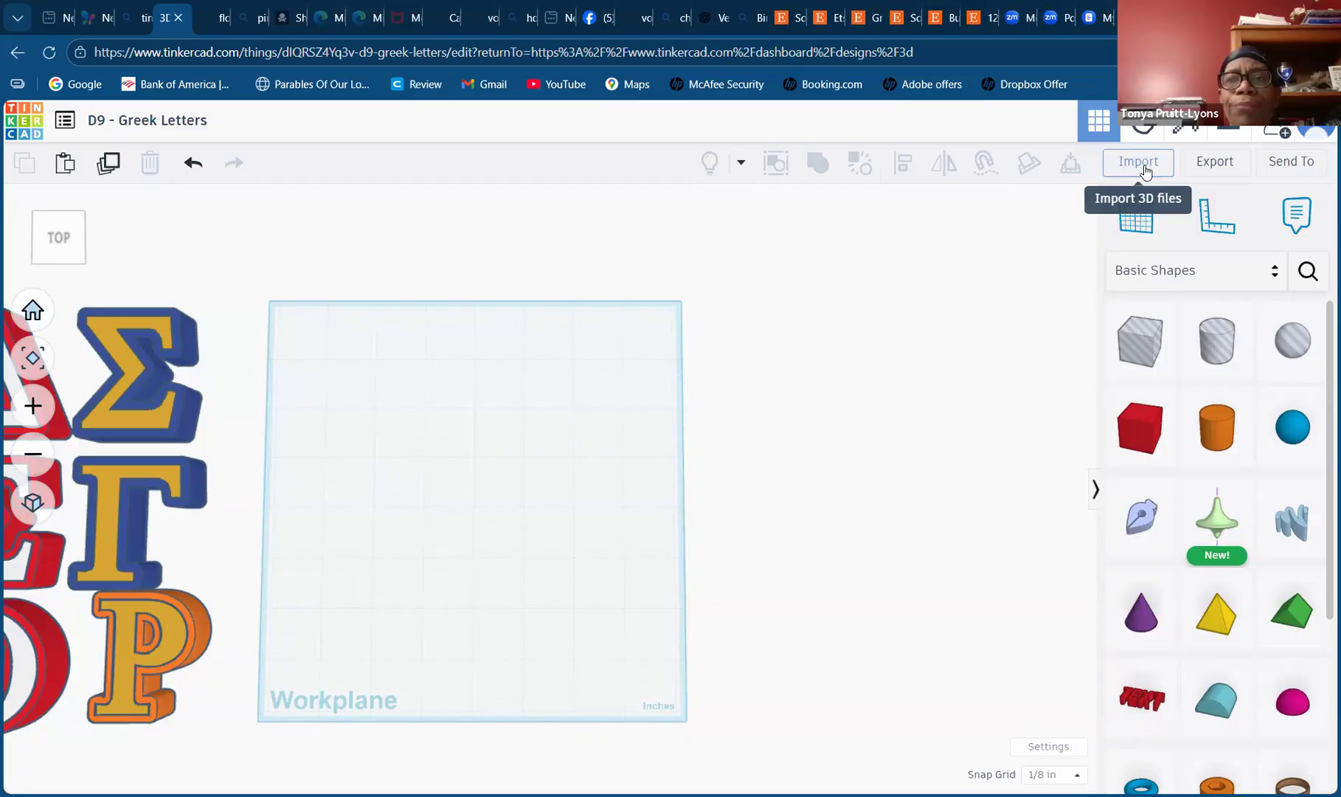
- Import Alpha - Offset.svg from the D9 - With Offset folder at 100% scale, centered on Art
{"action": "left_click", "coordinate": [1129, 166]}
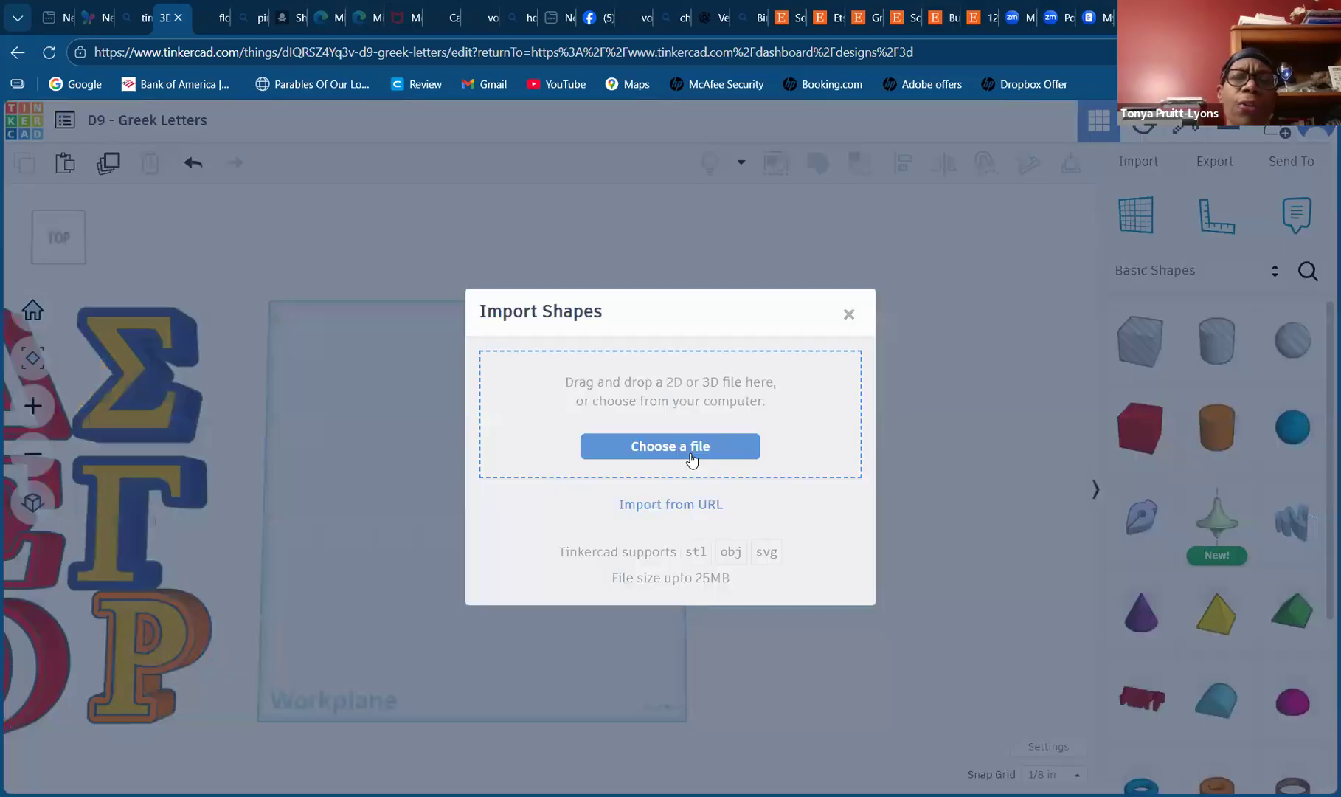
{"action": "left_click", "coordinate": [671, 447]}
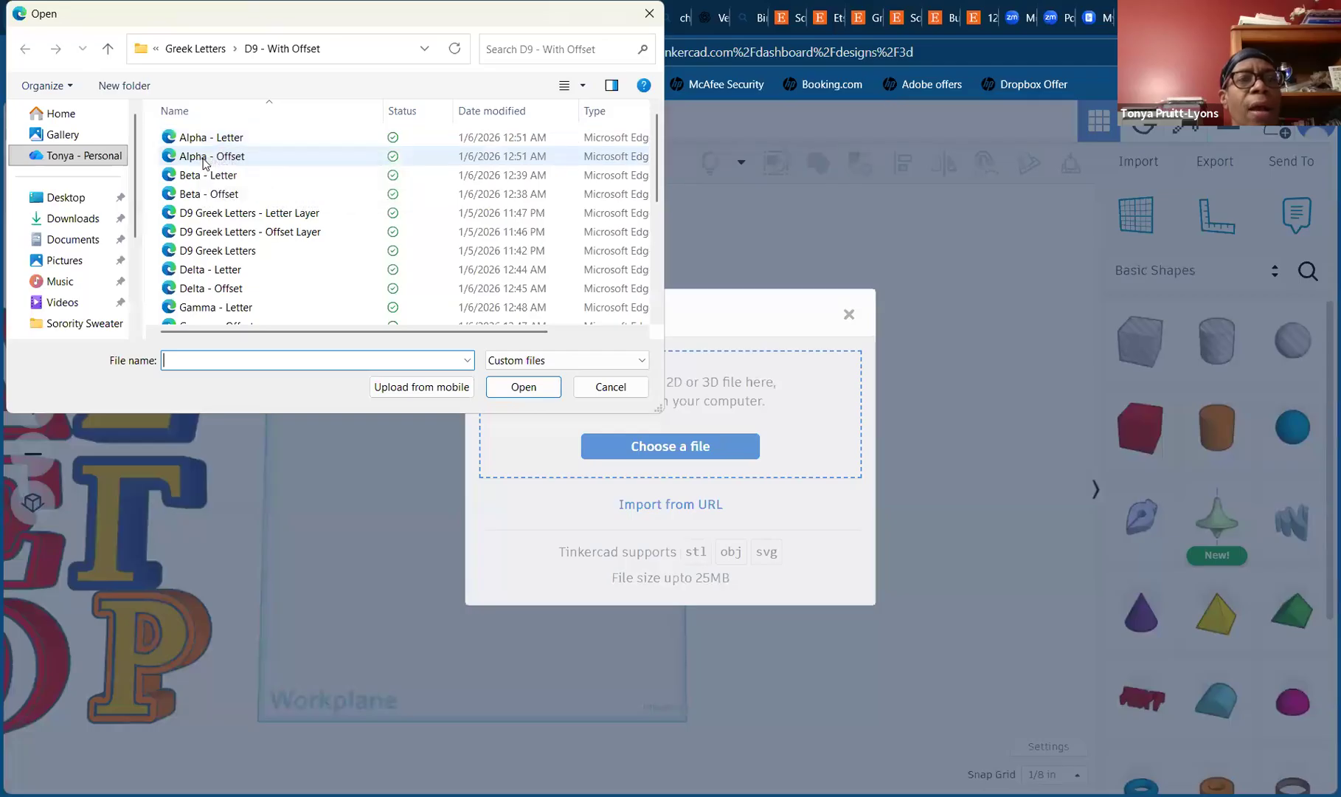
{"action": "left_click", "coordinate": [204, 158]}
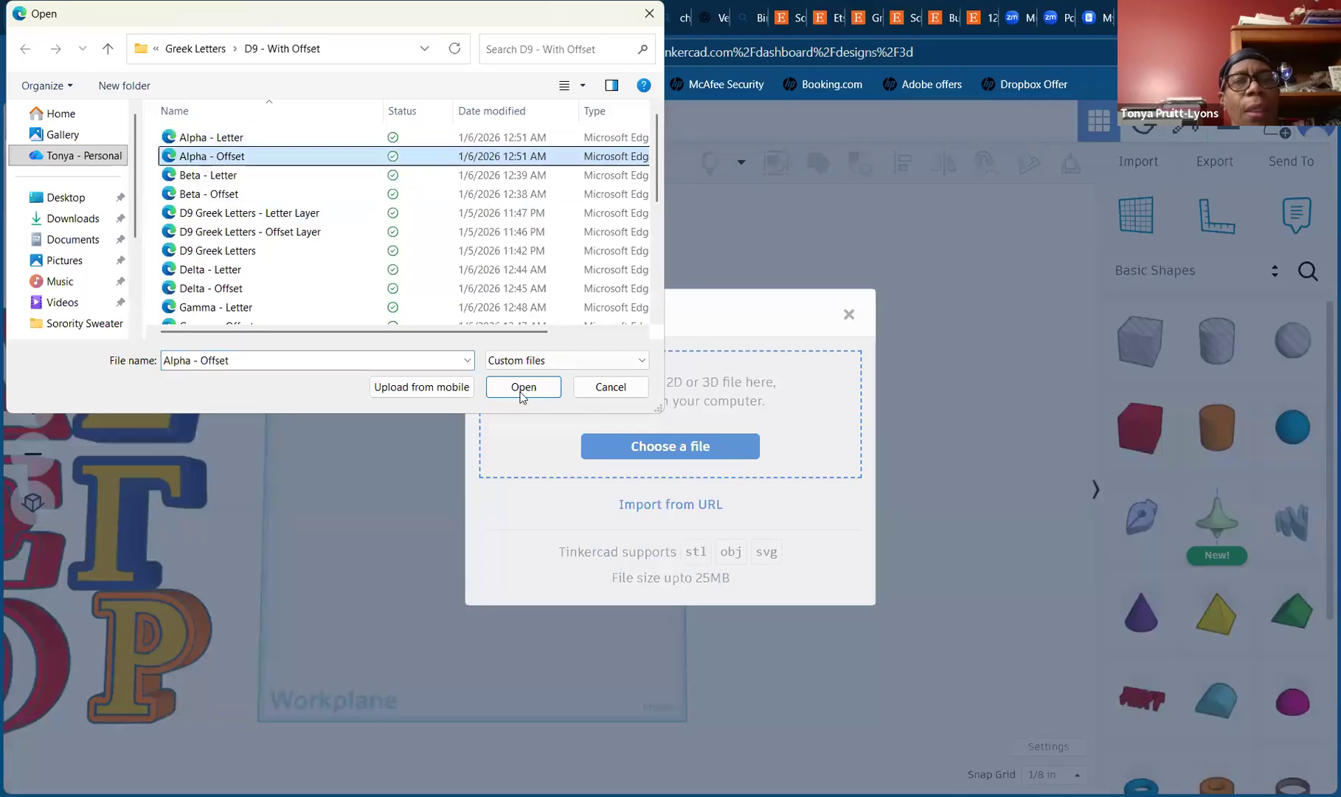
{"action": "left_click", "coordinate": [523, 394]}
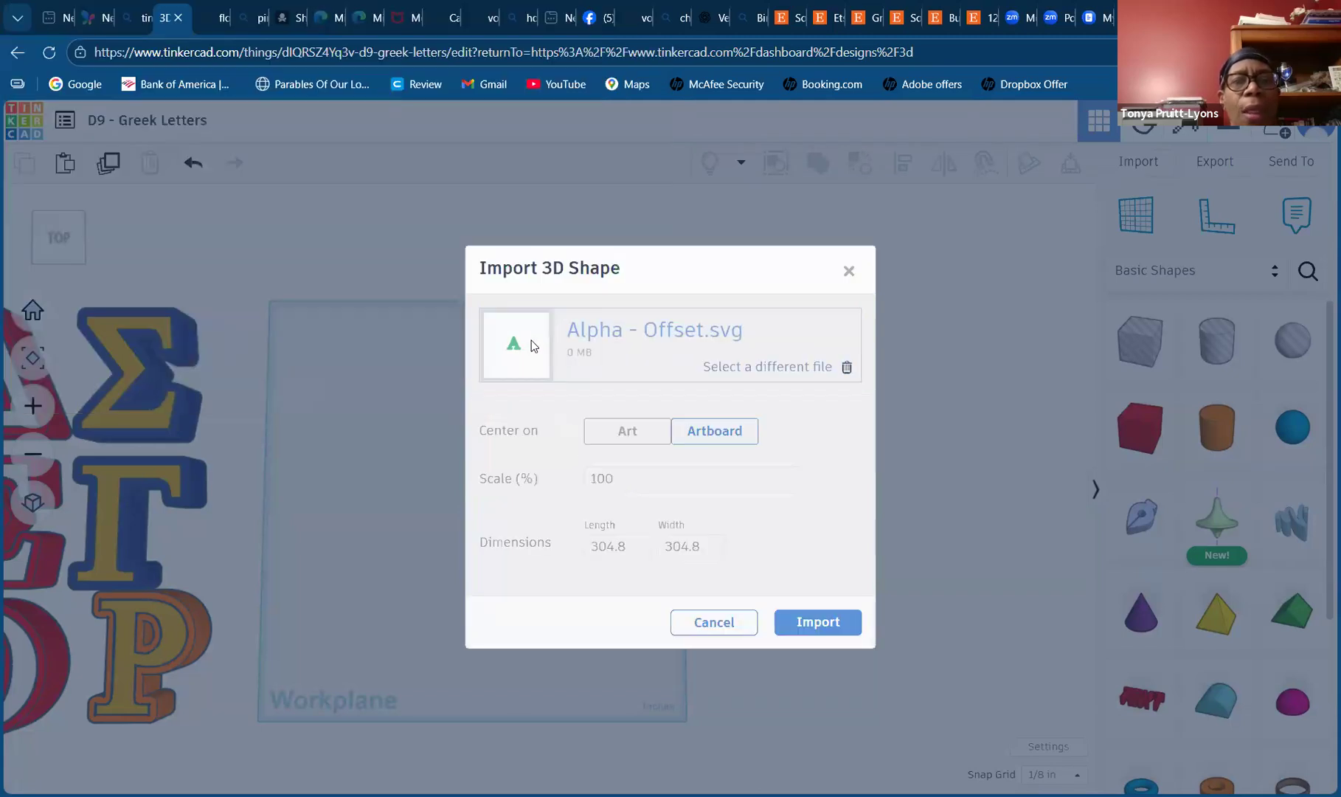
{"action": "left_click", "coordinate": [607, 440]}
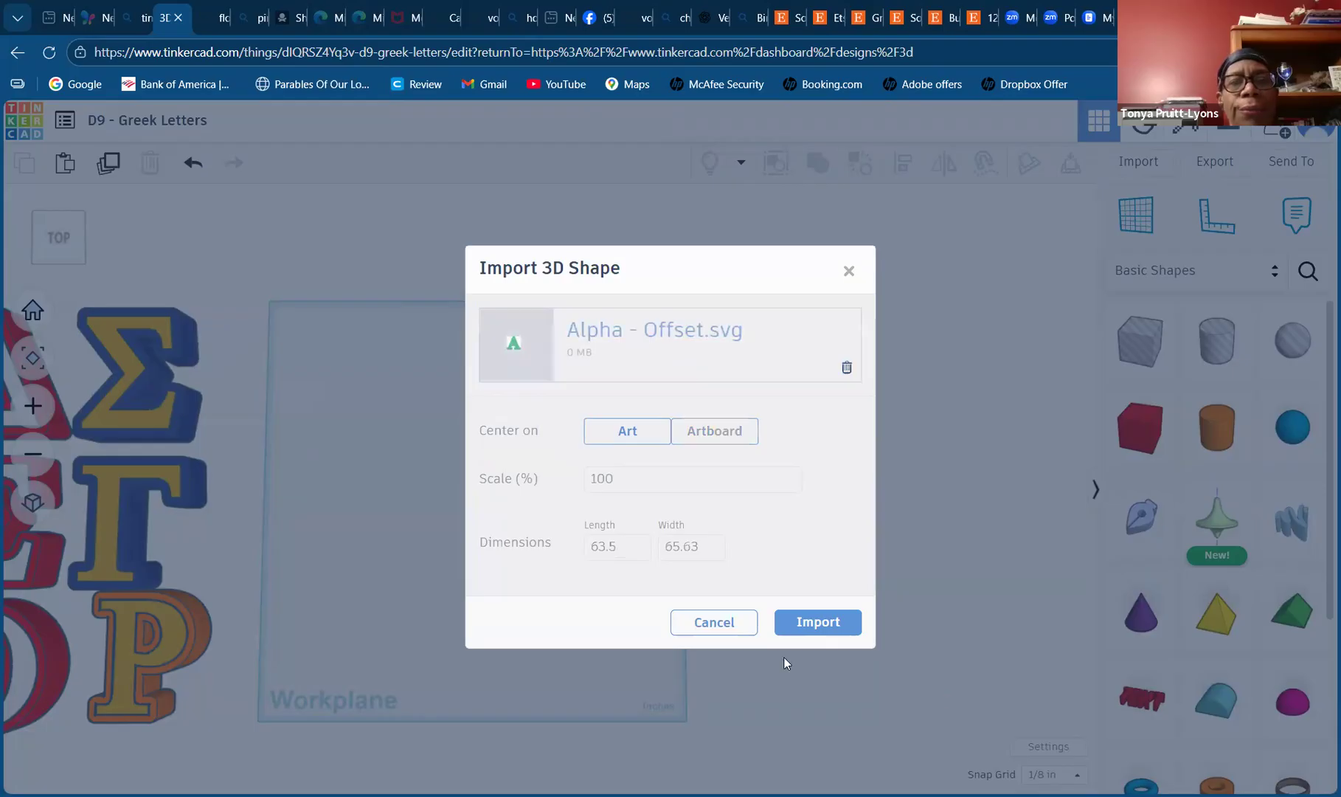
{"action": "left_click", "coordinate": [808, 629]}
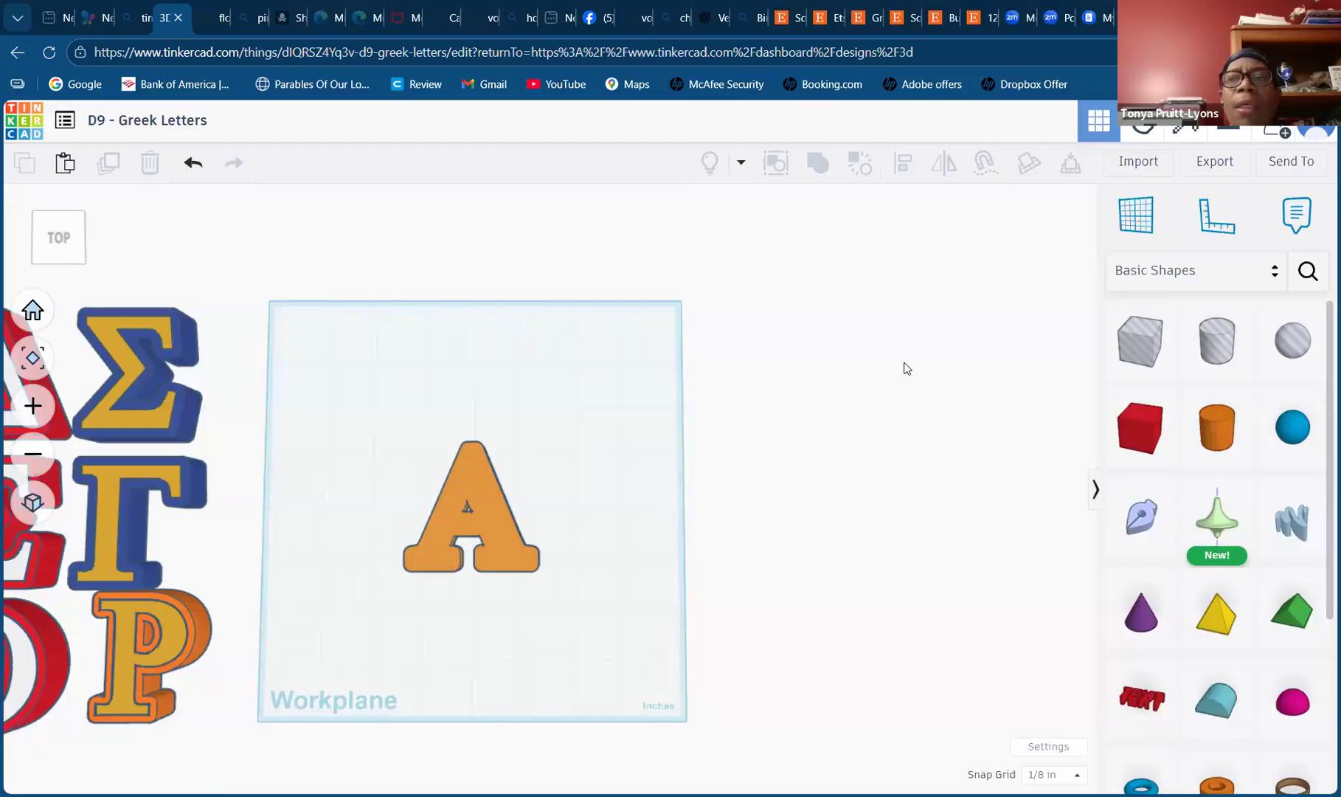
- Import Alpha - Letter.svg at 100% scale, centered on Art, so it lands on the Alpha offset
{"action": "left_click", "coordinate": [1143, 168]}
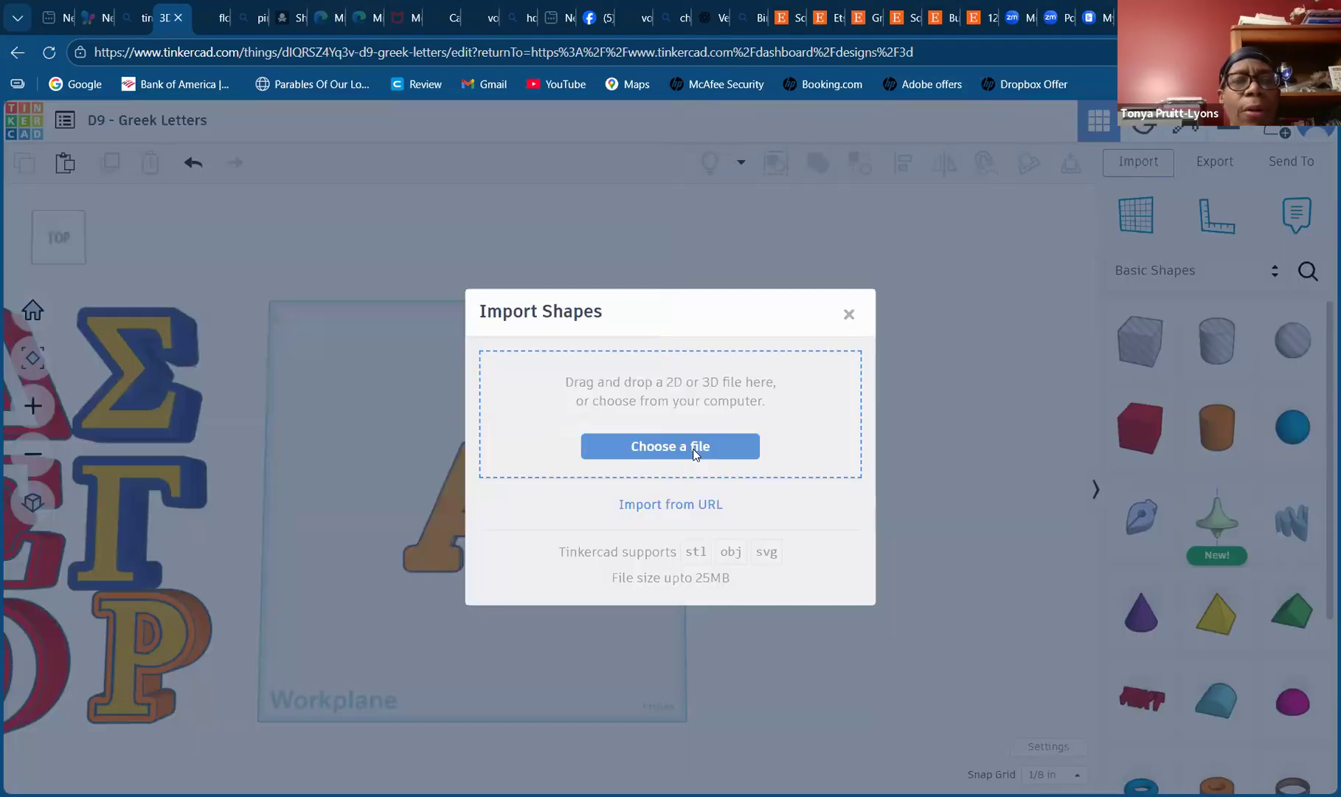
{"action": "left_click", "coordinate": [695, 446]}
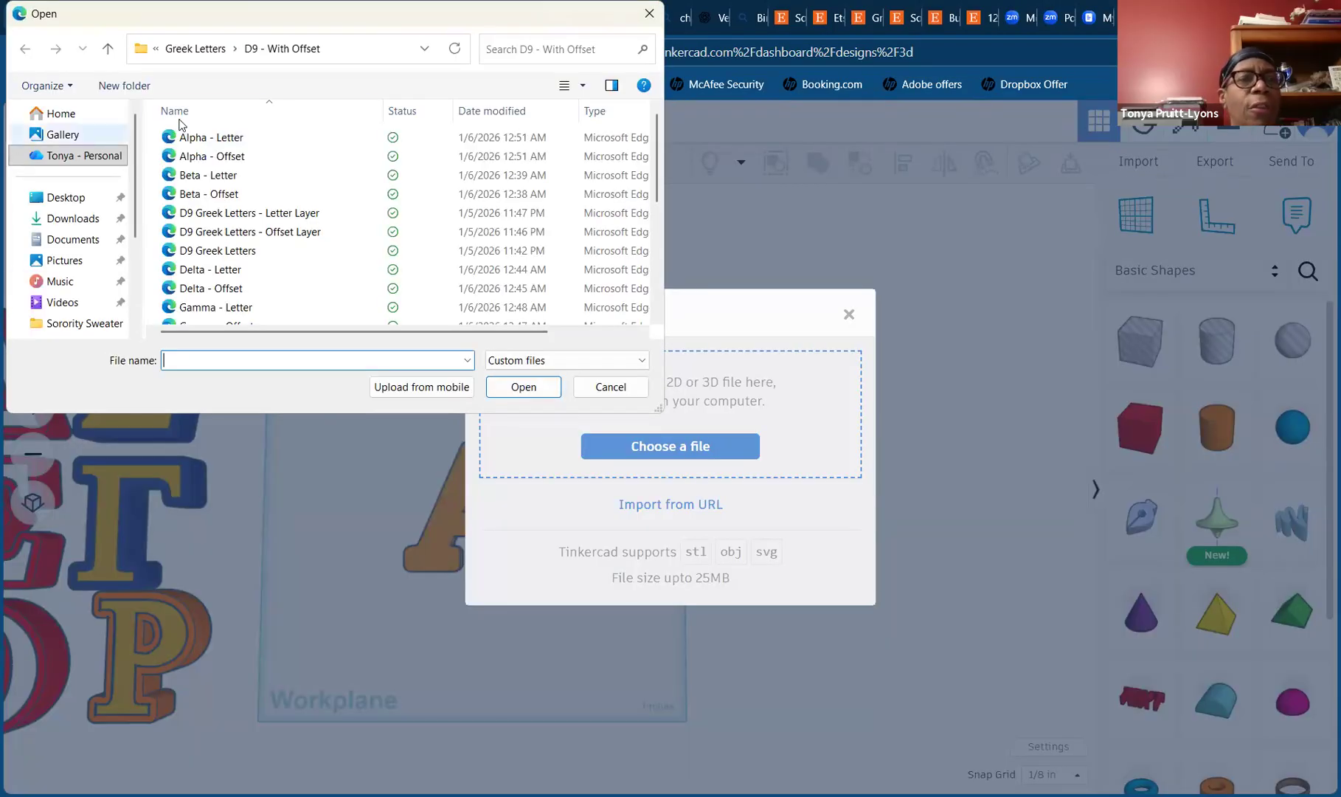
{"action": "left_click", "coordinate": [221, 139]}
{"action": "left_click", "coordinate": [543, 391]}
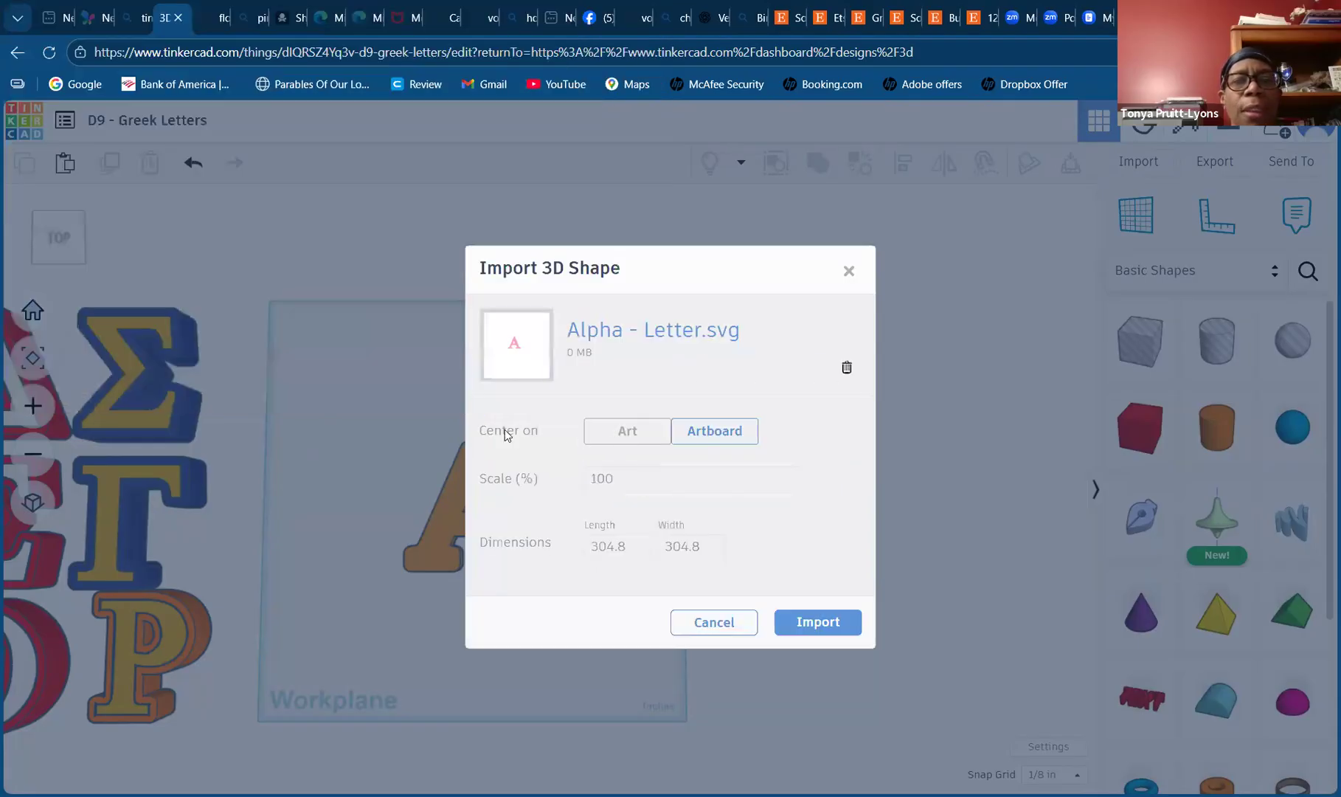
{"action": "left_click", "coordinate": [629, 437]}
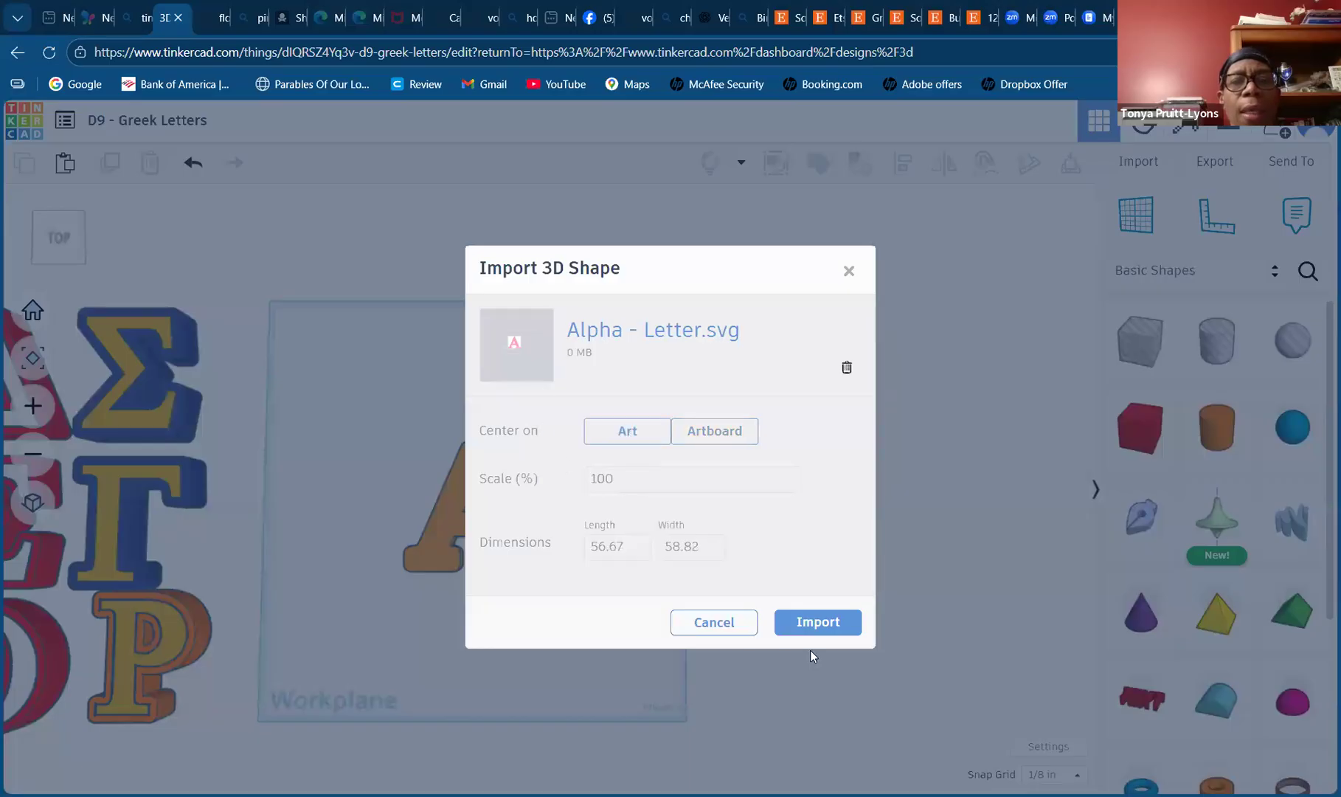
{"action": "left_click", "coordinate": [831, 631]}
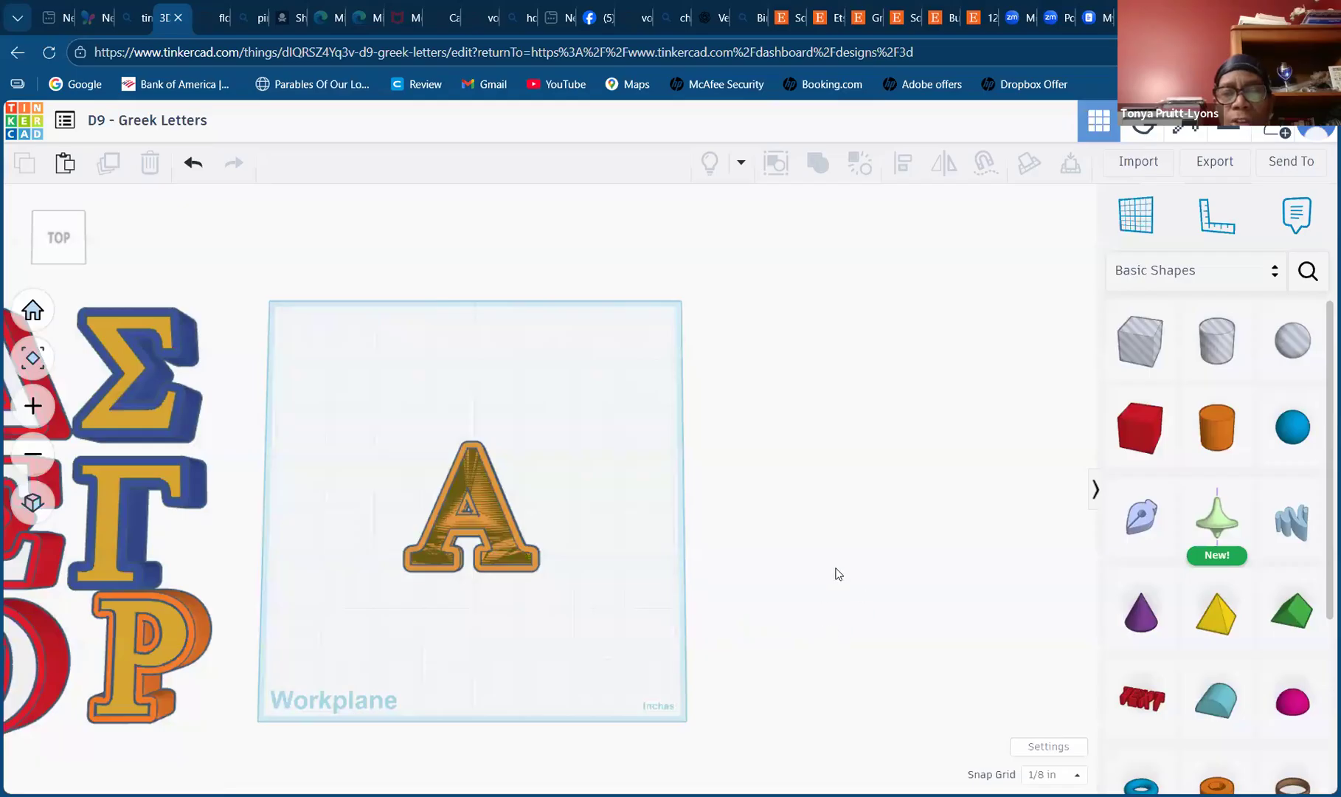
- Select Imperial (Default) as the units in the workspace settings
{"action": "left_click", "coordinate": [1053, 747]}
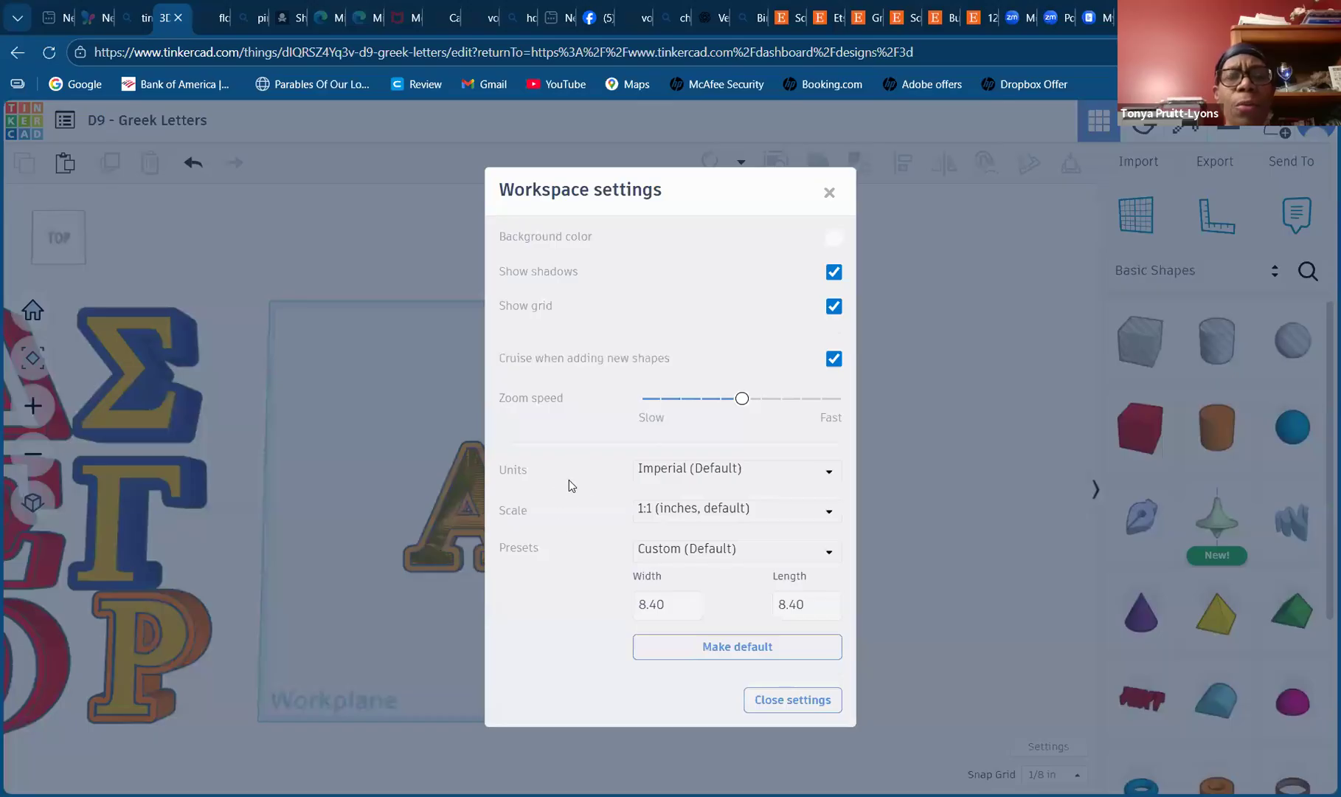
{"action": "left_click", "coordinate": [832, 473]}
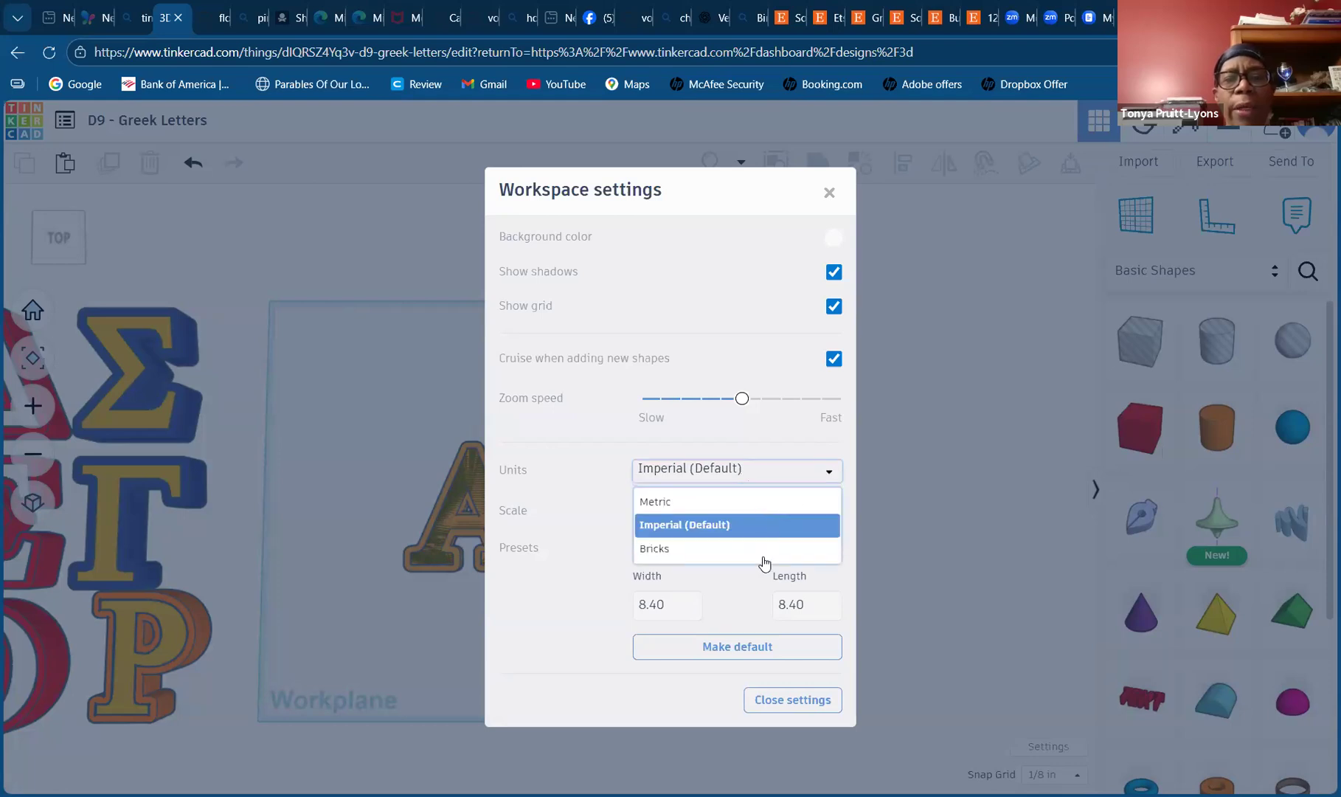
{"action": "left_click", "coordinate": [728, 526]}
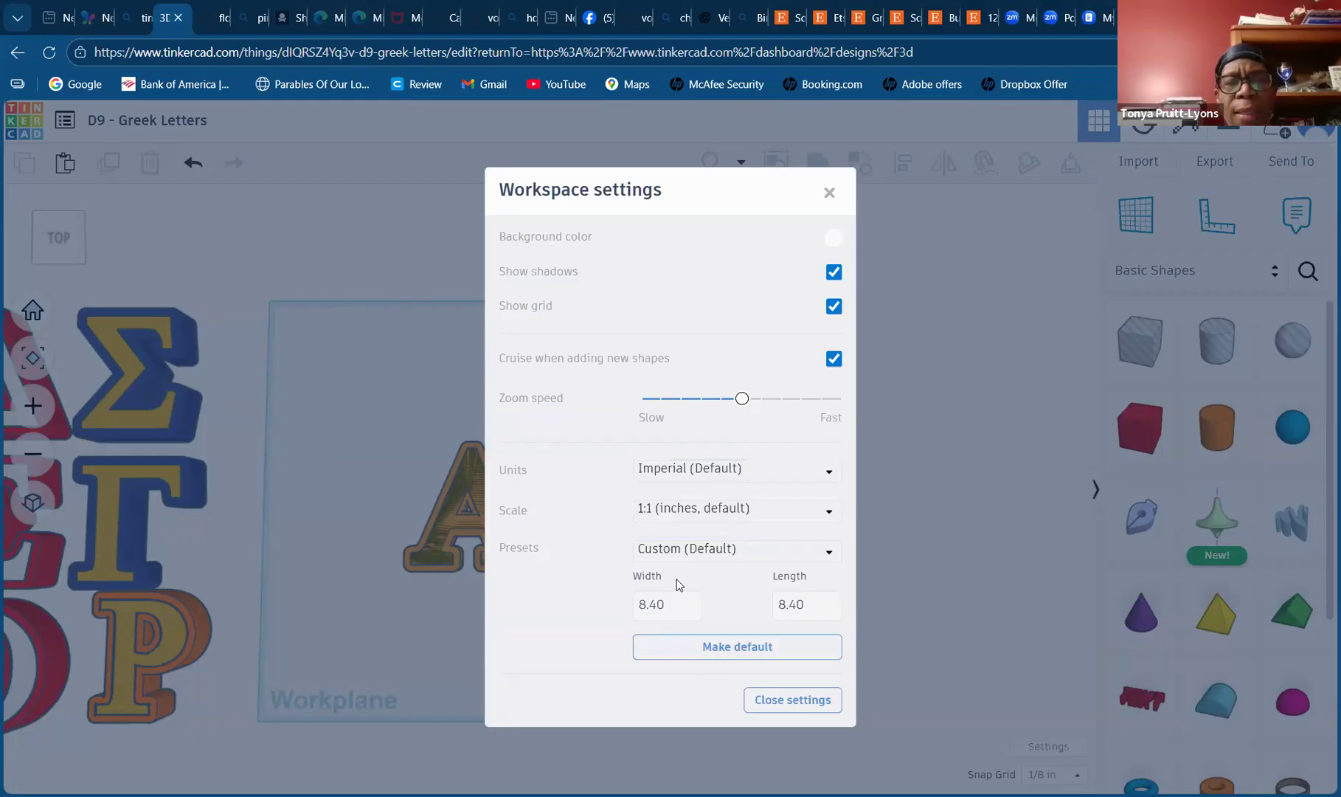
{"action": "left_click", "coordinate": [803, 703]}
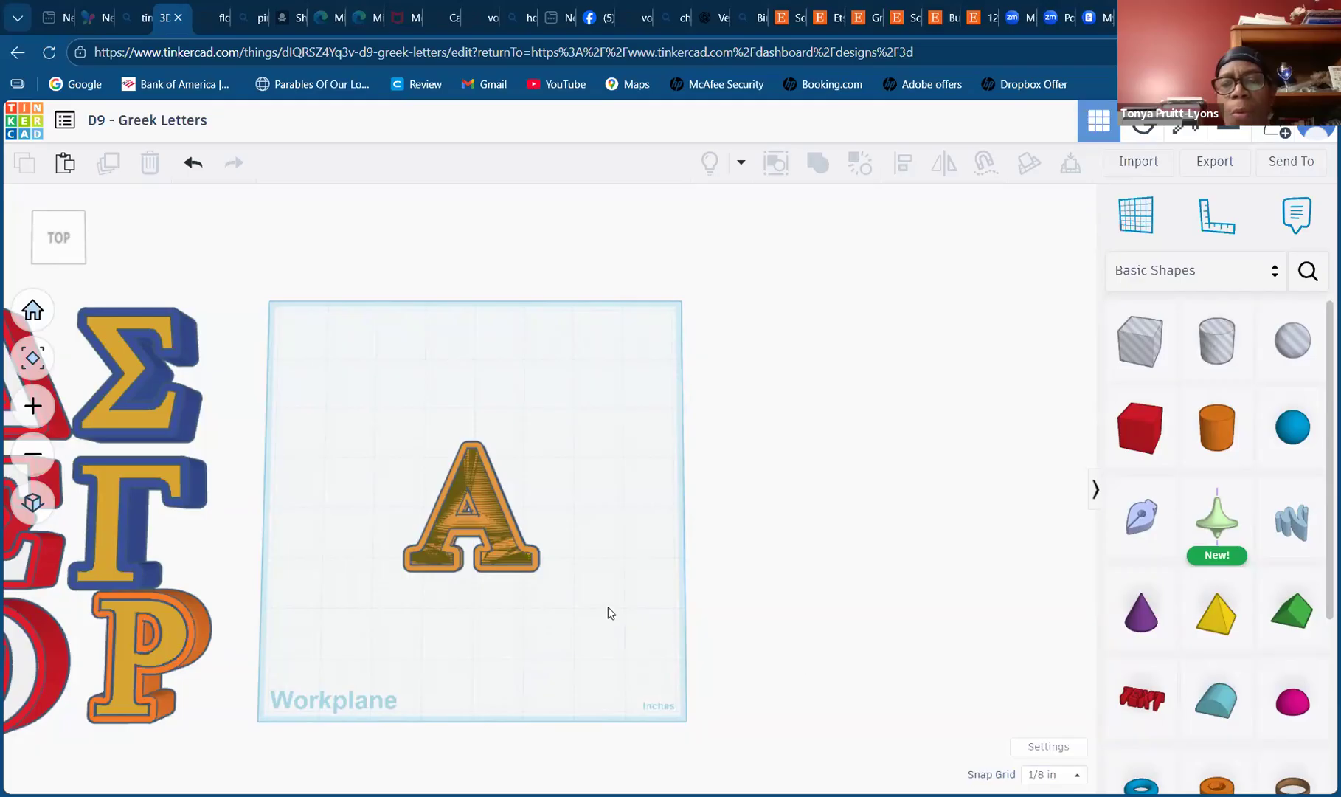
- Set the snap grid to 1/64 in
{"action": "left_click", "coordinate": [1054, 774]}
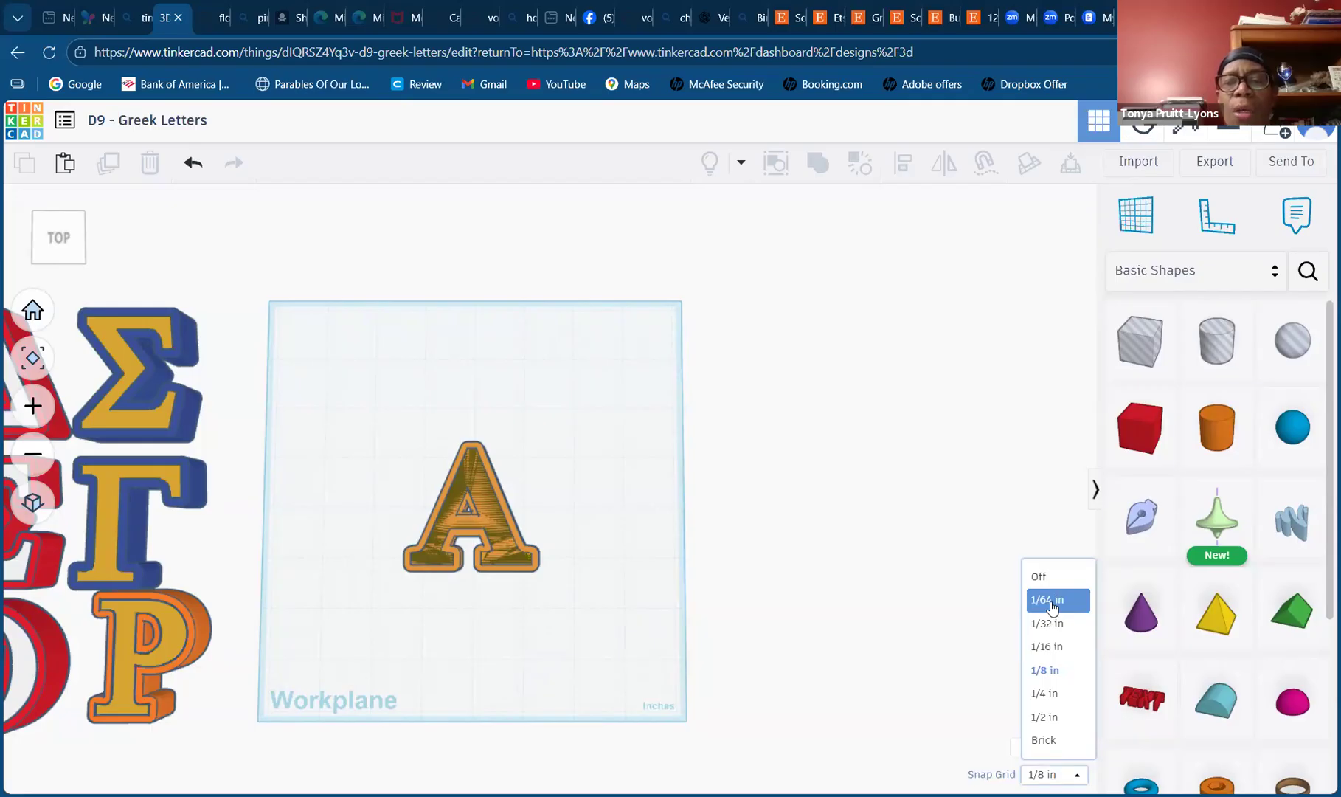
{"action": "left_click", "coordinate": [1053, 607]}
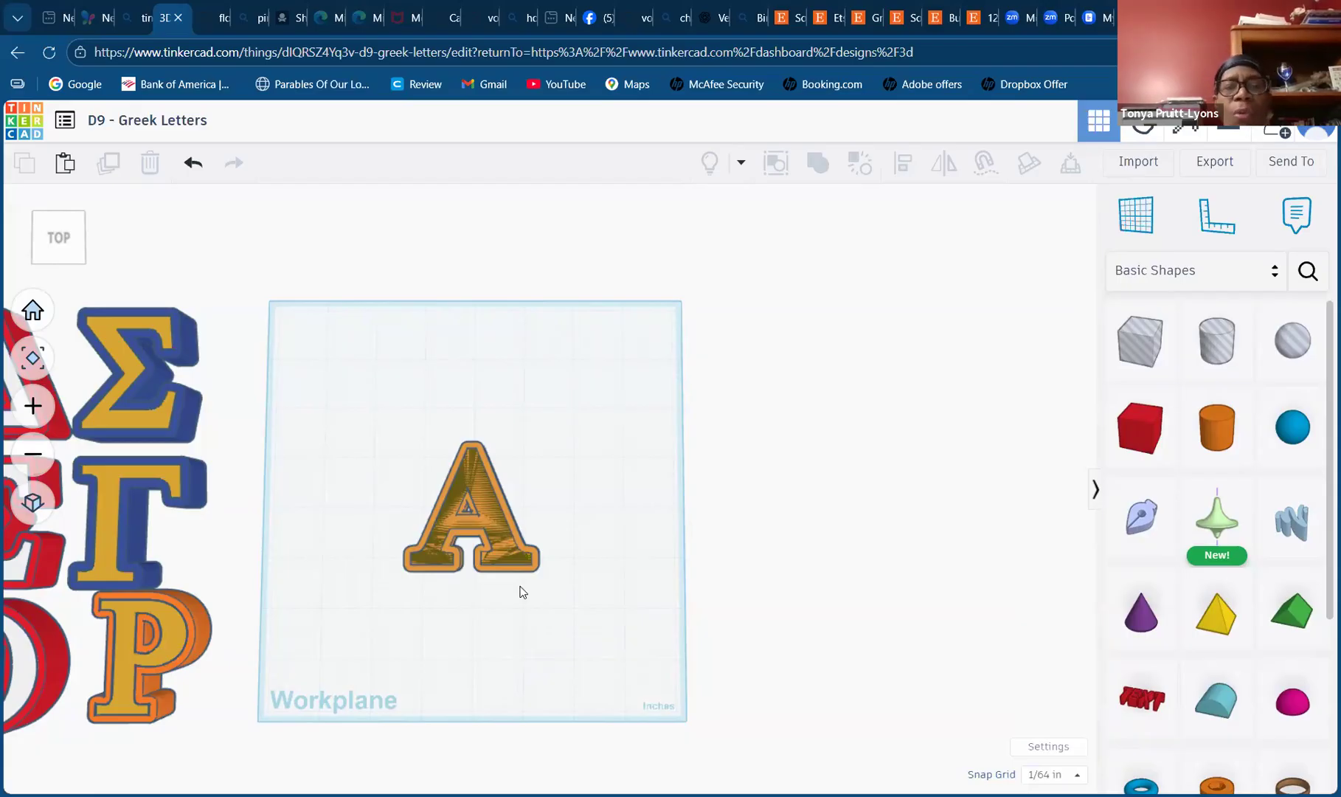
{"action": "left_click", "coordinate": [1217, 222]}
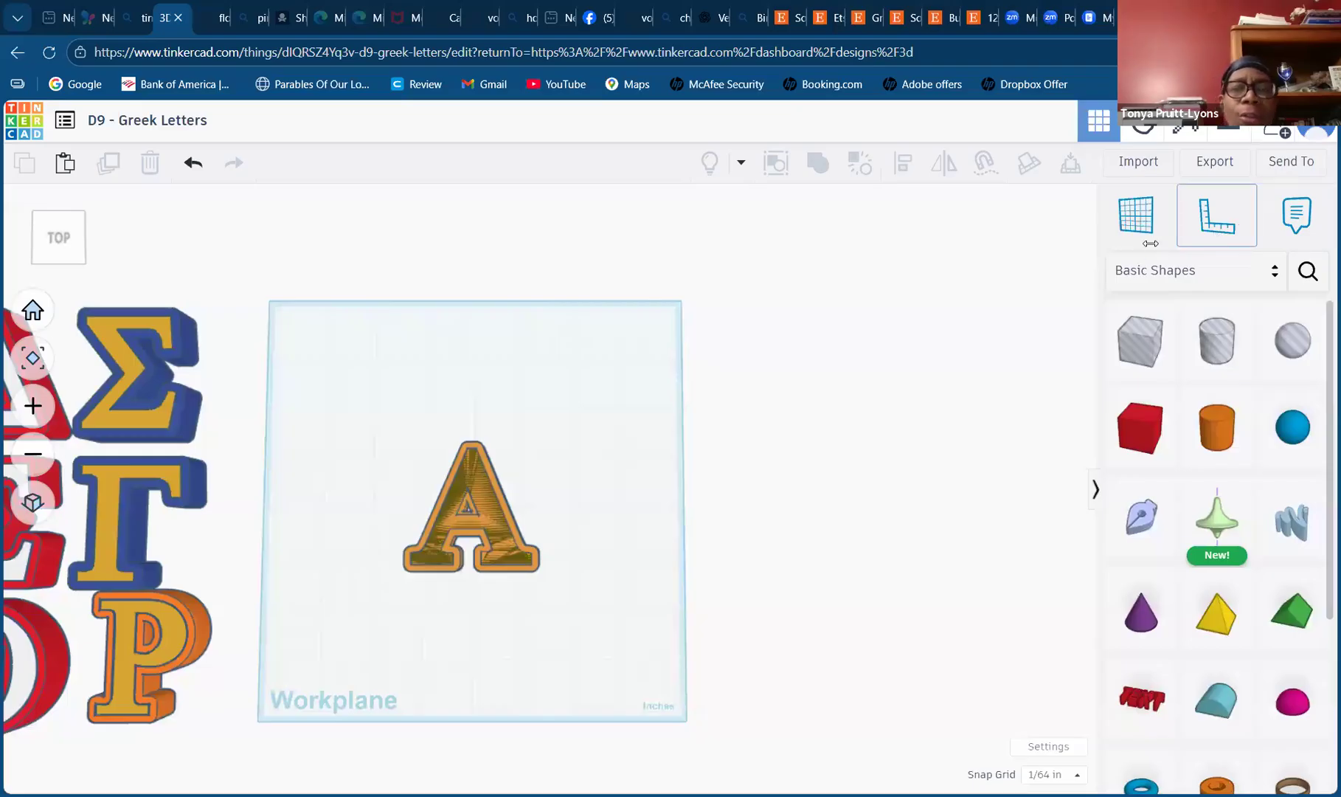
{"action": "left_click", "coordinate": [670, 593]}
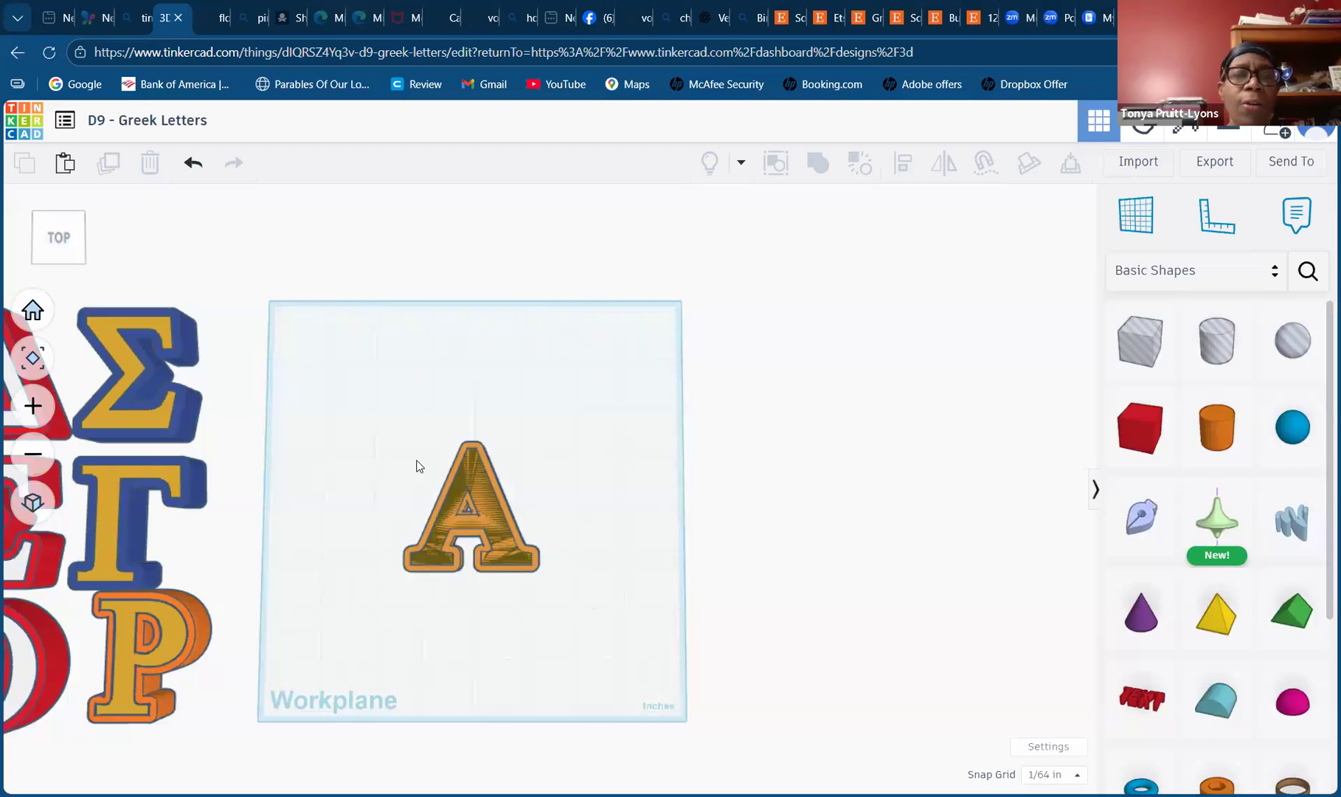
- Select both Alpha layers together and move them to the upper-left corner of the workplane
{"action": "left_click_drag", "start_coordinate": [390, 419], "coordinate": [598, 599]}
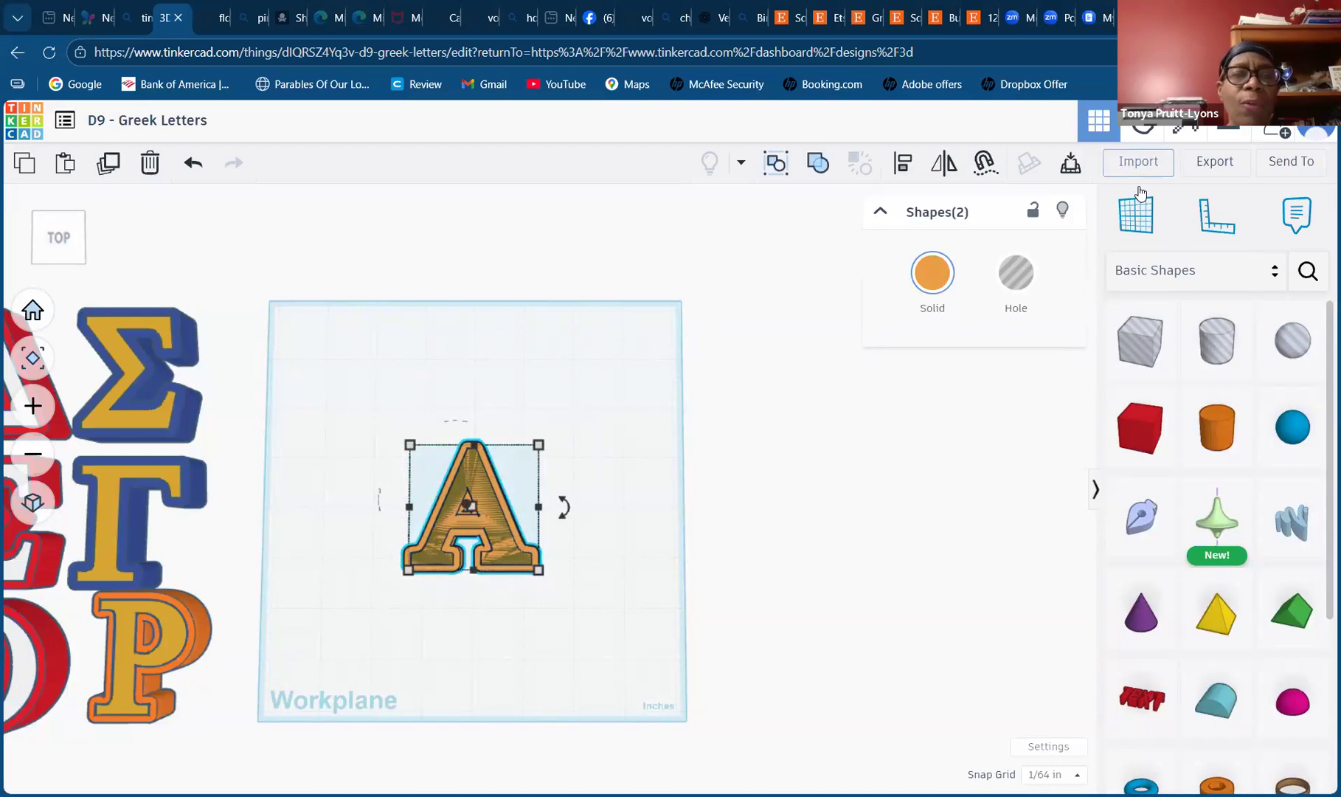
{"action": "left_click_drag", "start_coordinate": [465, 553], "coordinate": [391, 453]}
{"action": "left_click", "coordinate": [294, 322]}
{"action": "left_click_drag", "start_coordinate": [303, 531], "coordinate": [452, 509]}
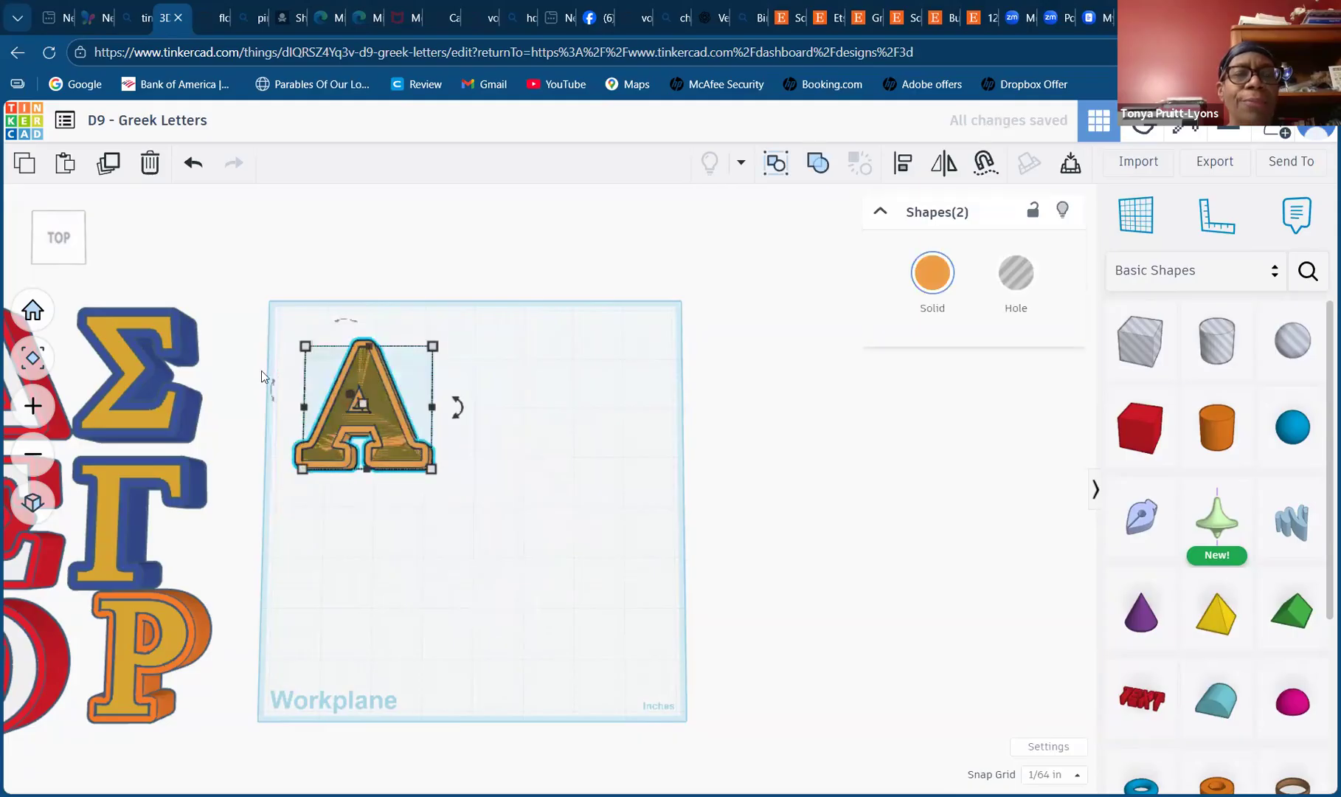
{"action": "left_click_drag", "start_coordinate": [395, 451], "coordinate": [372, 422]}
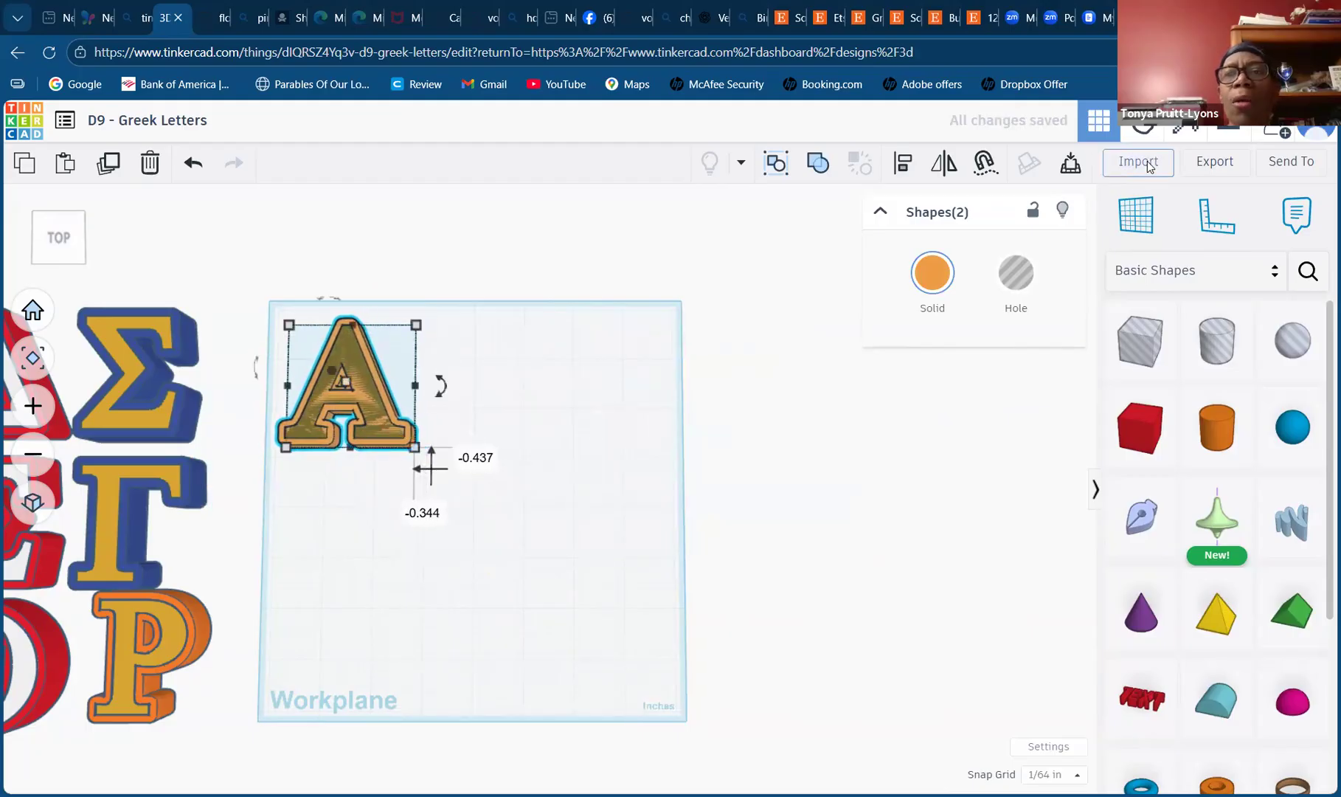
- Import Kappa - Offset.svg at 100% scale, centered on Art, and move it clear of the Alpha letter
{"action": "left_click", "coordinate": [1149, 165]}
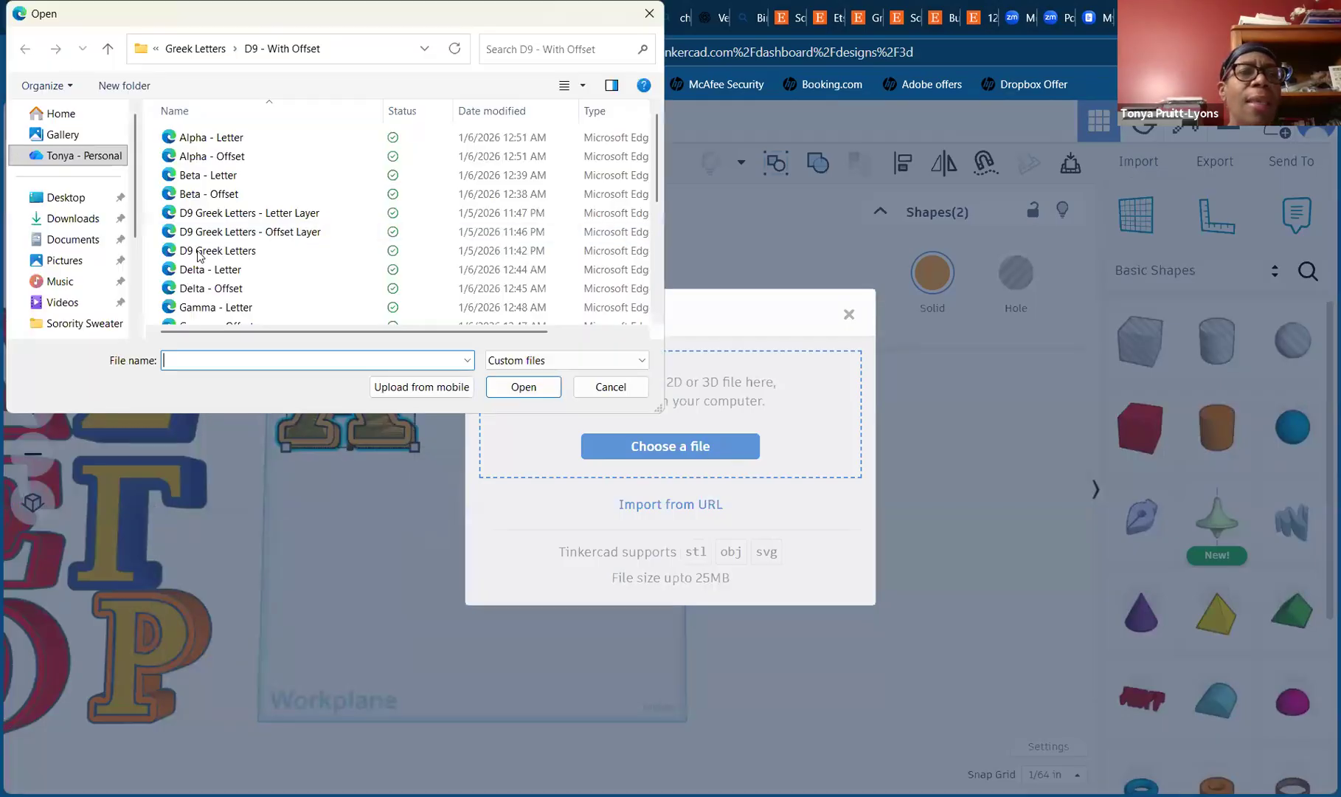
{"action": "scroll", "coordinate": [201, 254], "scroll_direction": "down", "scroll_amount": 4}
{"action": "scroll", "coordinate": [201, 253], "scroll_direction": "up", "scroll_amount": 2}
{"action": "left_click", "coordinate": [261, 253]}
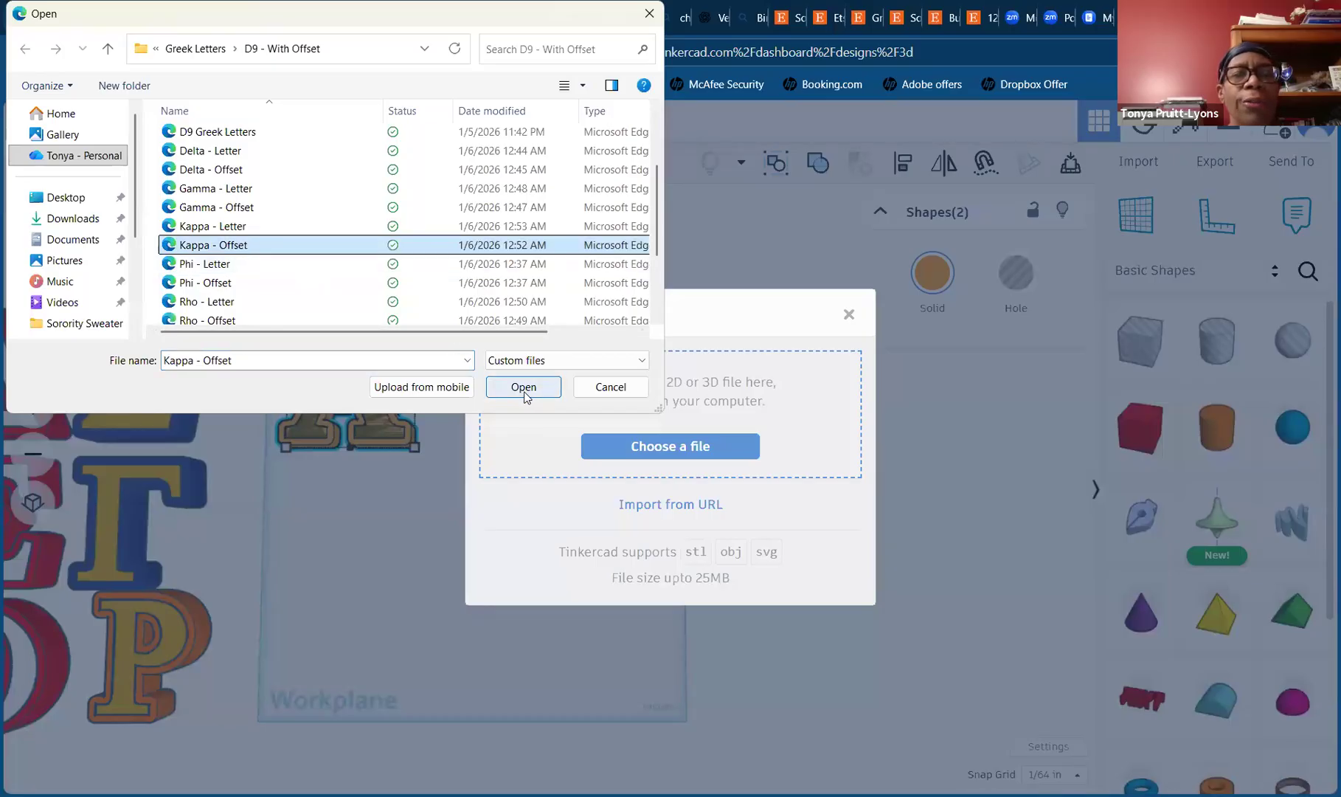
{"action": "left_click", "coordinate": [525, 390]}
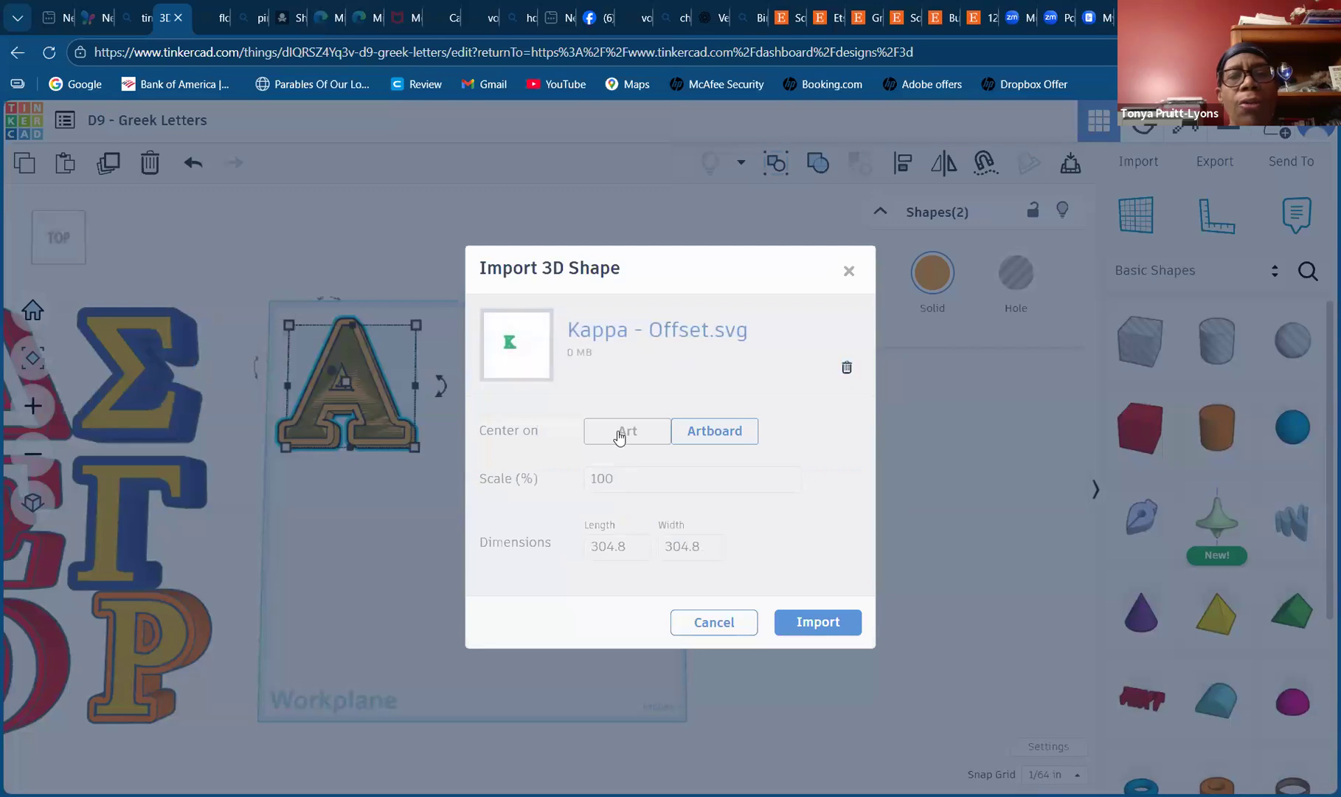
{"action": "left_click", "coordinate": [627, 440]}
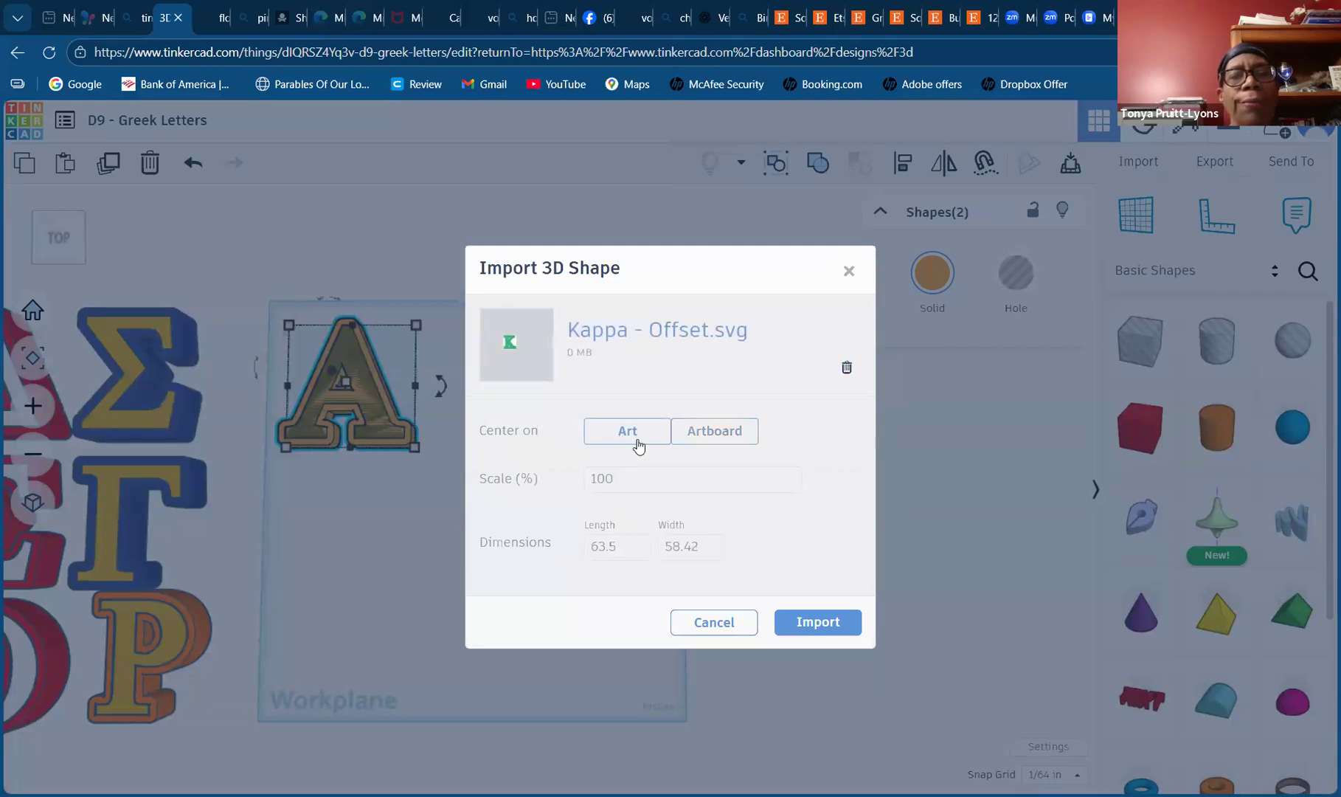
{"action": "left_click", "coordinate": [819, 622]}
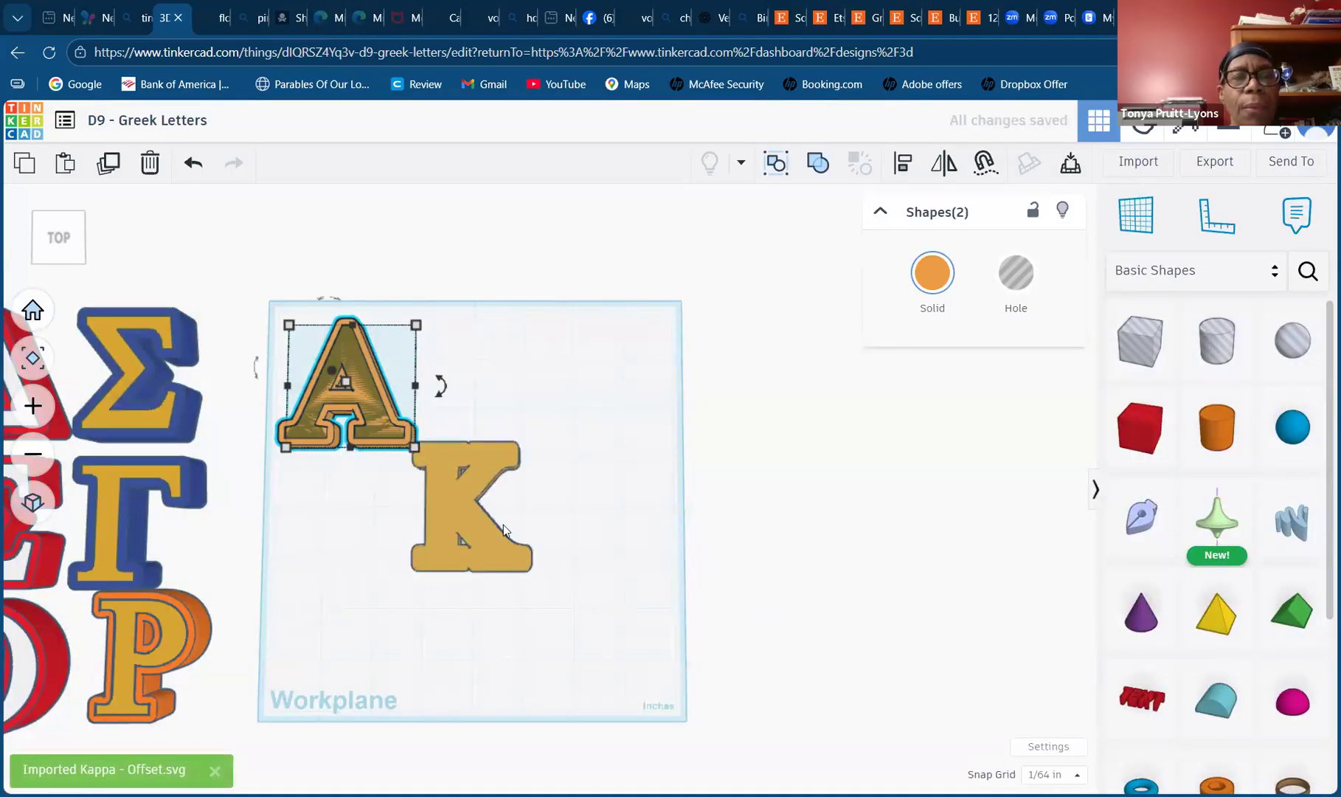
{"action": "left_click_drag", "start_coordinate": [478, 532], "coordinate": [532, 542]}
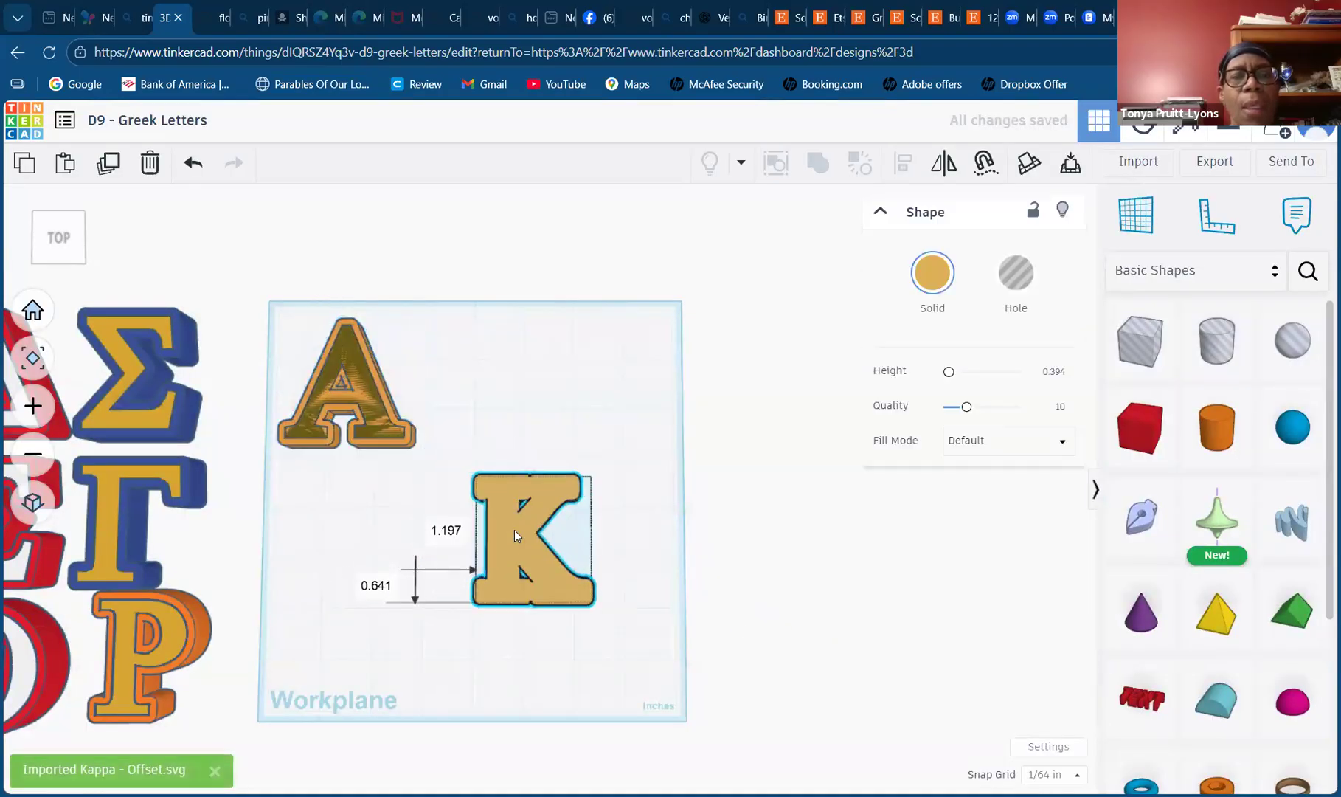
- Import Kappa - Letter.svg from the D9 - With Offset folder
{"action": "left_click", "coordinate": [1138, 164]}
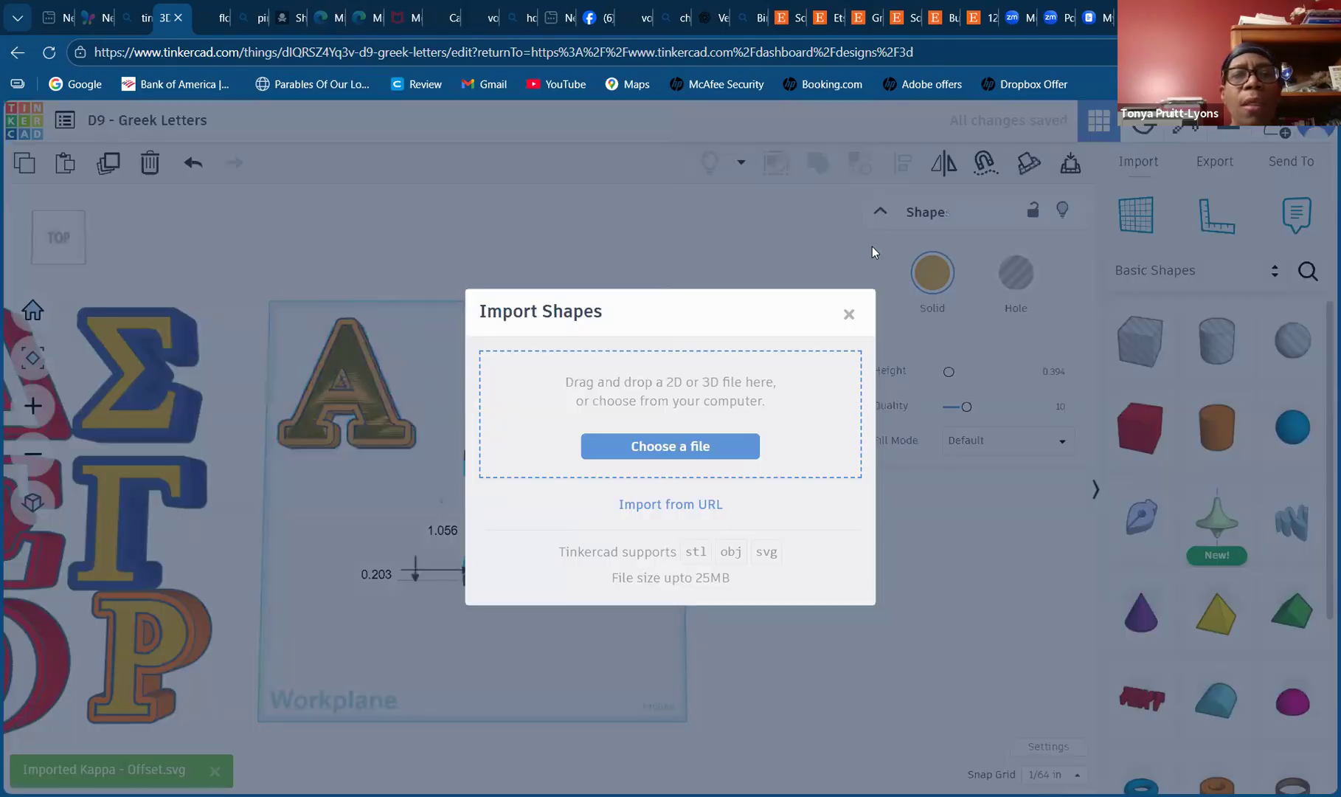
{"action": "left_click", "coordinate": [646, 451]}
{"action": "scroll", "coordinate": [192, 224], "scroll_direction": "down", "scroll_amount": 1}
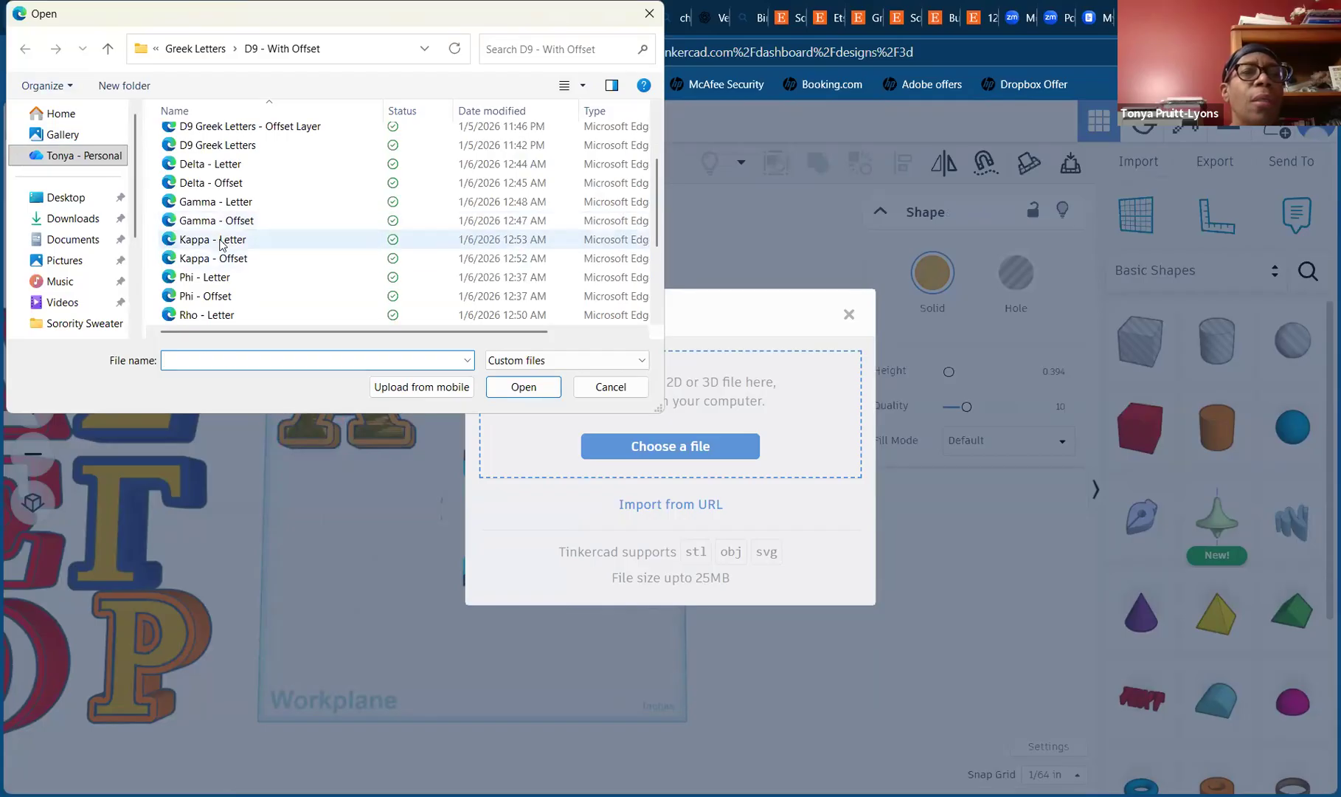
{"action": "left_click", "coordinate": [219, 240]}
{"action": "left_click", "coordinate": [525, 389]}
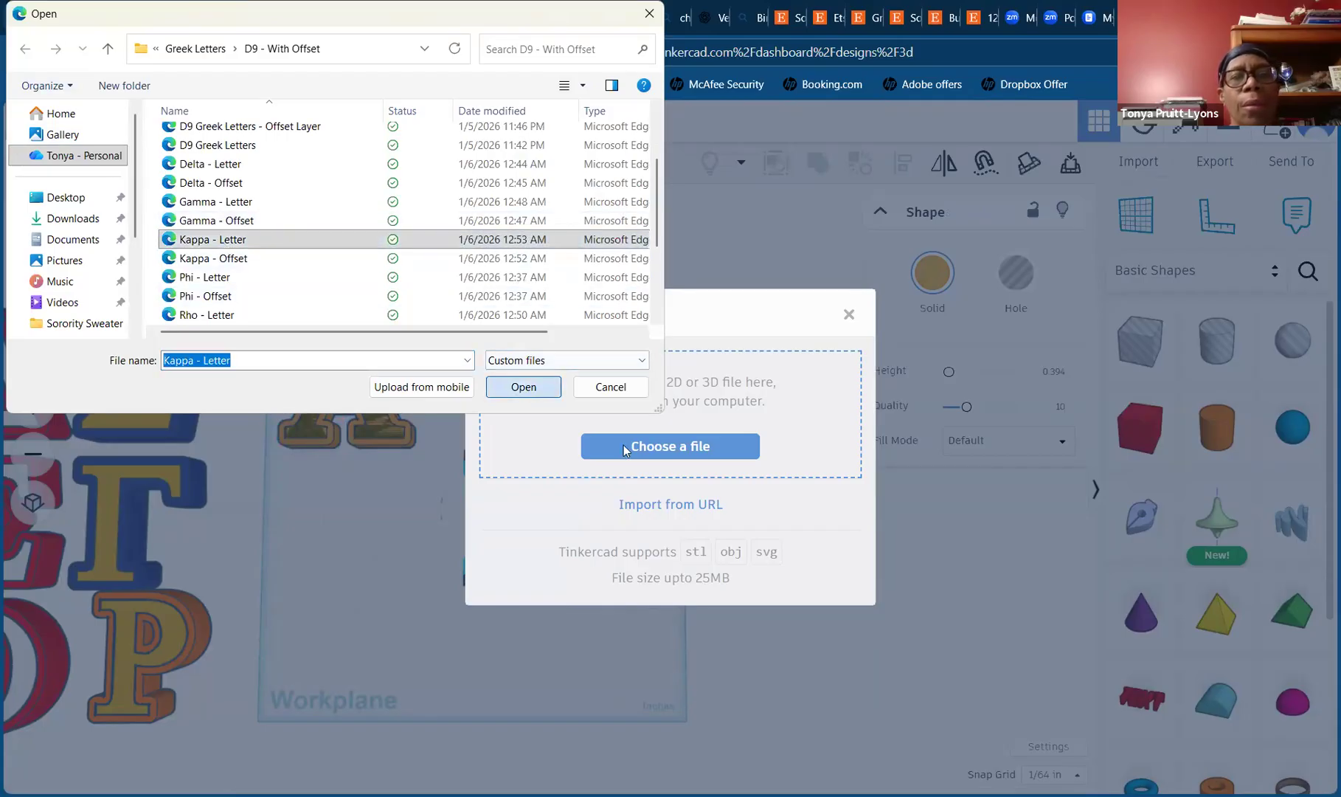
{"action": "left_click", "coordinate": [797, 627]}
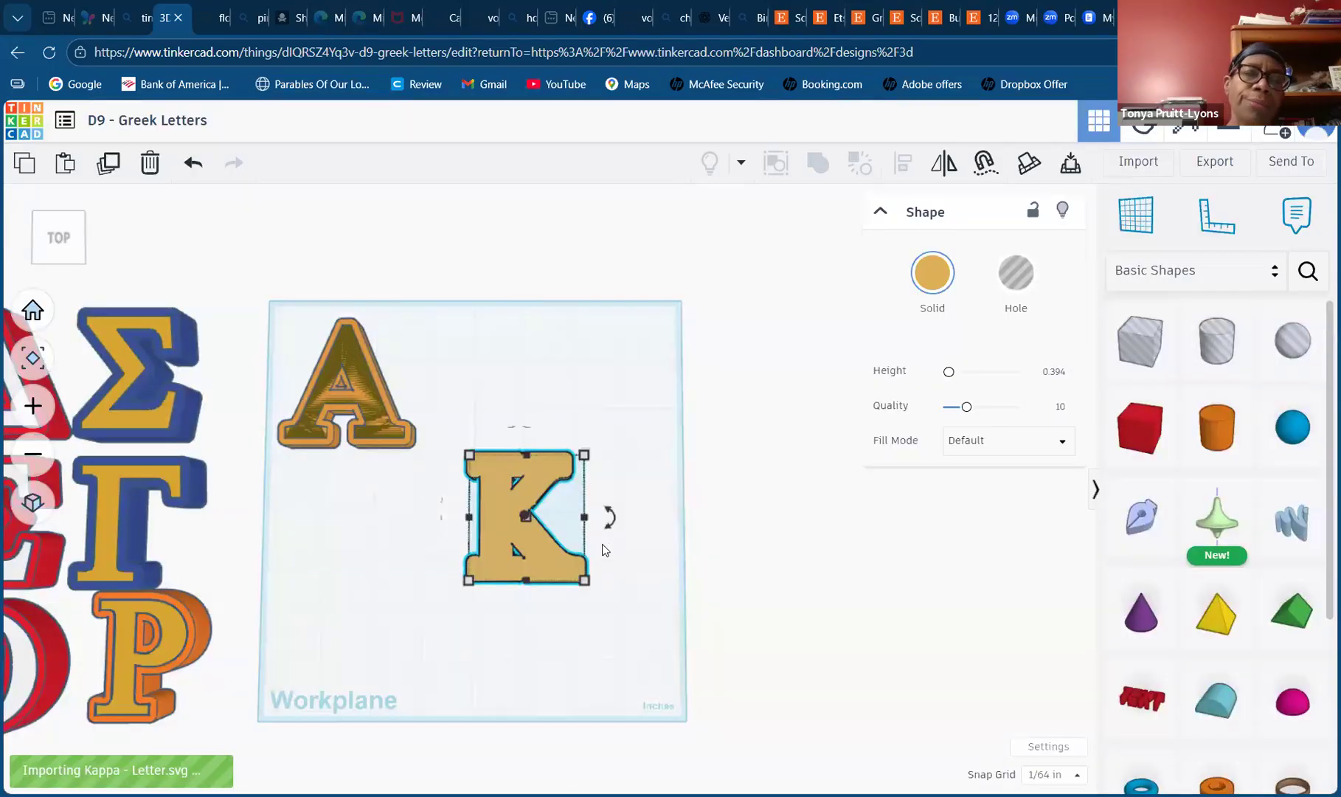
- Place the Kappa letter over its offset and move both layers together to the upper-right corner of the workplane
{"action": "left_click_drag", "start_coordinate": [441, 516], "coordinate": [499, 525]}
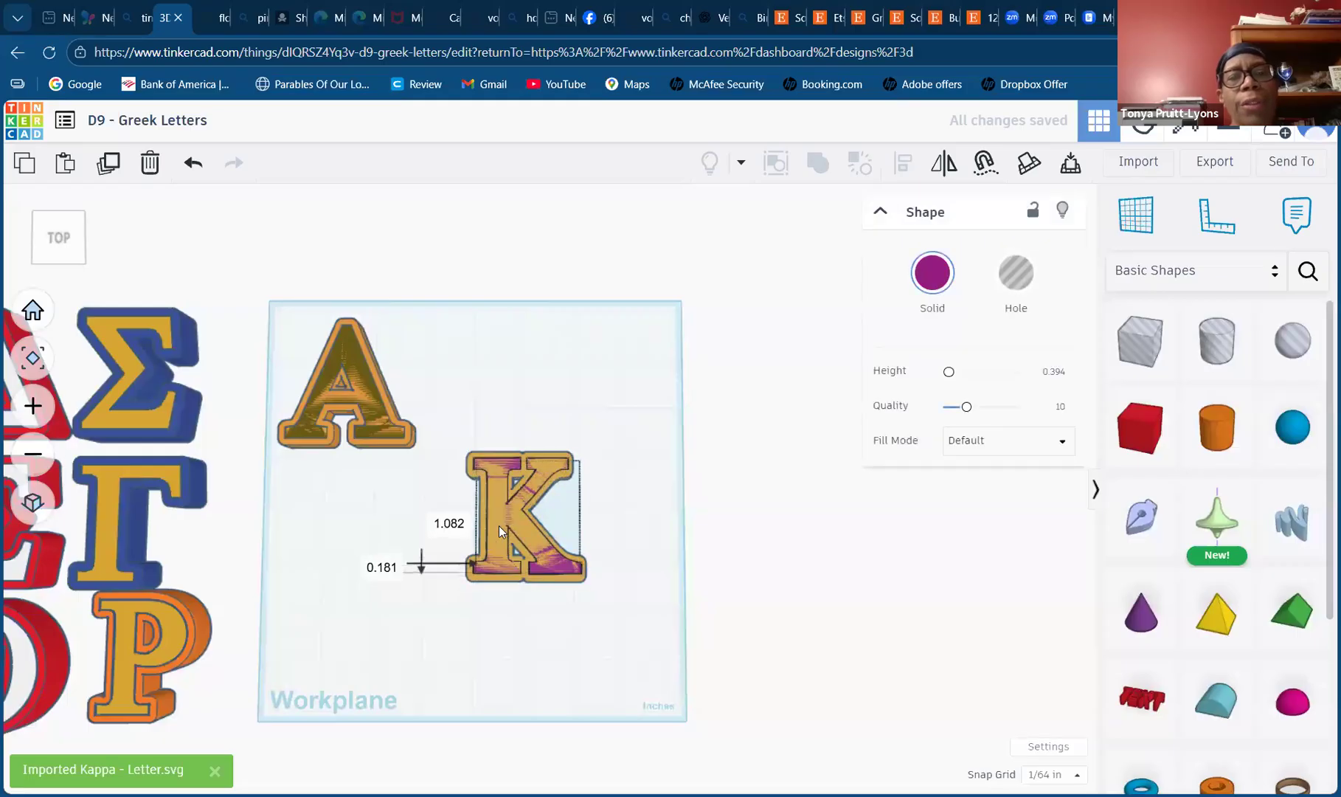
{"action": "left_click_drag", "start_coordinate": [437, 403], "coordinate": [606, 623]}
{"action": "left_click_drag", "start_coordinate": [544, 568], "coordinate": [631, 433]}
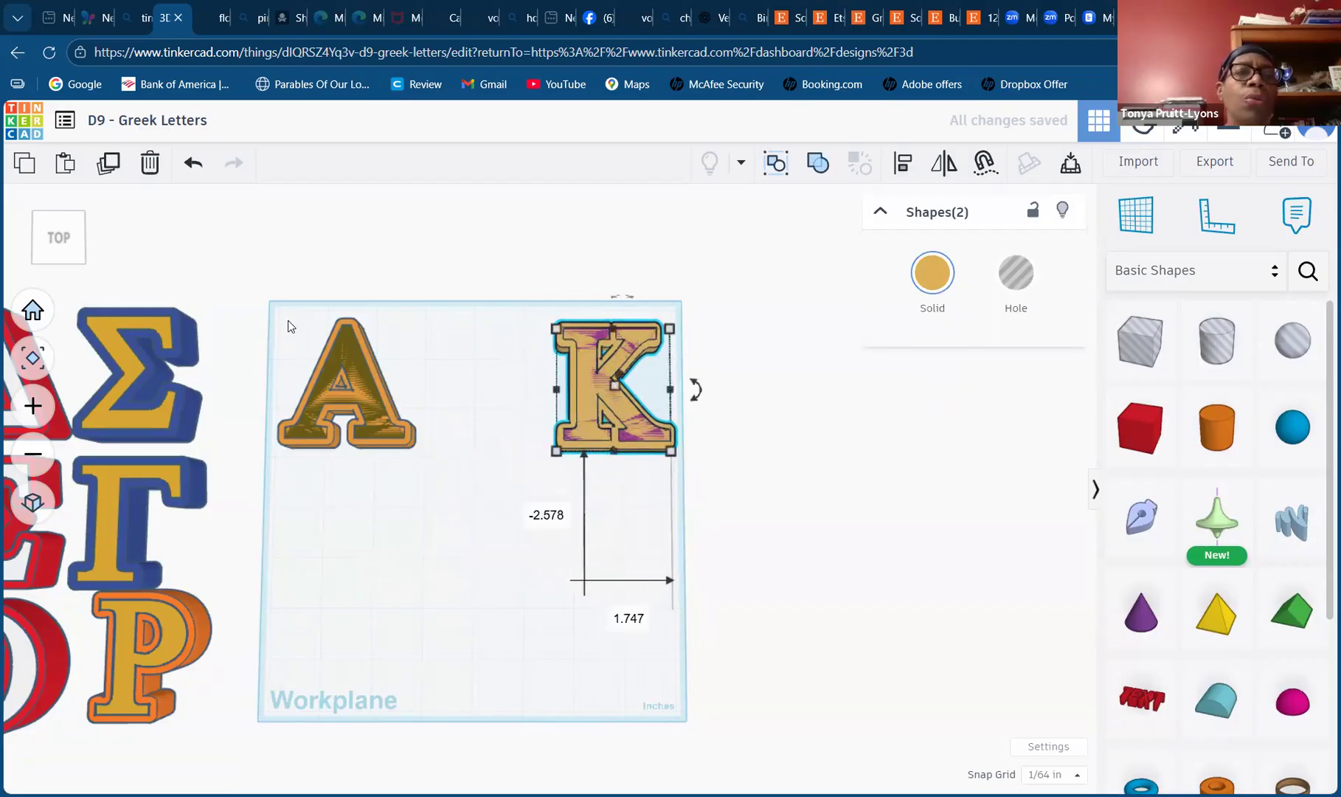
- Move both Alpha layers together to the middle of the workplane
{"action": "left_click_drag", "start_coordinate": [289, 321], "coordinate": [515, 583]}
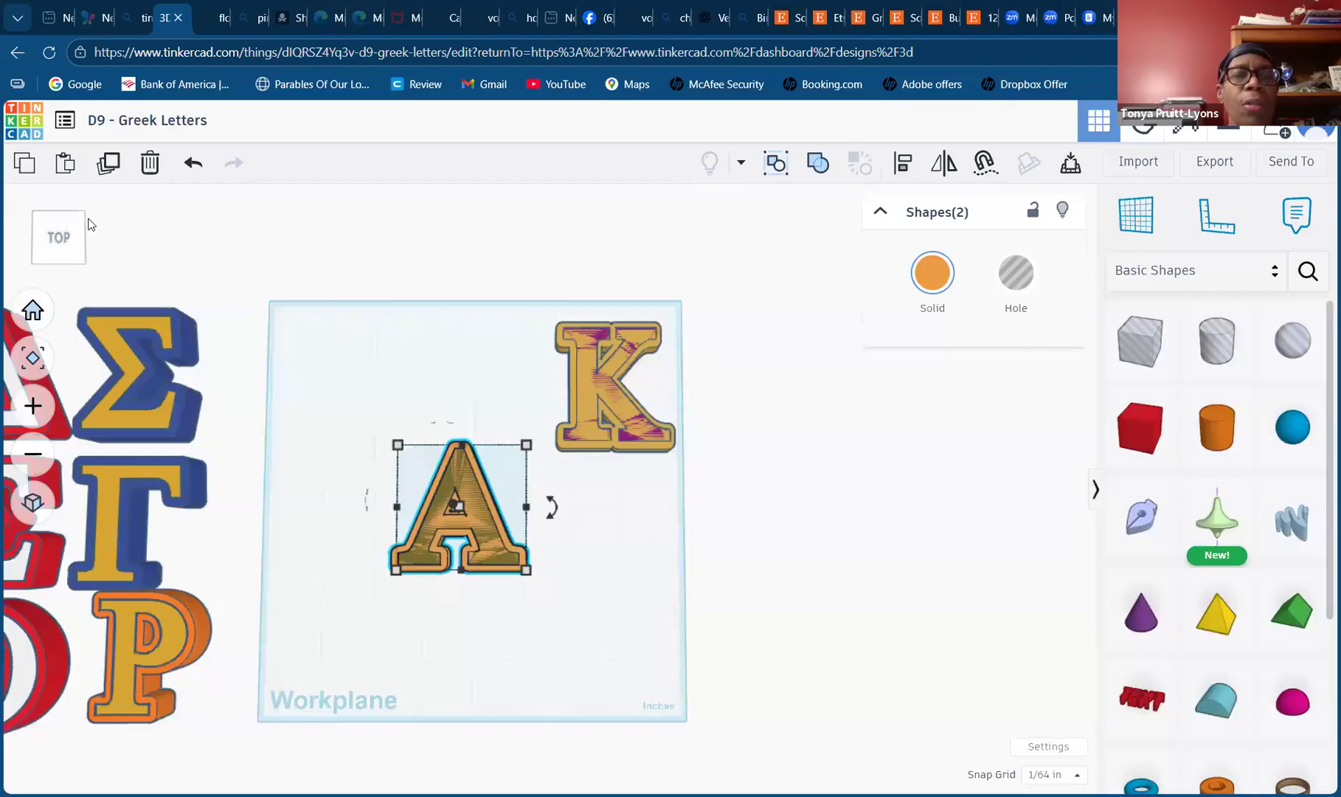
- View the workplane from the left side and raise the orange Alpha offset about 2.78 in above it
{"action": "mouse_move", "coordinate": [68, 242]}
{"action": "left_mouse_down"}
{"action": "mouse_move", "coordinate": [91, 251]}
{"action": "mouse_move", "coordinate": [87, 264]}
{"action": "mouse_move", "coordinate": [64, 242]}
{"action": "mouse_move", "coordinate": [68, 259]}
{"action": "mouse_move", "coordinate": [57, 244]}
{"action": "mouse_move", "coordinate": [53, 261]}
{"action": "mouse_move", "coordinate": [37, 236]}
{"action": "mouse_move", "coordinate": [51, 249]}
{"action": "mouse_move", "coordinate": [38, 270]}
{"action": "mouse_move", "coordinate": [35, 224]}
{"action": "mouse_move", "coordinate": [70, 242]}
{"action": "mouse_move", "coordinate": [3, 251]}
{"action": "mouse_move", "coordinate": [70, 256]}
{"action": "left_mouse_up"}
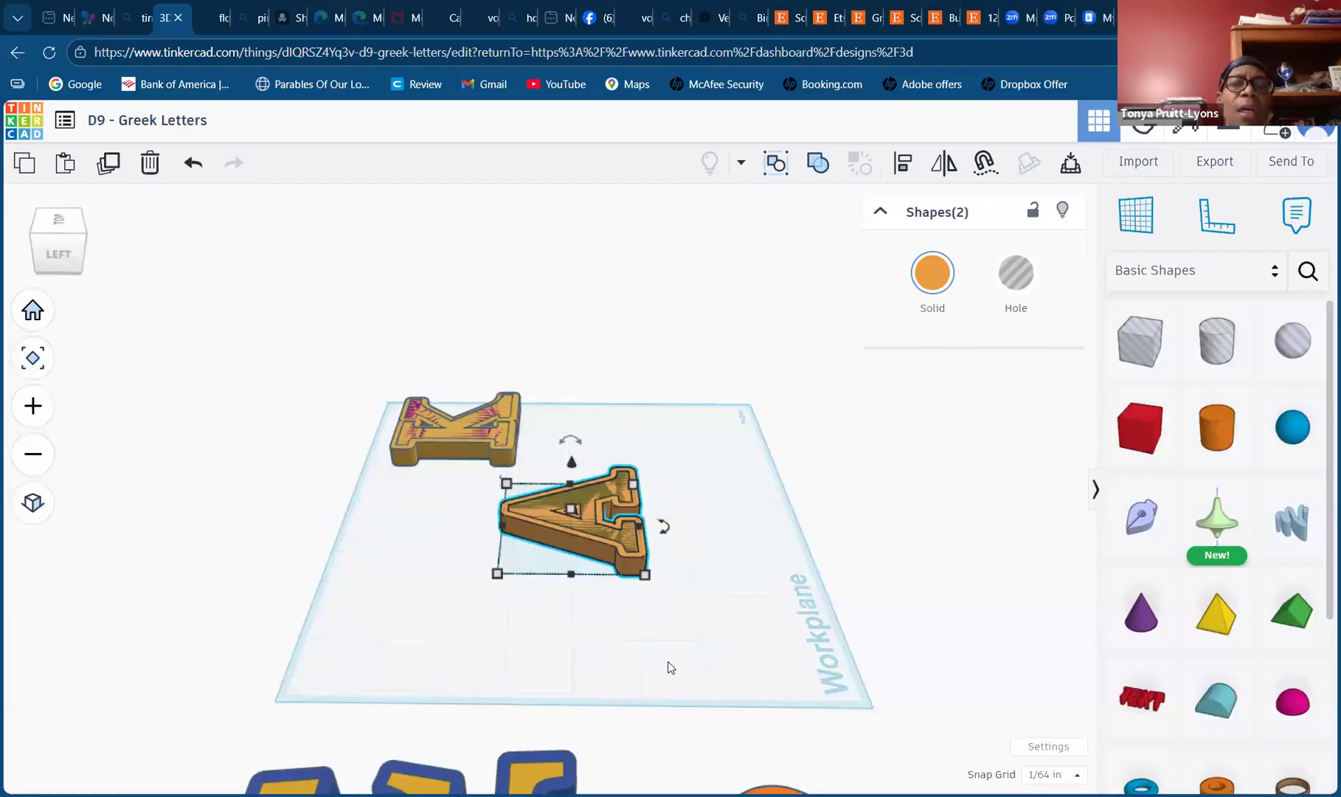
{"action": "left_click", "coordinate": [646, 647]}
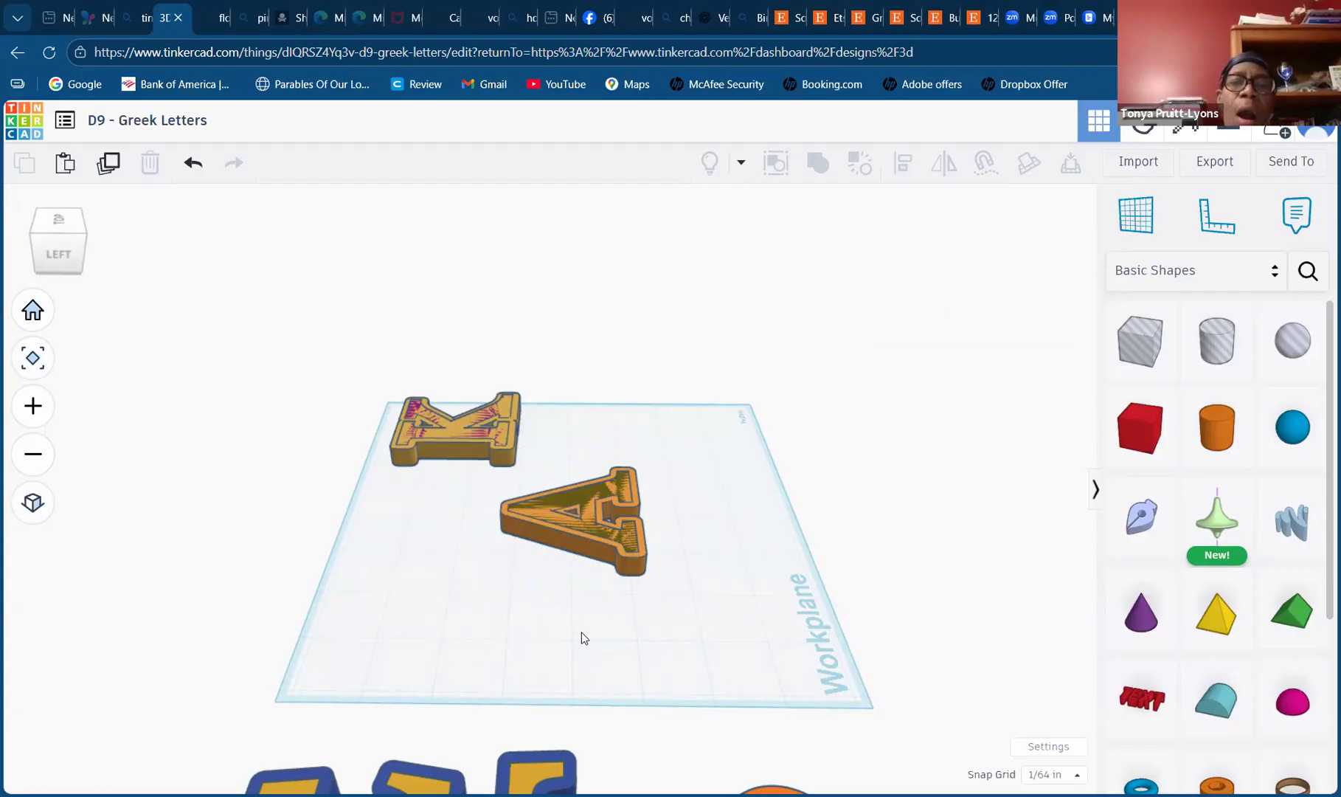
{"action": "left_click", "coordinate": [579, 550]}
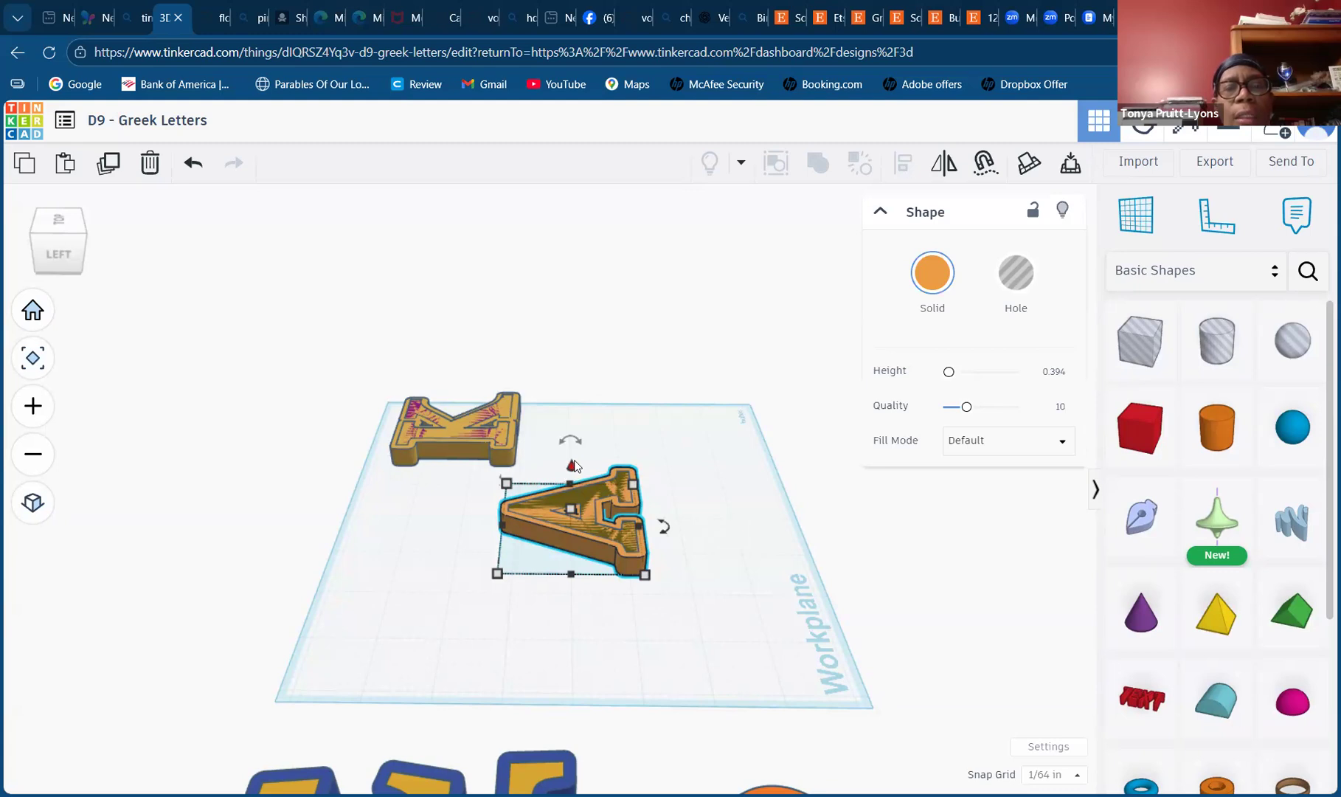
{"action": "left_click_drag", "start_coordinate": [571, 467], "coordinate": [536, 314]}
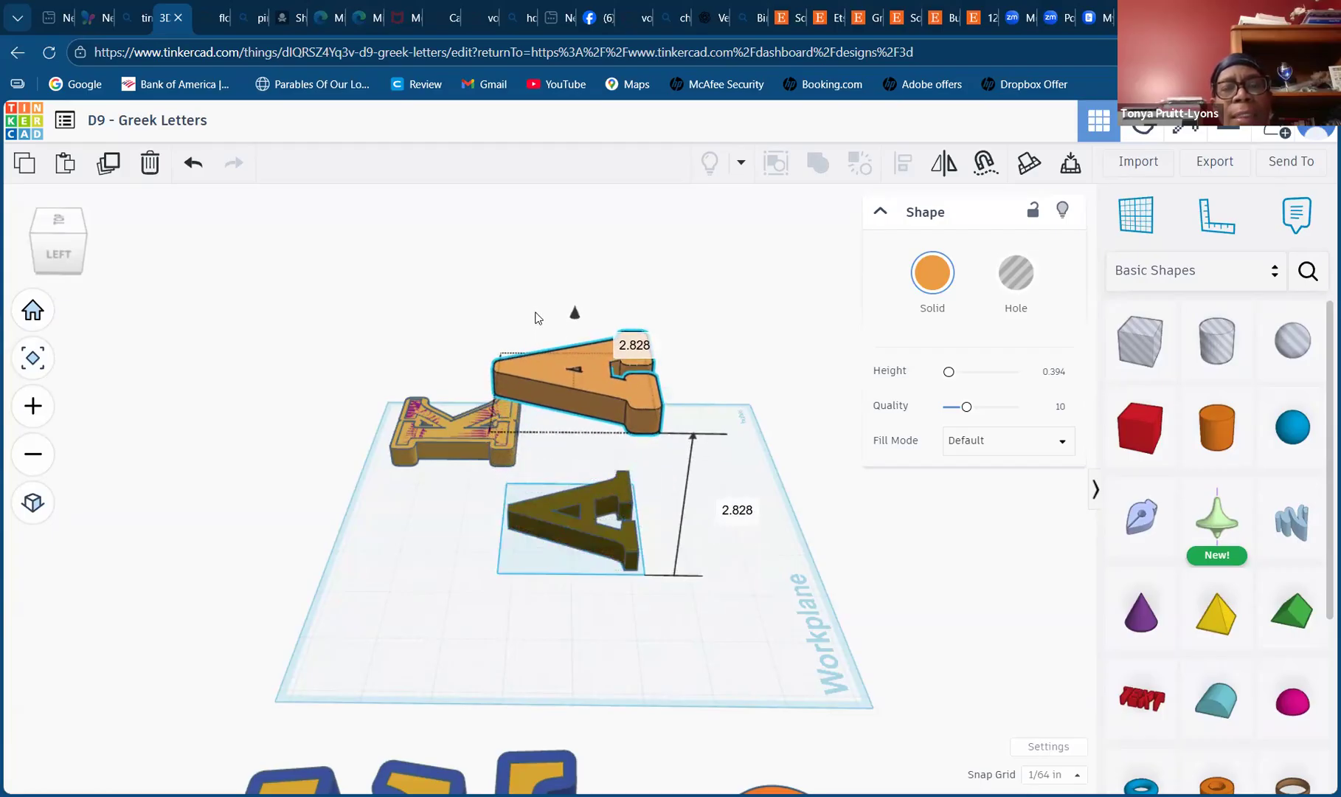
{"action": "left_click_drag", "start_coordinate": [574, 313], "coordinate": [575, 317]}
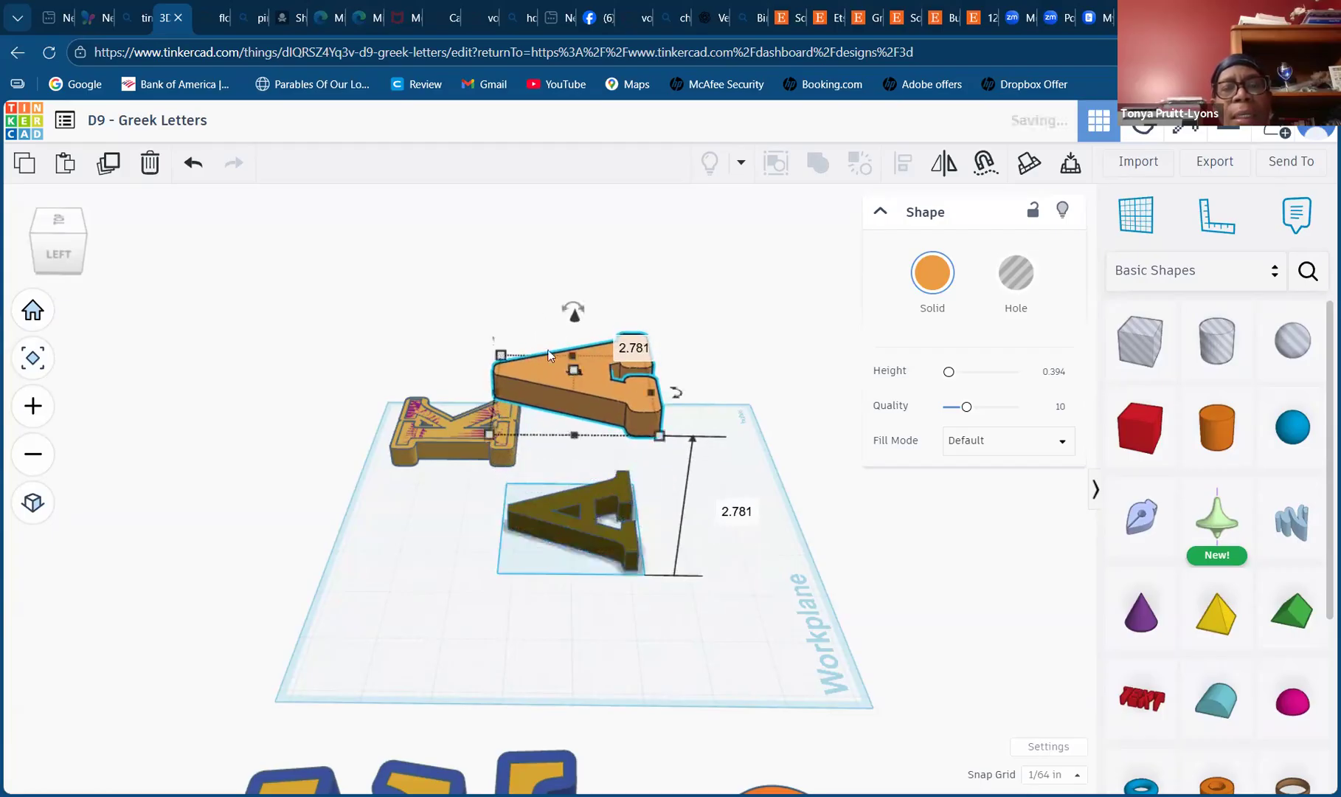
- Raise the olive Alpha letter off the workplane to a level just below the floating offset
{"action": "left_click", "coordinate": [599, 546]}
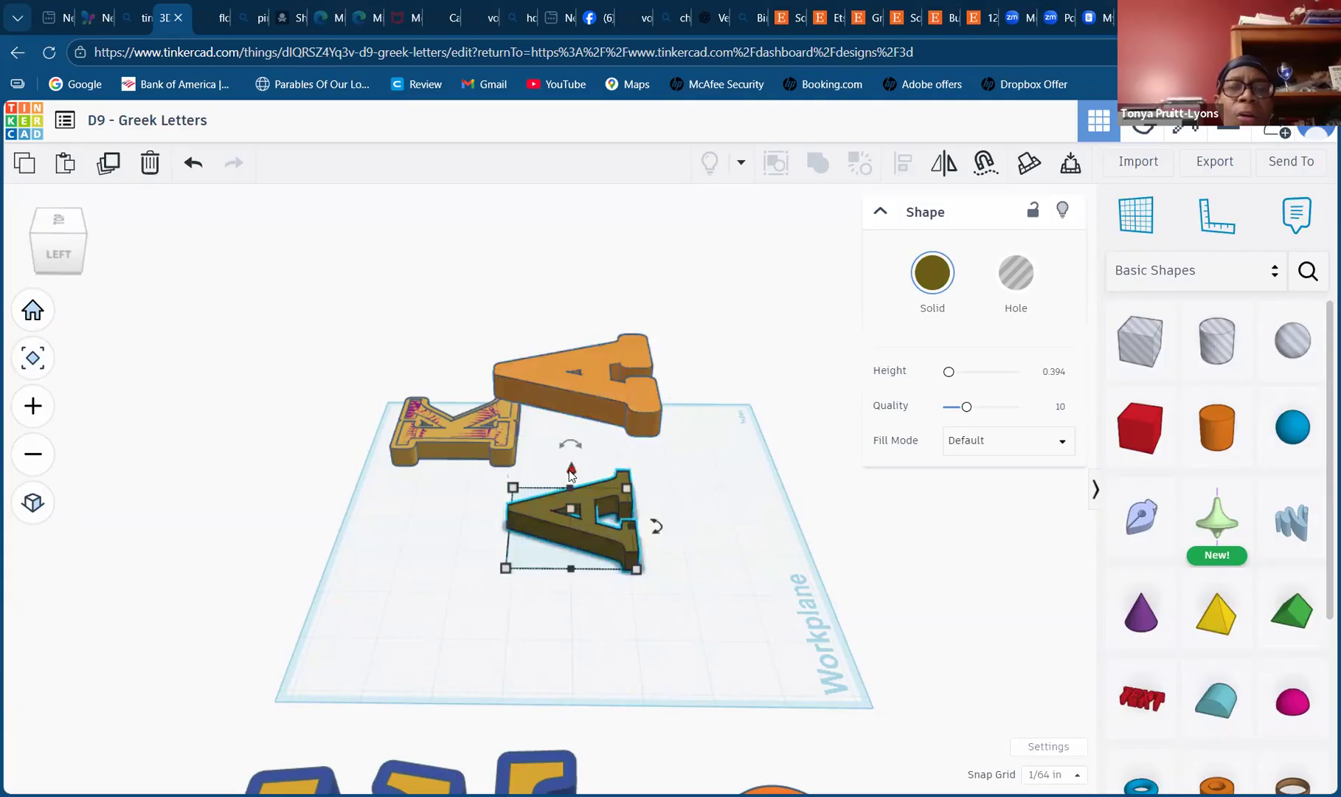
{"action": "left_click_drag", "start_coordinate": [571, 472], "coordinate": [565, 410]}
{"action": "left_click_drag", "start_coordinate": [579, 473], "coordinate": [587, 397]}
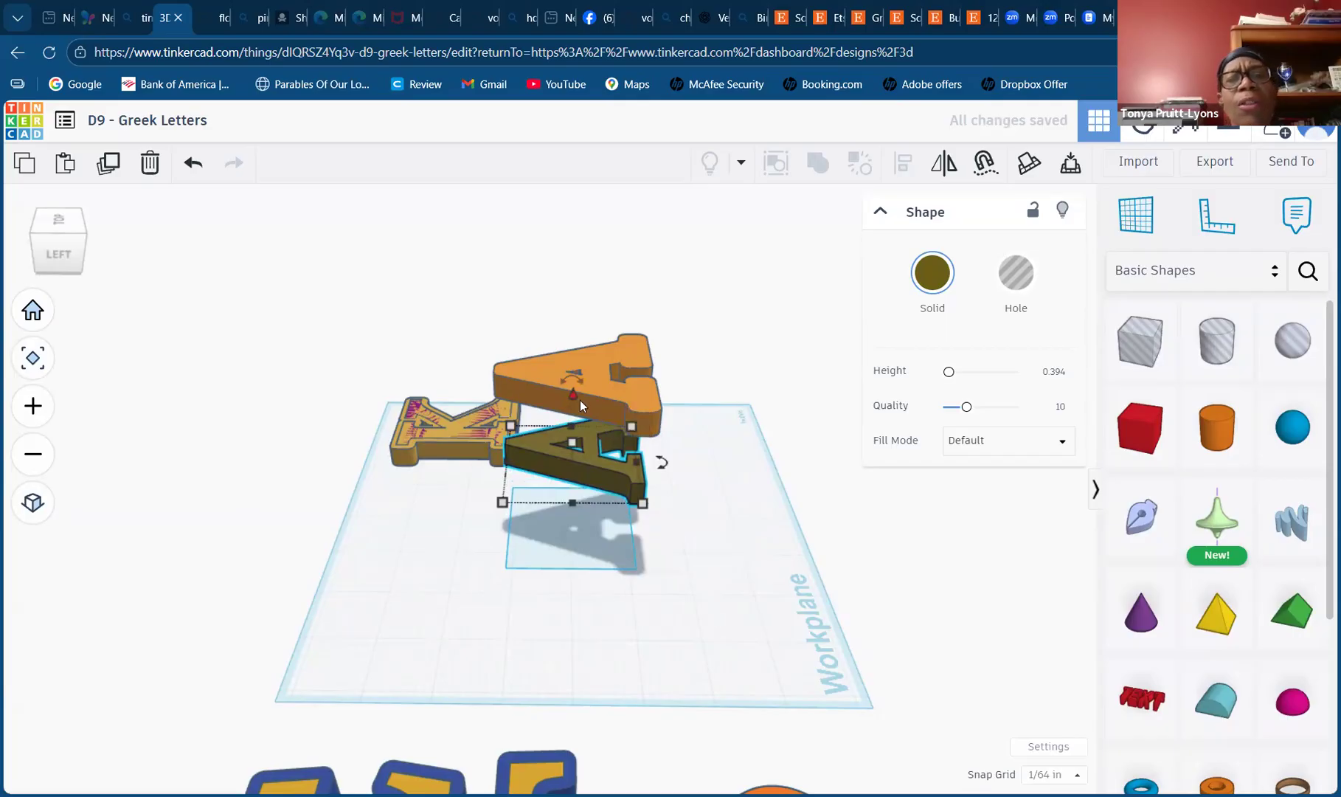
- Recolor the orange Alpha offset with the medium green preset
{"action": "left_click", "coordinate": [601, 395]}
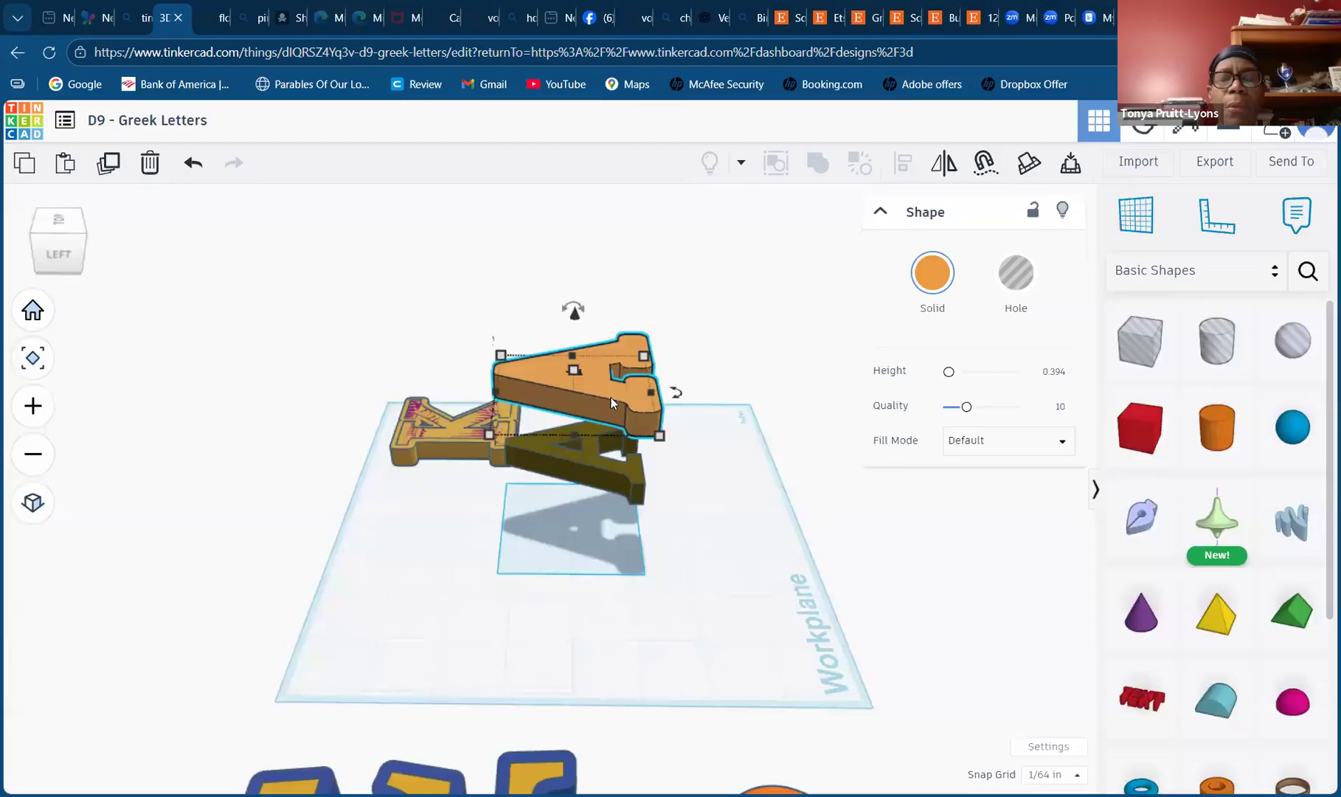
{"action": "left_click", "coordinate": [933, 274]}
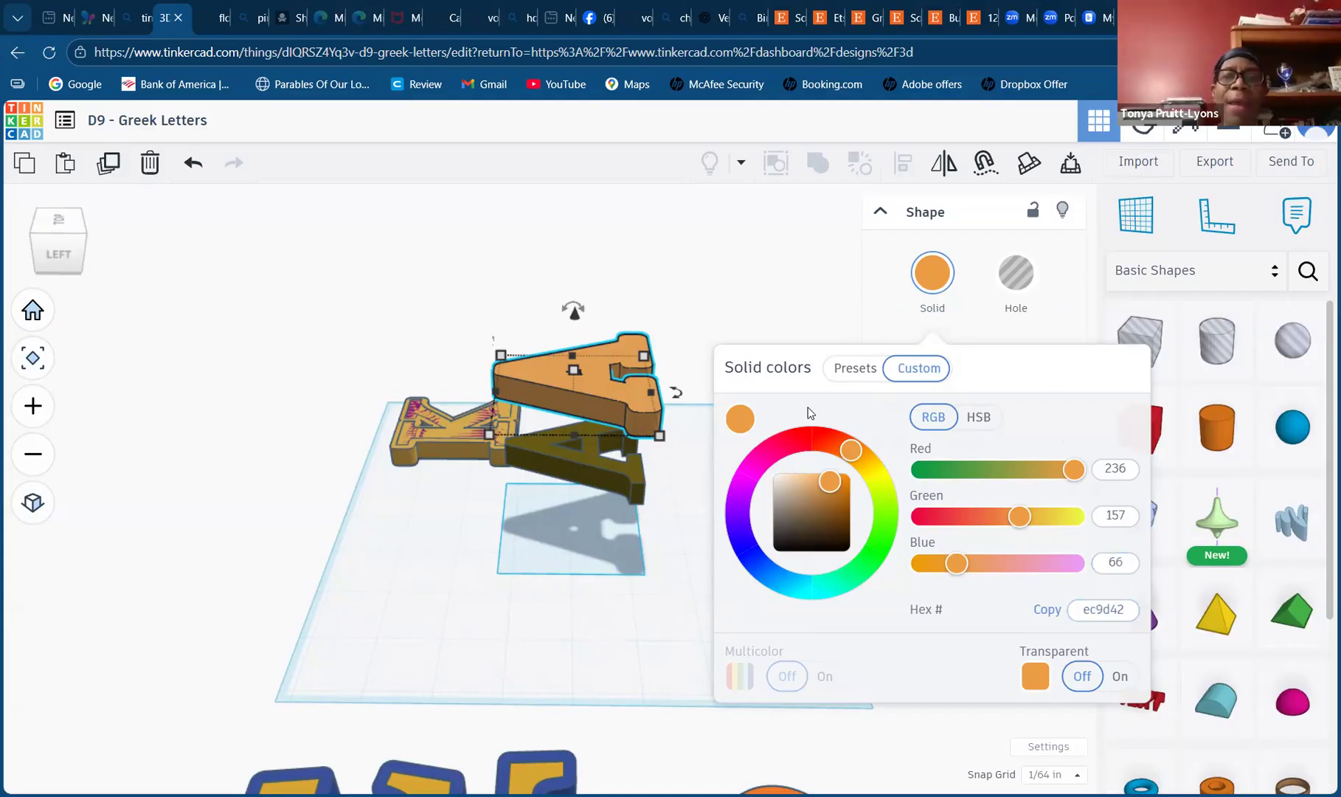
{"action": "left_click", "coordinate": [855, 371]}
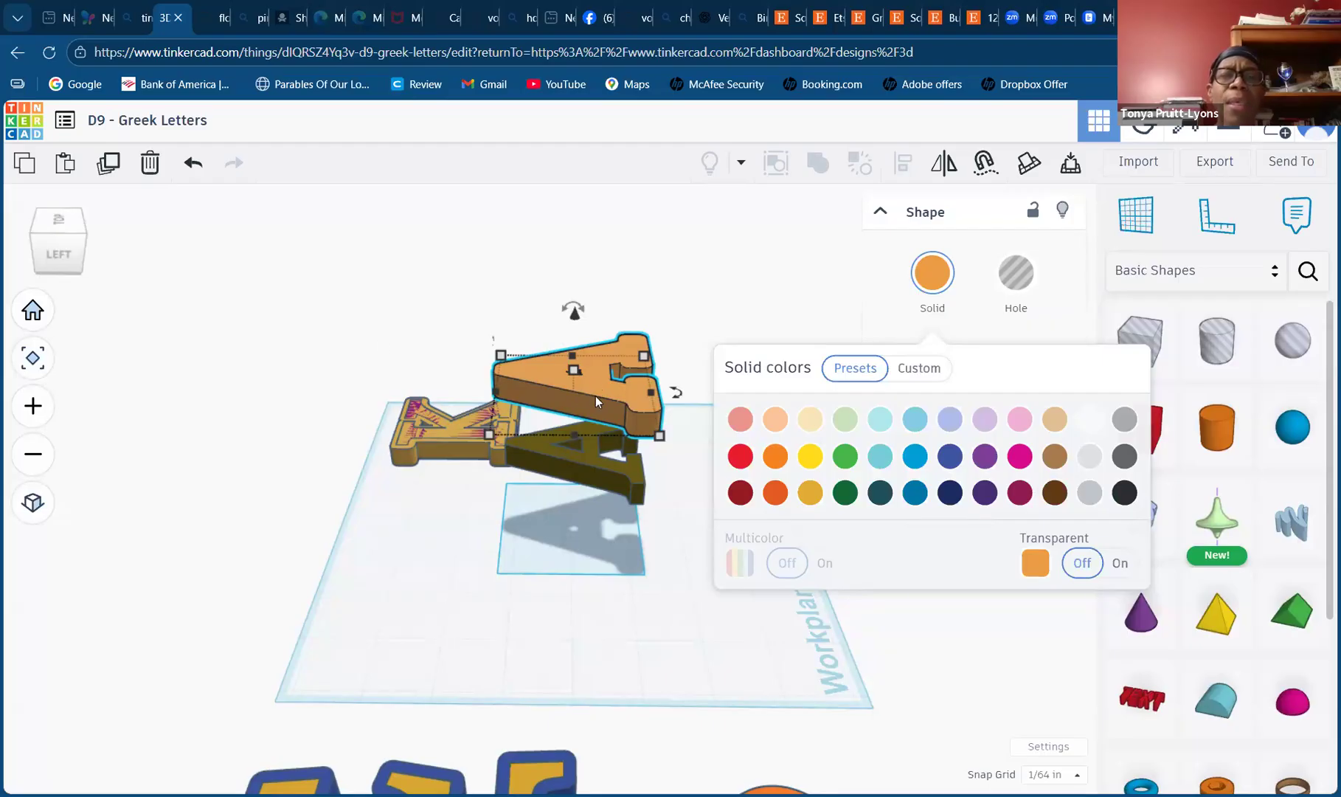
{"action": "left_click", "coordinate": [845, 458]}
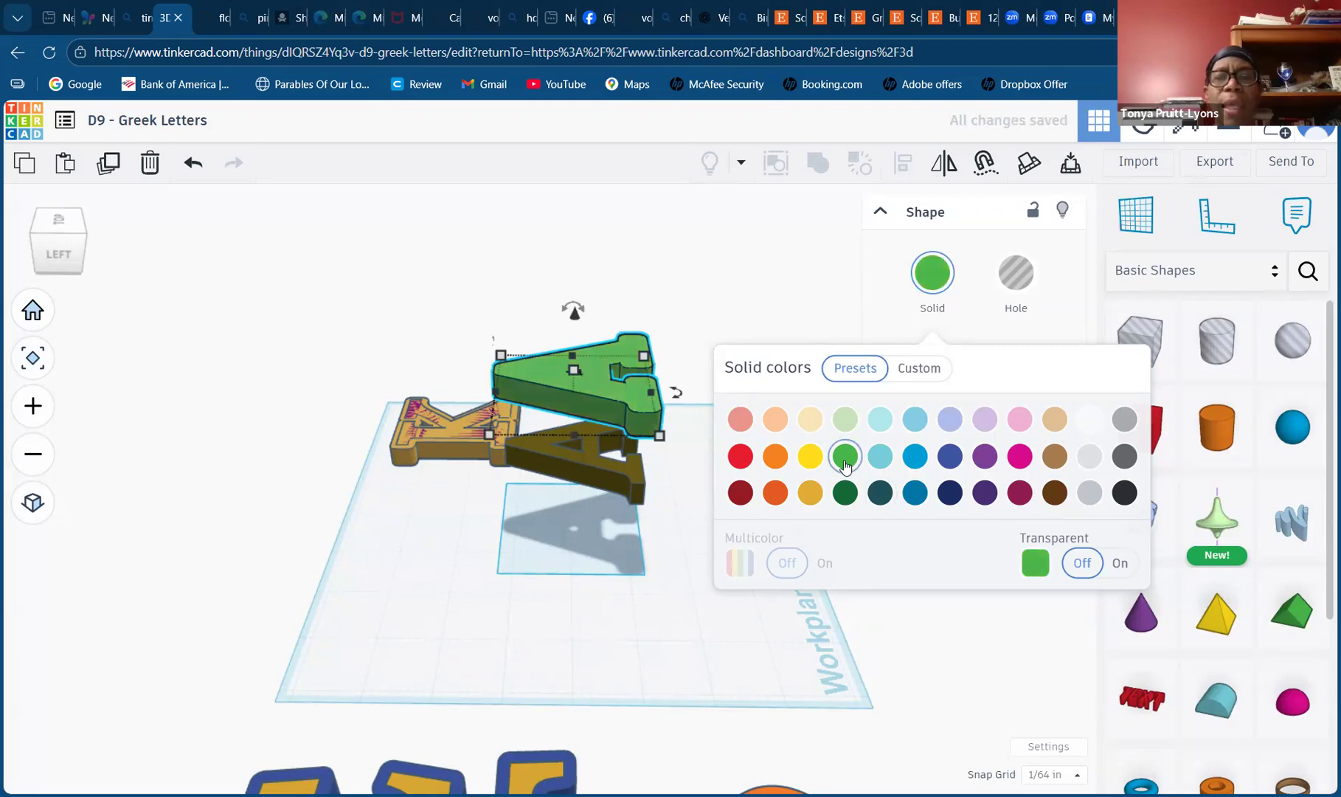
{"action": "left_click", "coordinate": [830, 299]}
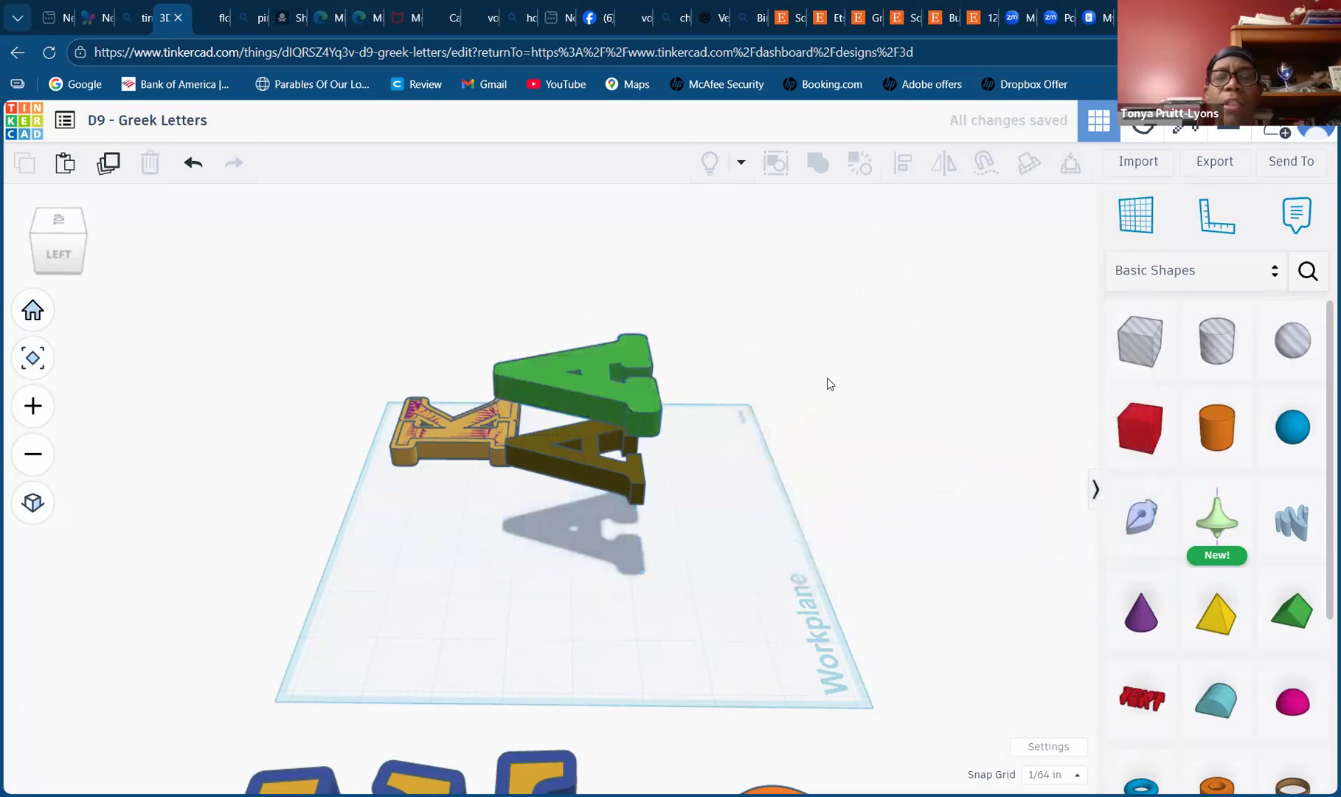
- Make the green Alpha offset 0.65 in thick and increase its Quality to 24
{"action": "left_click", "coordinate": [587, 408]}
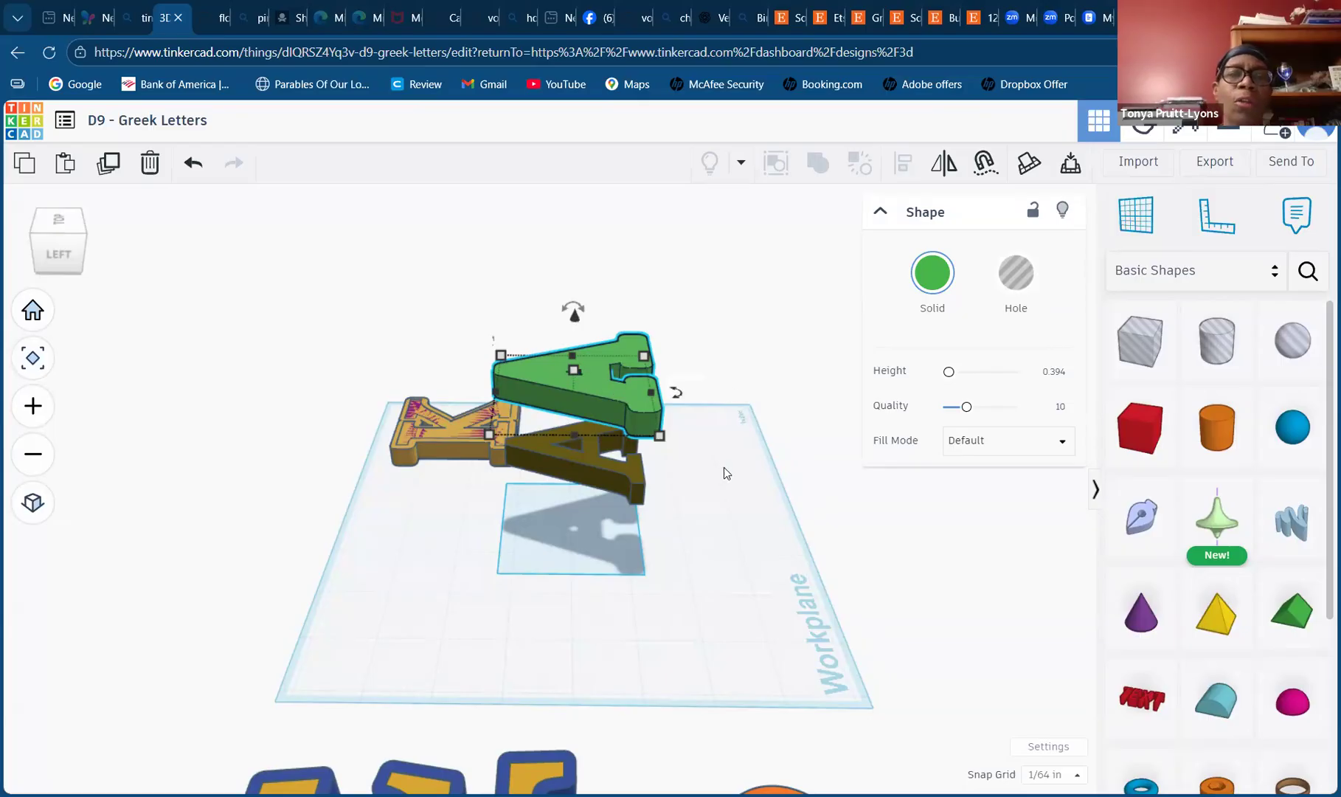
{"action": "mouse_move", "coordinate": [573, 370]}
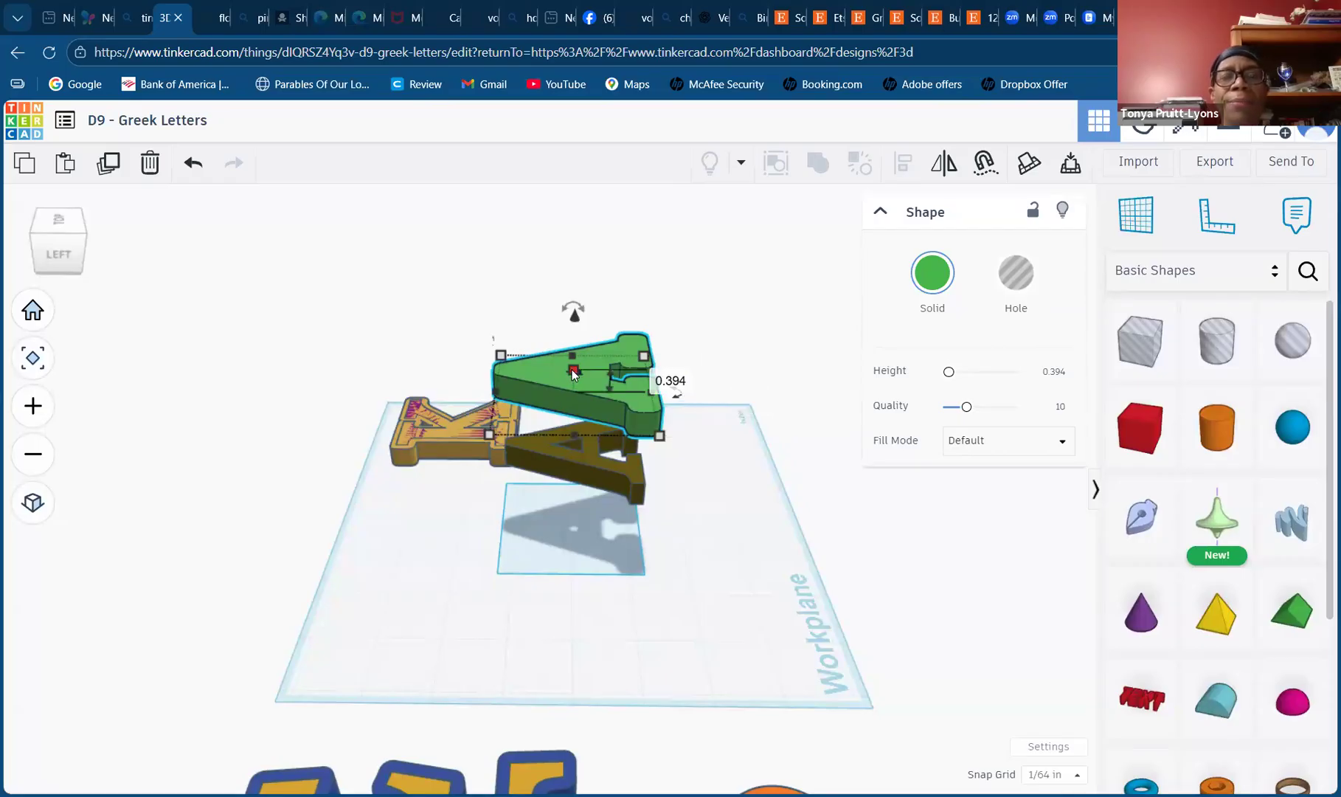
{"action": "mouse_move", "coordinate": [670, 390]}
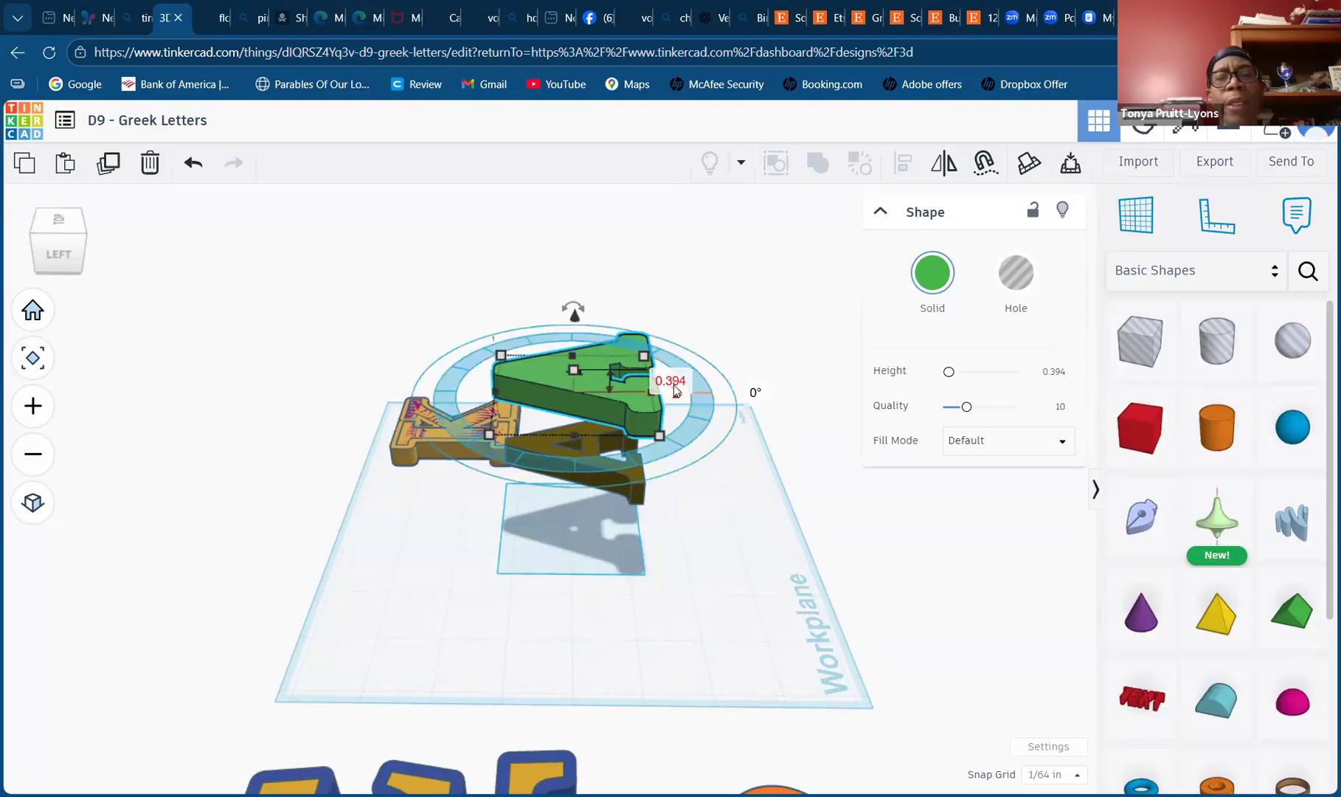
{"action": "left_click", "coordinate": [673, 381]}
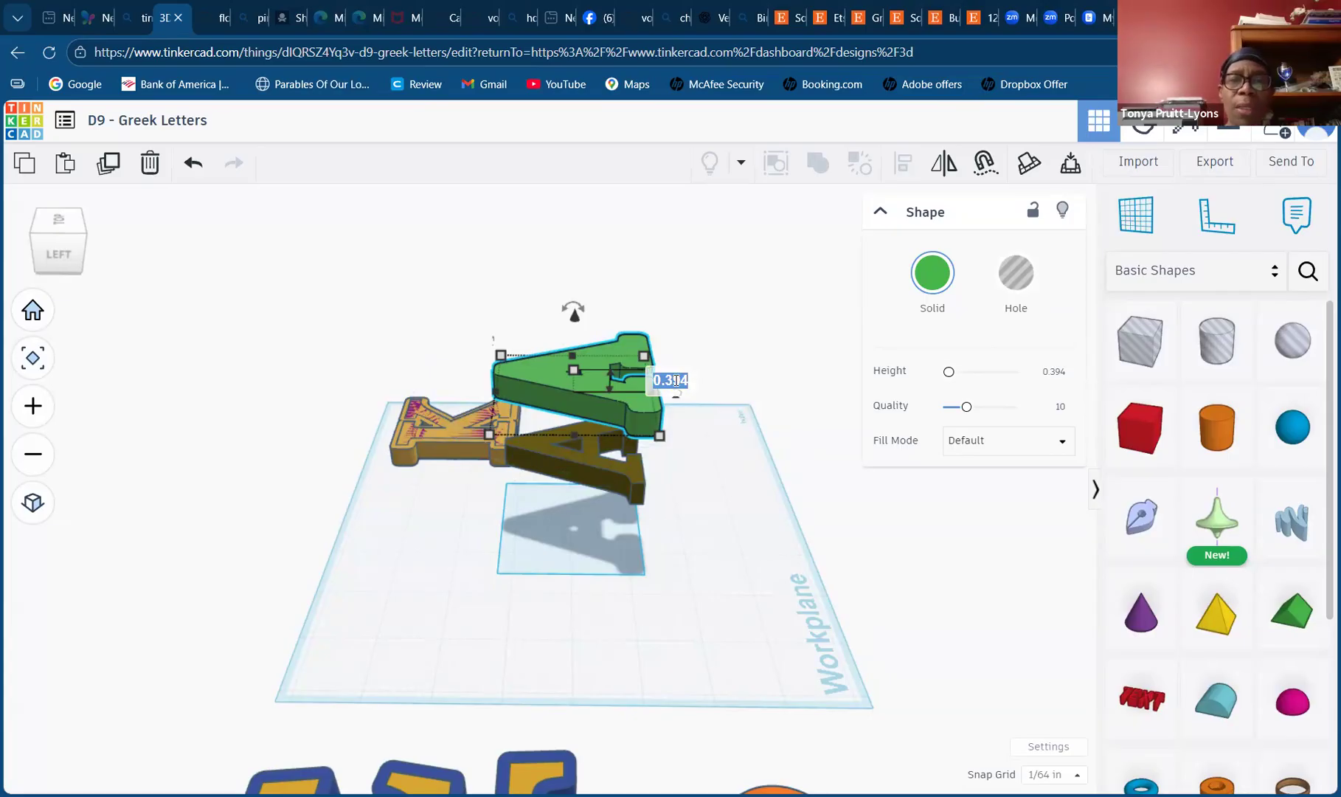
{"action": "type", "text": "0"}
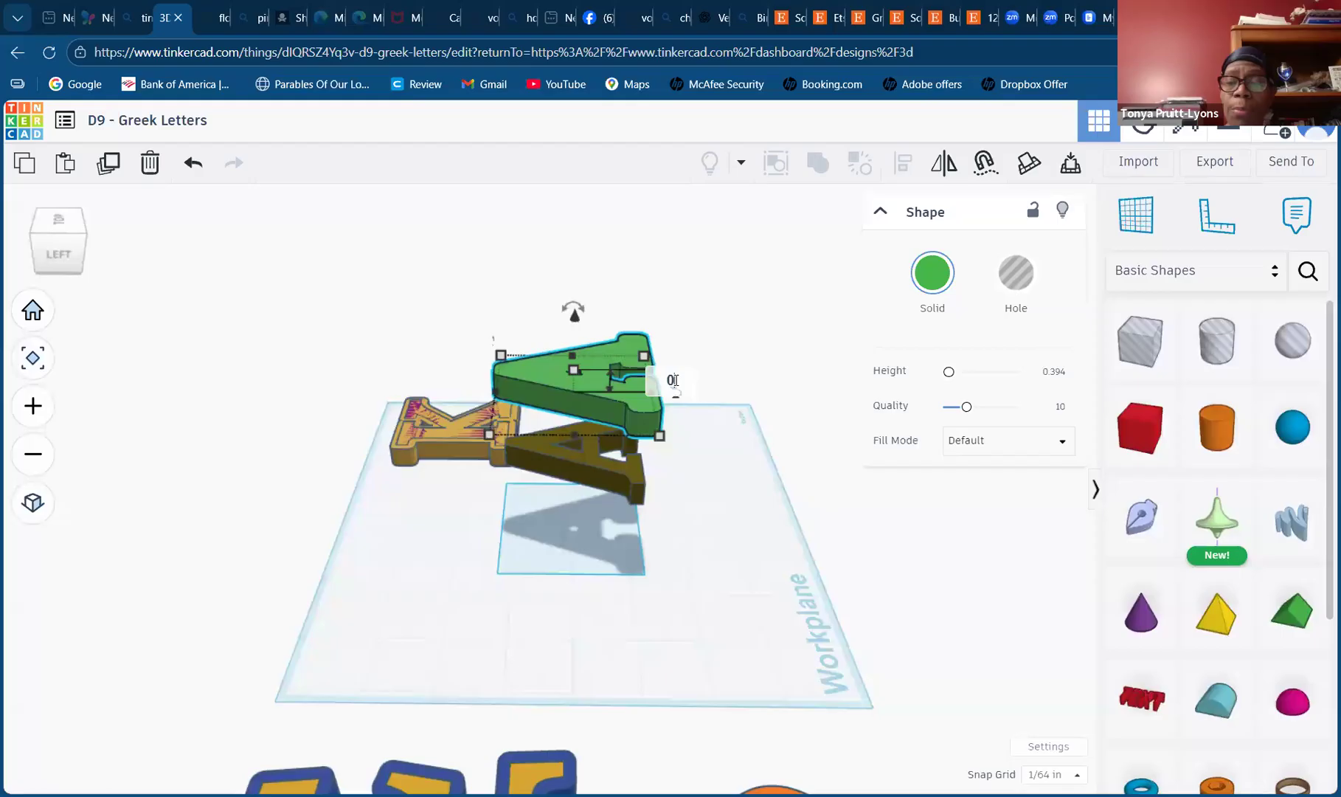
{"action": "type", "text": ".650"}
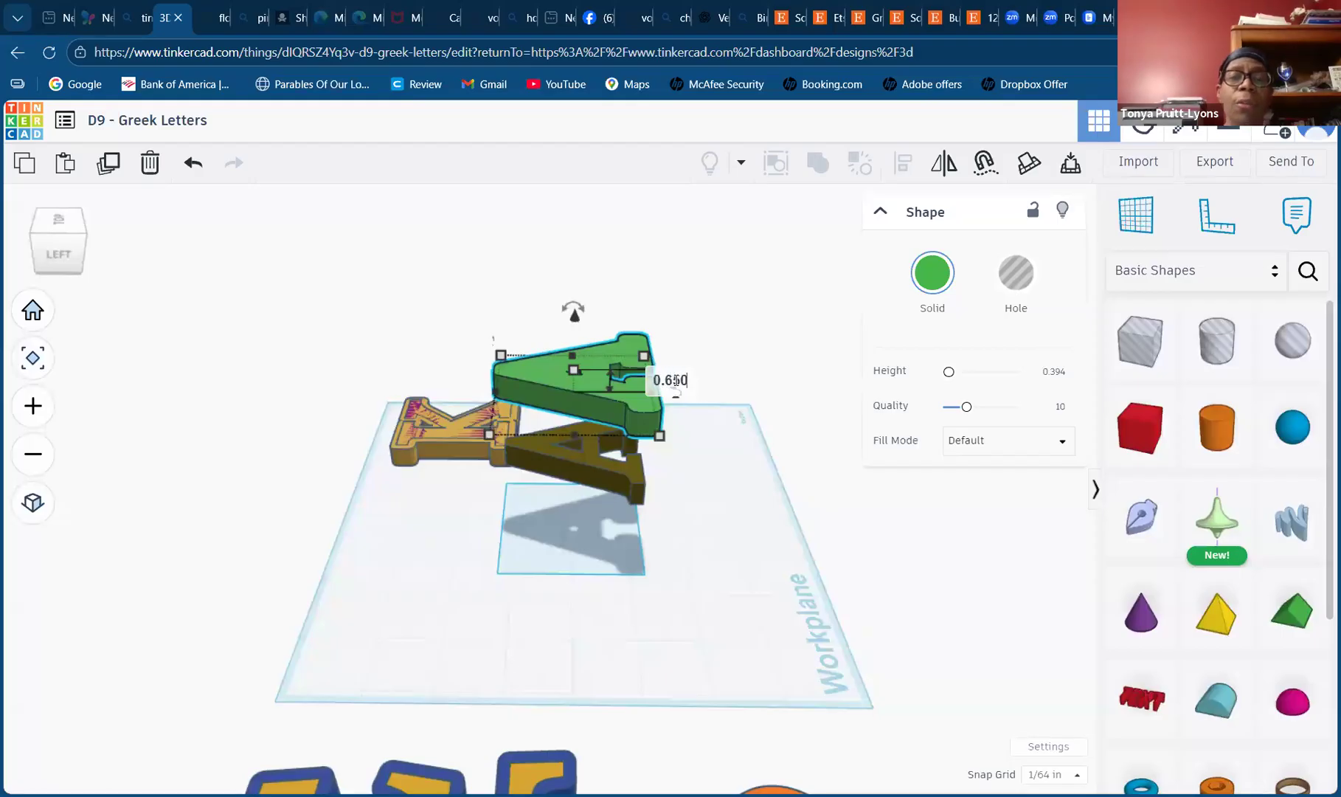
{"action": "key", "text": "Return"}
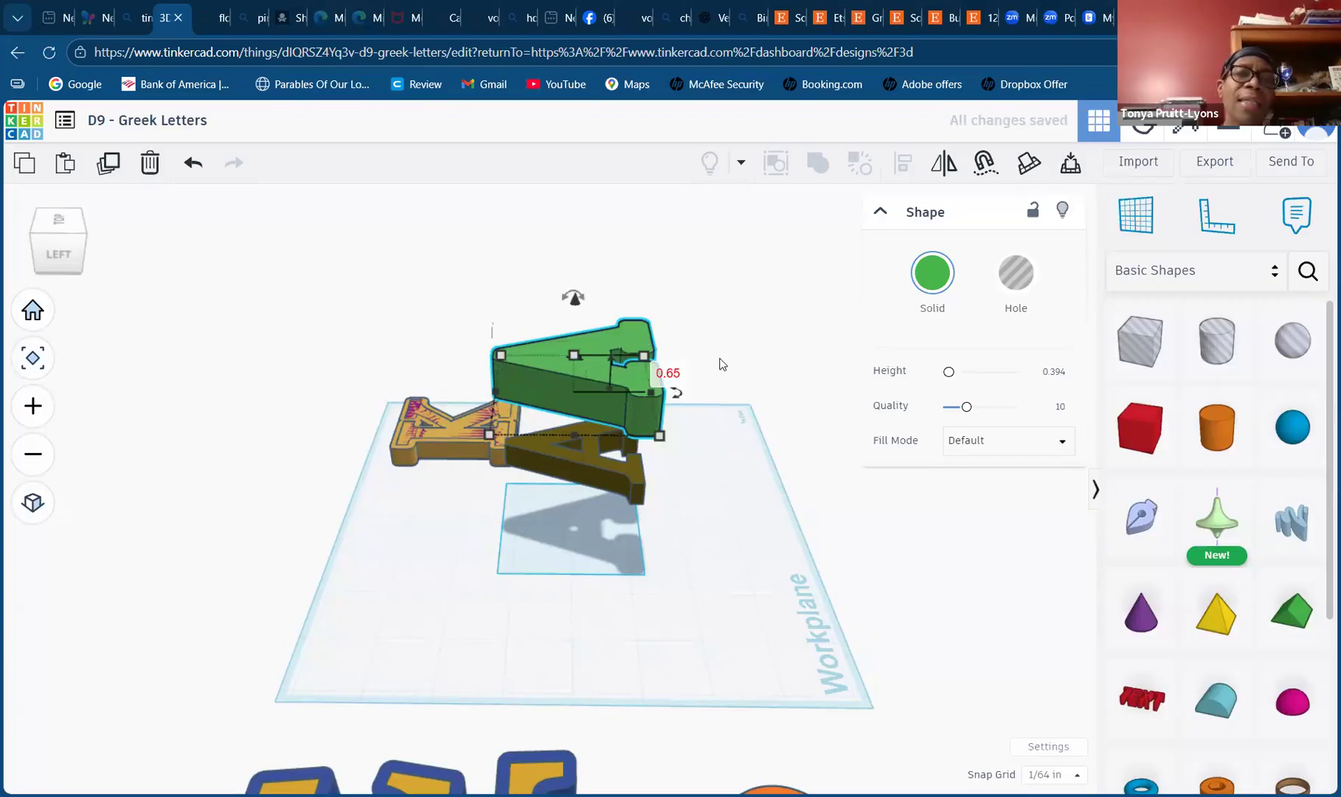
{"action": "left_click", "coordinate": [557, 372]}
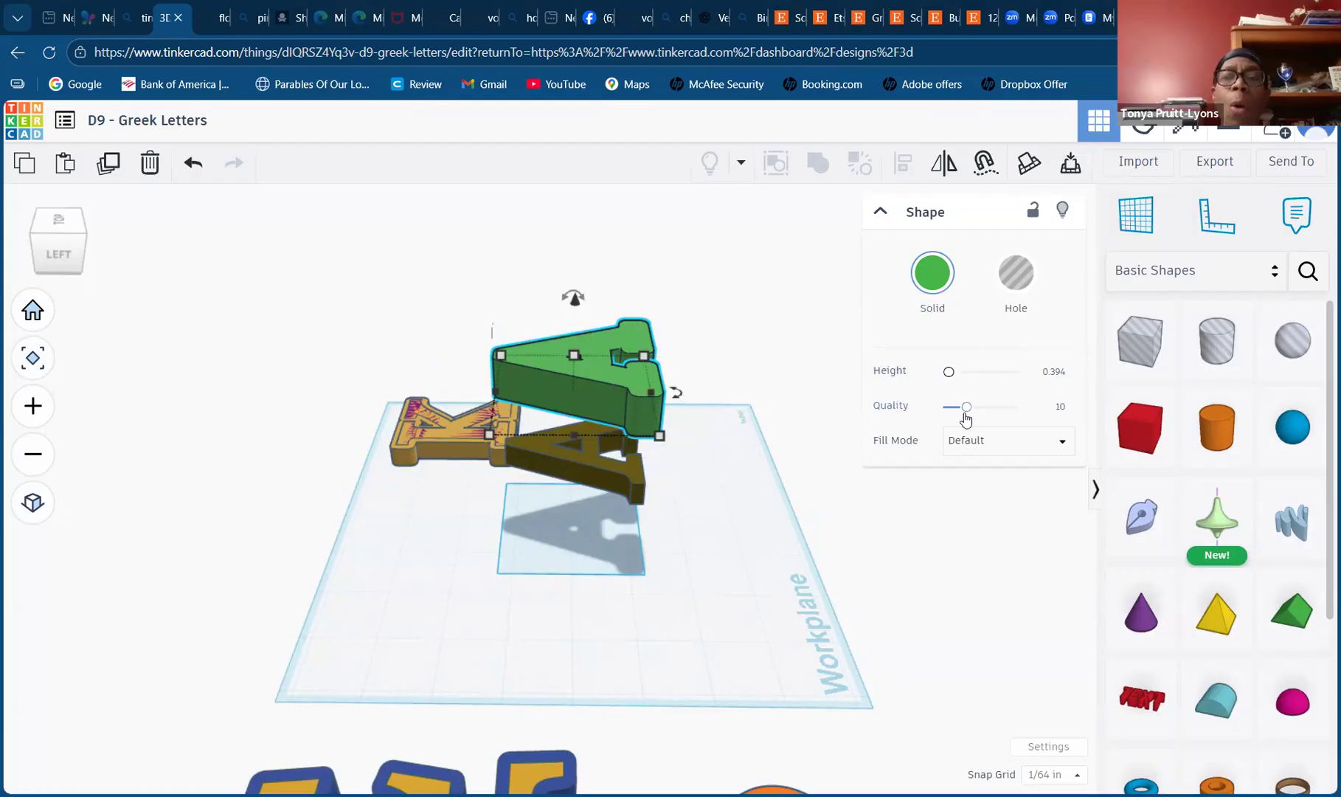
{"action": "left_click_drag", "start_coordinate": [966, 406], "coordinate": [1017, 407]}
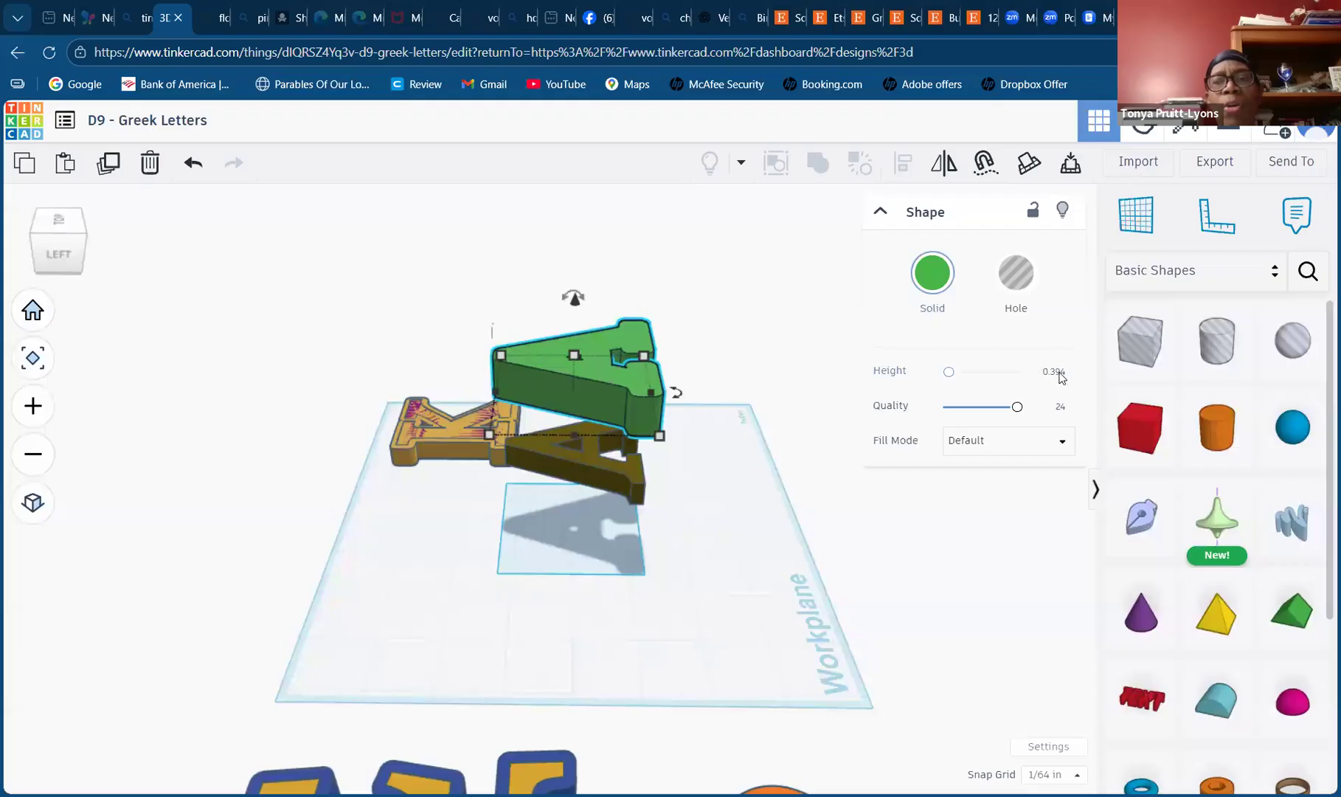
- Try setting the green Alpha offset's Height property to 0.65
{"action": "left_click", "coordinate": [1042, 379]}
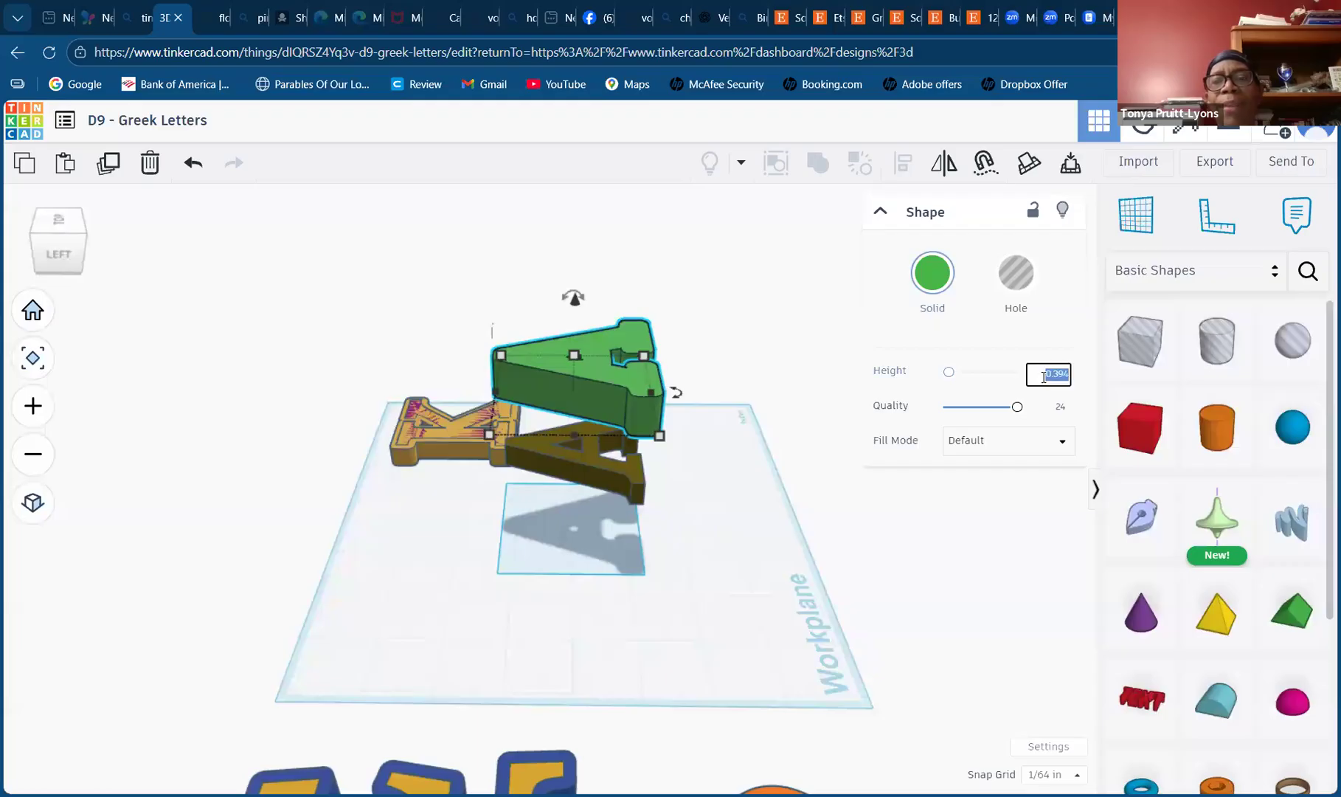
{"action": "type", "text": "0.65"}
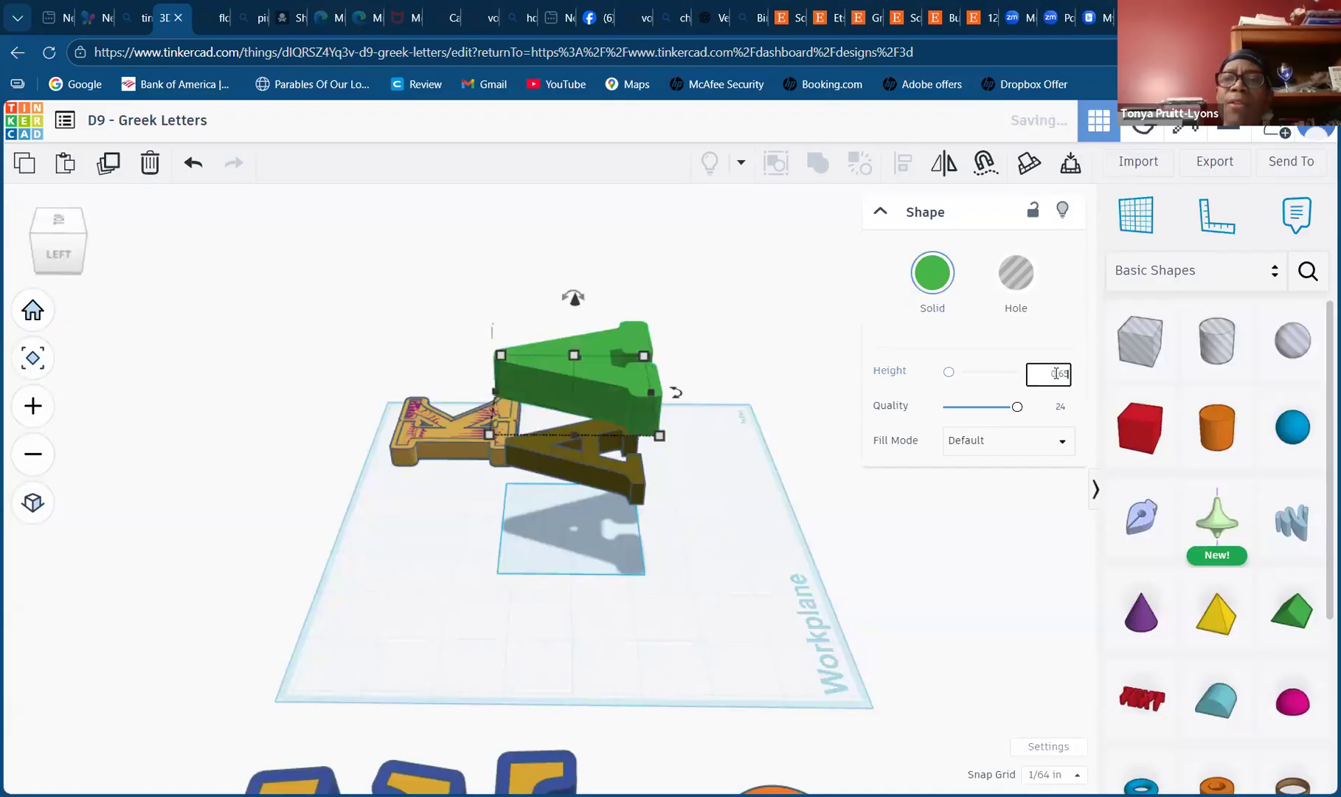
{"action": "key", "text": "Return"}
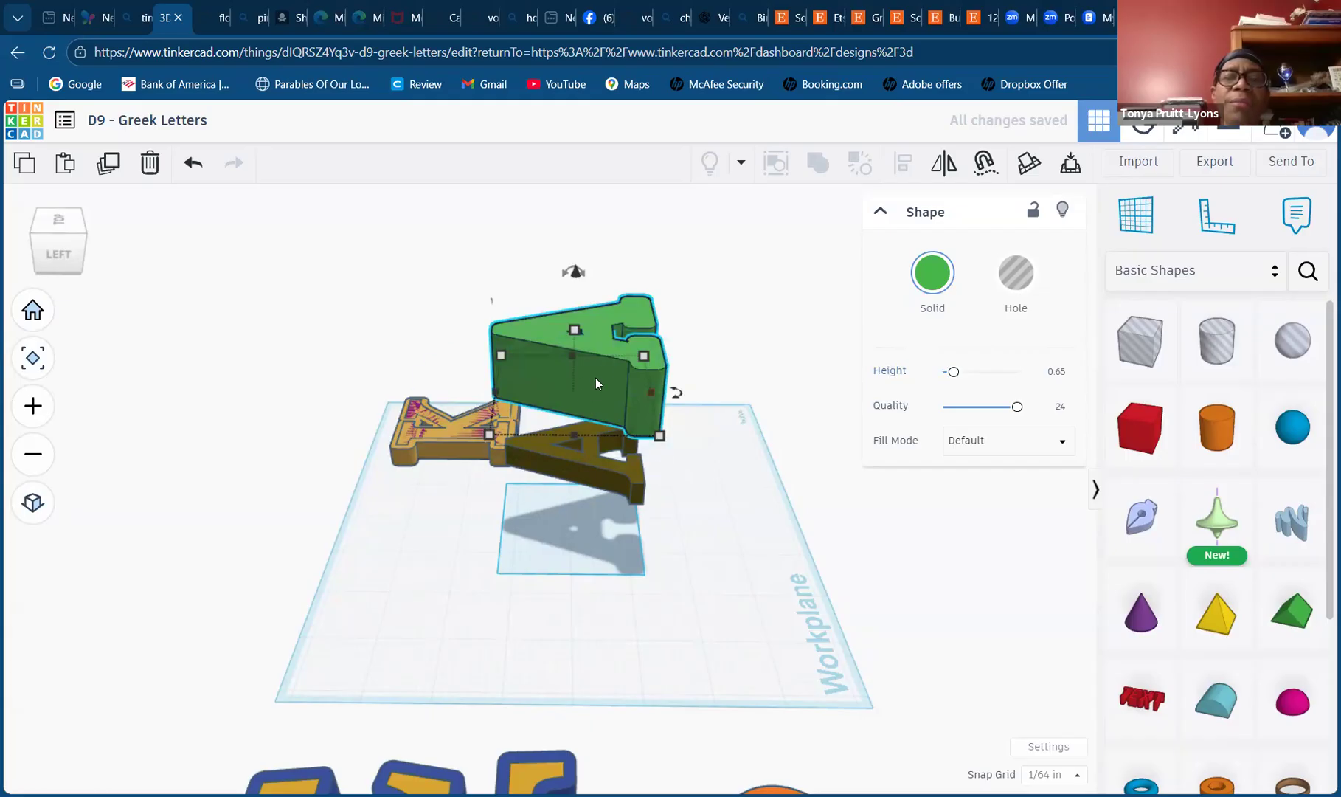
{"action": "left_click_drag", "start_coordinate": [953, 373], "coordinate": [921, 379]}
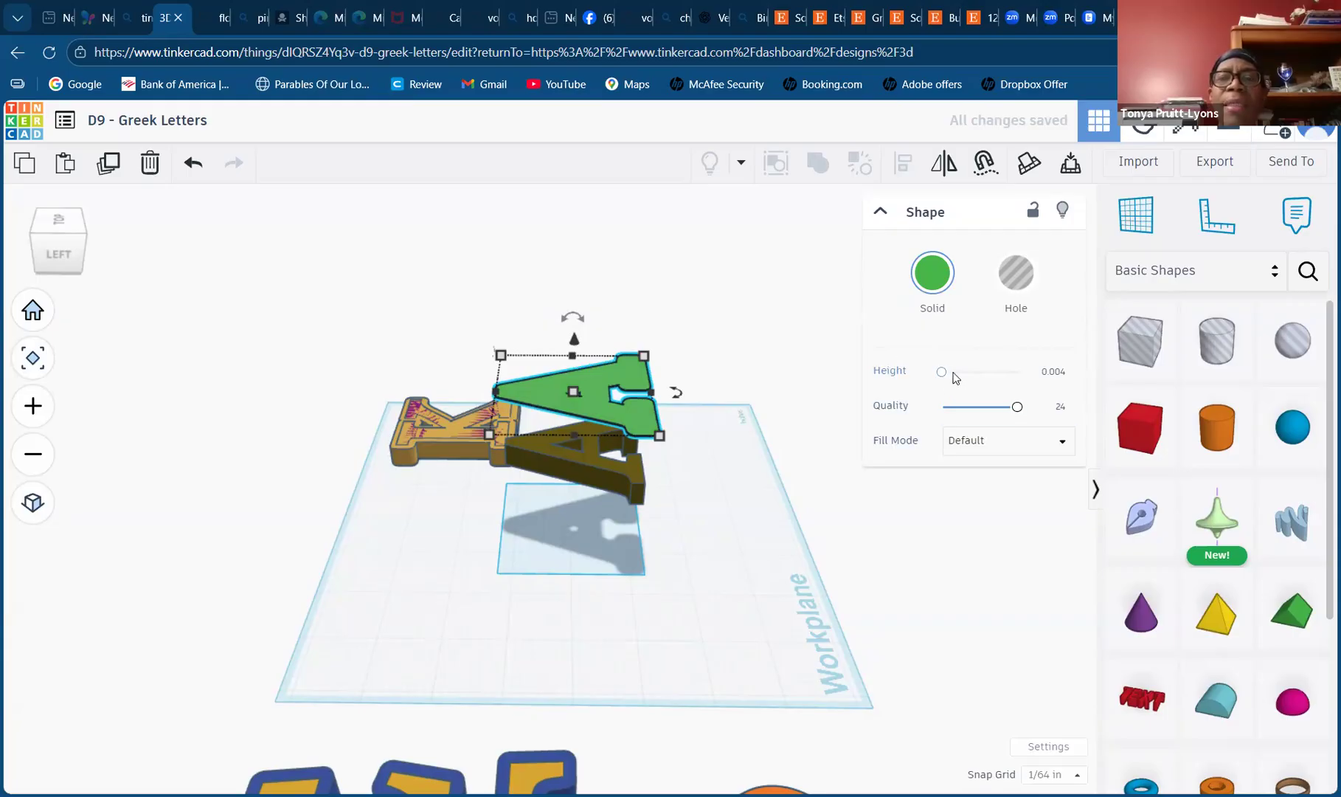
{"action": "left_click", "coordinate": [1054, 373]}
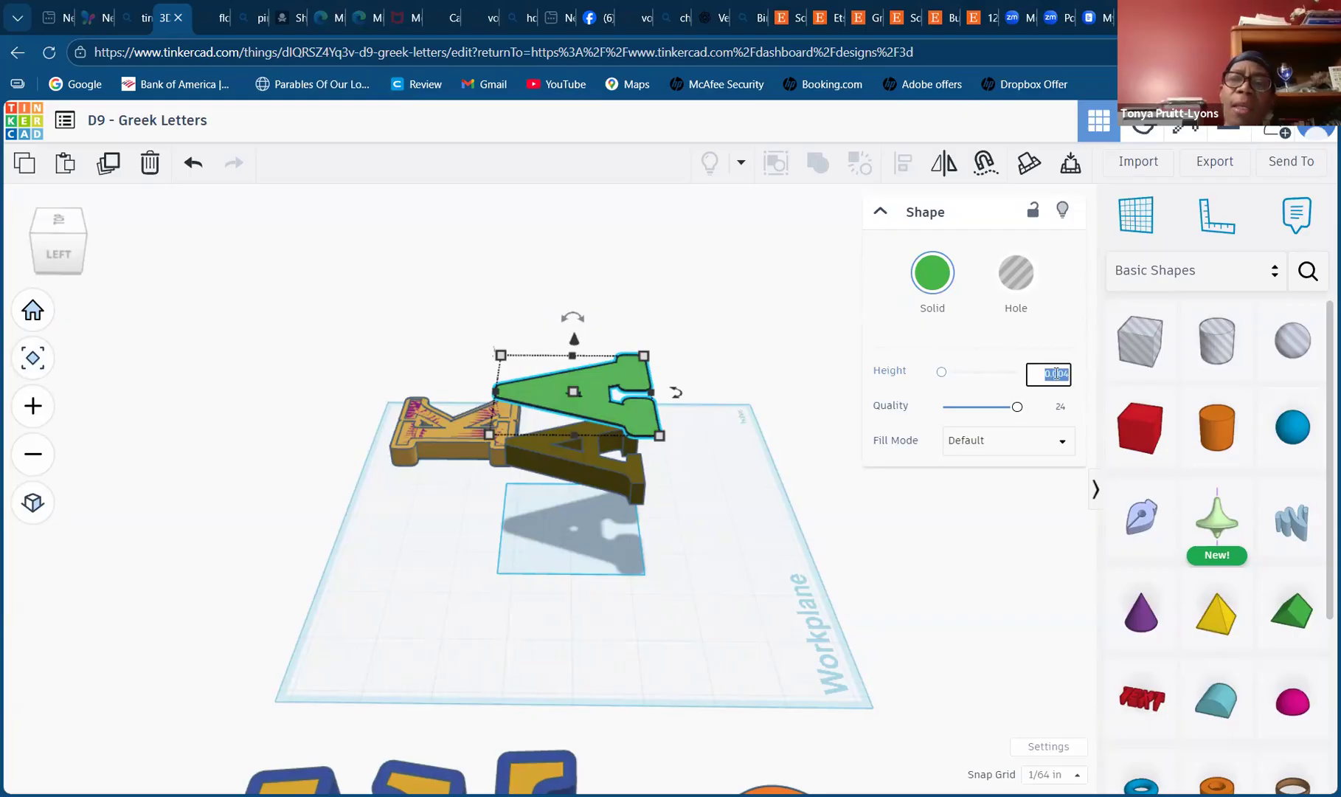
{"action": "type", "text": "9.65"}
{"action": "key", "text": "Return"}
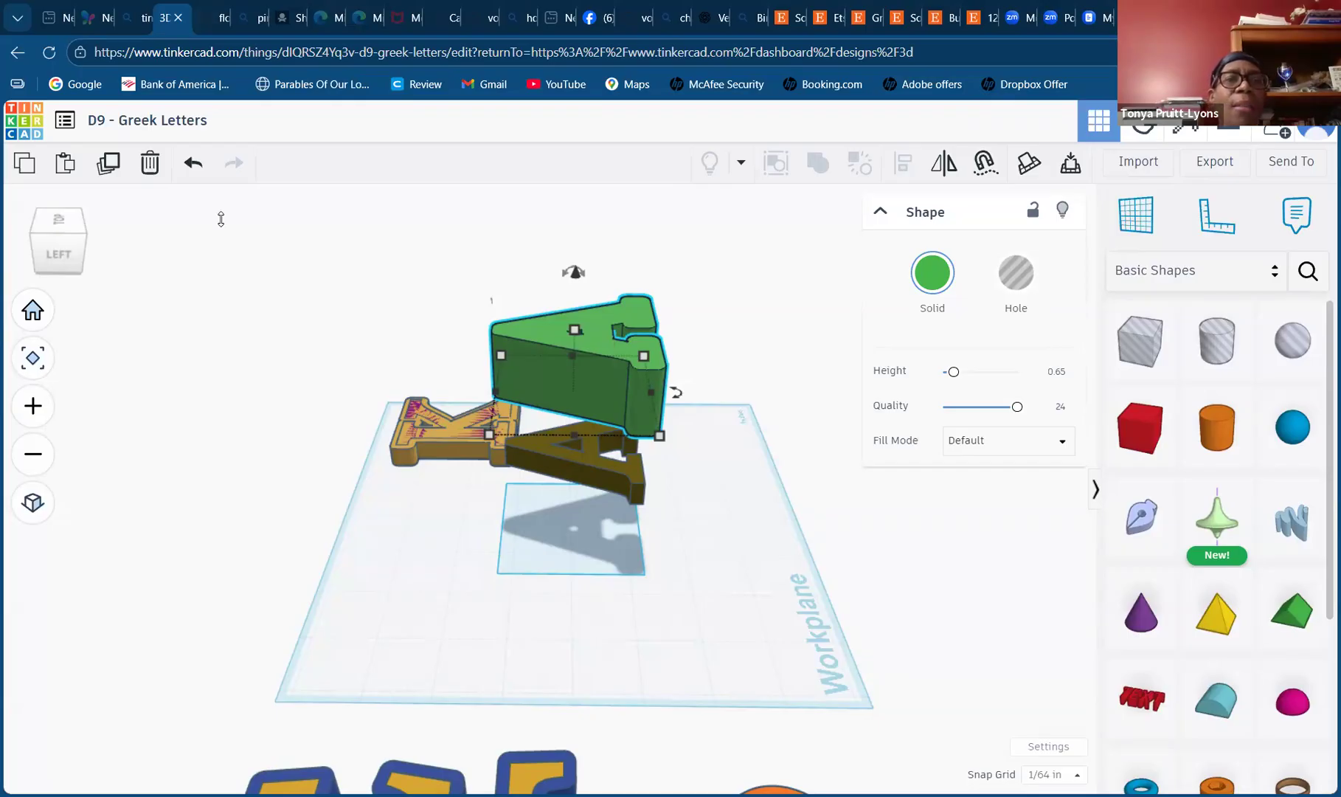
- Undo the Height property changes made to the green Alpha offset
{"action": "left_click", "coordinate": [194, 164]}
{"action": "left_click", "coordinate": [193, 164]}
{"action": "left_click", "coordinate": [193, 164]}
{"action": "left_click", "coordinate": [193, 164]}
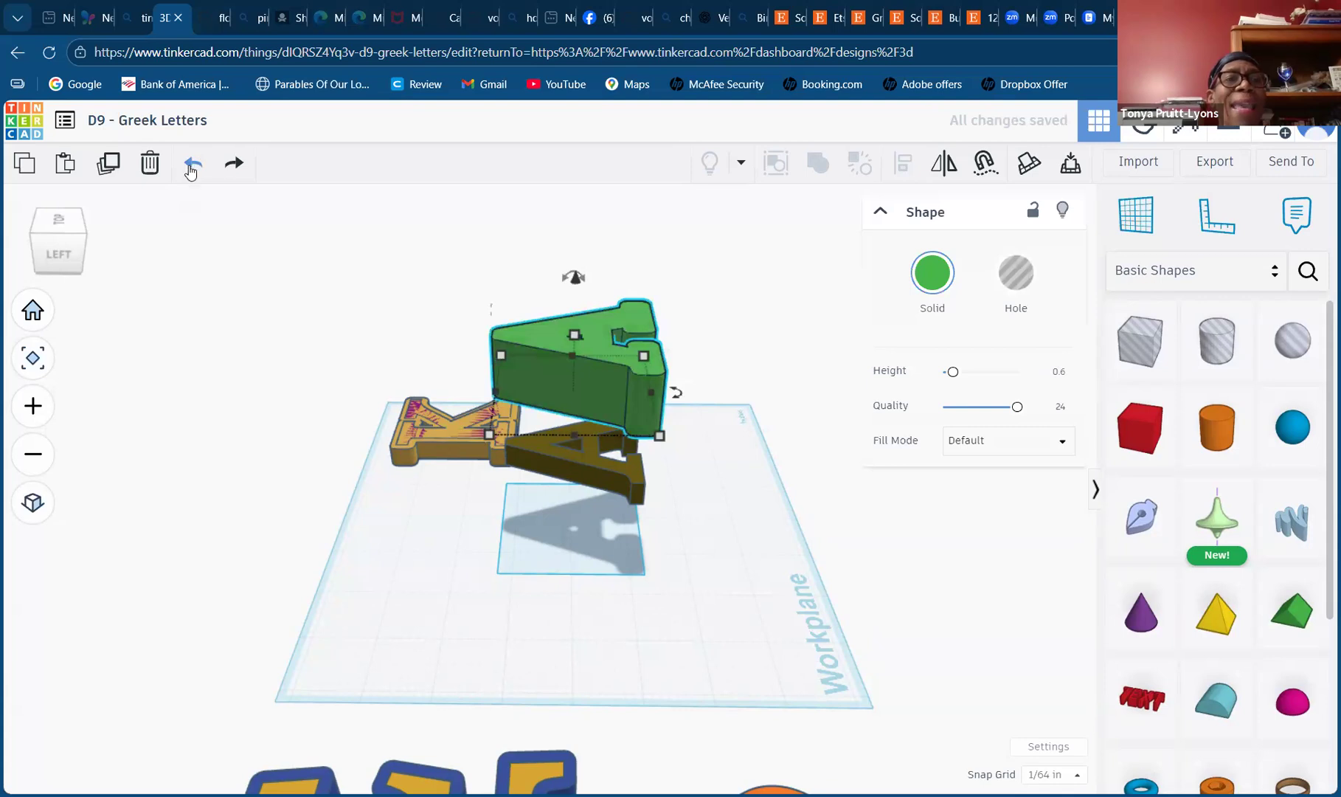
{"action": "left_click", "coordinate": [236, 164]}
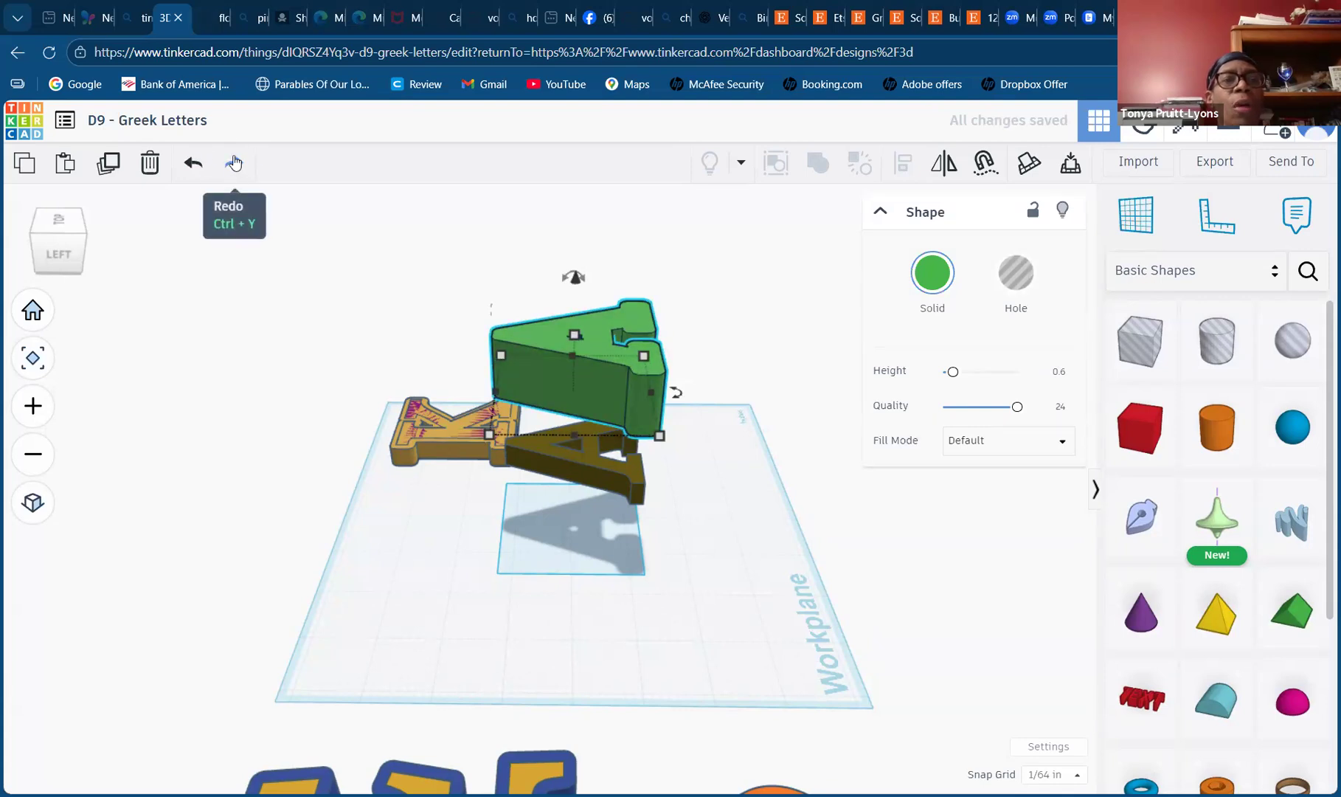
{"action": "left_click", "coordinate": [194, 164]}
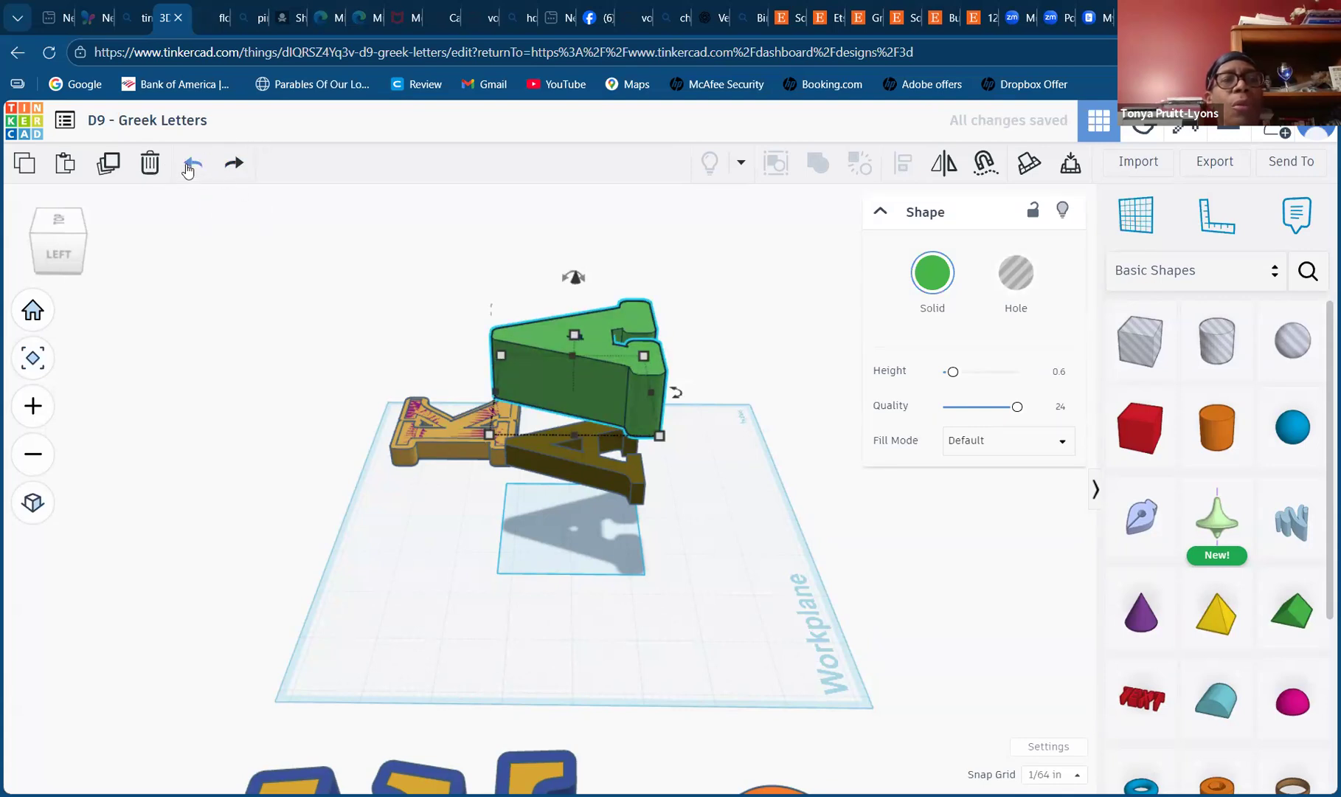
{"action": "left_click", "coordinate": [194, 164]}
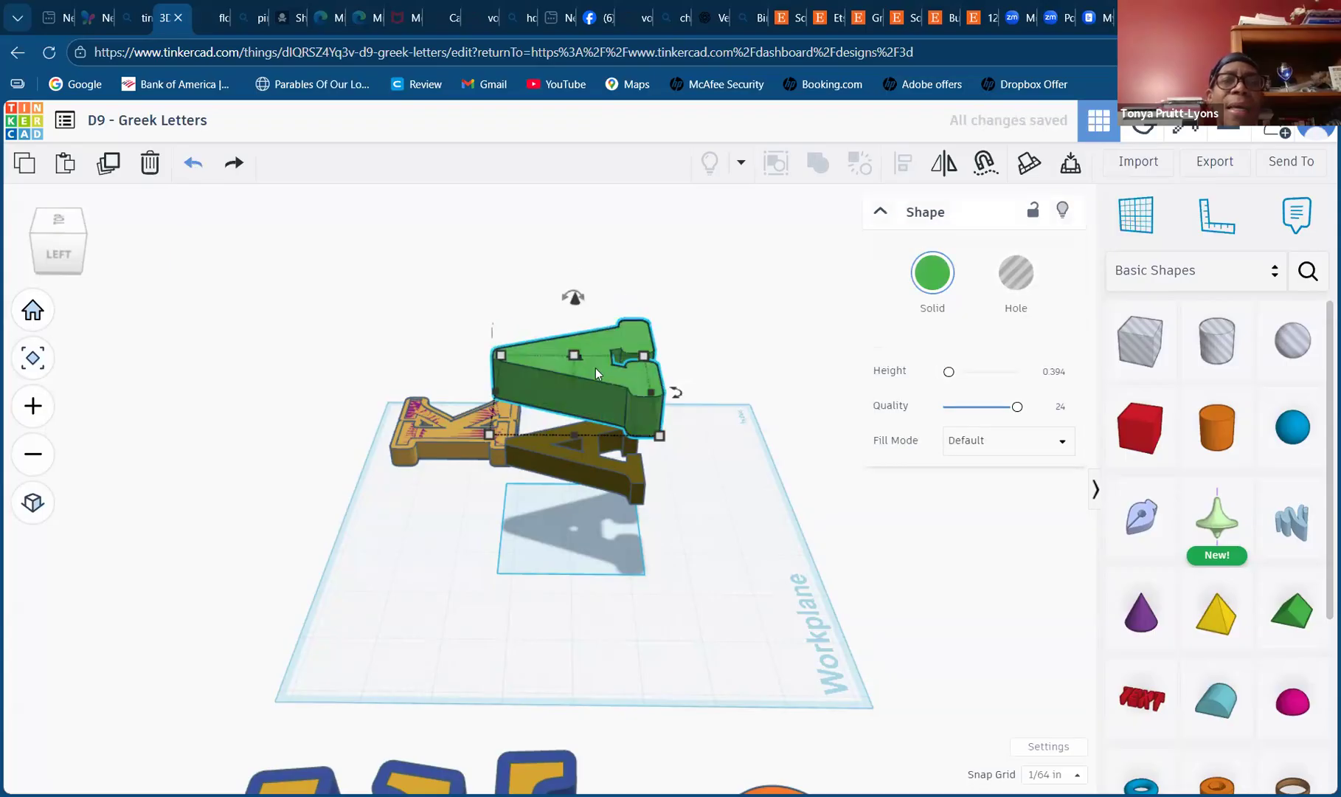
- Re-enter 0.650 in as the green Alpha offset's overall thickness and drop it onto the workplane
{"action": "left_click", "coordinate": [673, 374]}
{"action": "type", "text": "0.650"}
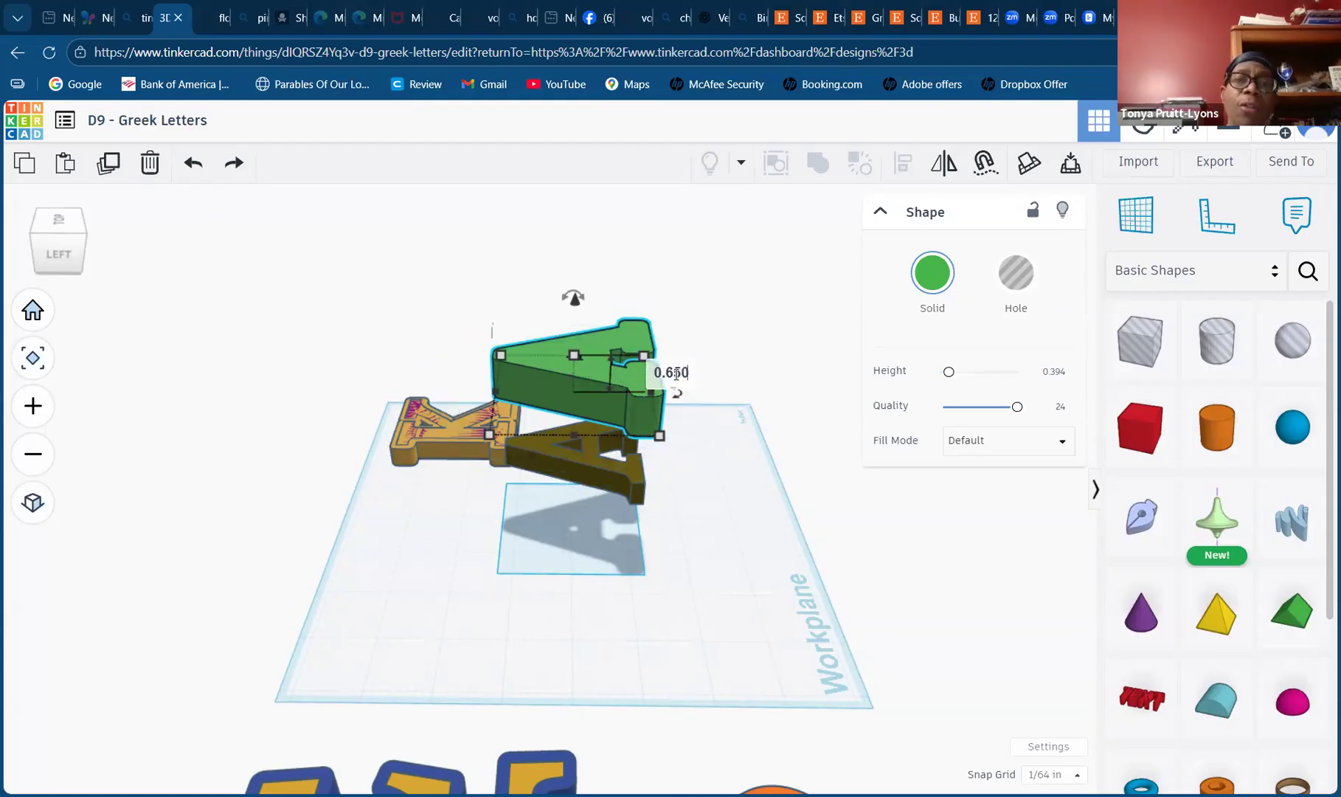
{"action": "key", "text": "Return"}
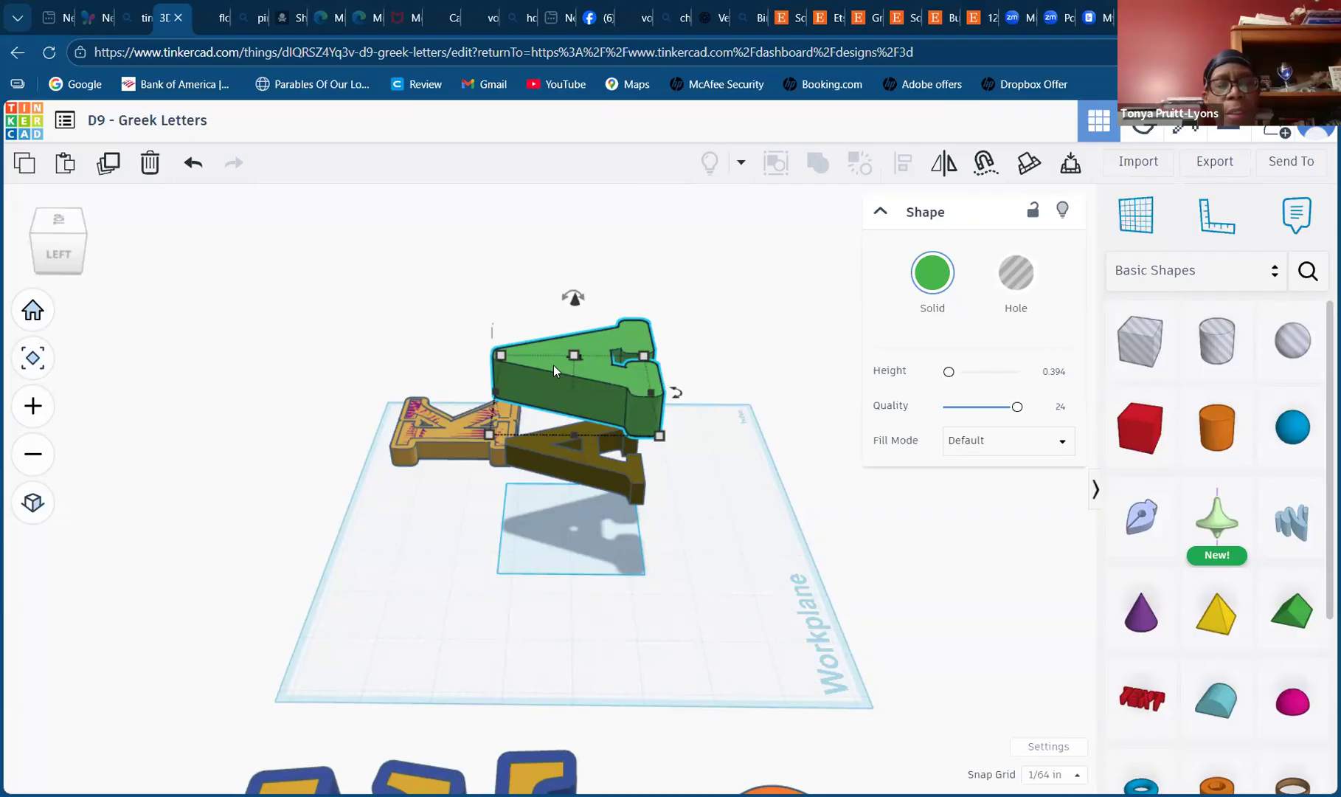
{"action": "key", "text": "d"}
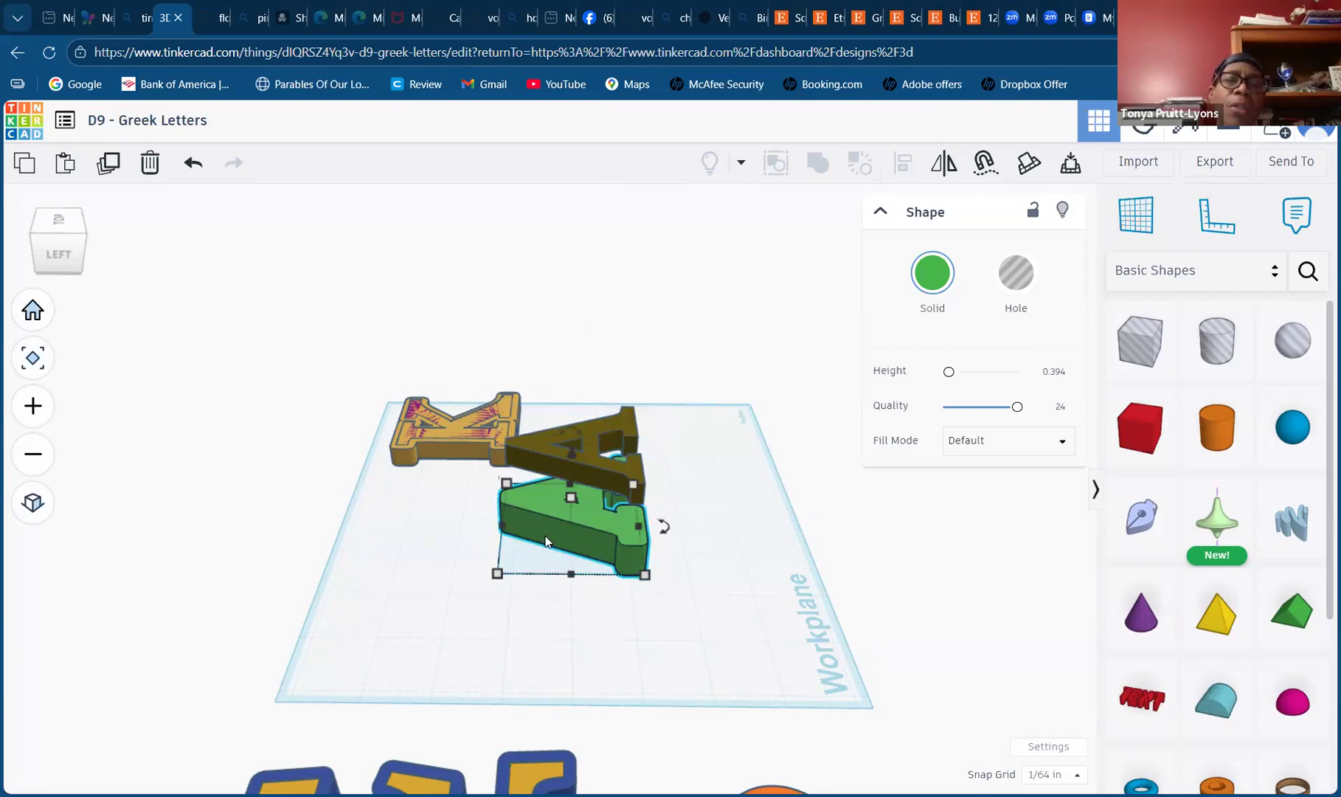
- Recolor the olive Alpha layer above the green offset with the light pink preset color
{"action": "left_click", "coordinate": [590, 462]}
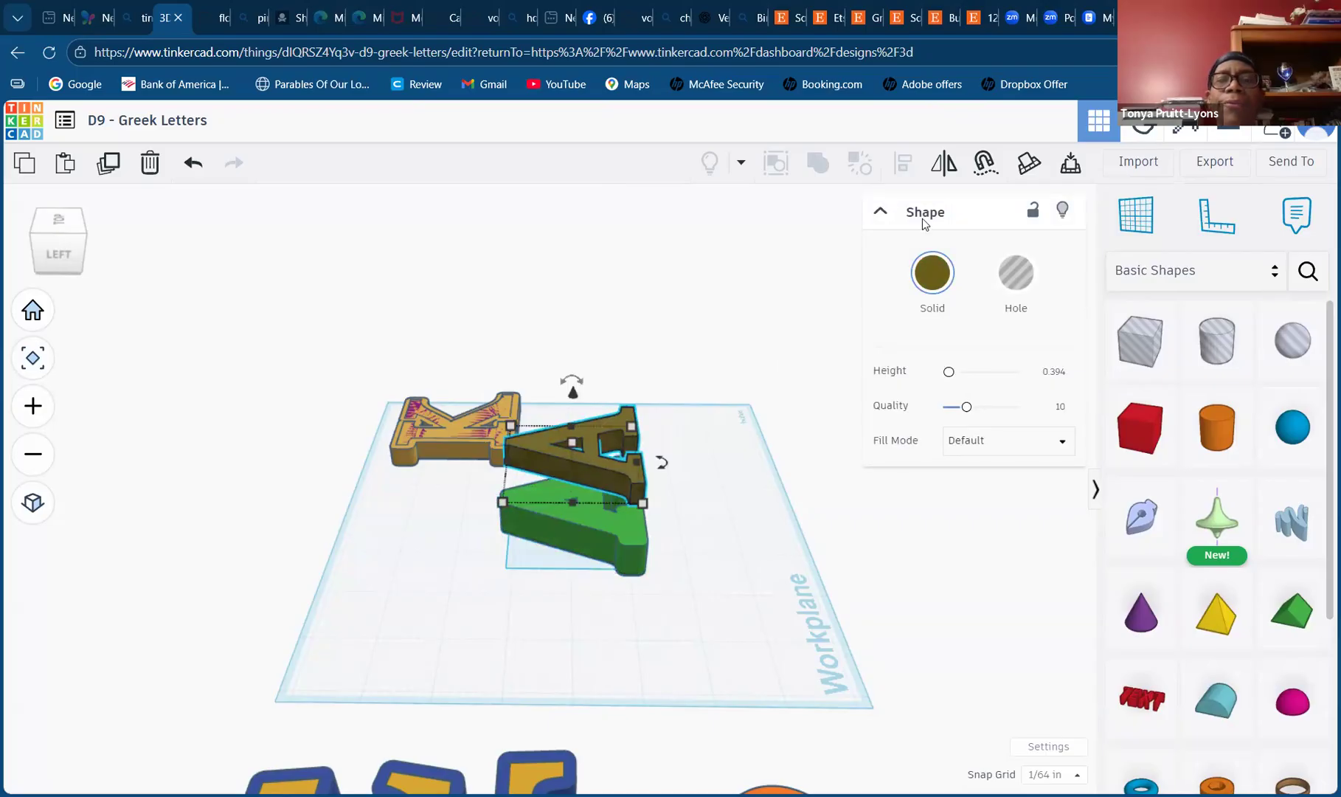
{"action": "left_click", "coordinate": [933, 288]}
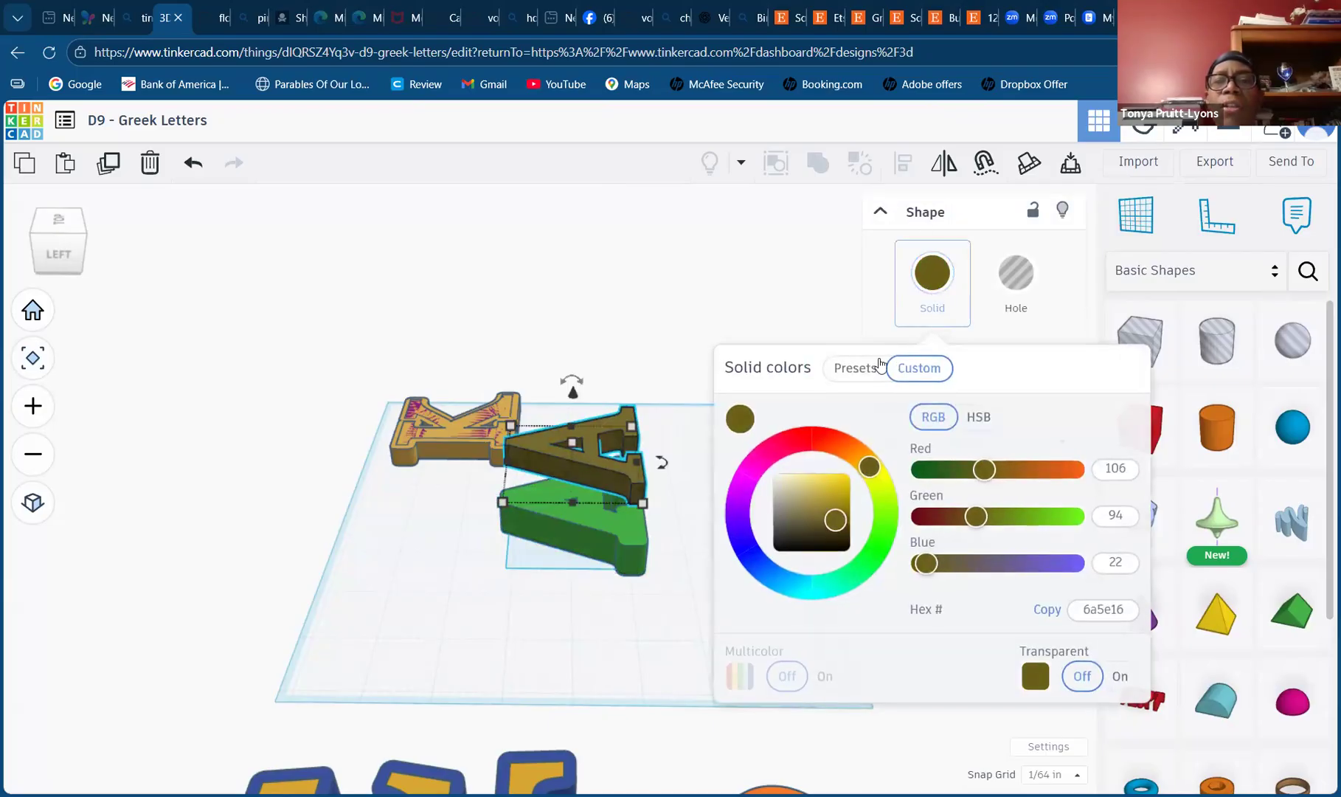
{"action": "left_click", "coordinate": [863, 369]}
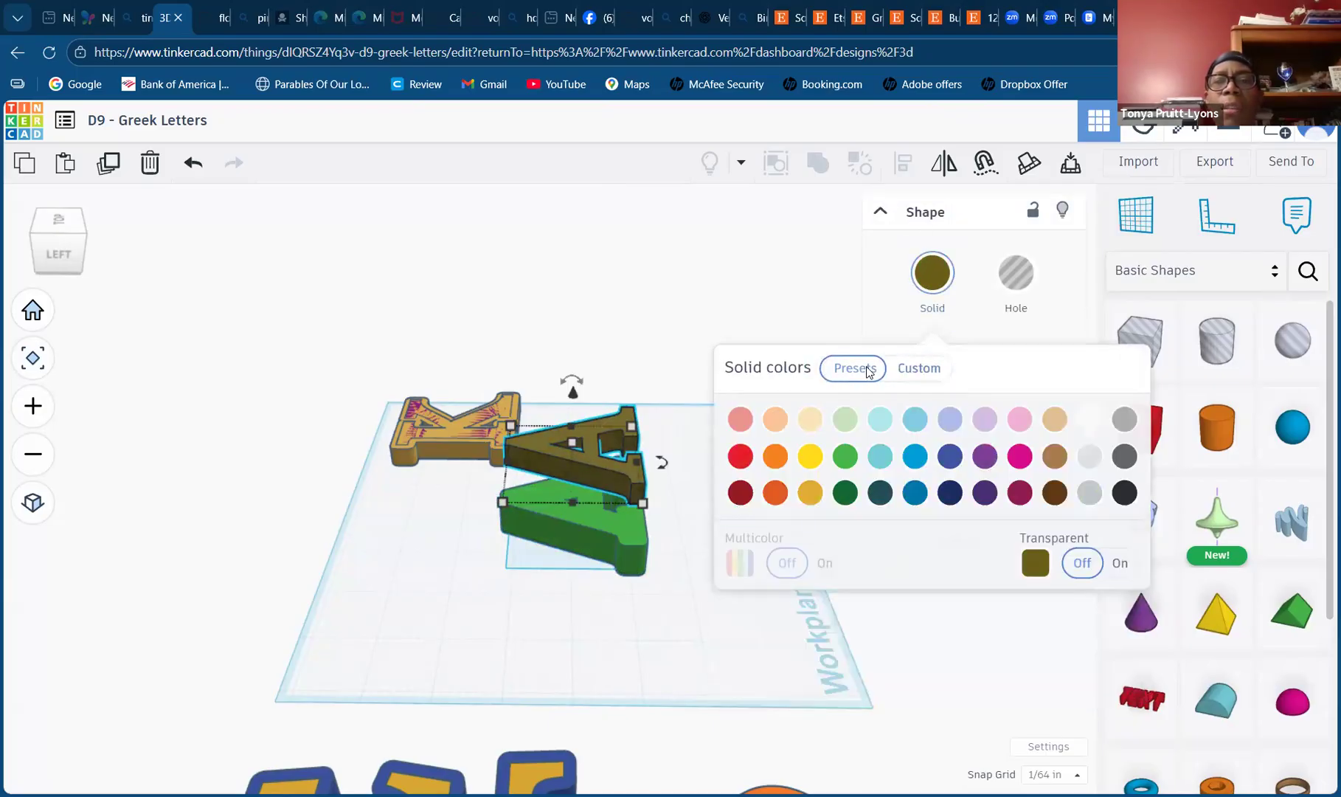
{"action": "left_click", "coordinate": [1018, 420]}
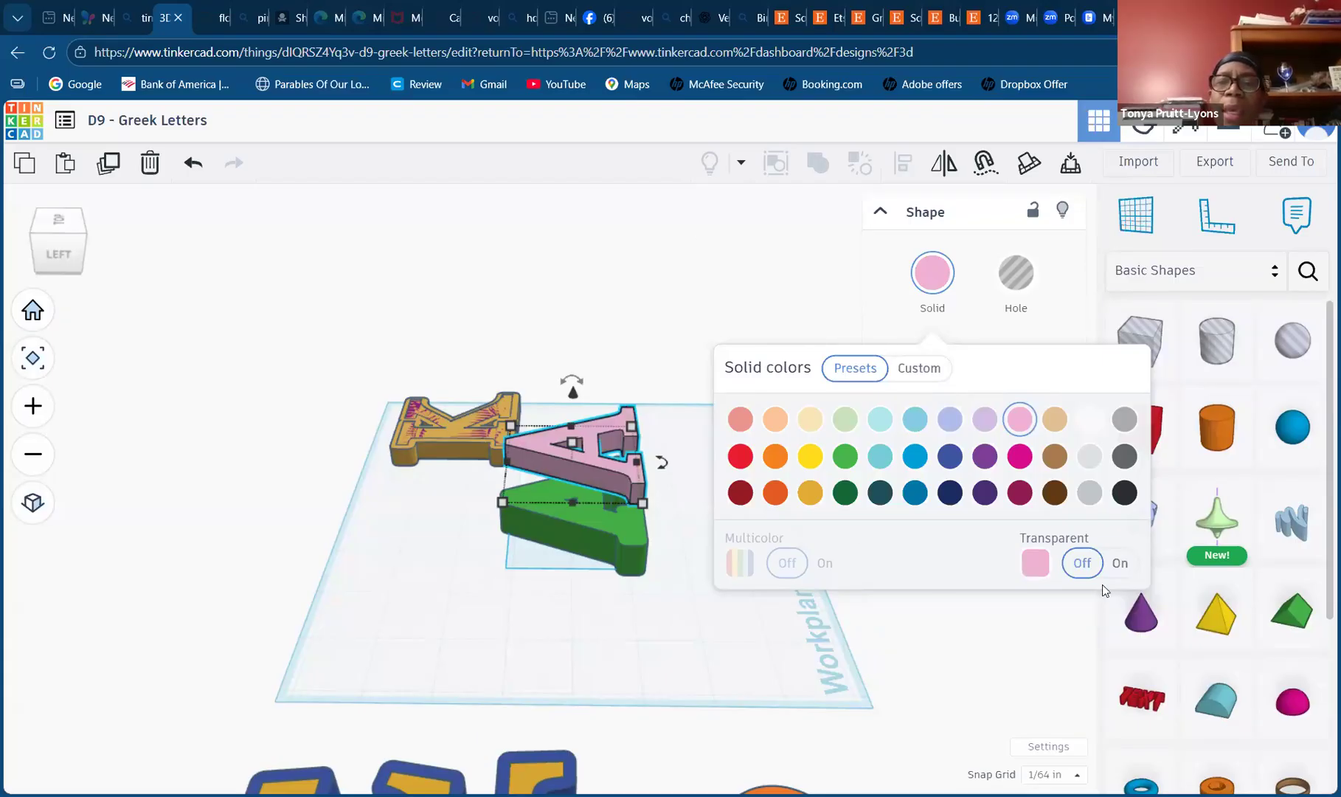
{"action": "left_click", "coordinate": [900, 628]}
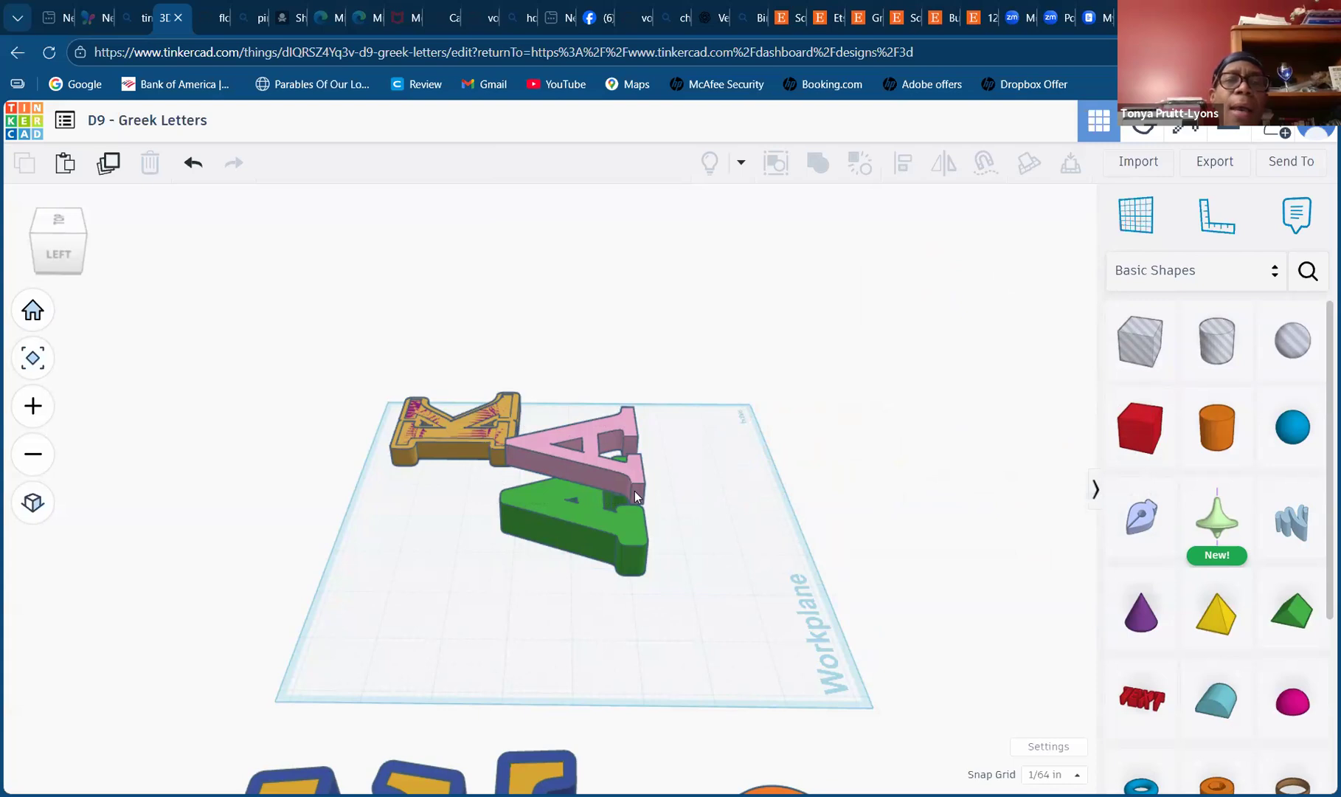
- Check from above whether the pink and green Alpha layers are aligned with each other, leaving their positions as they are
{"action": "left_click", "coordinate": [58, 219]}
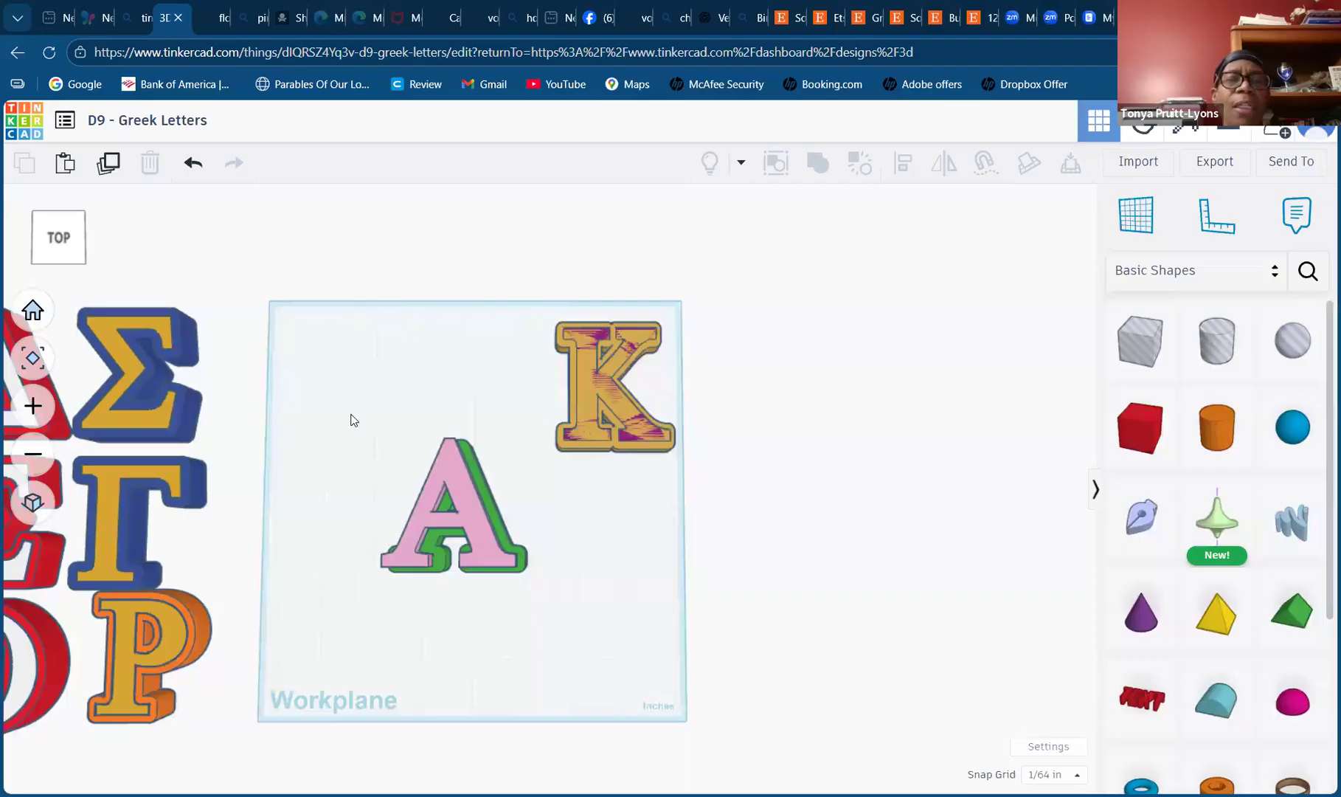
{"action": "left_click_drag", "start_coordinate": [362, 404], "coordinate": [539, 613]}
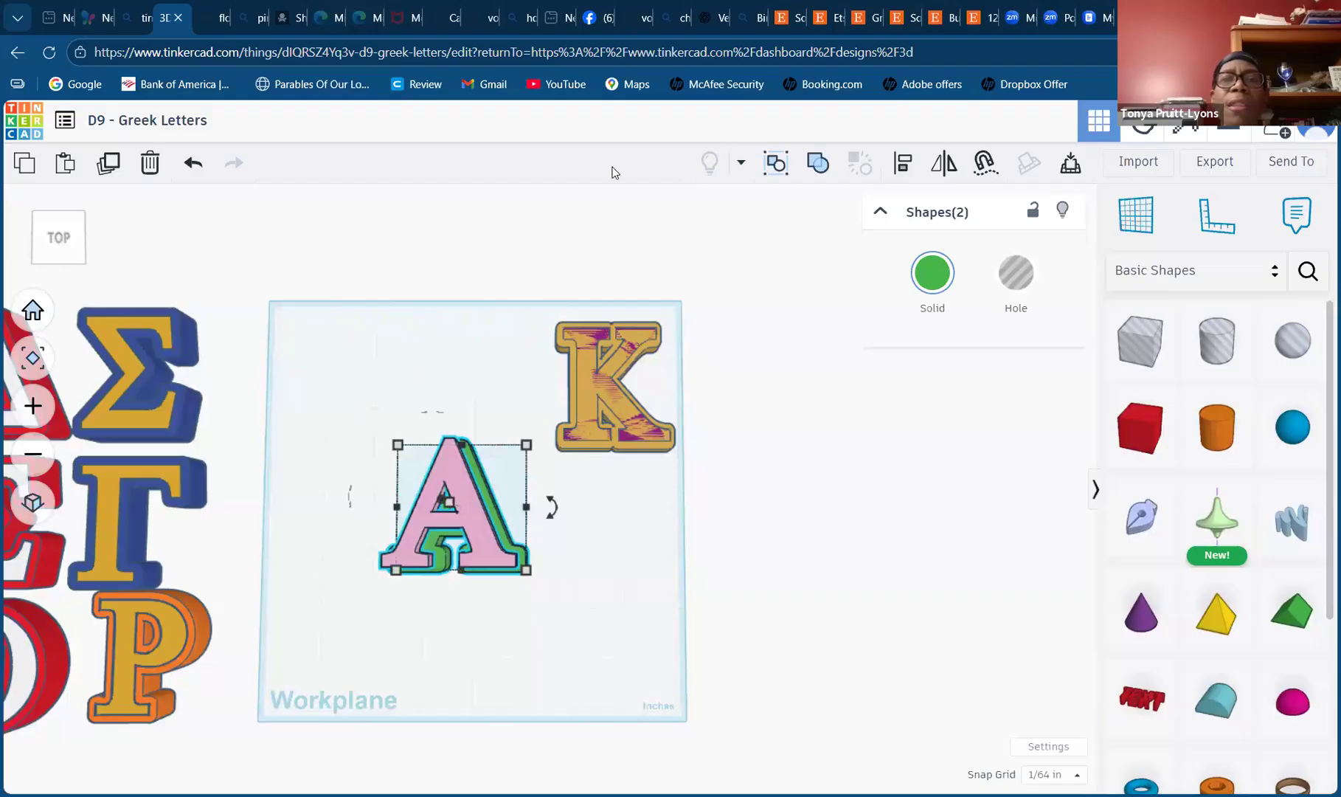
{"action": "left_click", "coordinate": [900, 166]}
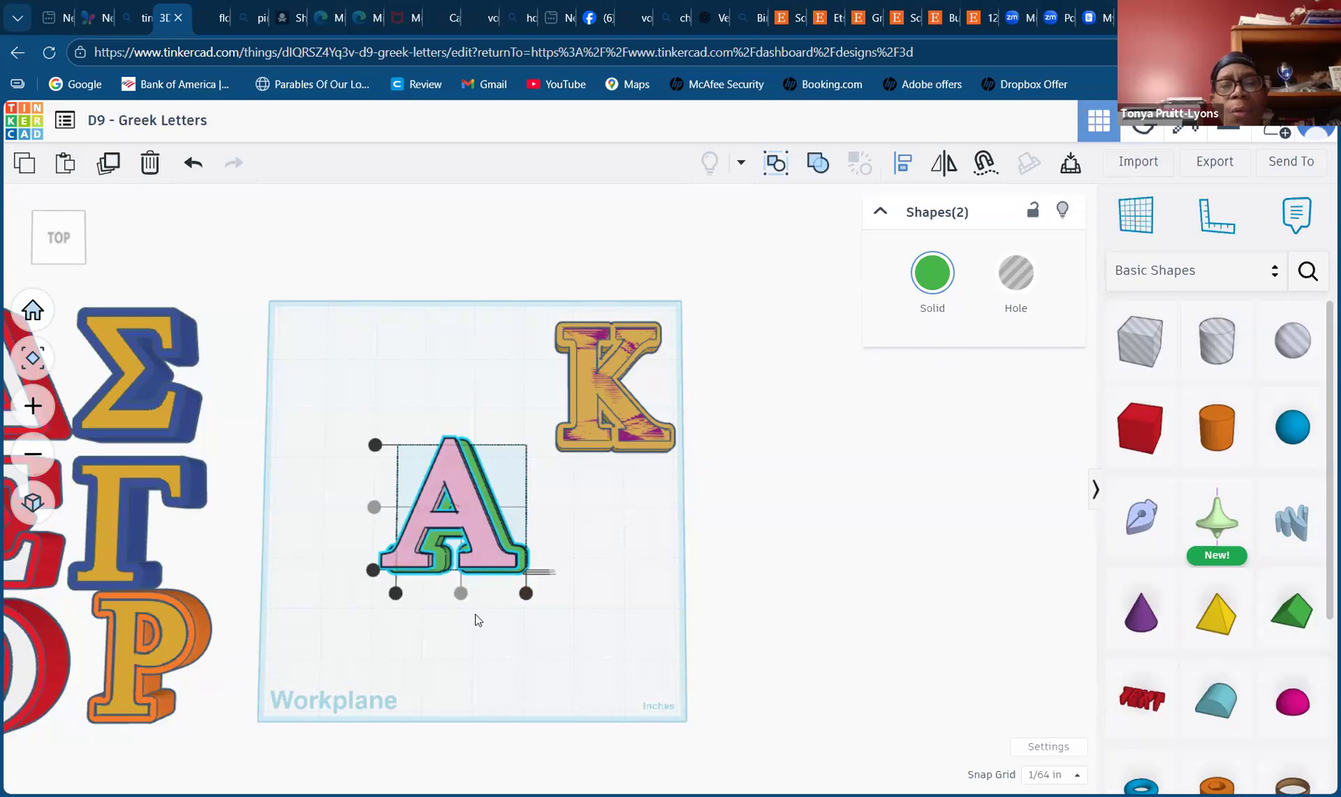
{"action": "left_click", "coordinate": [607, 645]}
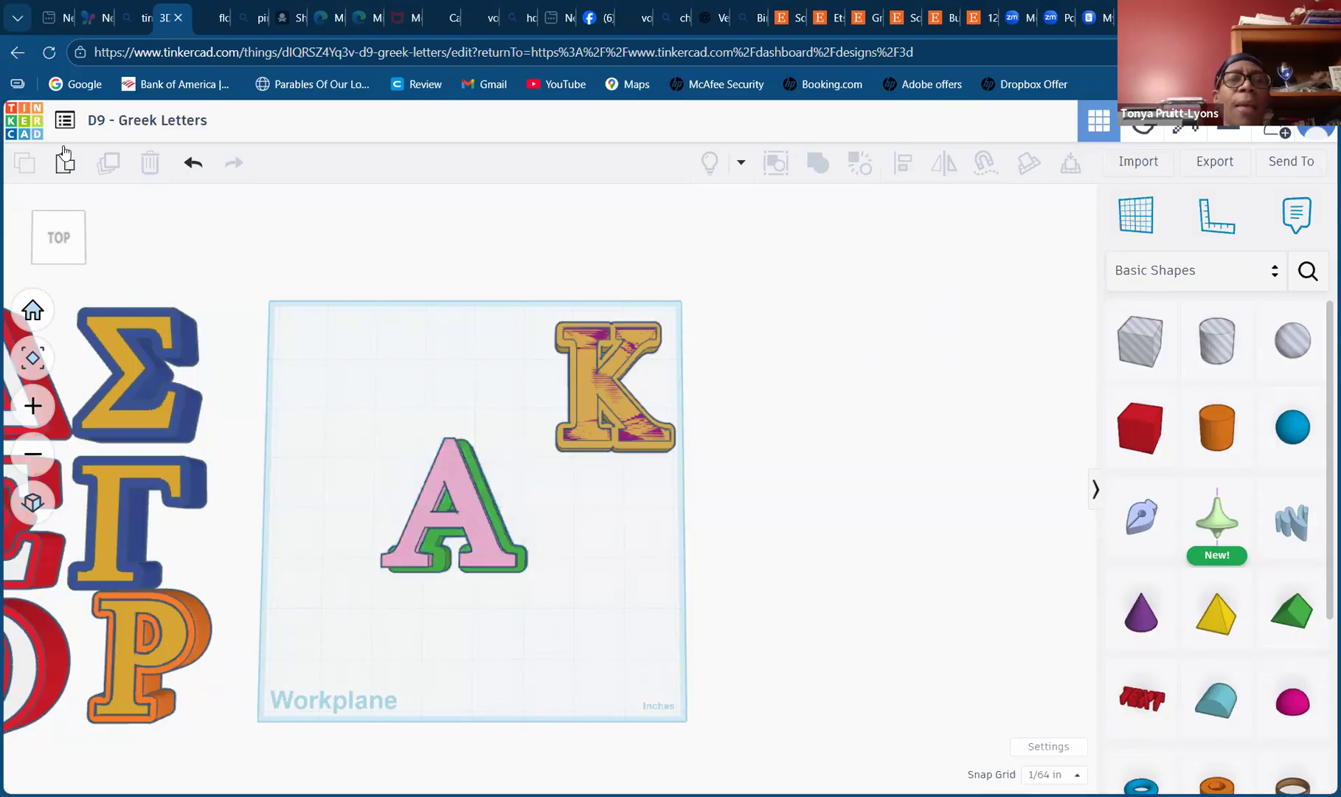
{"action": "left_click_drag", "start_coordinate": [59, 240], "coordinate": [92, 229]}
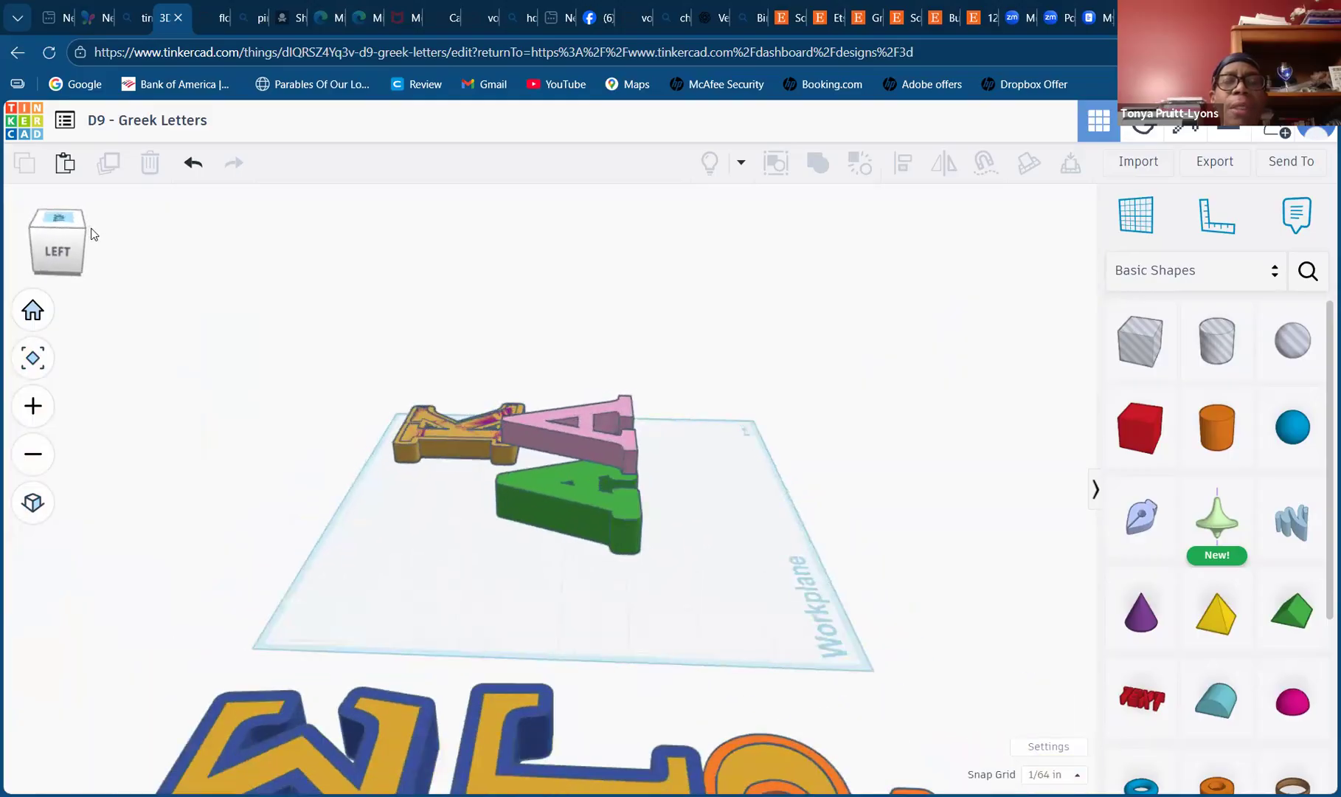
{"action": "left_click_drag", "start_coordinate": [92, 229], "coordinate": [91, 230]}
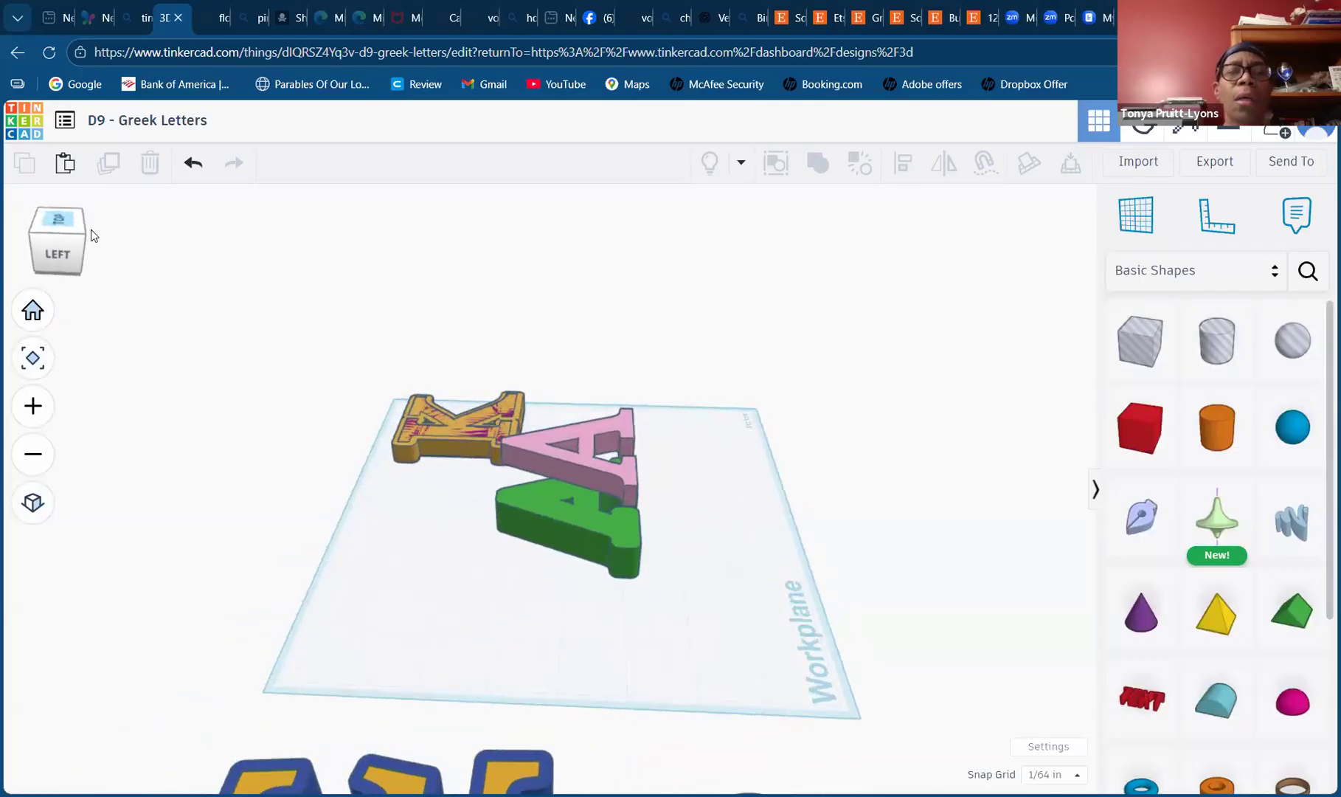
- Duplicate the pink Alpha in place and raise the copy about 1 1/8 in above the original
{"action": "left_click", "coordinate": [585, 464]}
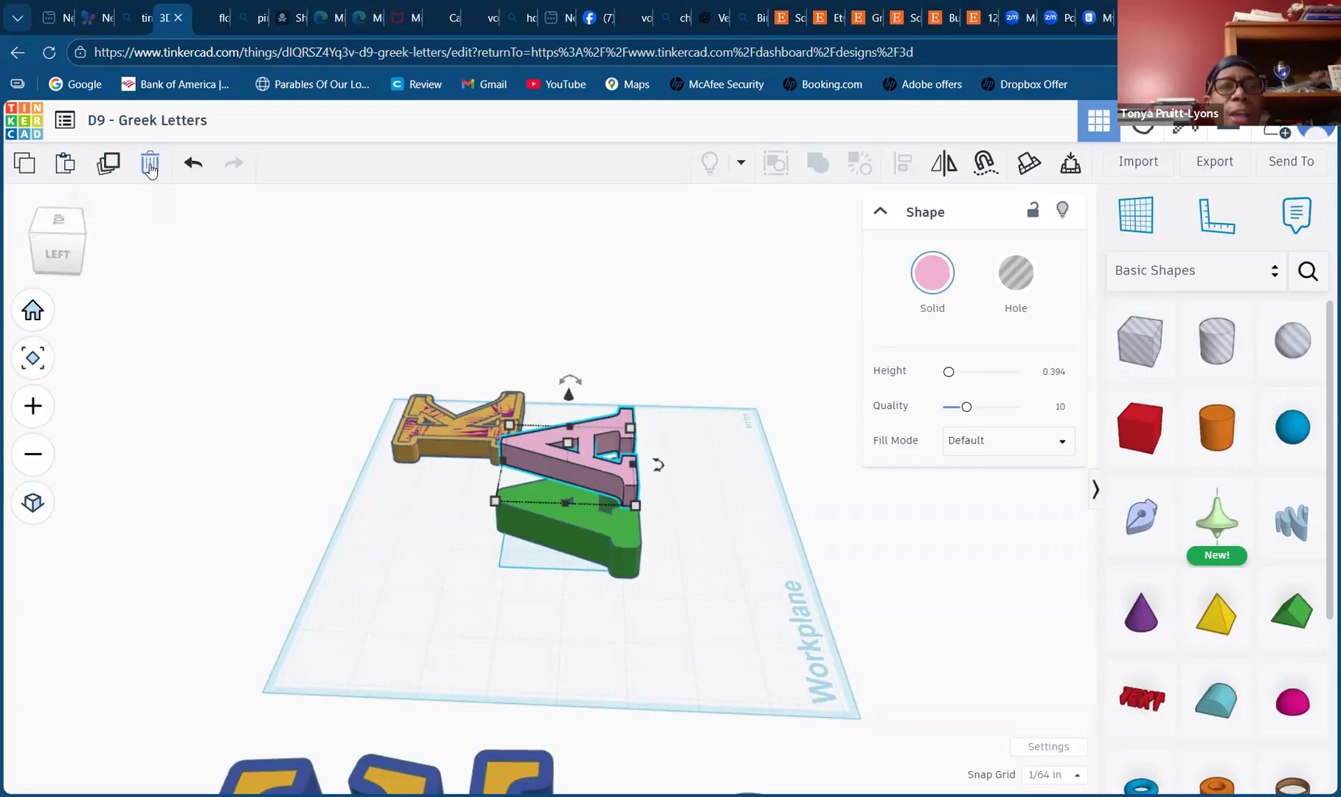
{"action": "left_click", "coordinate": [108, 163]}
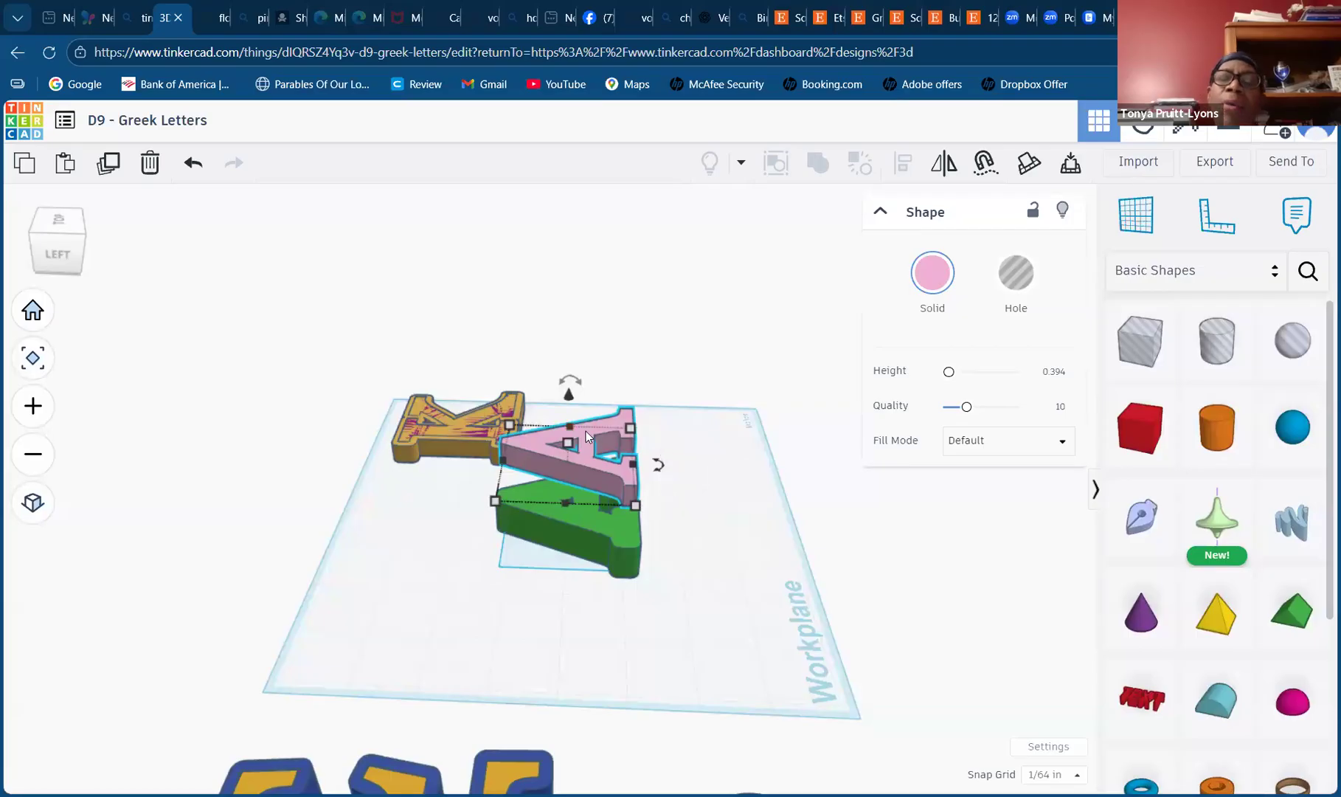
{"action": "left_click_drag", "start_coordinate": [569, 390], "coordinate": [575, 328]}
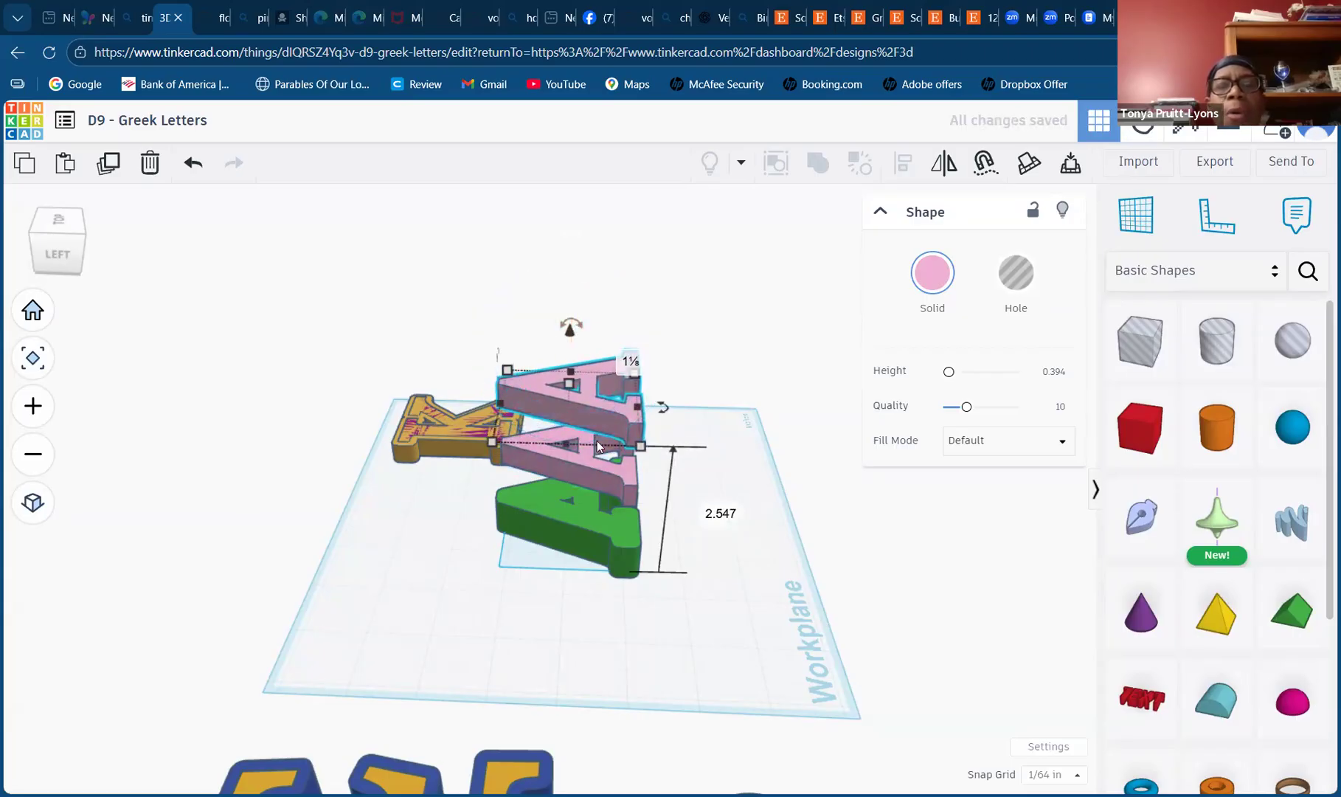
- Set the raised Alpha copy's thickness to 0.050 in and turn it into a hole
{"action": "mouse_move", "coordinate": [567, 381]}
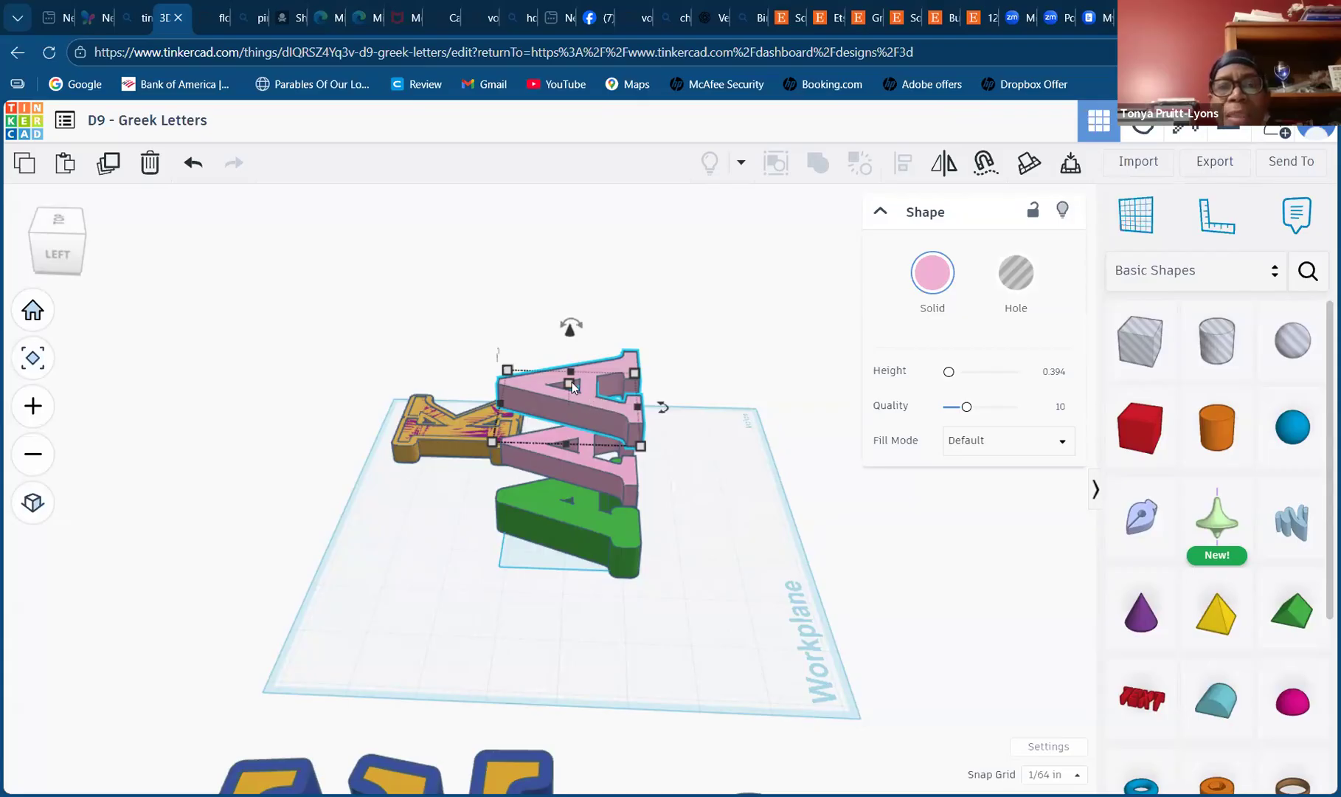
{"action": "left_click", "coordinate": [684, 401]}
{"action": "type", "text": "0.050"}
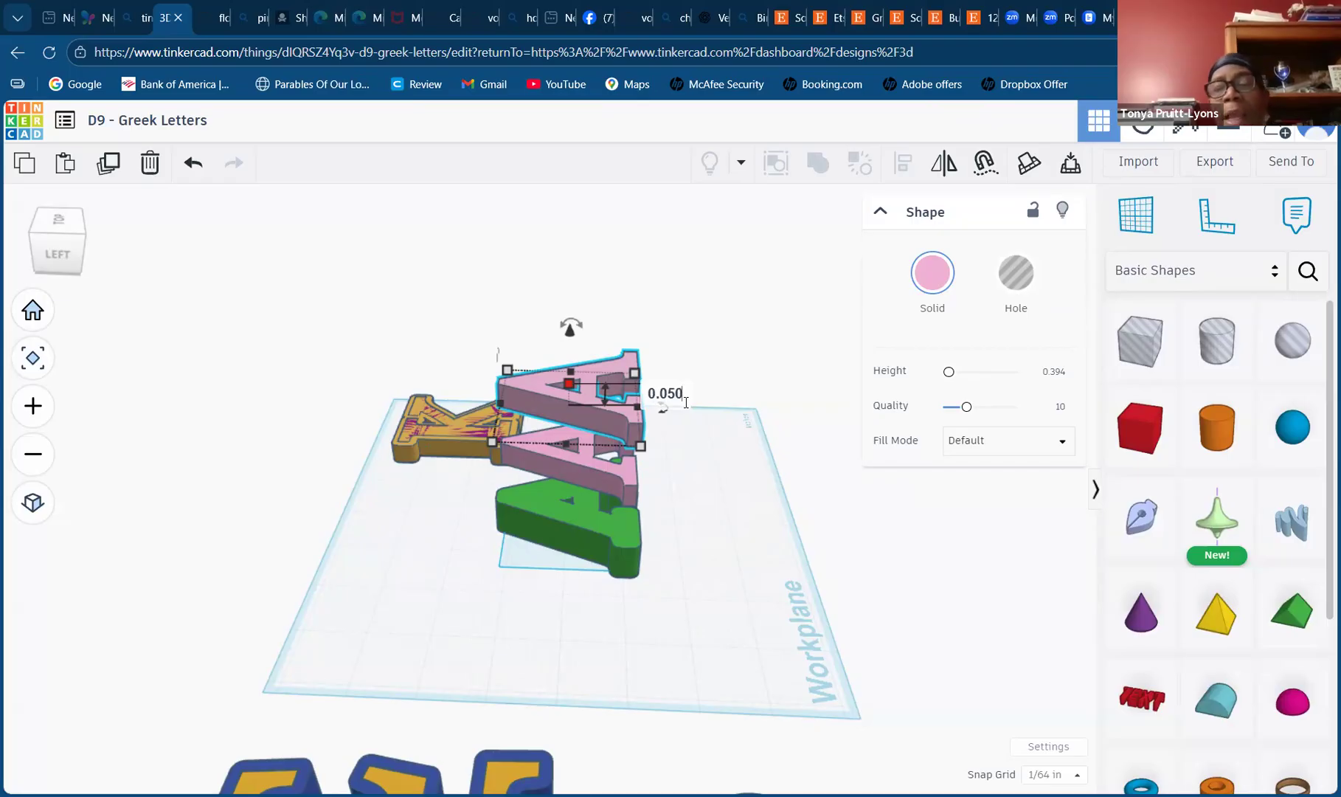
{"action": "key", "text": "Return"}
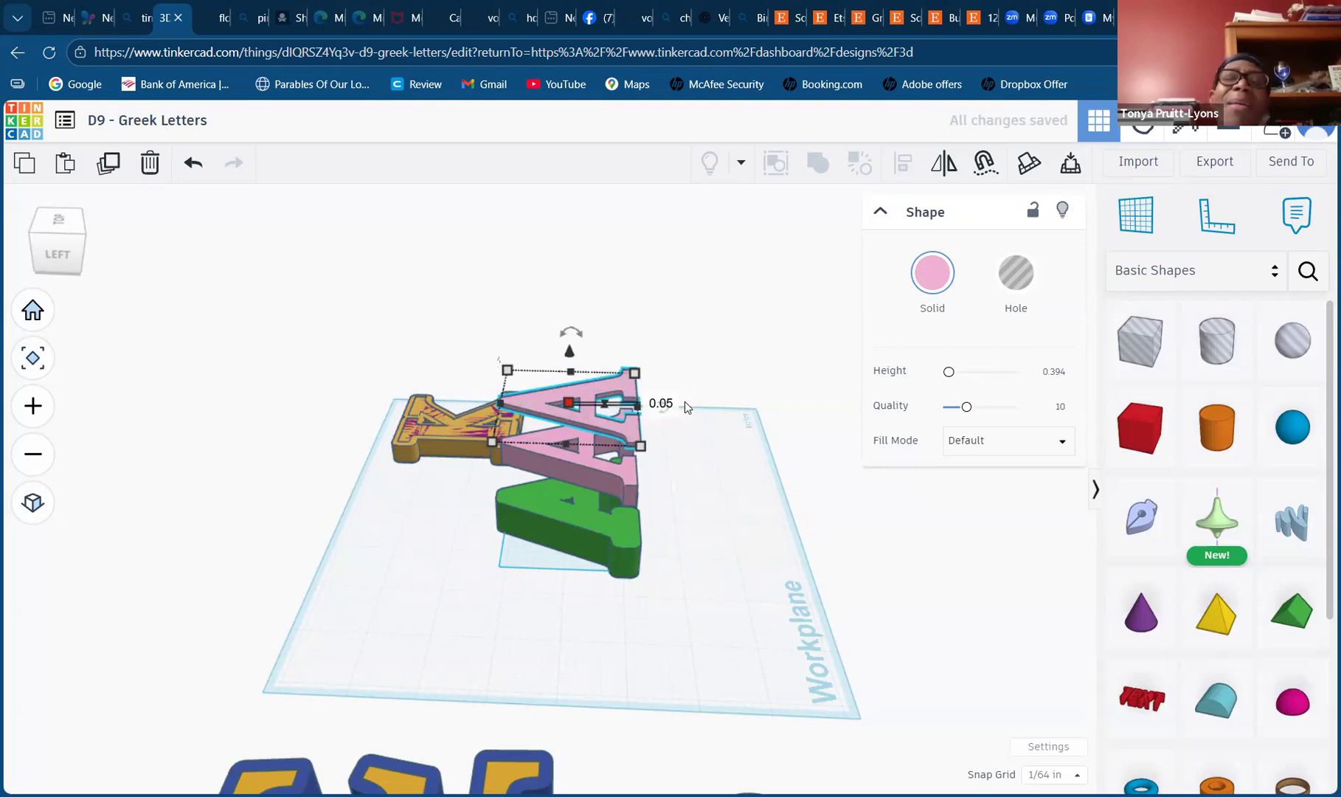
{"action": "left_click", "coordinate": [588, 421]}
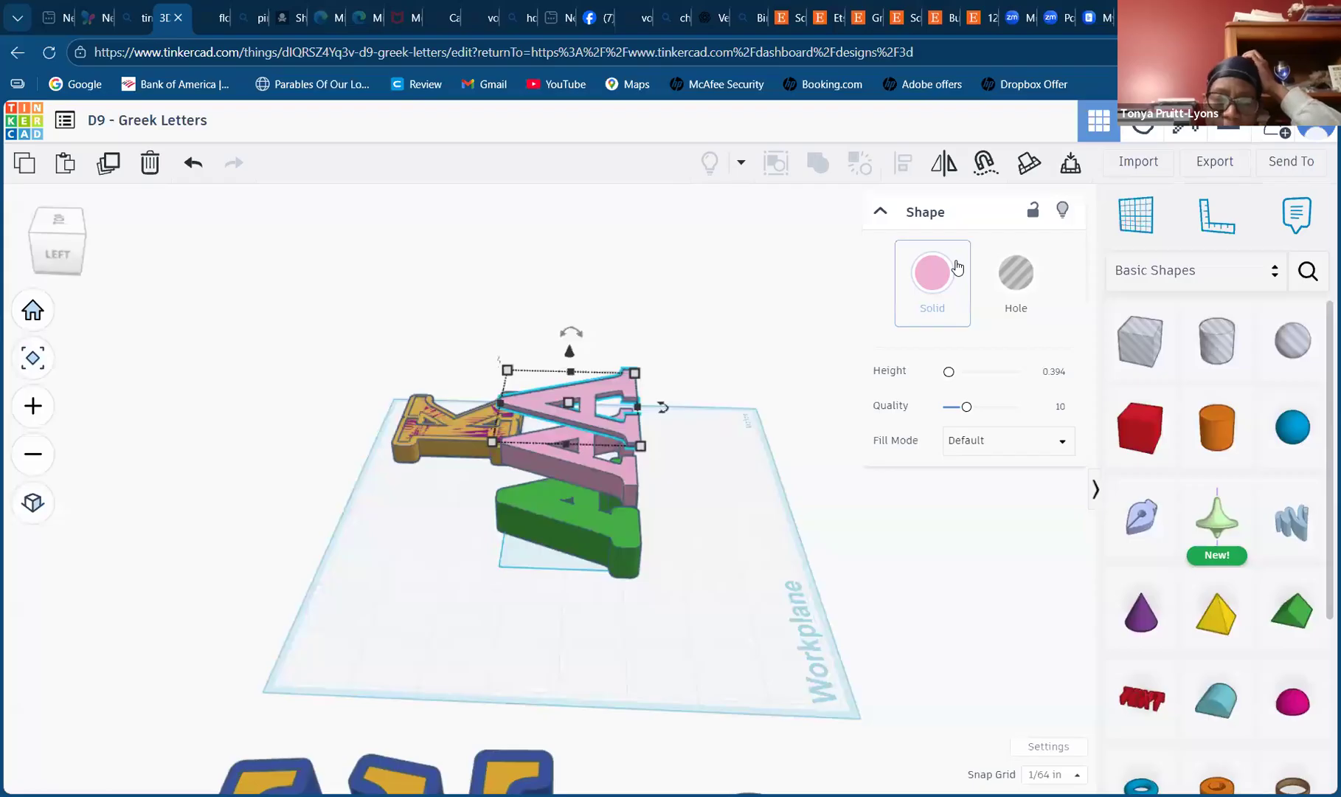
{"action": "left_click", "coordinate": [1012, 286]}
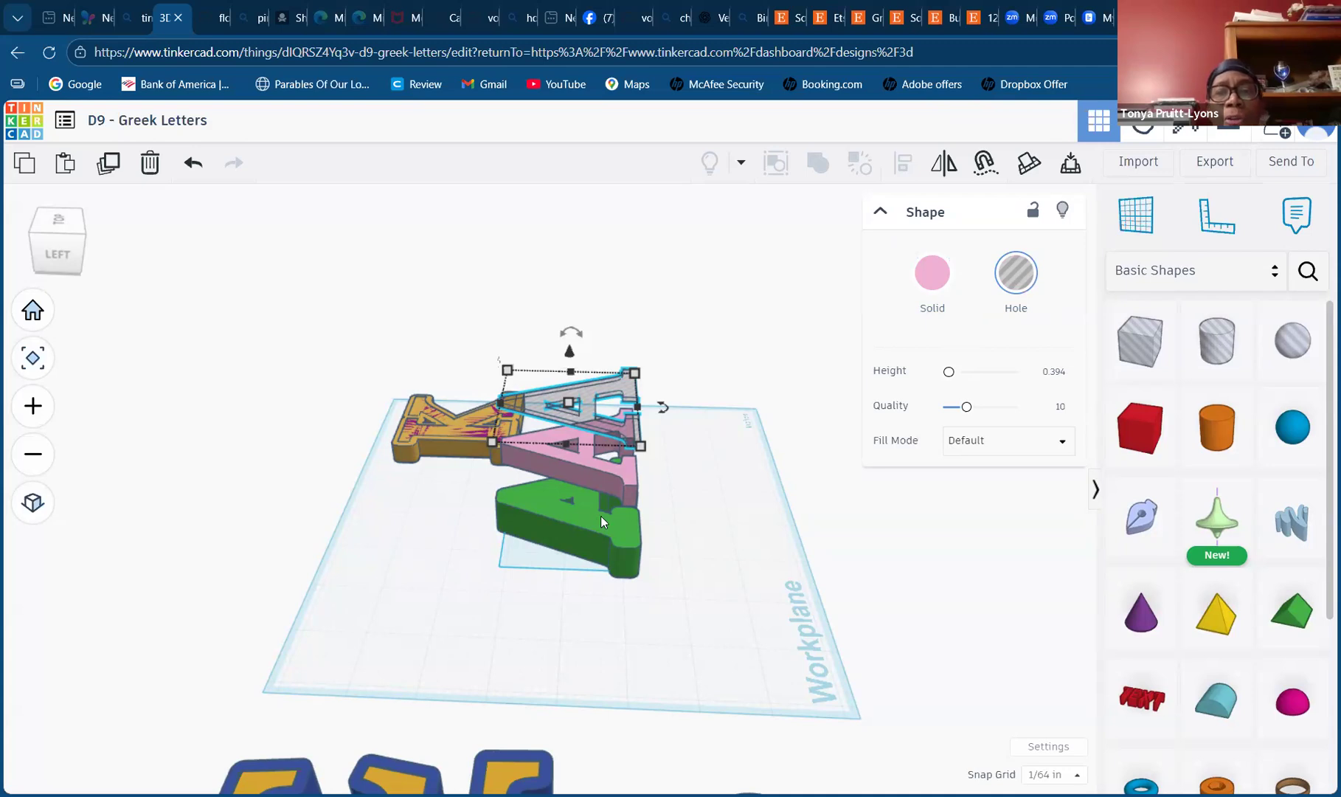
- Place a workplane on the green Alpha's top face and drop the thin hole Alpha onto it
{"action": "left_click", "coordinate": [1136, 221]}
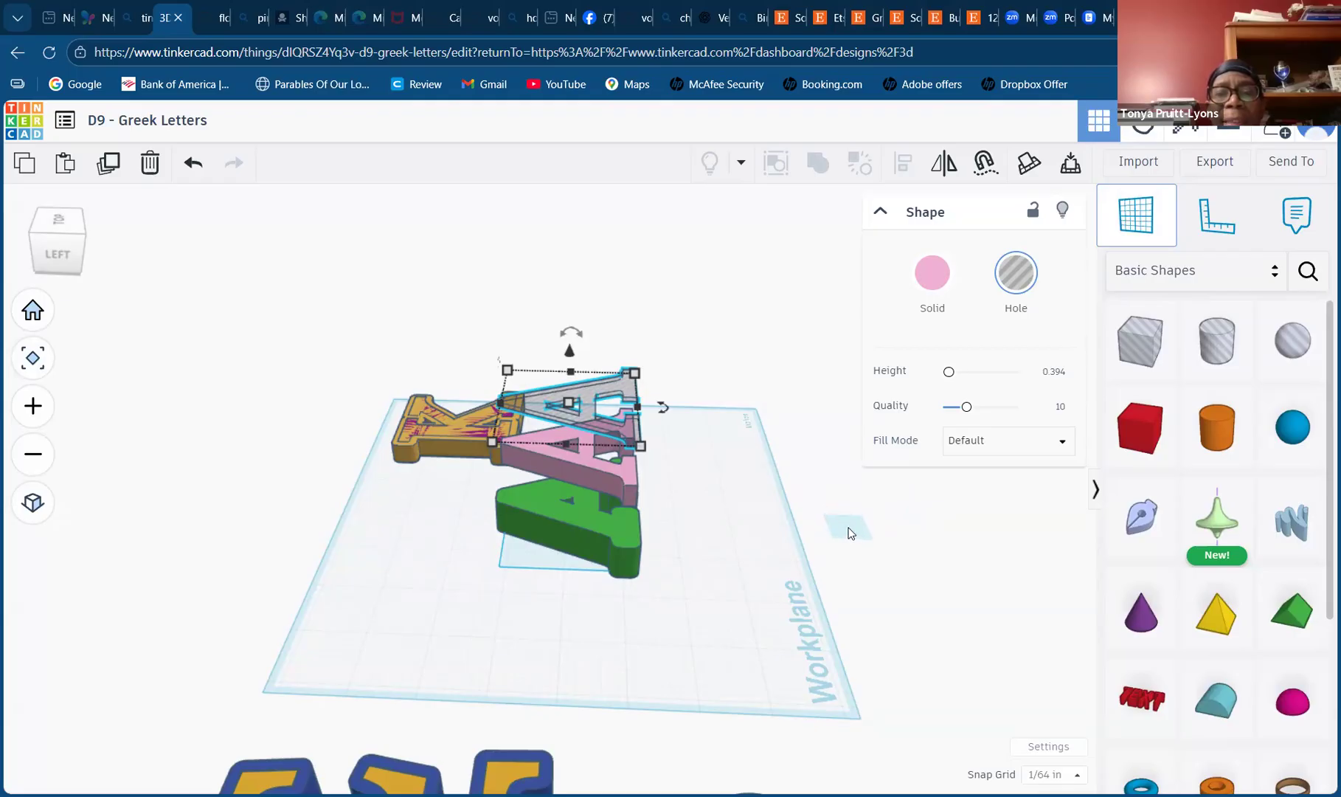
{"action": "left_click", "coordinate": [585, 506]}
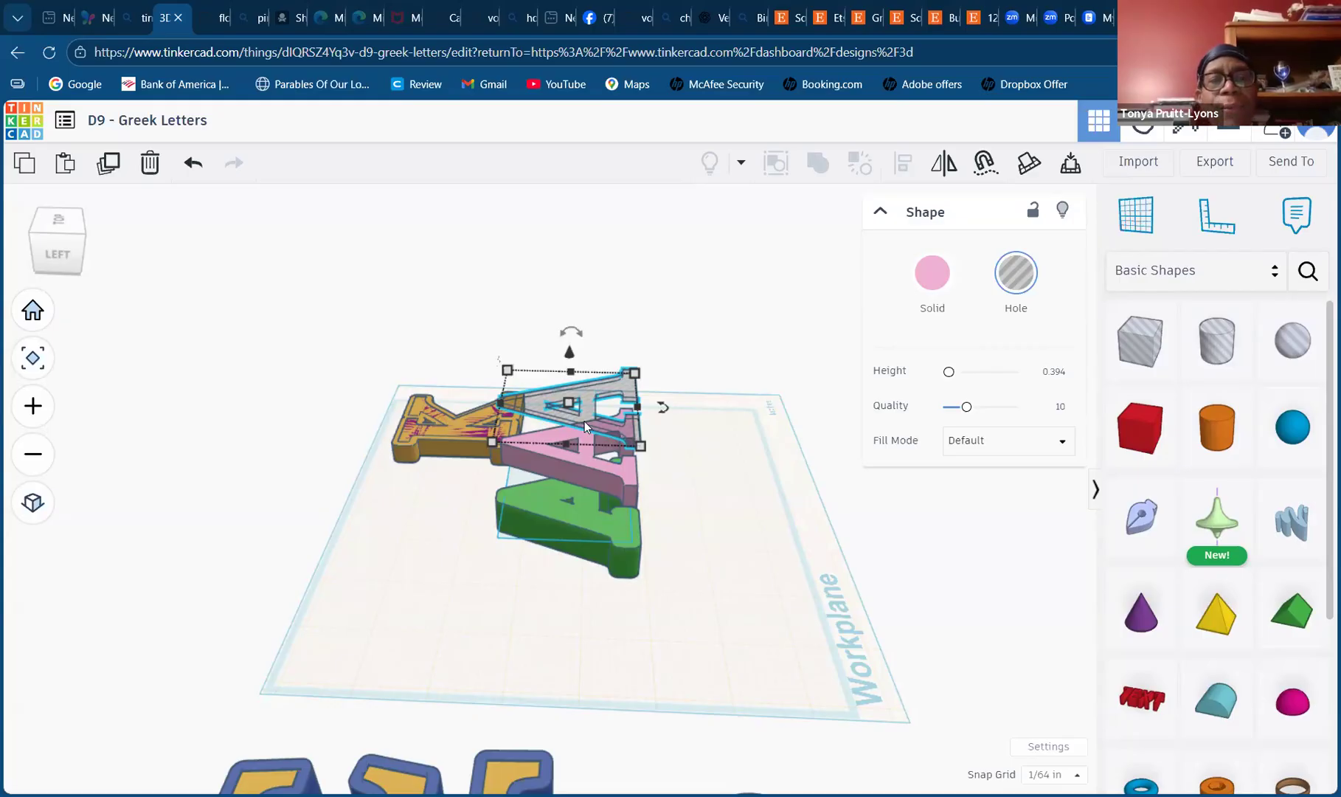
{"action": "key", "text": "ctrl+z"}
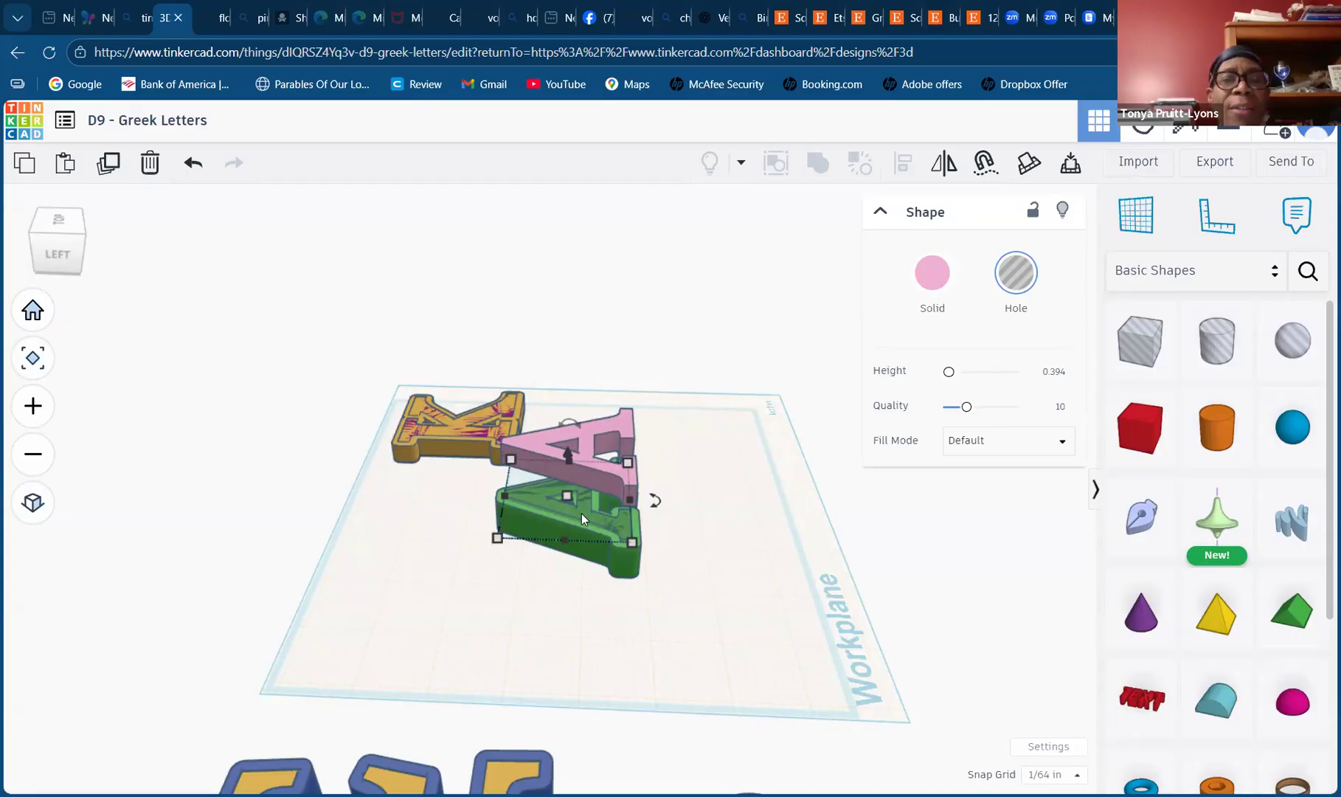
- Sink the hole Alpha 0.050 in below the green Alpha's top face
{"action": "mouse_move", "coordinate": [570, 453]}
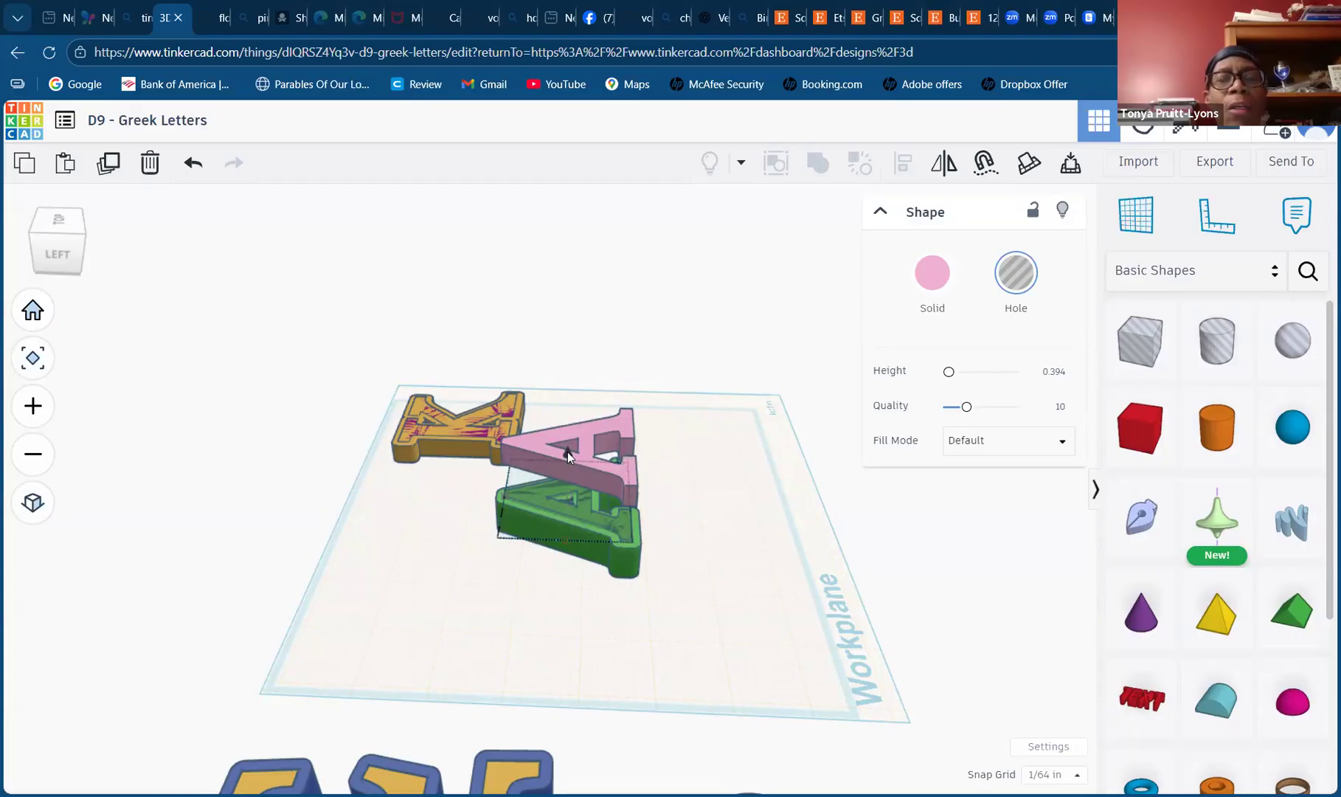
{"action": "left_click_drag", "start_coordinate": [566, 452], "coordinate": [566, 452]}
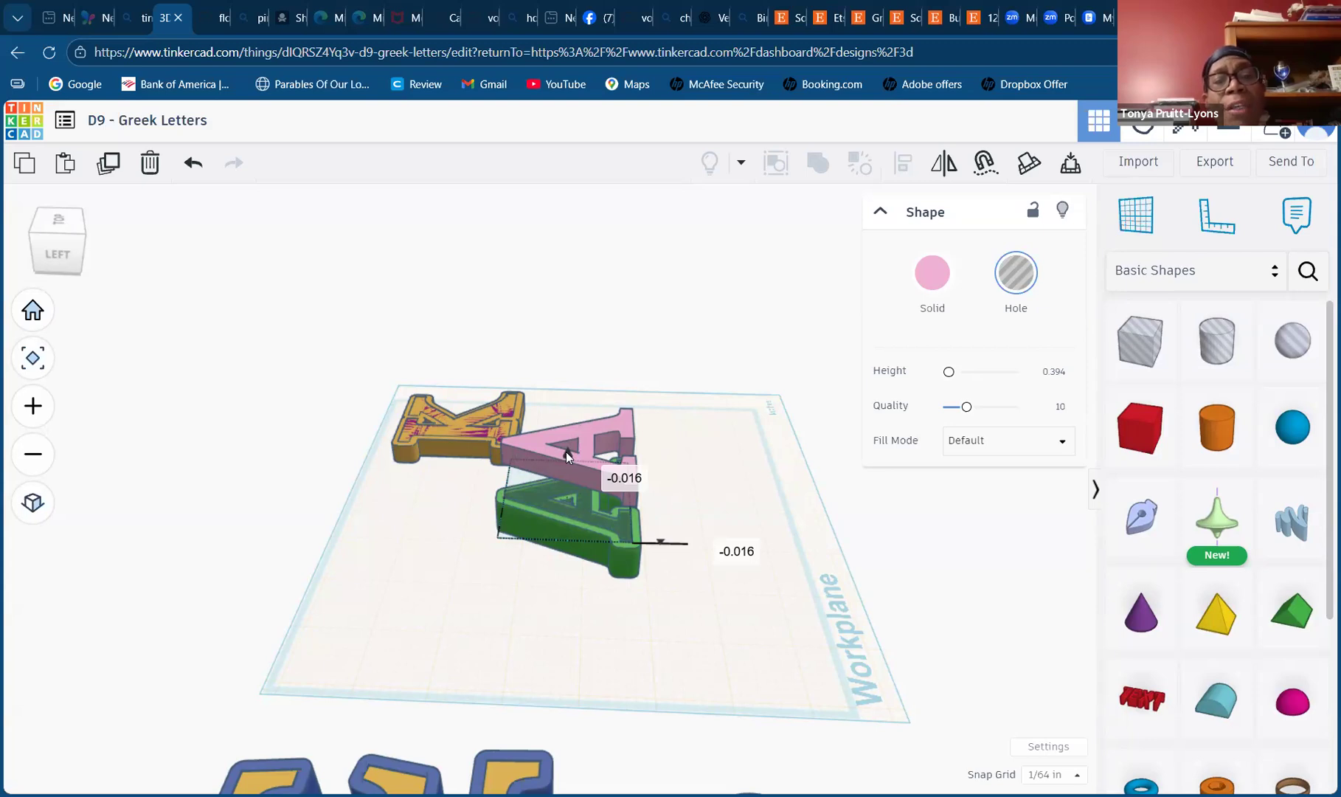
{"action": "left_click_drag", "start_coordinate": [566, 452], "coordinate": [566, 452]}
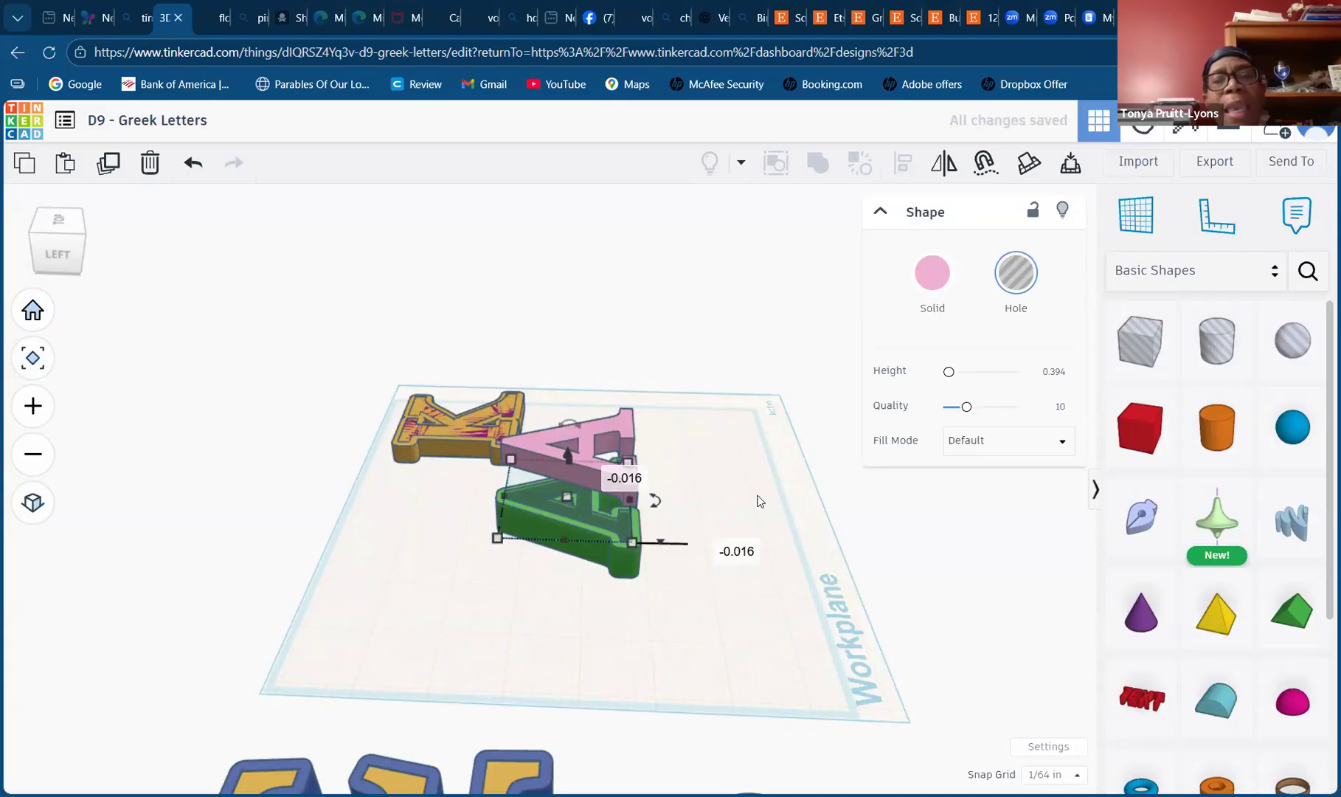
{"action": "left_click", "coordinate": [628, 480]}
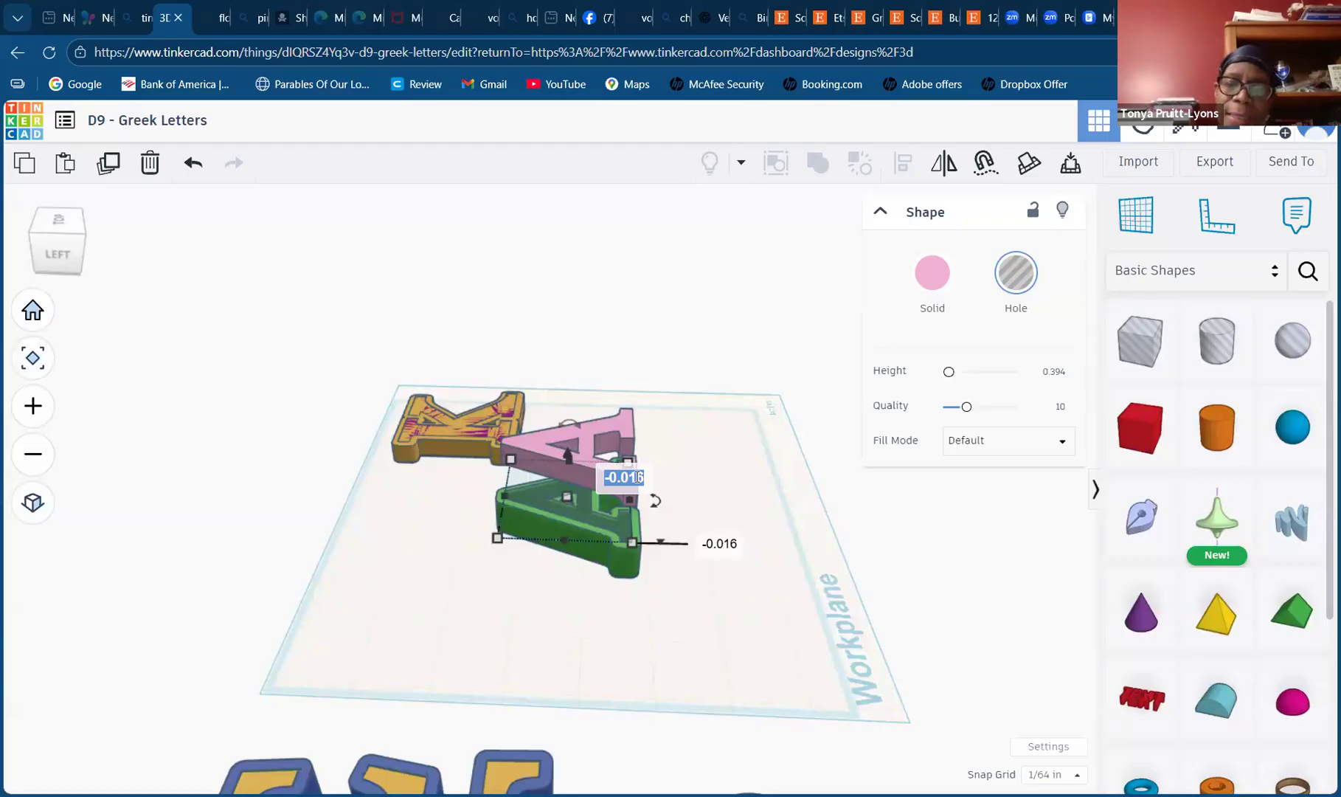
{"action": "type", "text": "-"}
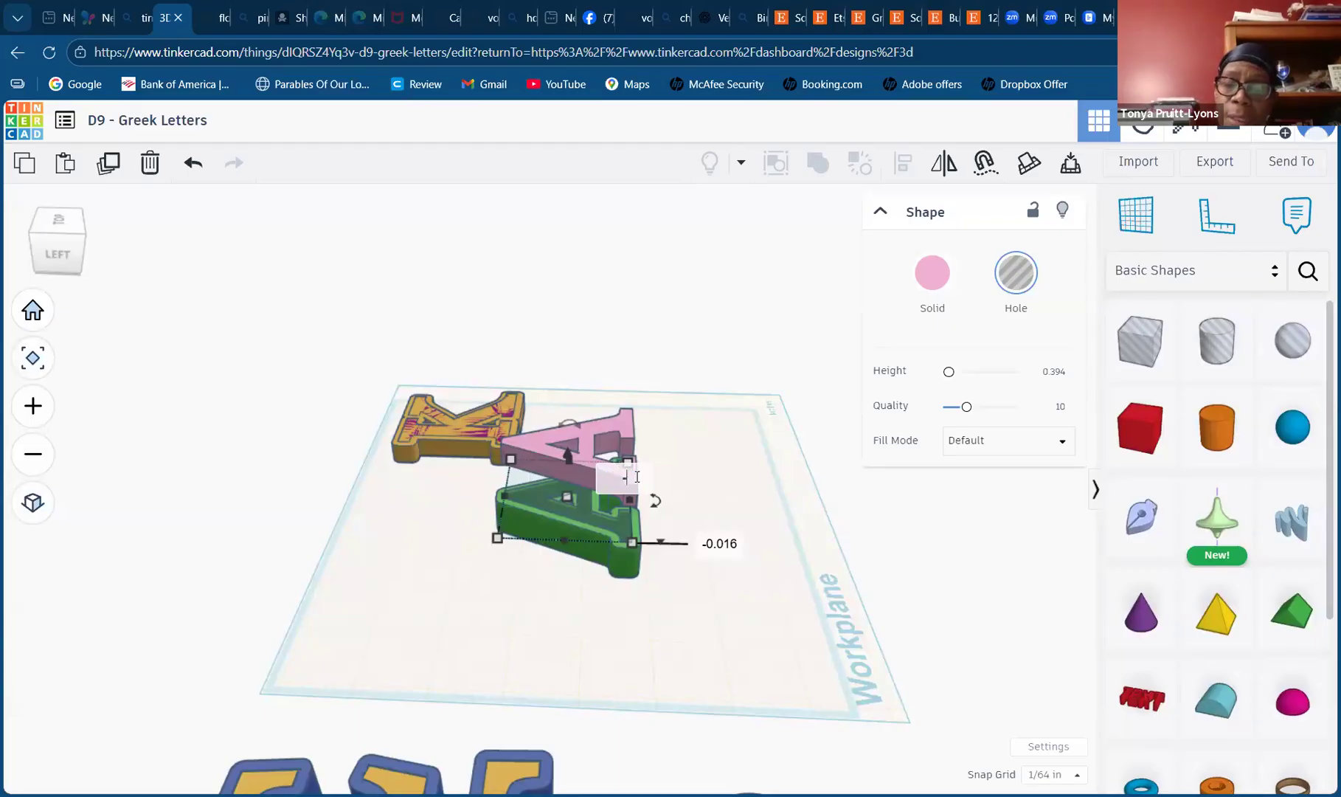
{"action": "type", "text": "0.050"}
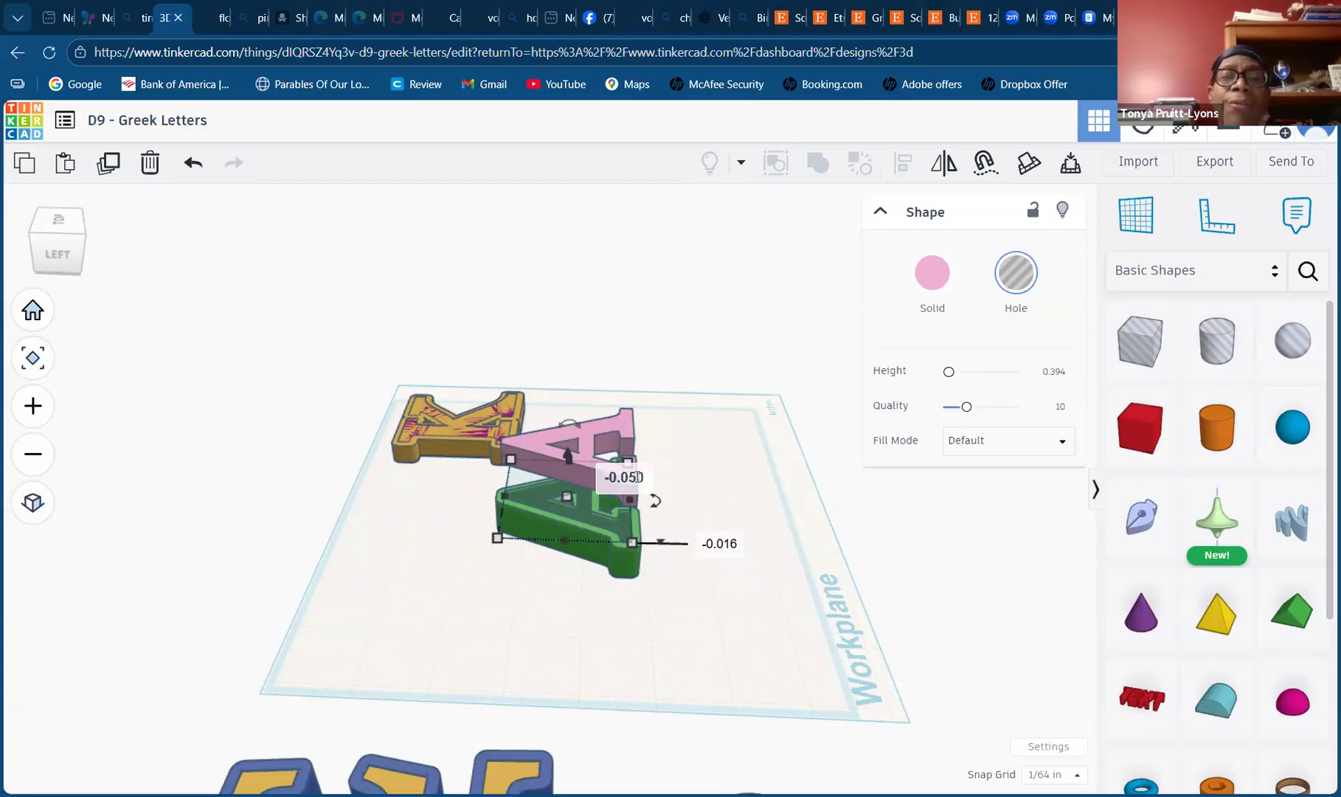
{"action": "key", "text": "Return"}
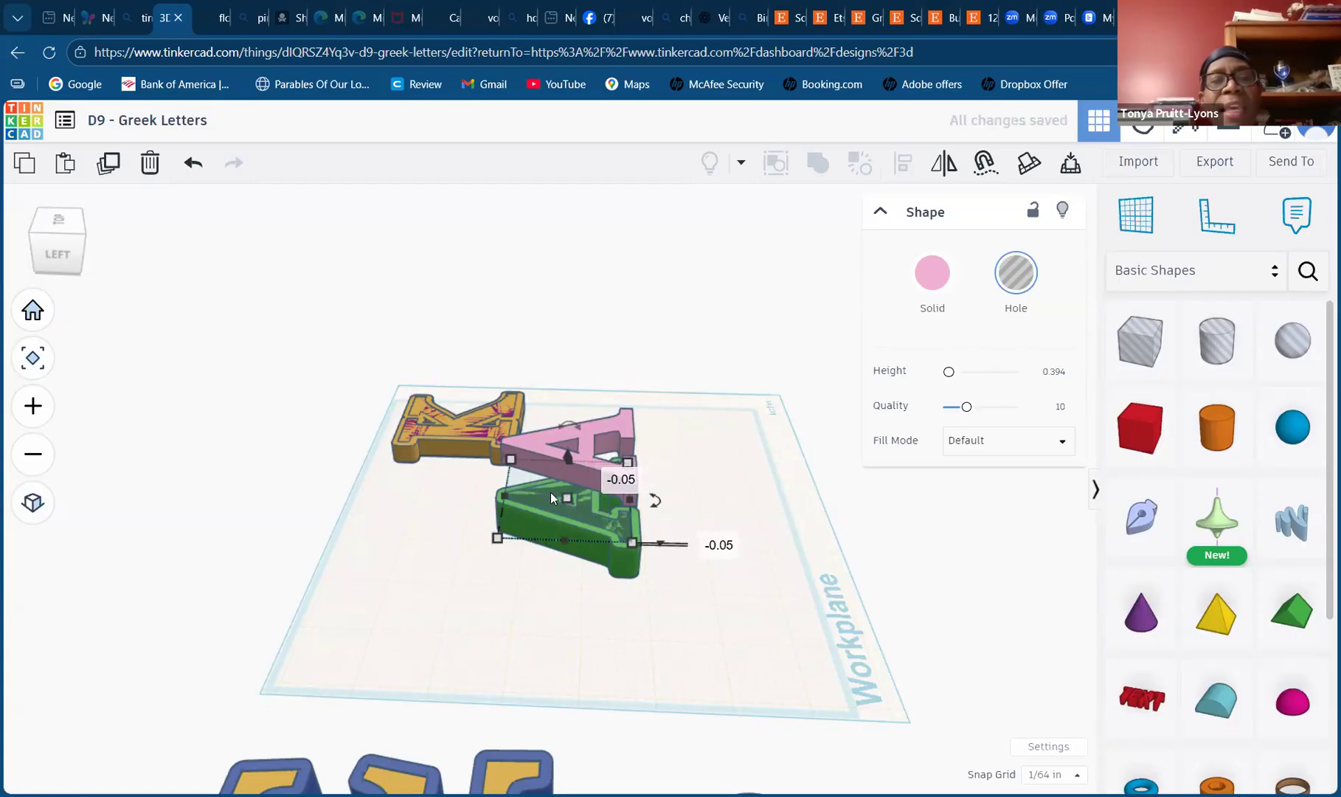
- Union-group the thin hole Alpha with the green Alpha to cut the recess into its top
{"action": "scroll", "coordinate": [566, 622], "scroll_direction": "up", "scroll_amount": 5}
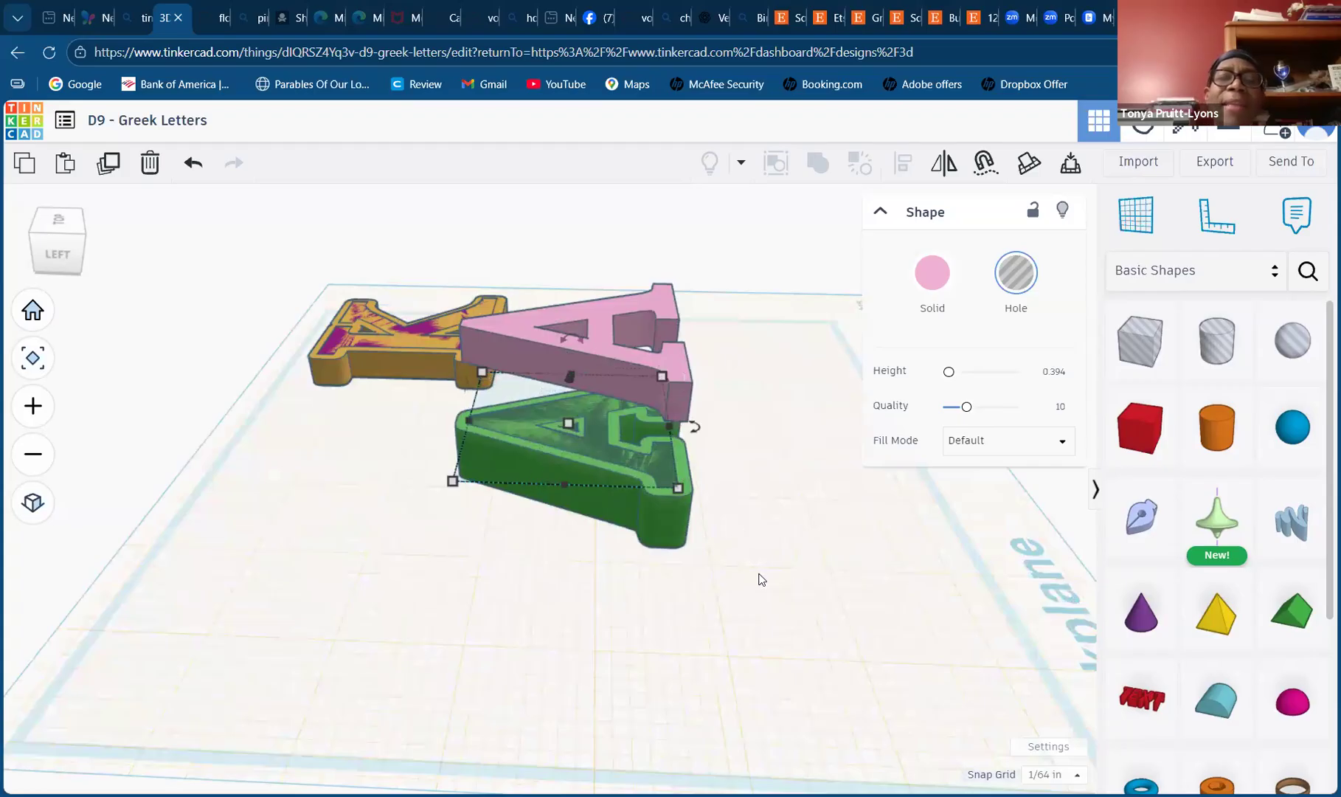
{"action": "left_click", "coordinate": [721, 541]}
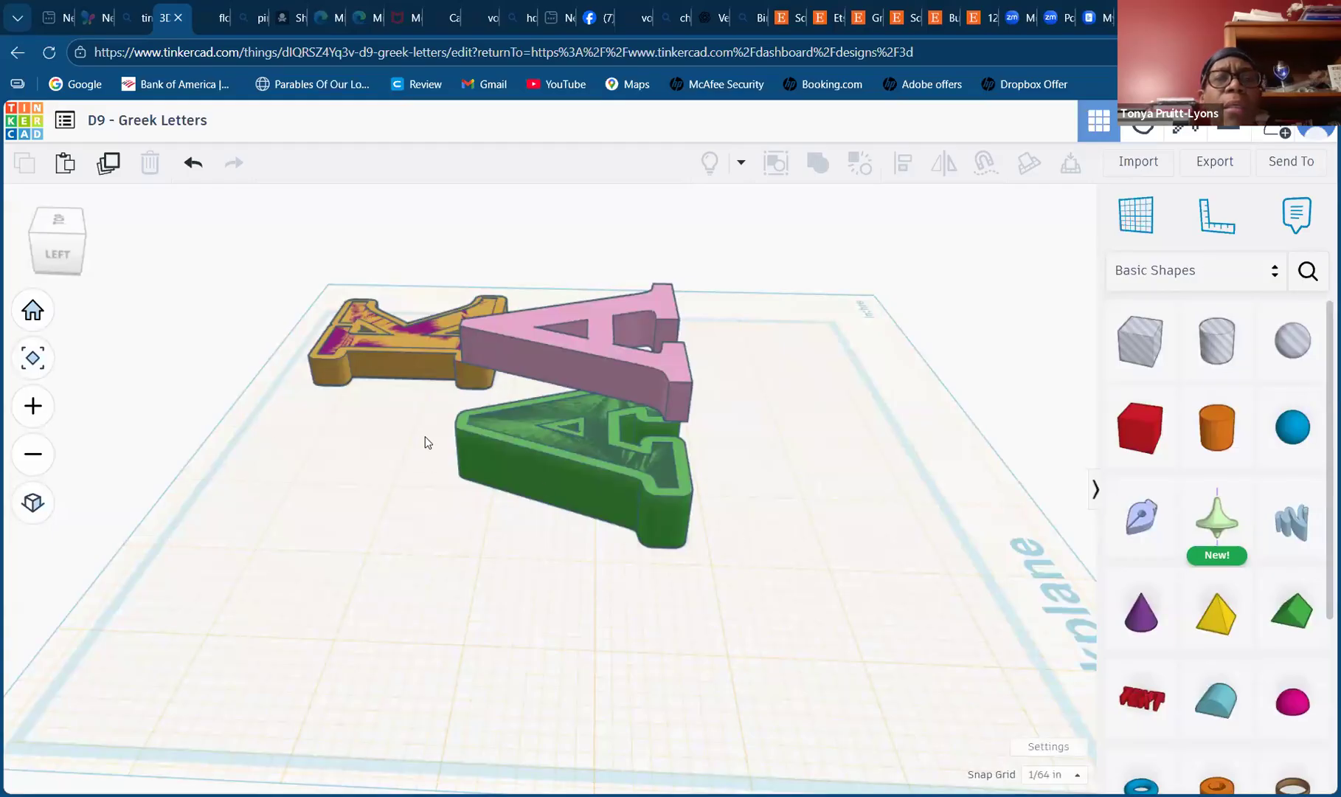
{"action": "left_click", "coordinate": [507, 422]}
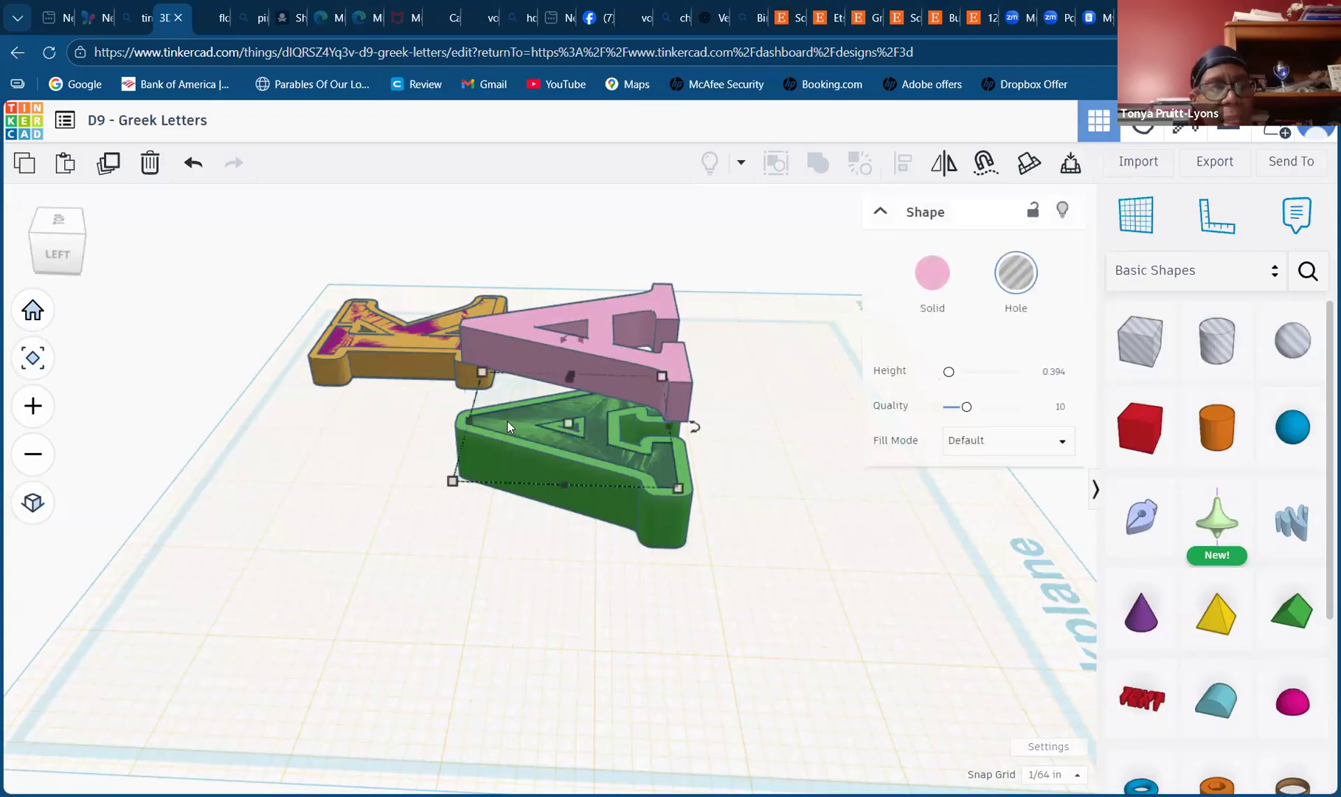
{"action": "left_click", "coordinate": [661, 523], "text": "shift"}
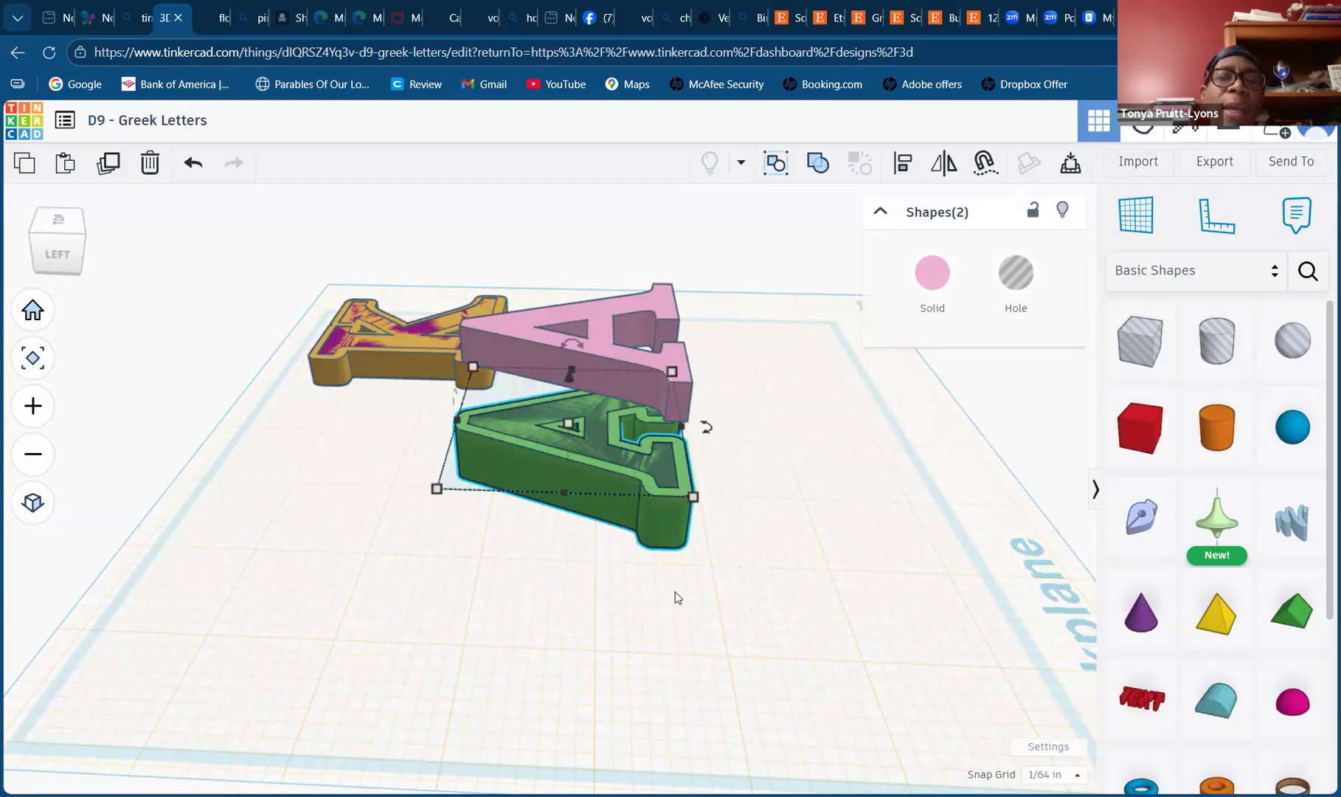
{"action": "left_click", "coordinate": [490, 553]}
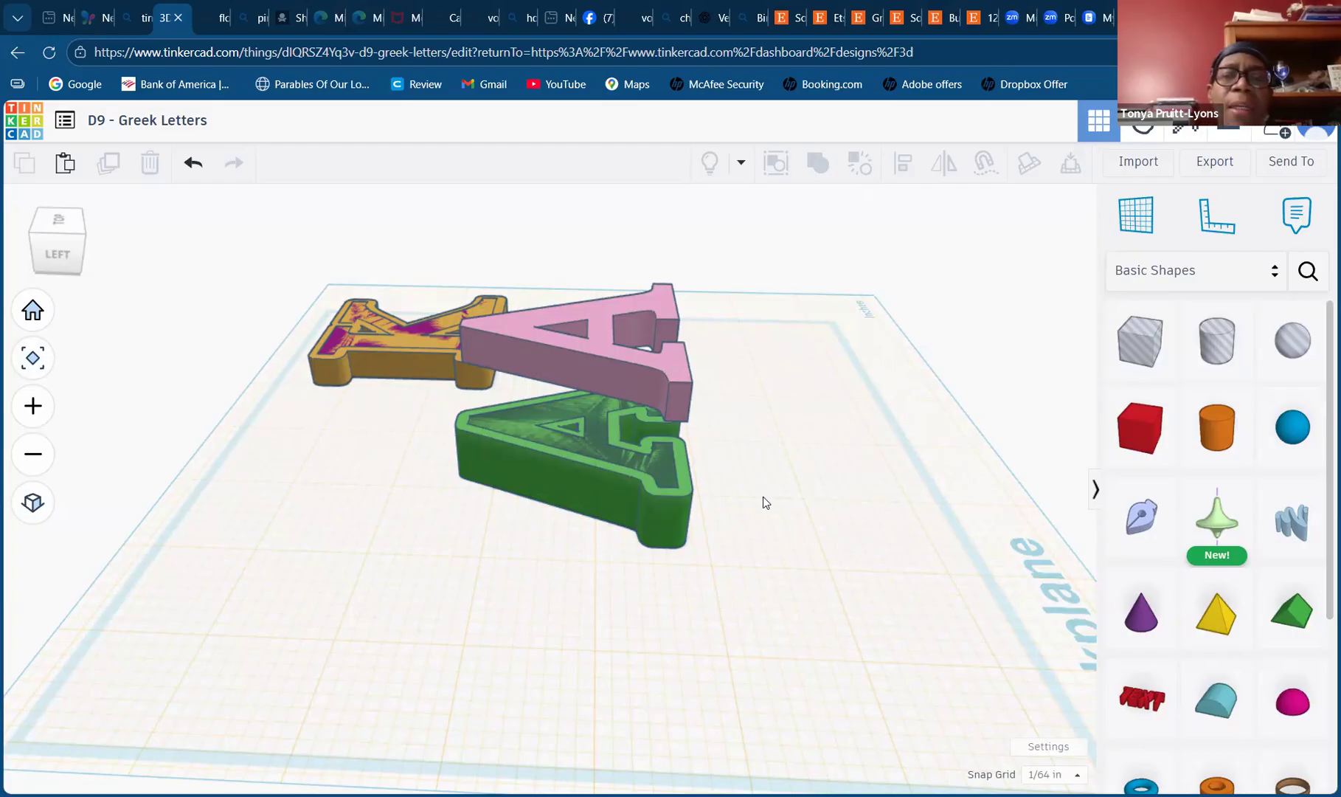
{"action": "left_click_drag", "start_coordinate": [764, 498], "coordinate": [626, 469]}
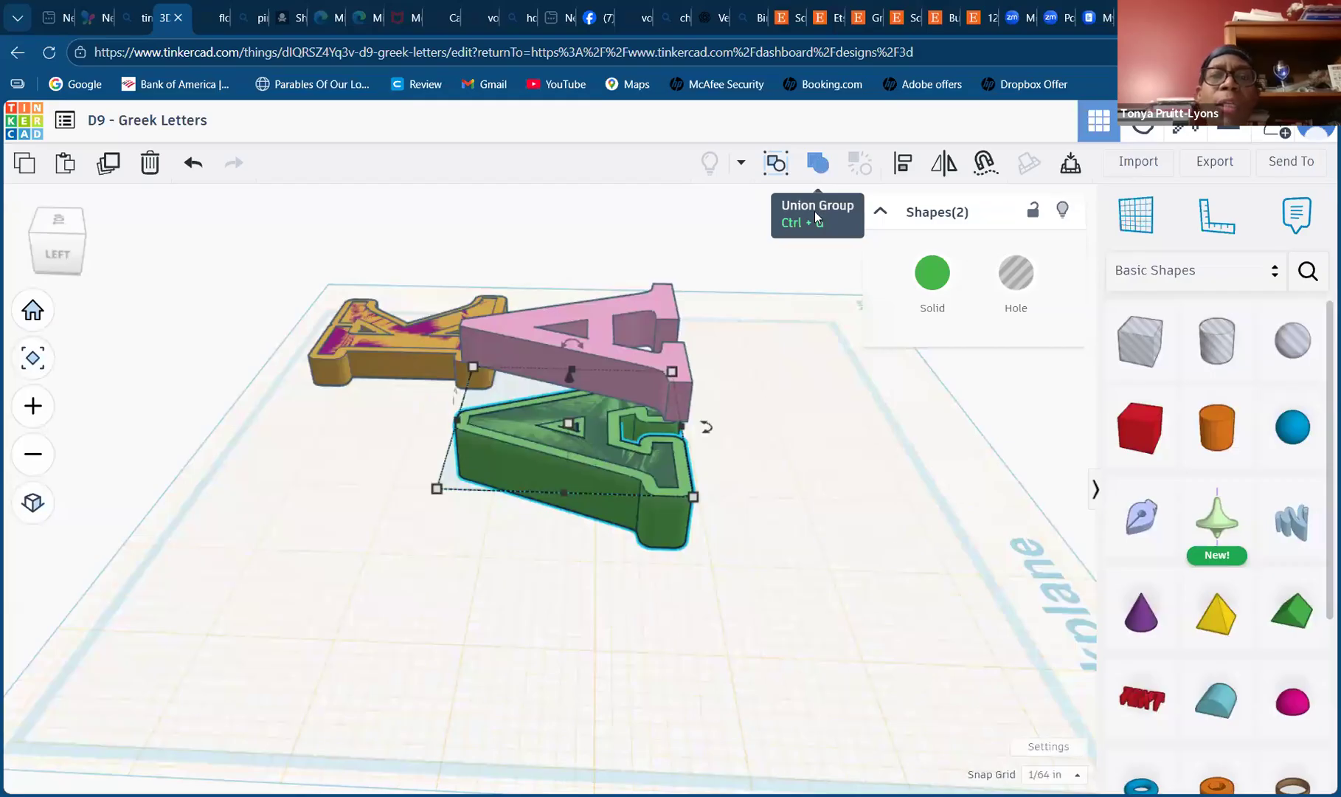
{"action": "left_click", "coordinate": [824, 169]}
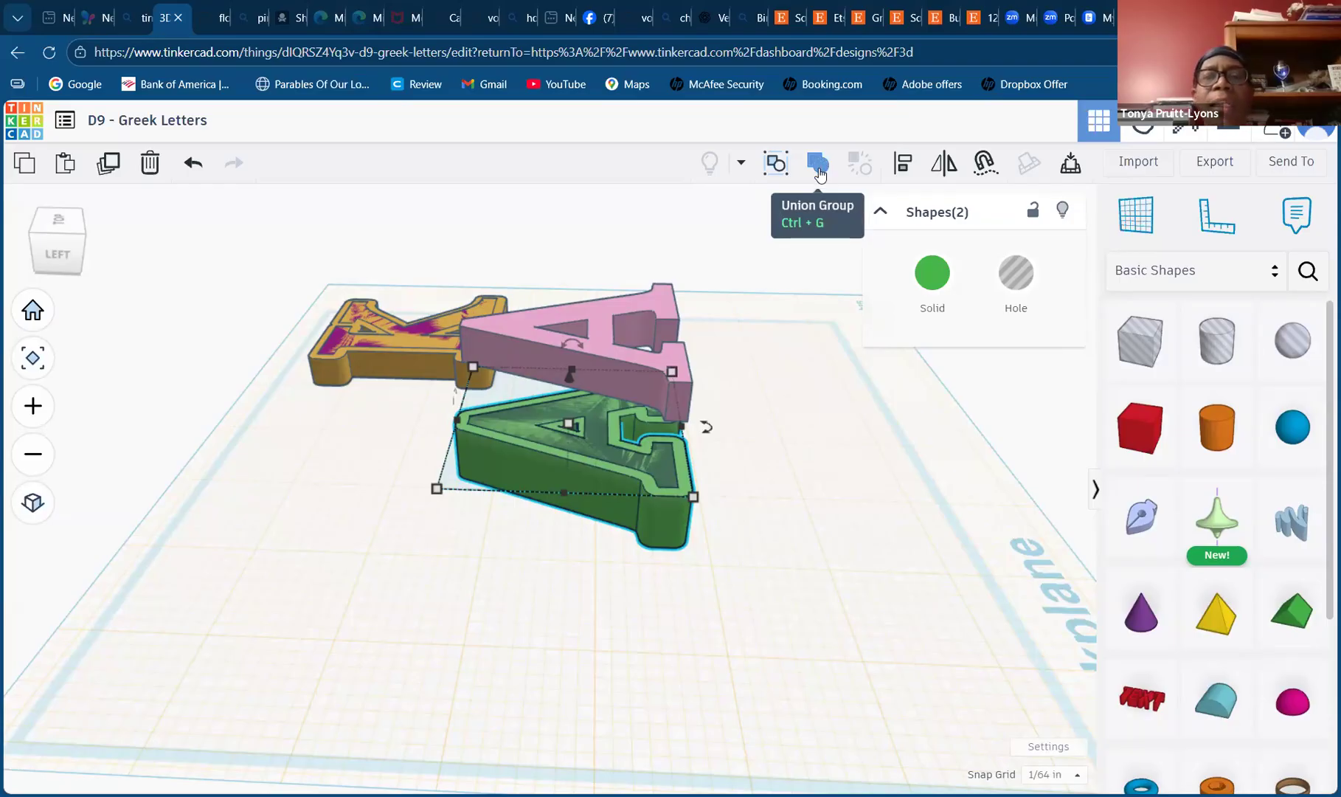
{"action": "left_click", "coordinate": [819, 171]}
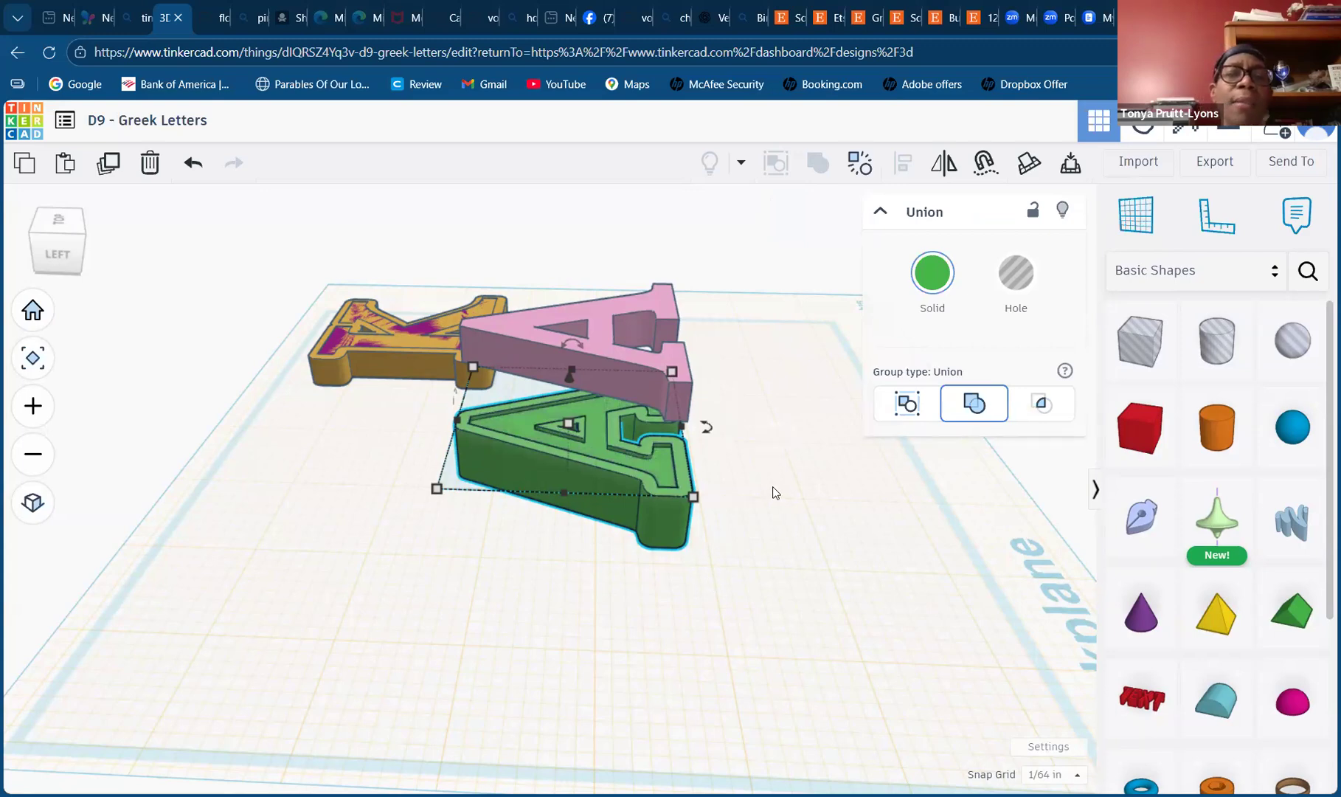
{"action": "left_click", "coordinate": [742, 523]}
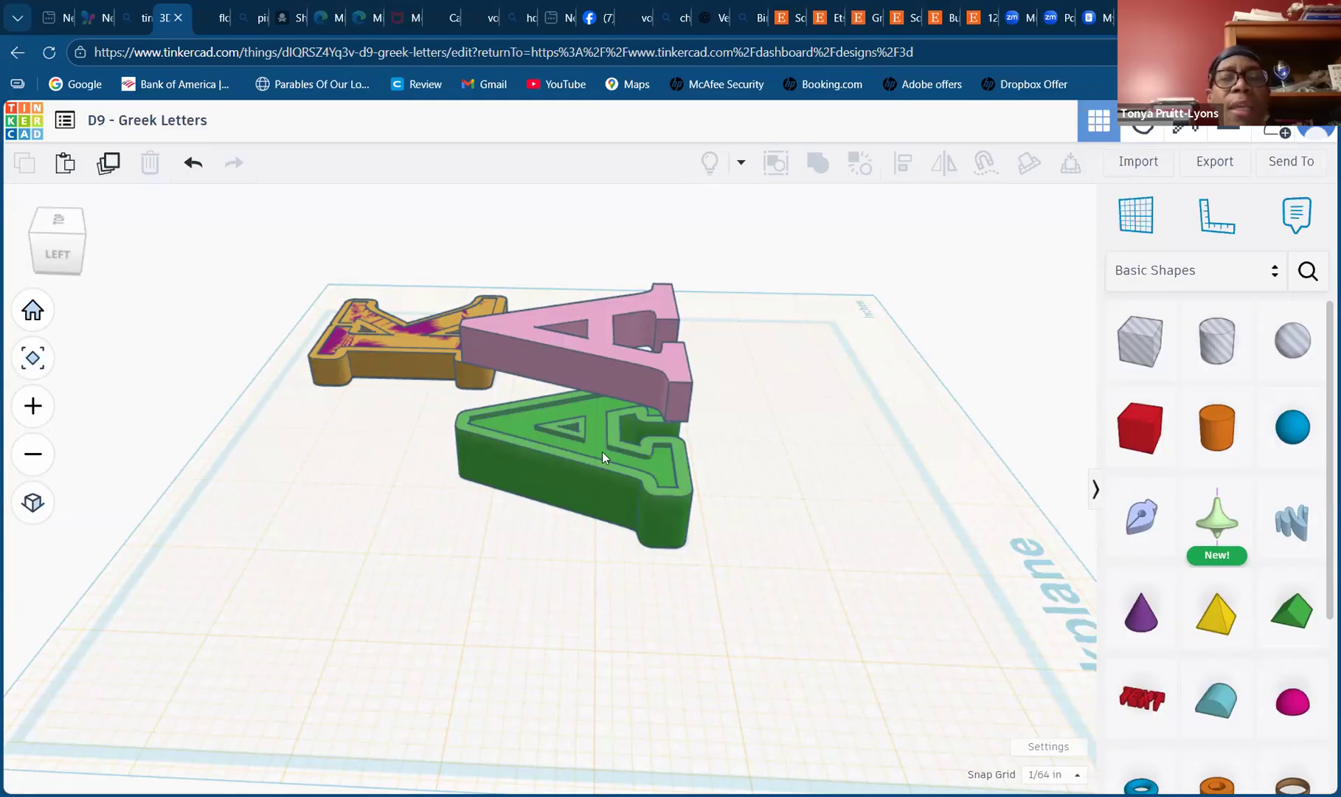
- Set the thickness of the raised solid pink Alpha to 0.050 in
{"action": "left_click", "coordinate": [596, 364]}
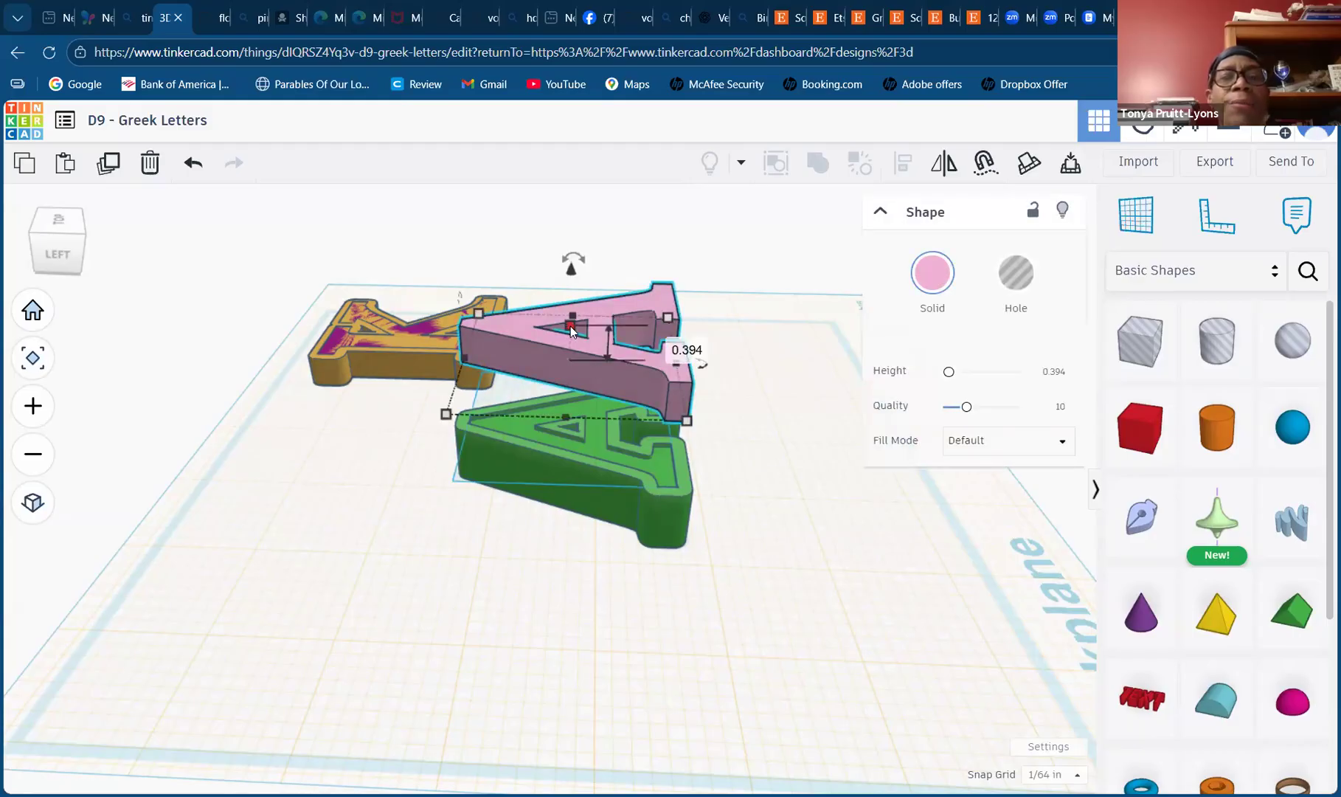
{"action": "left_click", "coordinate": [666, 345]}
{"action": "type", "text": "0.050"}
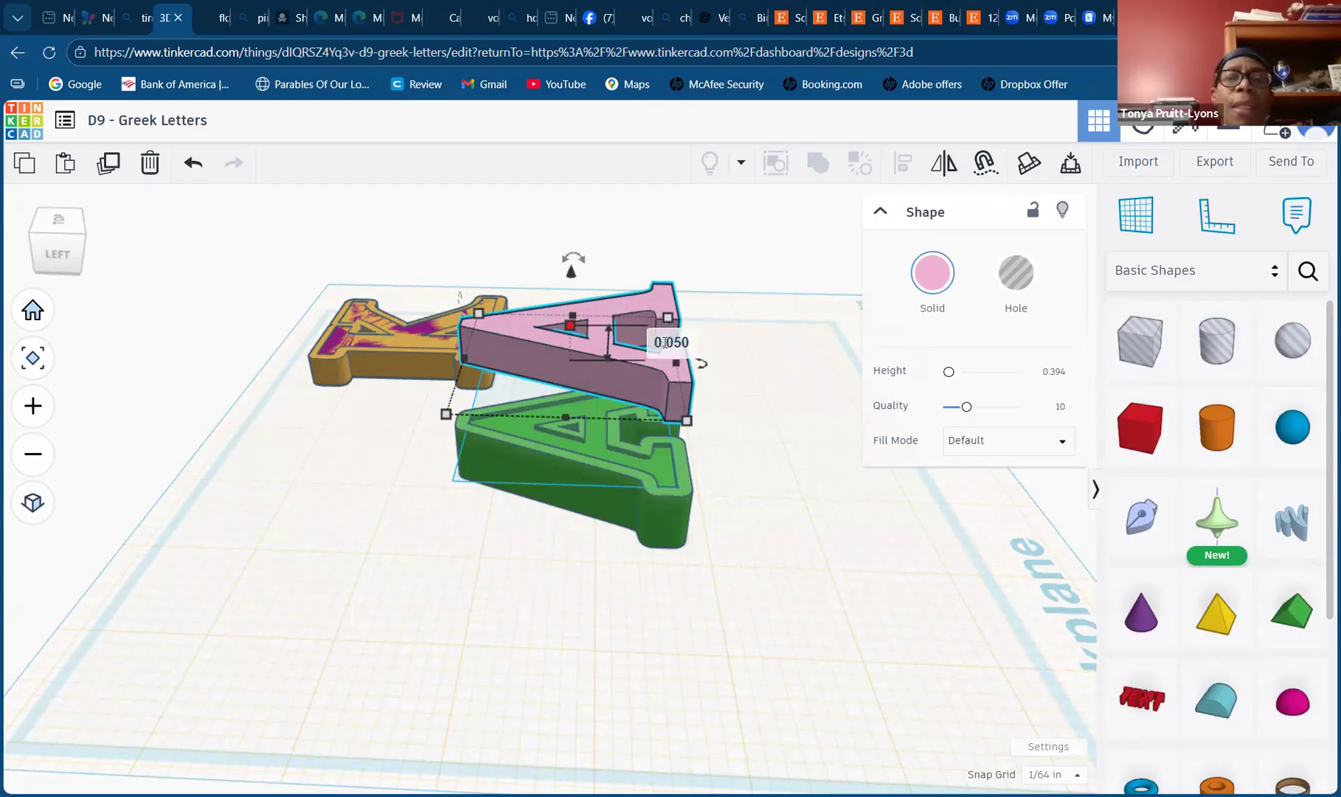
{"action": "key", "text": "Return"}
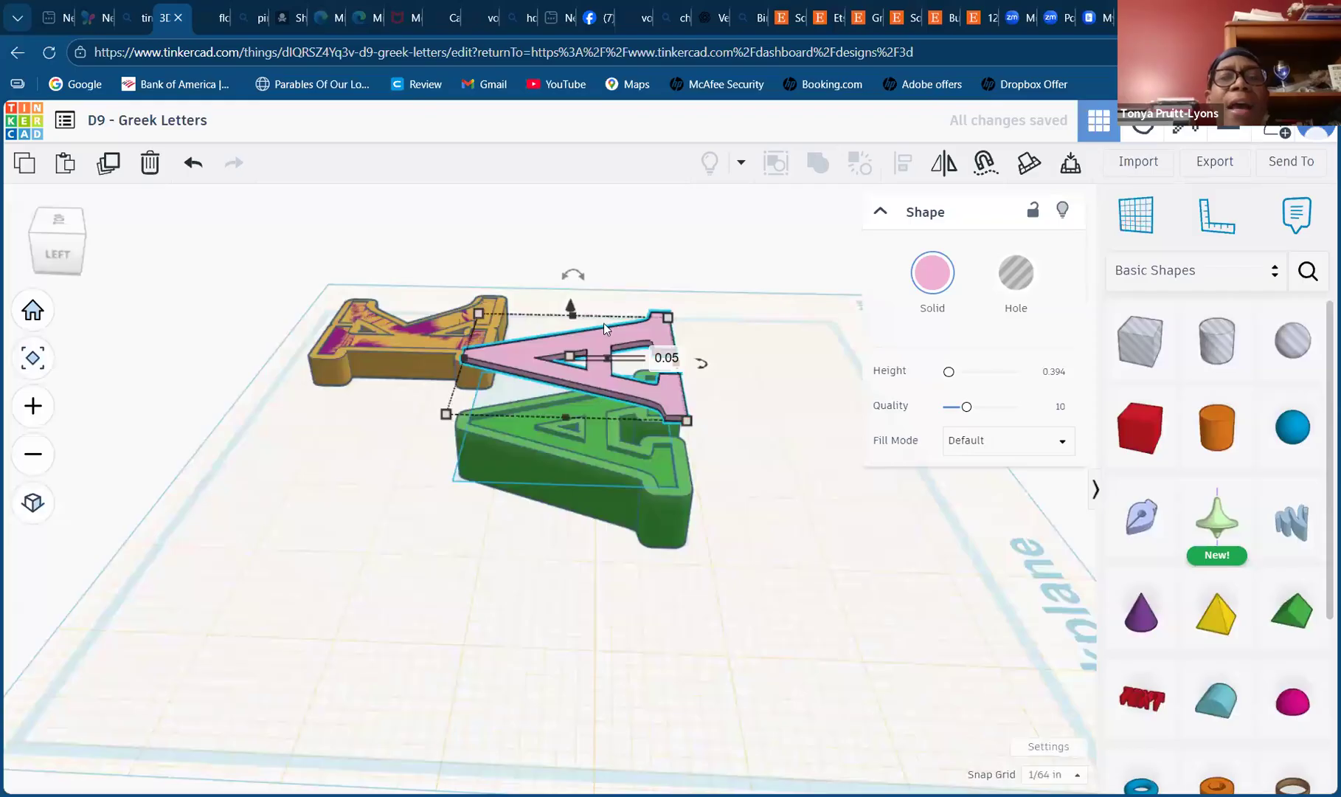
{"action": "left_click", "coordinate": [728, 522]}
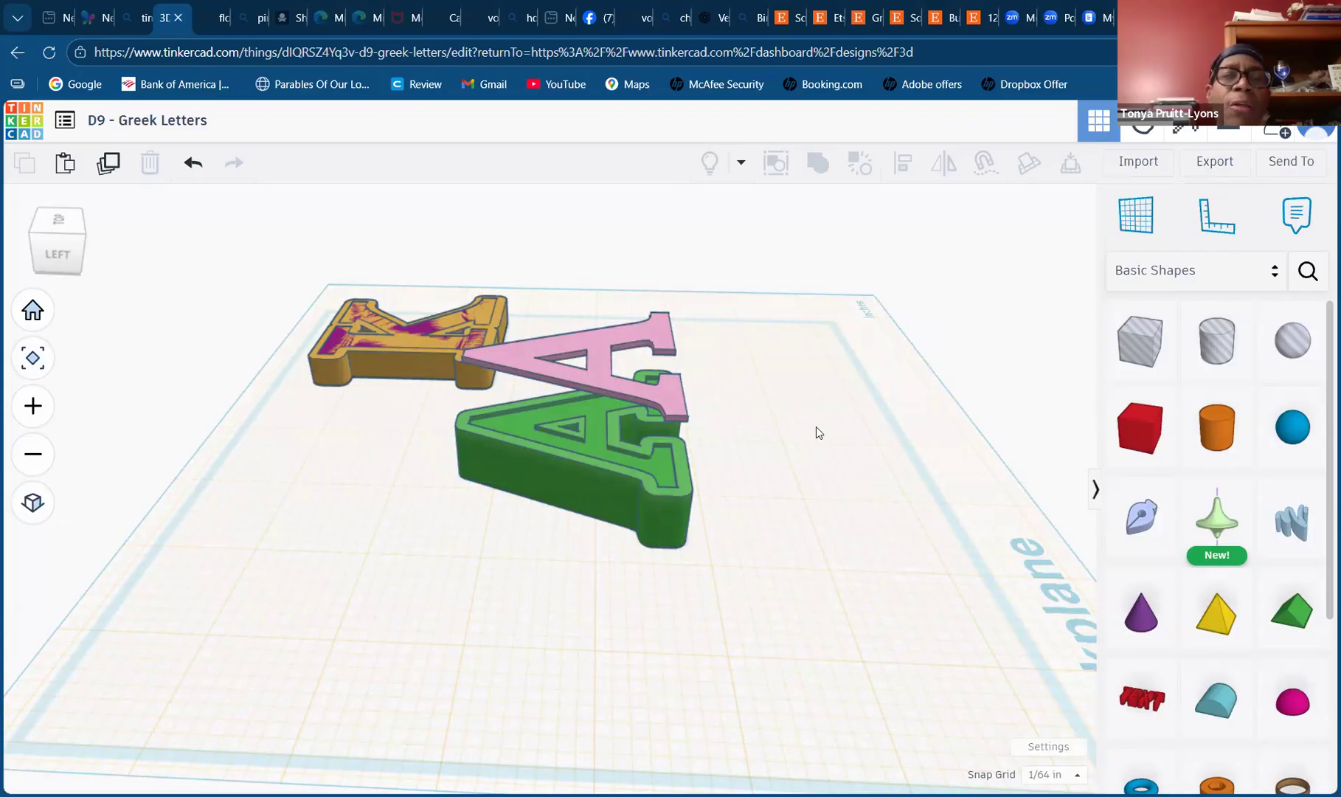
- Drop the pink Alpha onto the green Alpha's top face and sink it 0.050 in below that face
{"action": "left_click", "coordinate": [591, 381]}
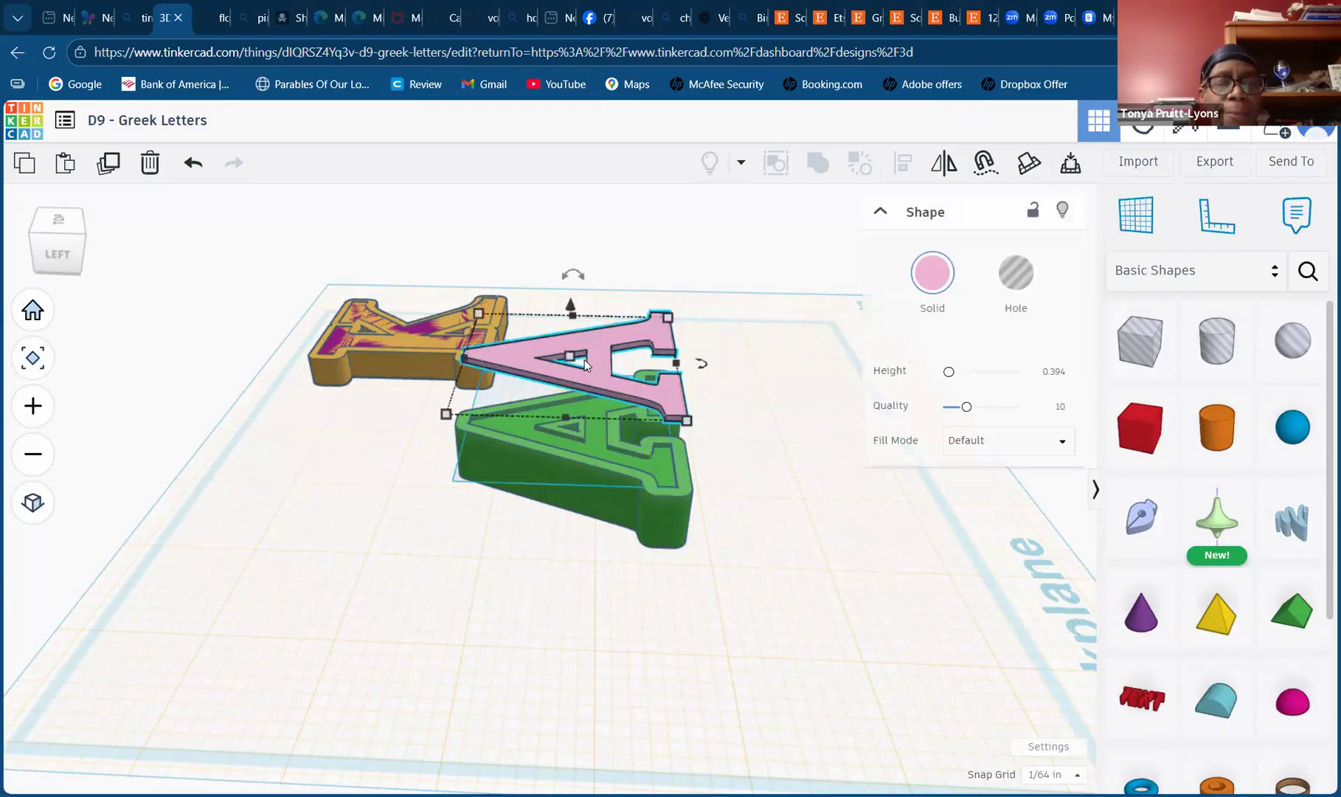
{"action": "key", "text": "d"}
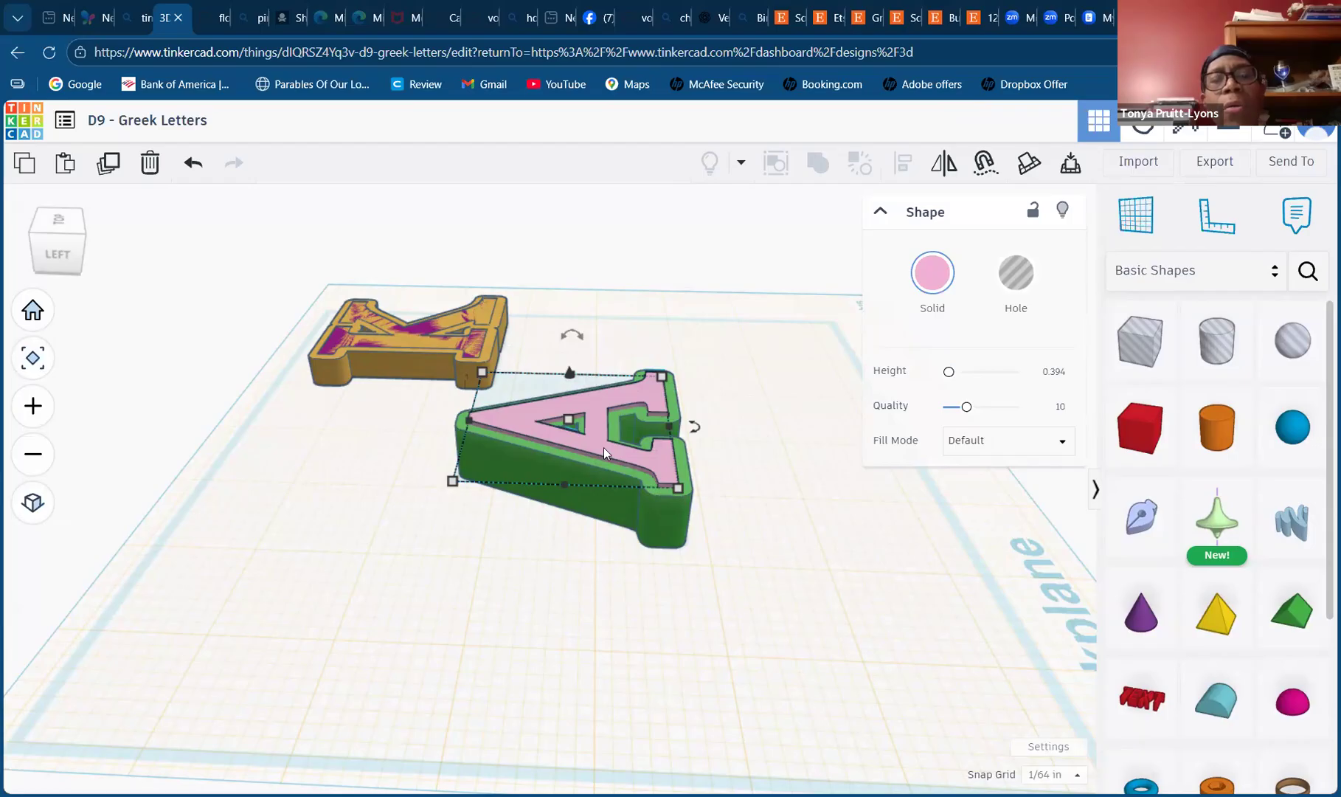
{"action": "left_click", "coordinate": [369, 603]}
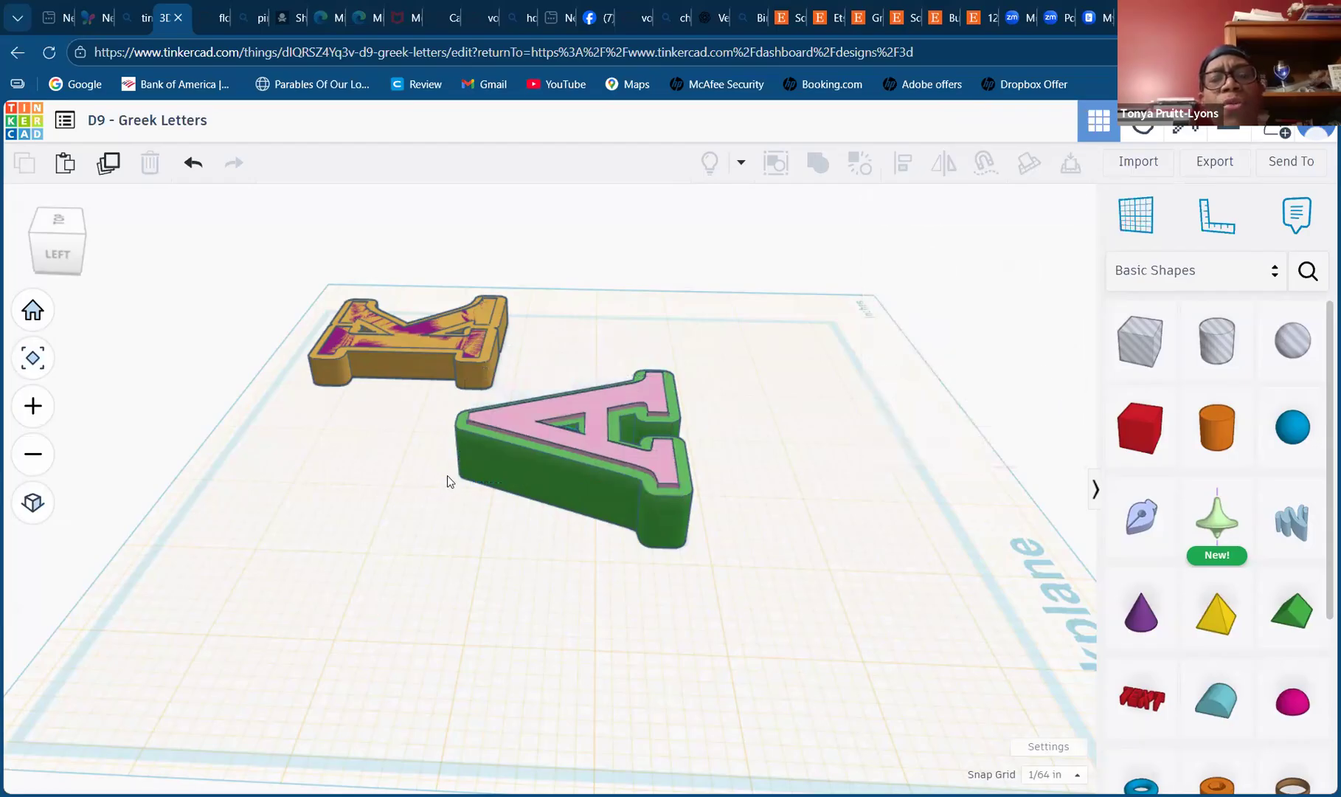
{"action": "left_click", "coordinate": [594, 437]}
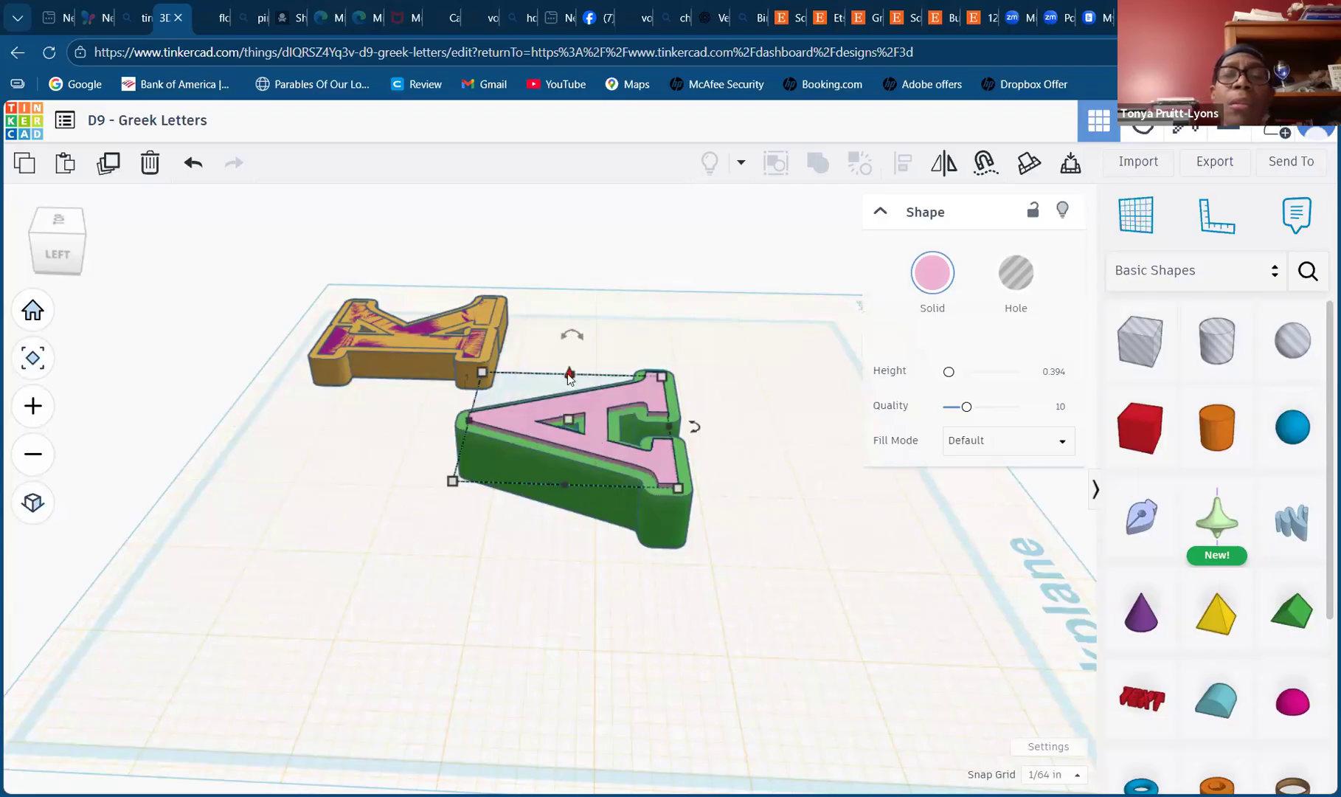
{"action": "left_click_drag", "start_coordinate": [570, 378], "coordinate": [570, 380]}
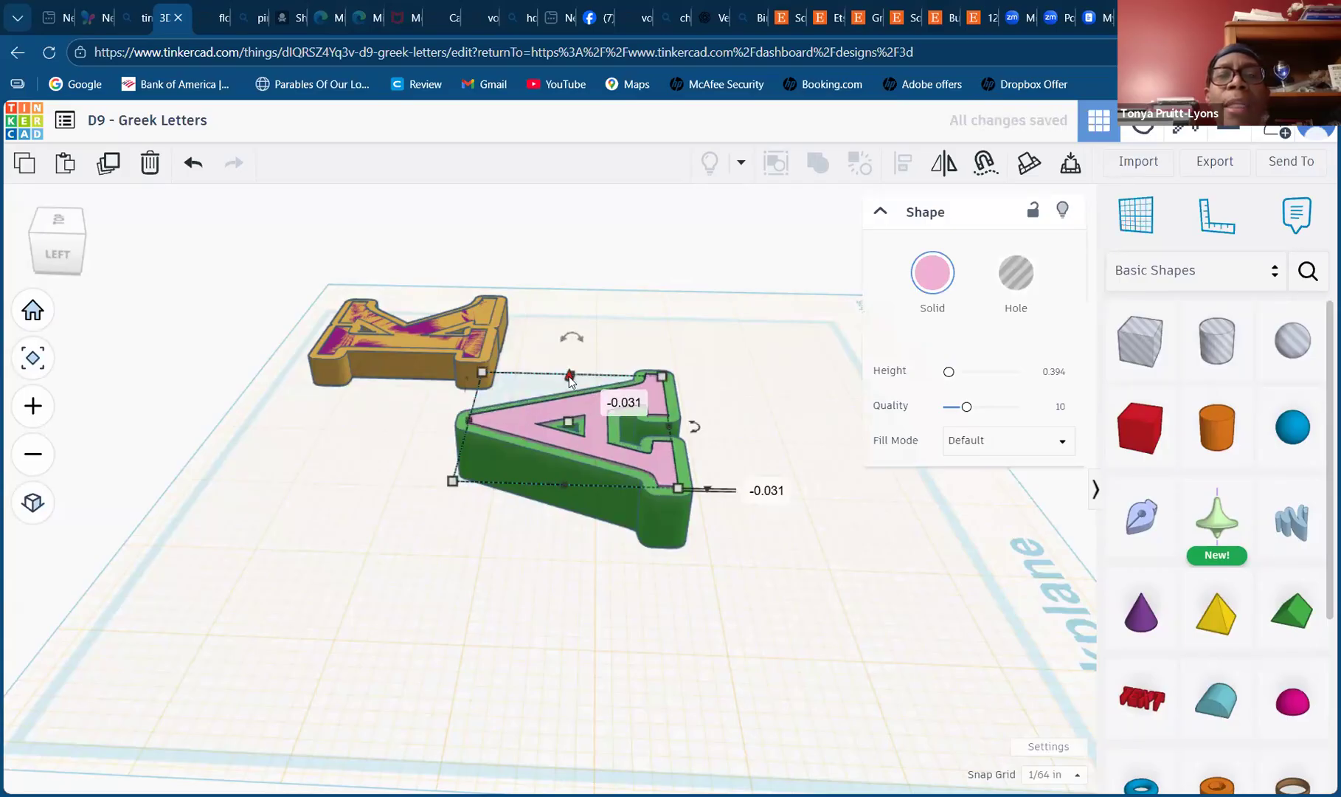
{"action": "left_click", "coordinate": [633, 408]}
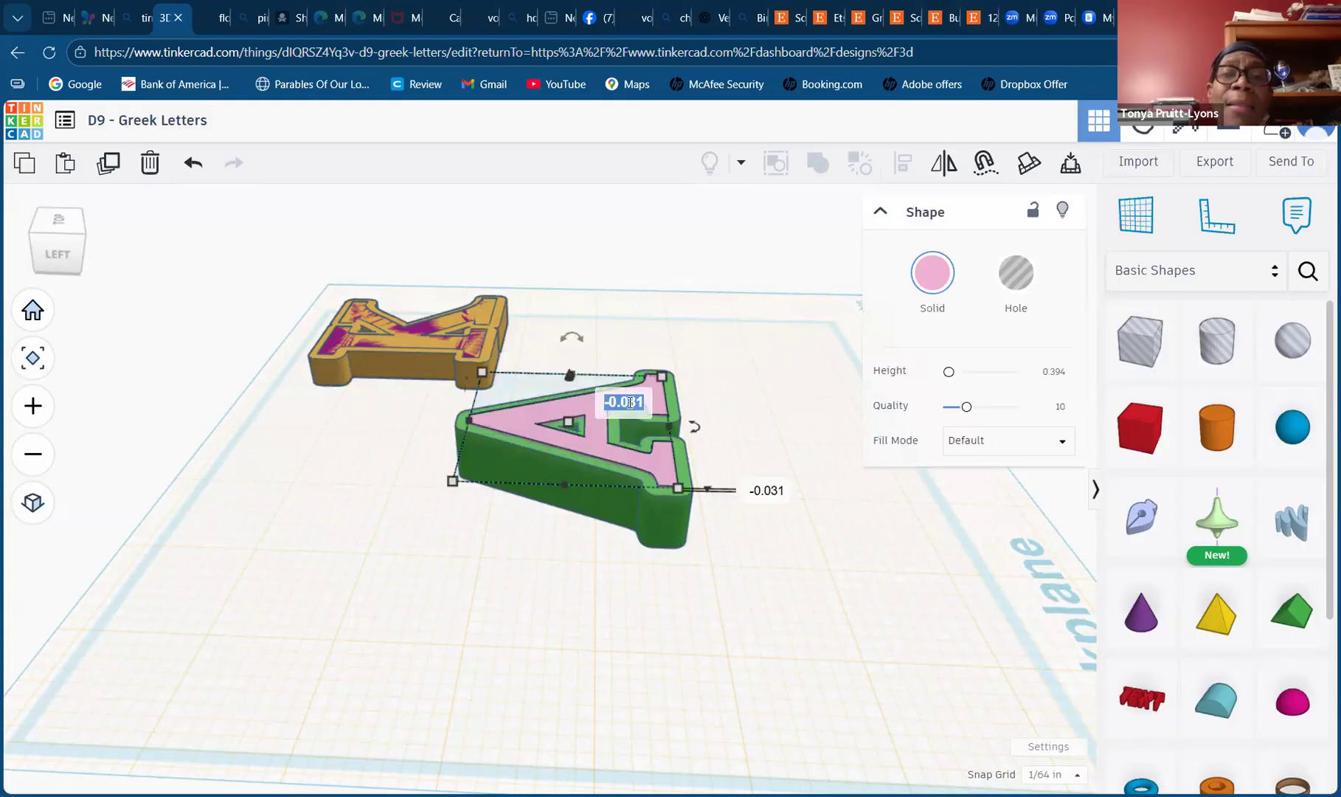
{"action": "type", "text": "-0.05"}
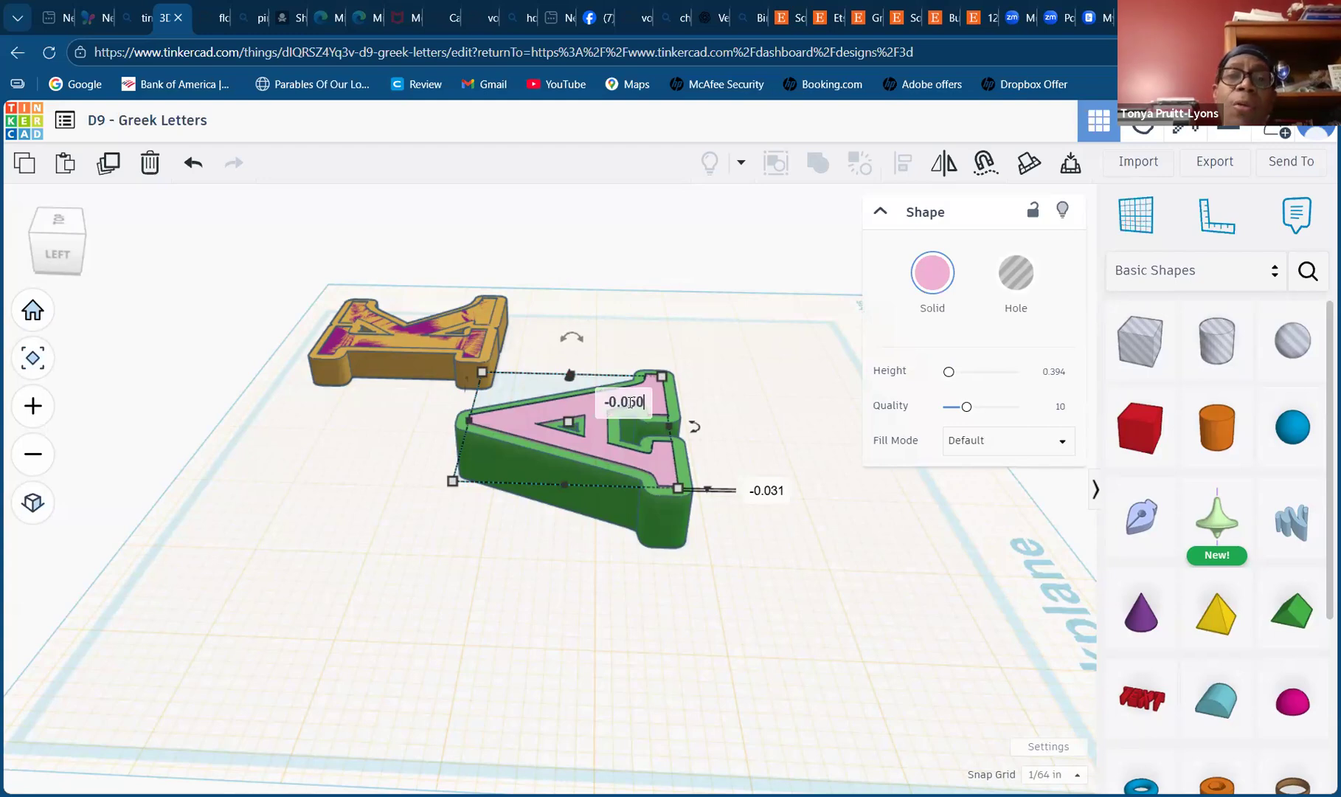
{"action": "key", "text": "Return"}
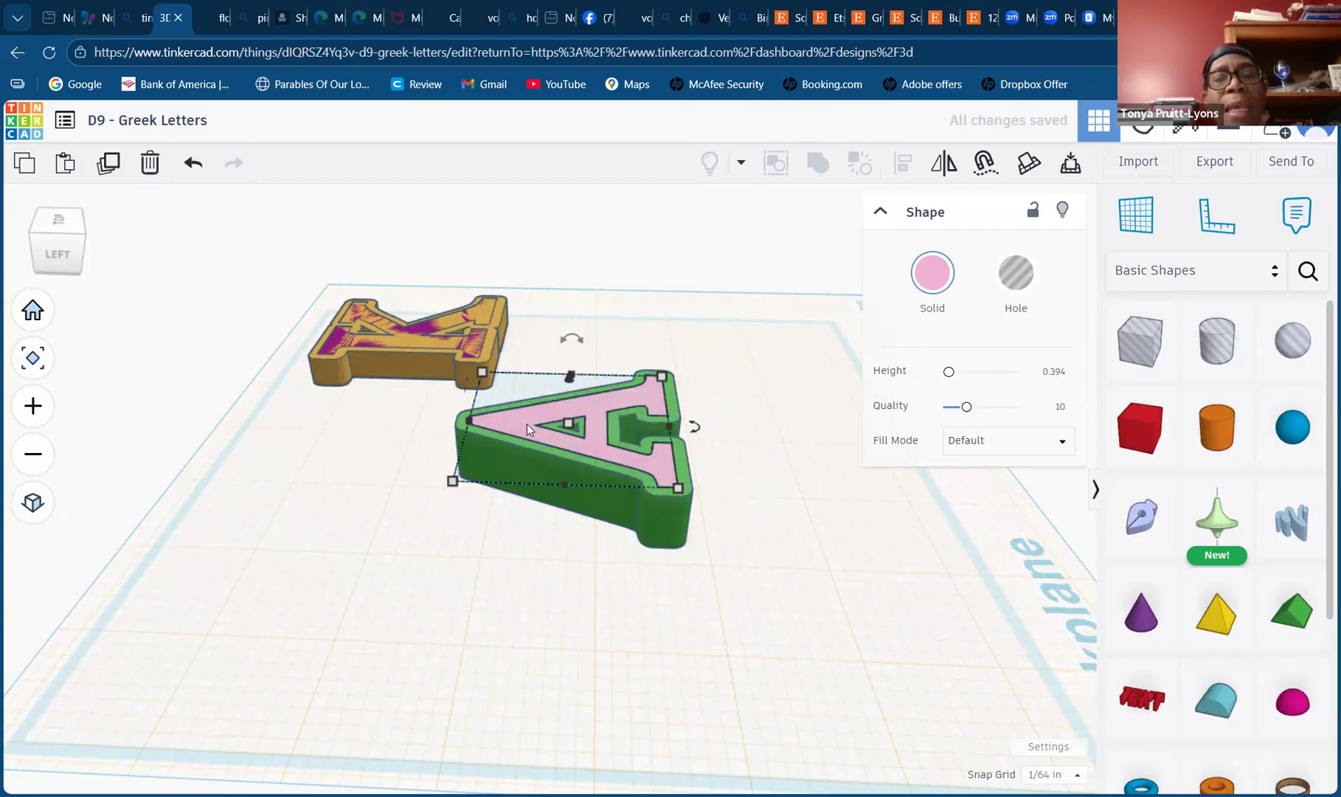
- Lift the pink Alpha about 0.41 in and drop it onto a workplane placed on the green Alpha's recess floor
{"action": "left_click_drag", "start_coordinate": [569, 380], "coordinate": [562, 349]}
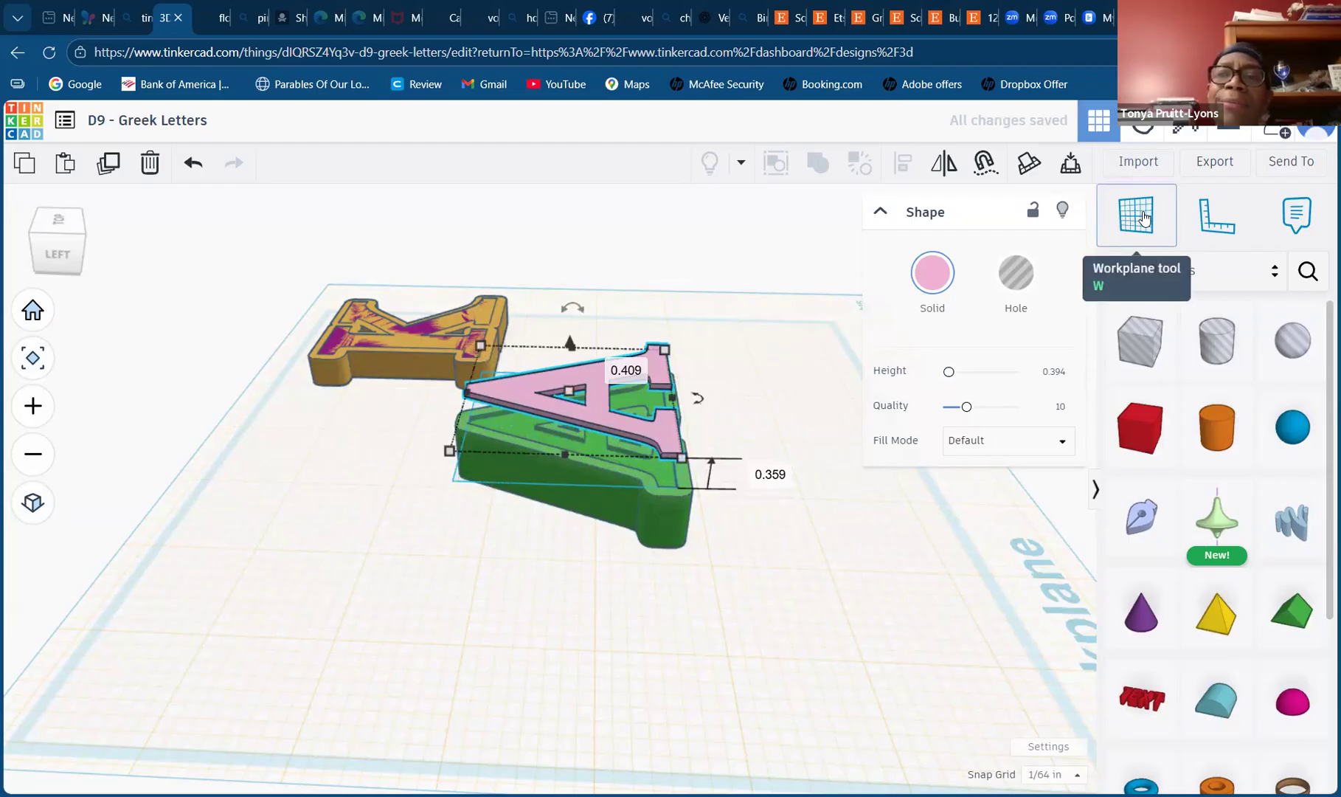
{"action": "left_click", "coordinate": [1143, 215]}
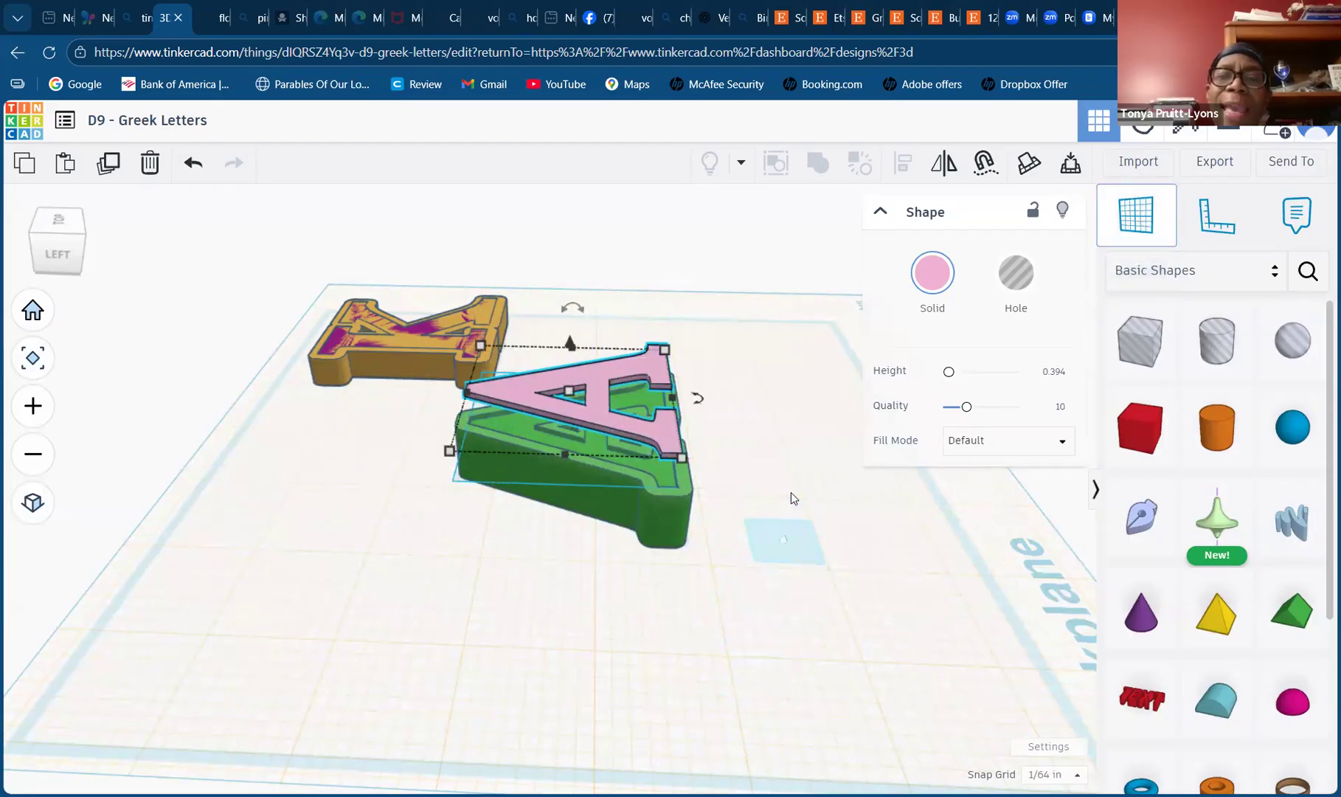
{"action": "left_click", "coordinate": [535, 433]}
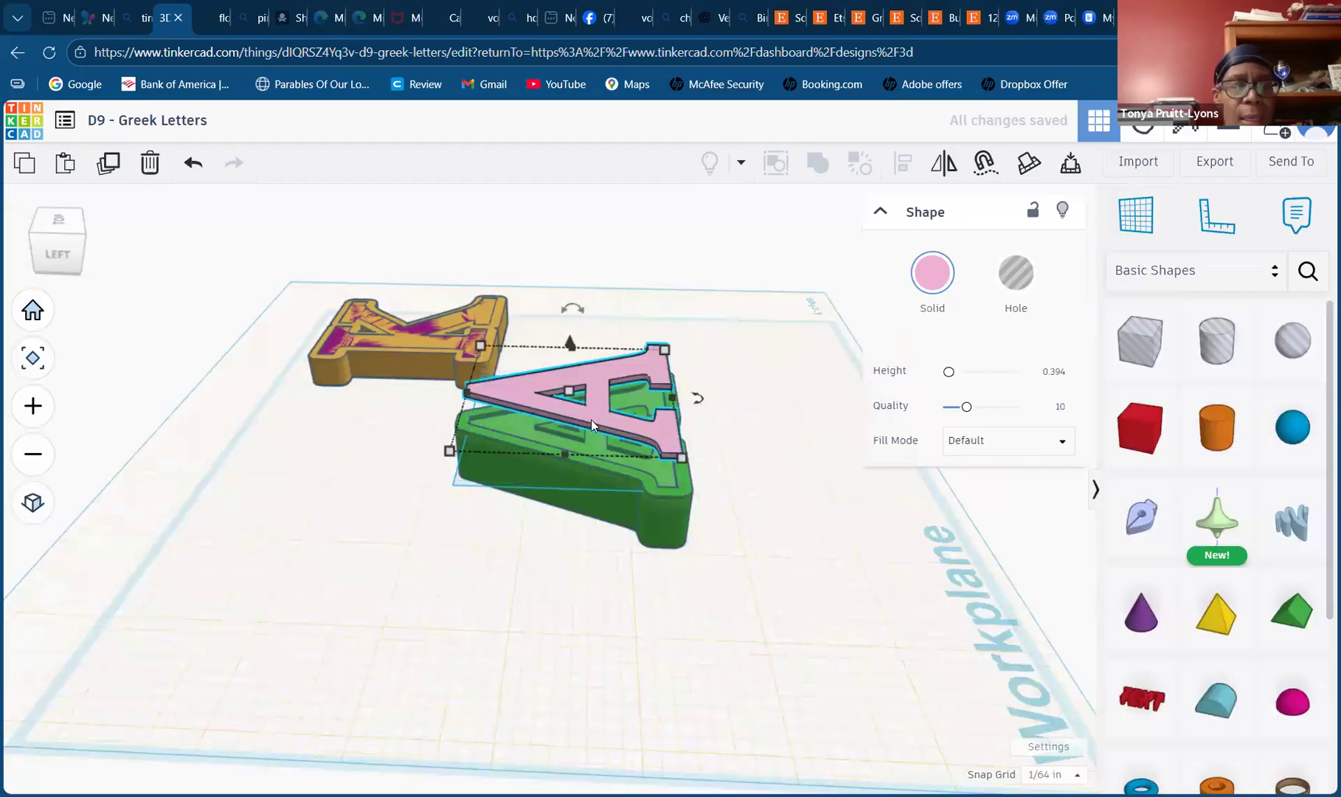
{"action": "key", "text": "d"}
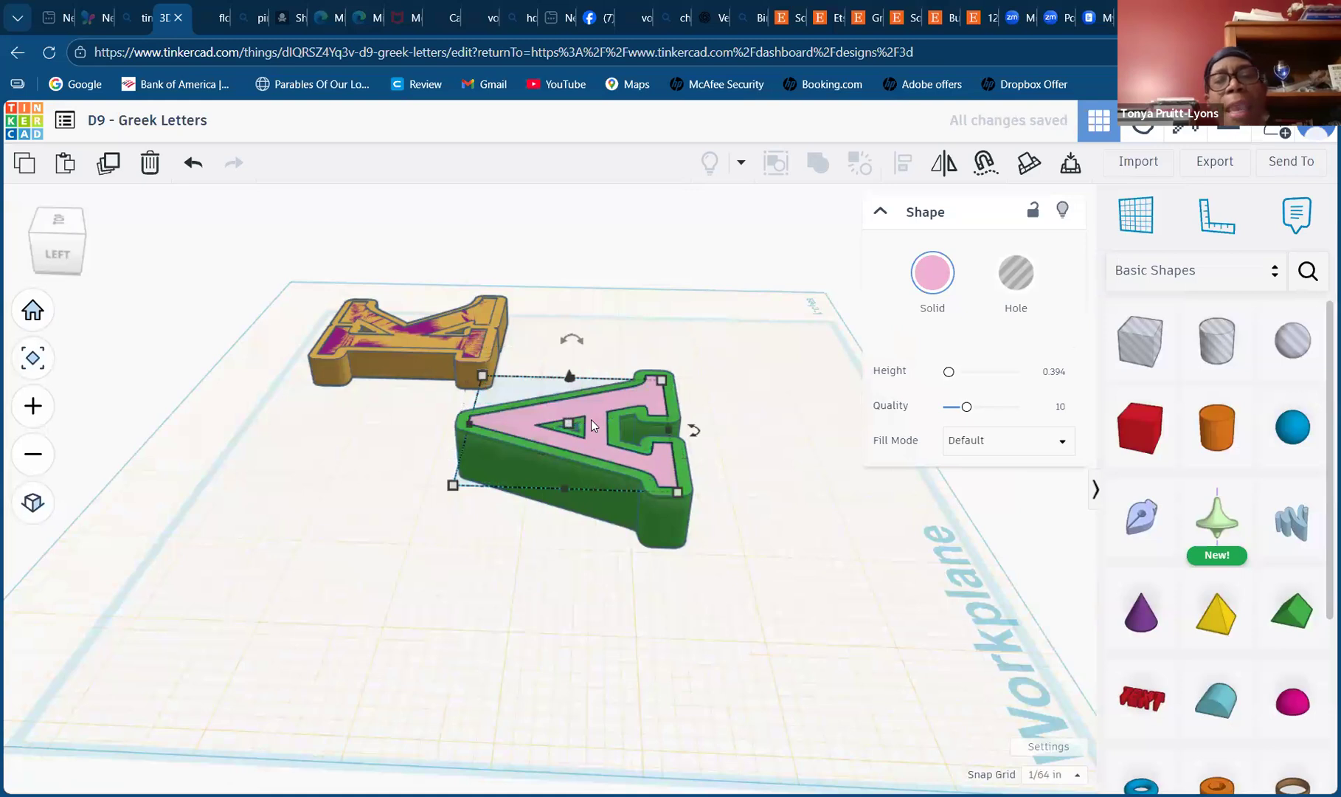
- Reset the workplane to the base grid and deselect the pink Alpha
{"action": "mouse_move", "coordinate": [577, 420]}
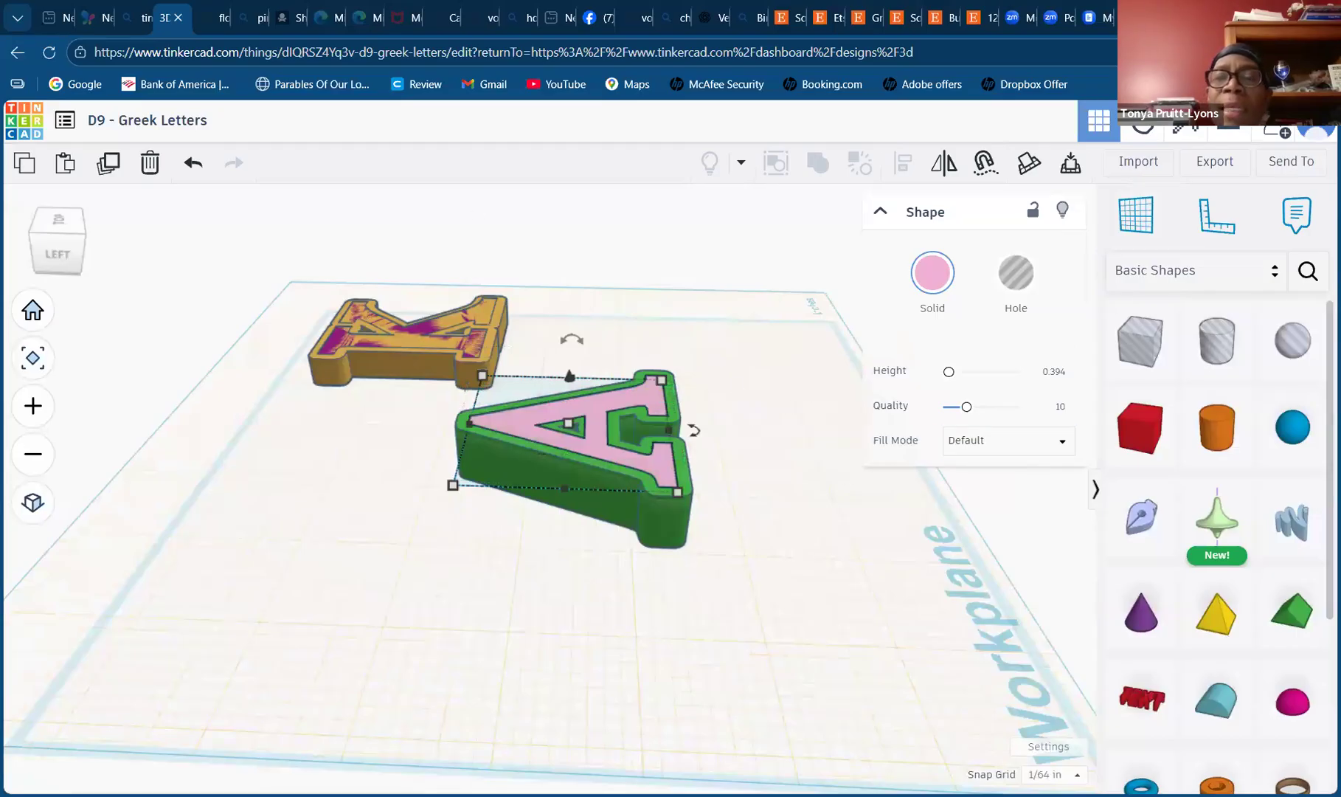
{"action": "left_click", "coordinate": [1137, 229]}
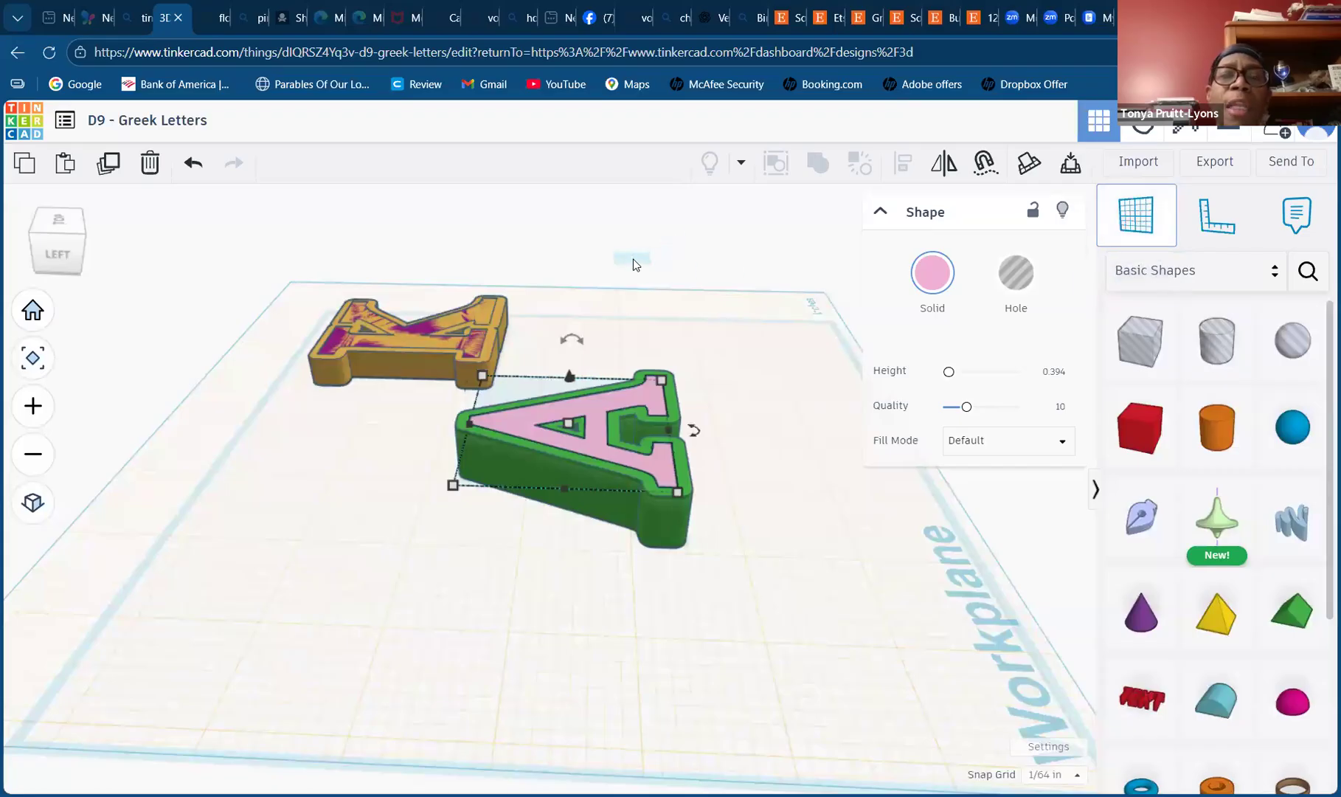
{"action": "left_click", "coordinate": [633, 259]}
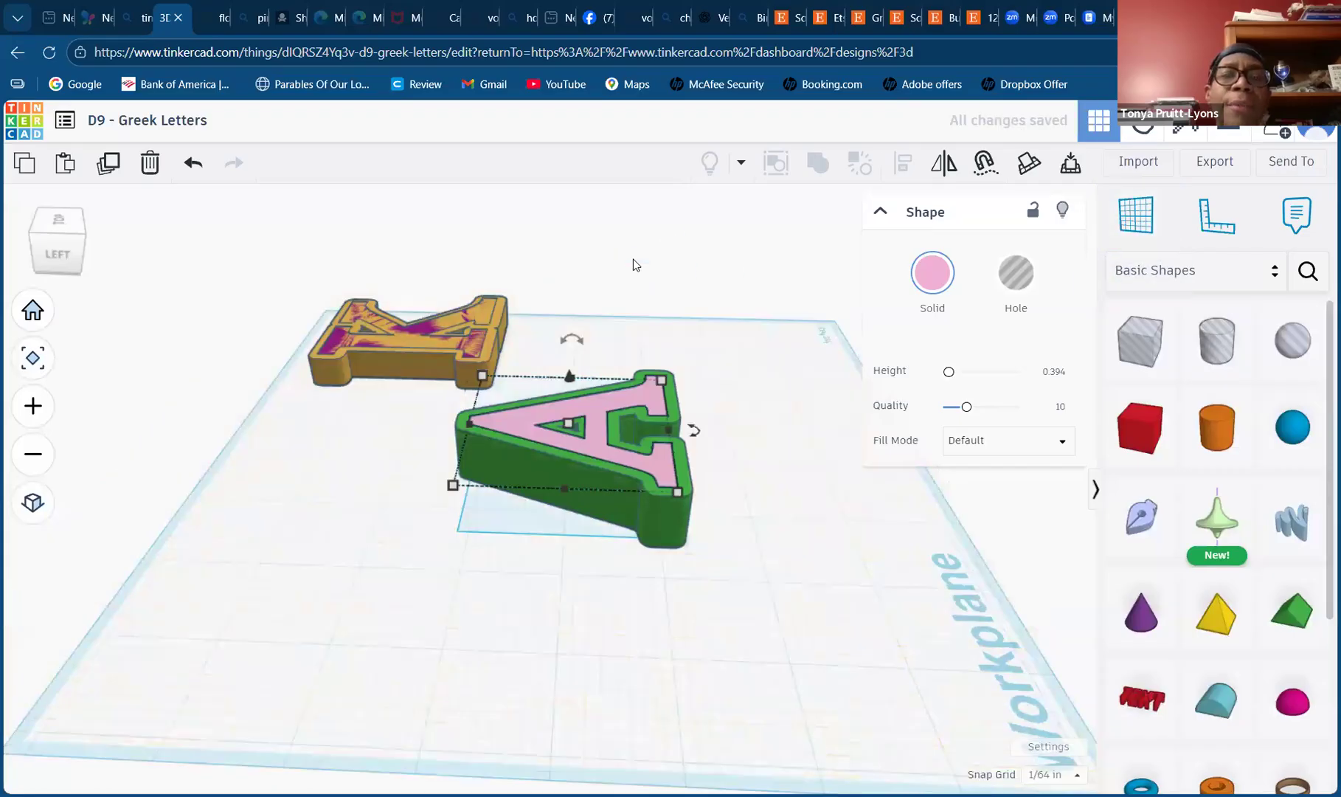
{"action": "left_click", "coordinate": [541, 664]}
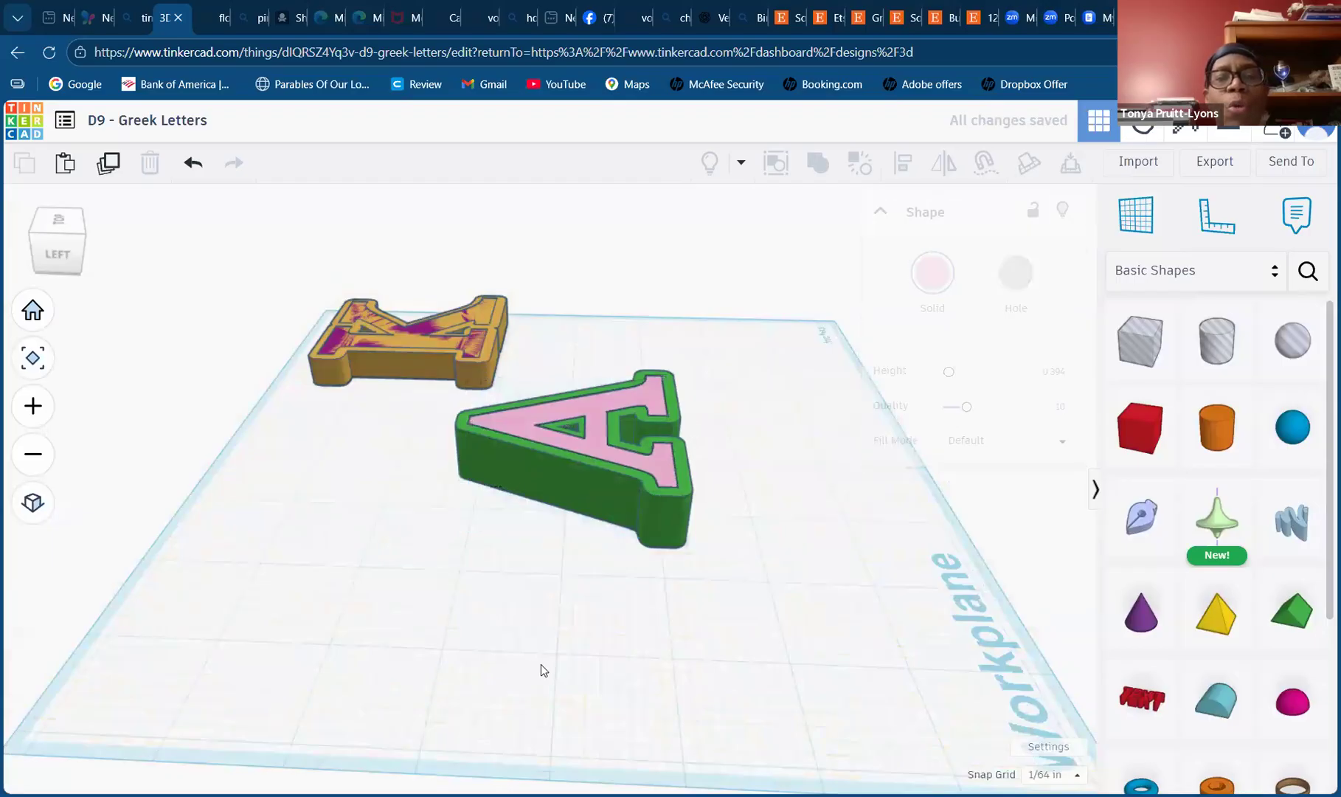
- Move the green and pink Alphas together about -2.65 in and -2.09 in across the base workplane, toward the blue letters
{"action": "left_click", "coordinate": [663, 536]}
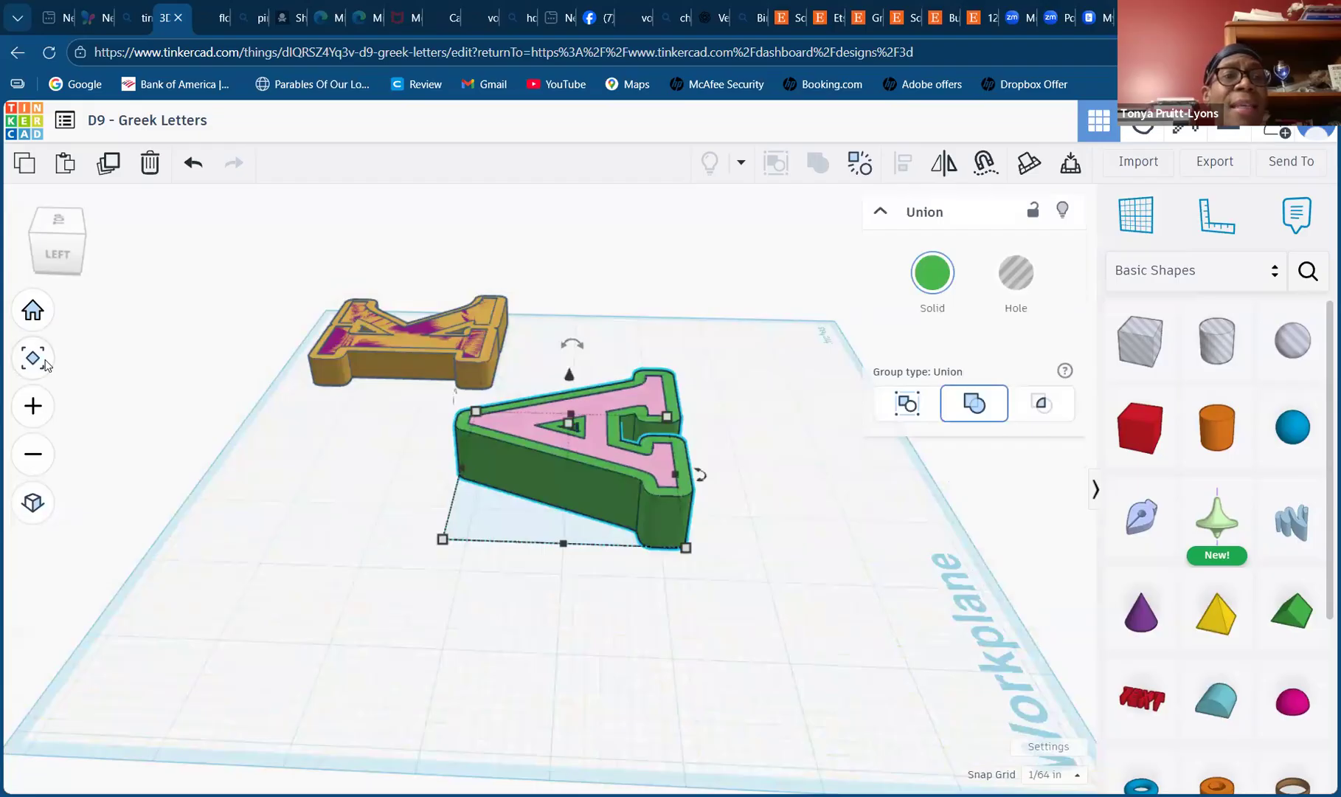
{"action": "left_click_drag", "start_coordinate": [92, 247], "coordinate": [33, 269]}
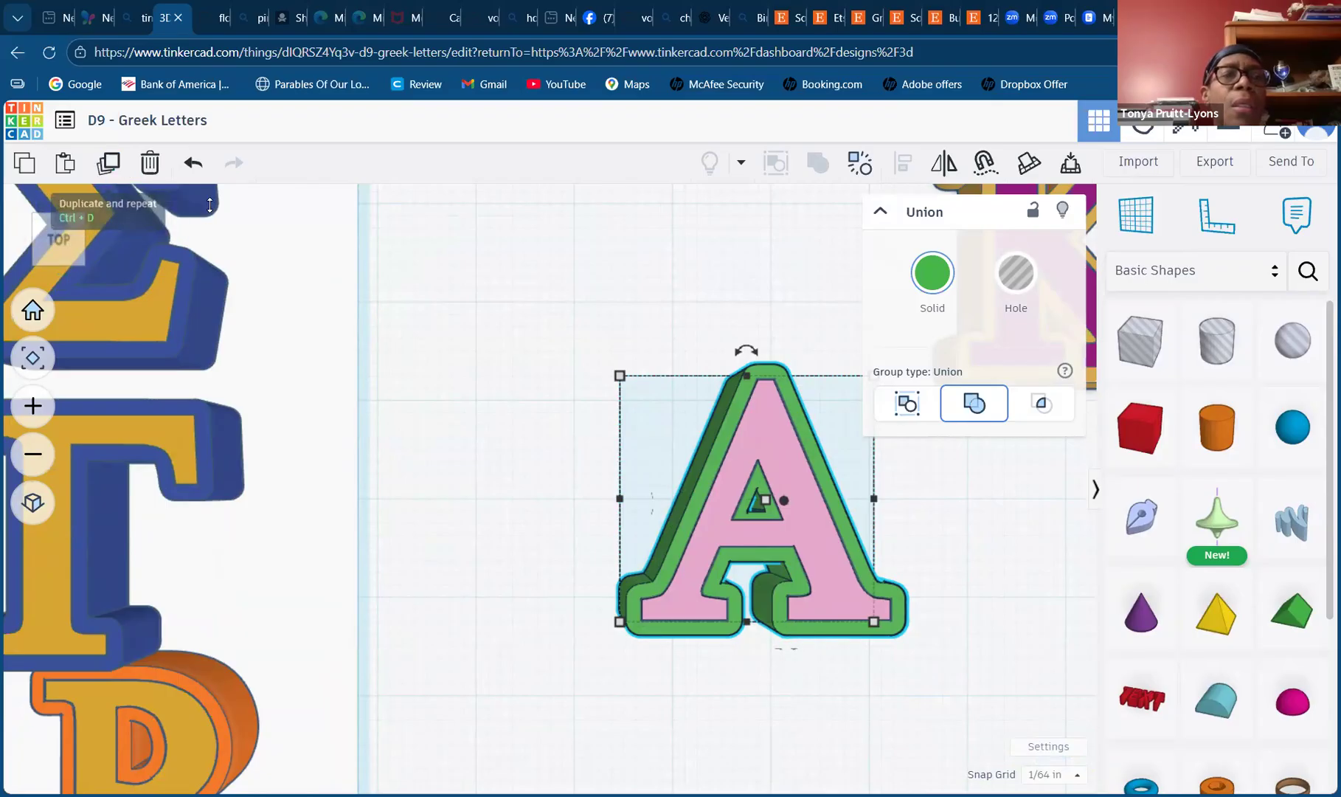
{"action": "left_click", "coordinate": [67, 236]}
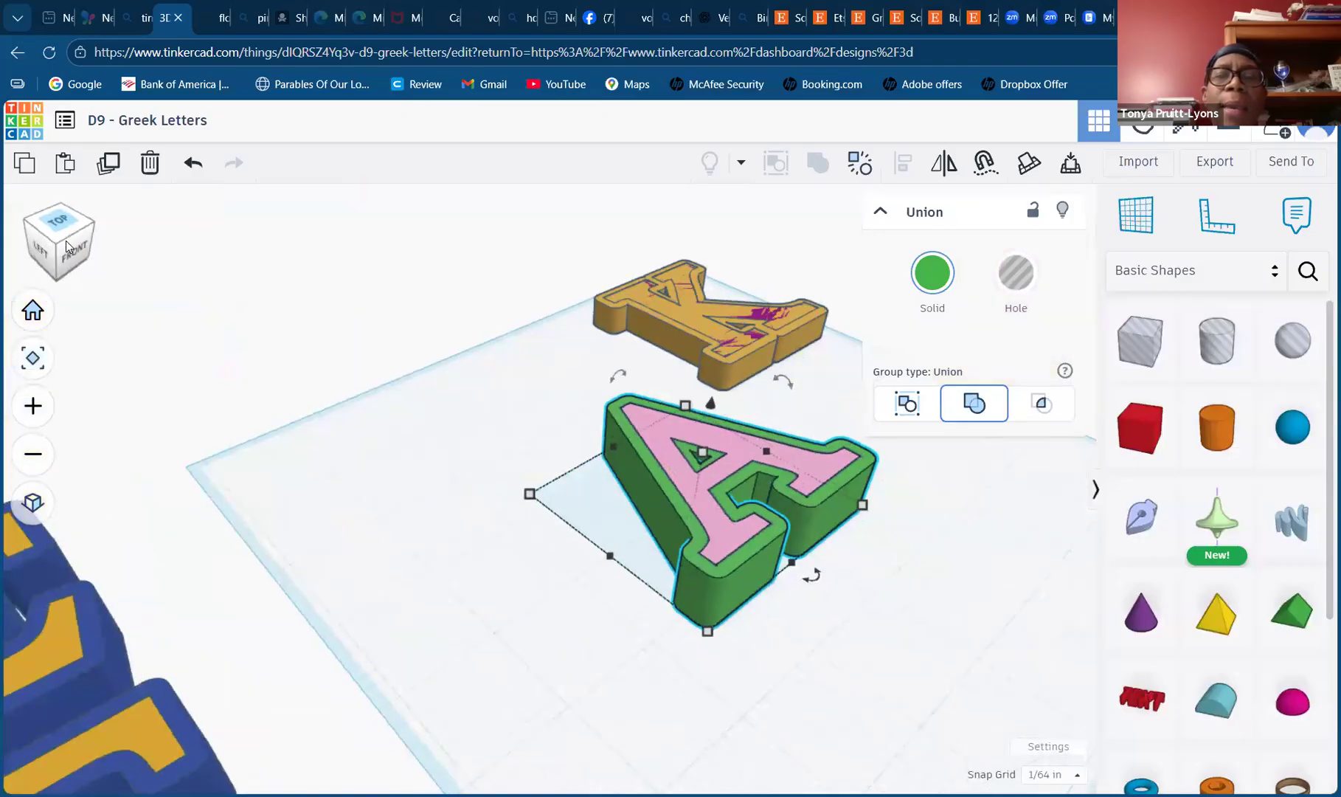
{"action": "left_click", "coordinate": [66, 242]}
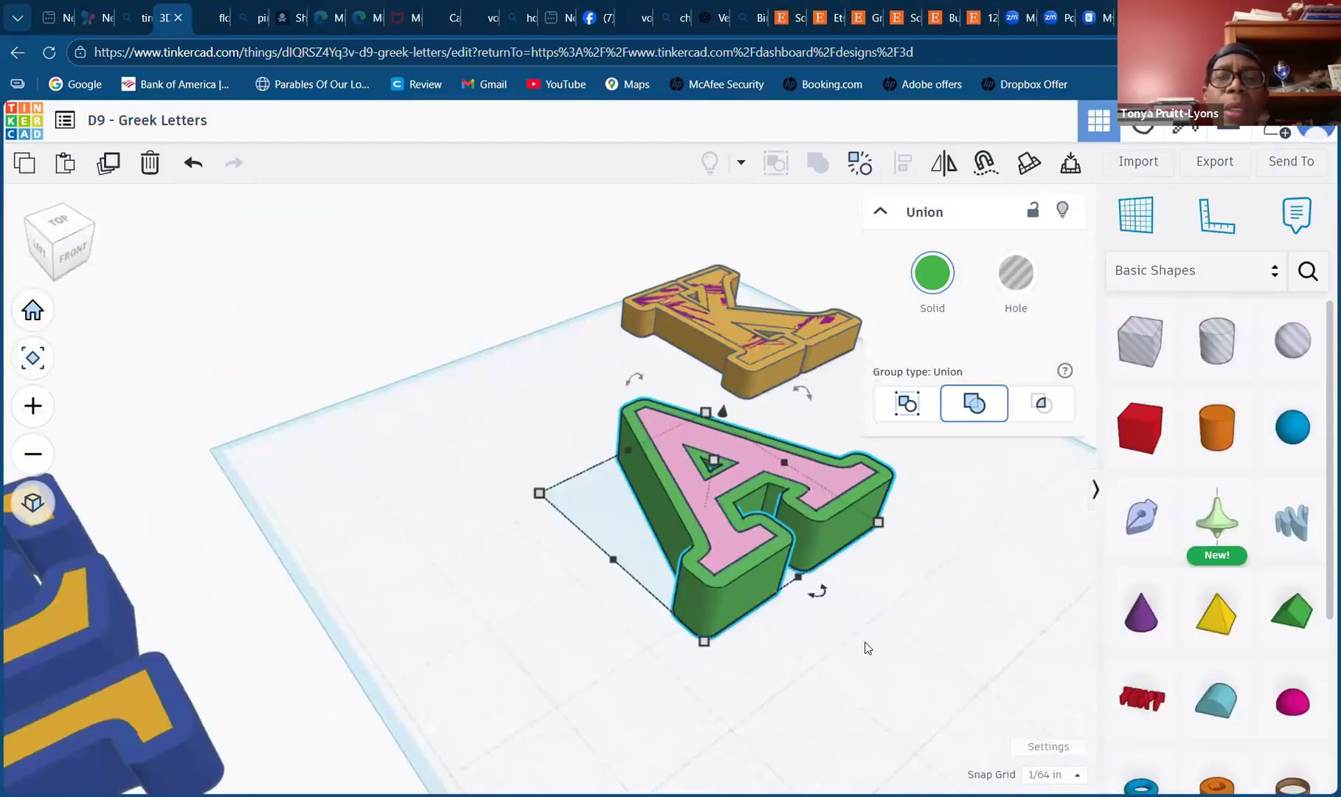
{"action": "left_click_drag", "start_coordinate": [947, 627], "coordinate": [620, 510]}
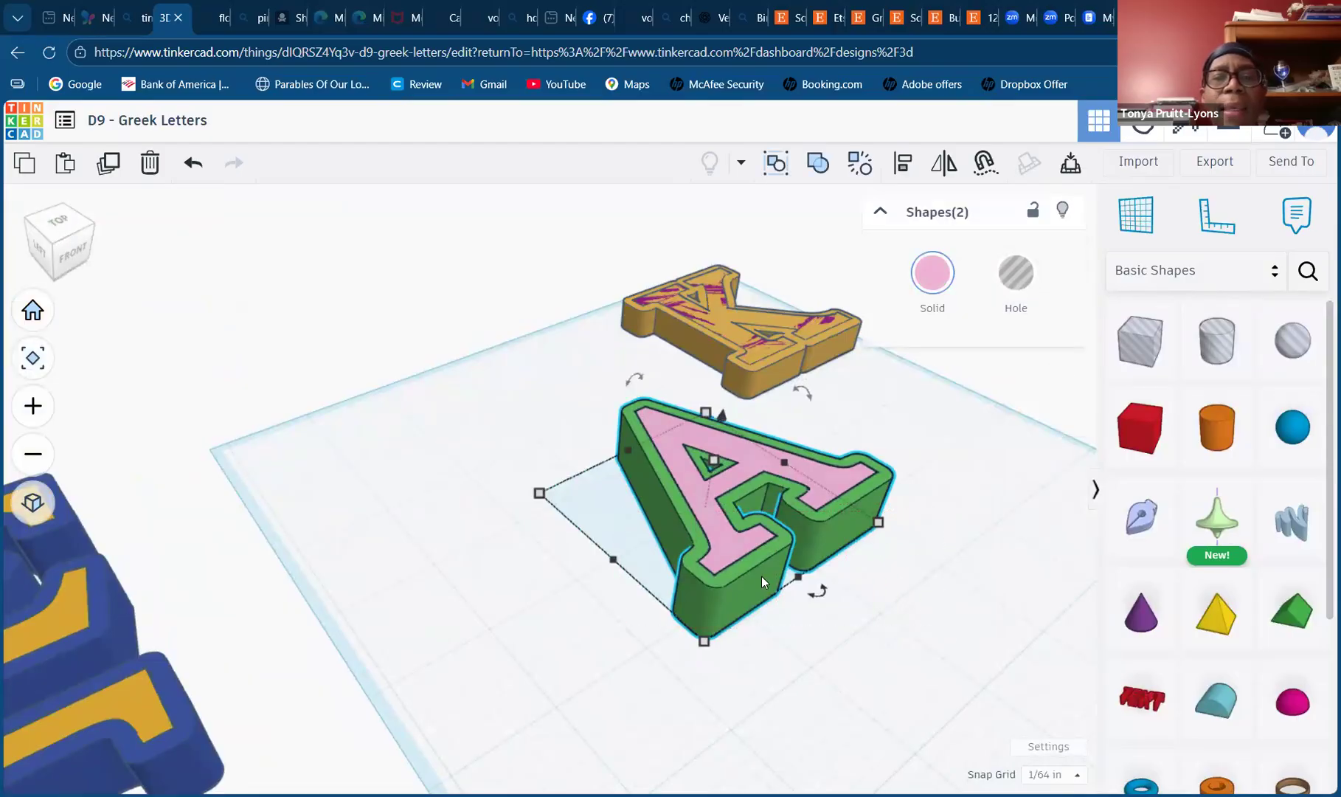
{"action": "left_click_drag", "start_coordinate": [650, 565], "coordinate": [382, 565]}
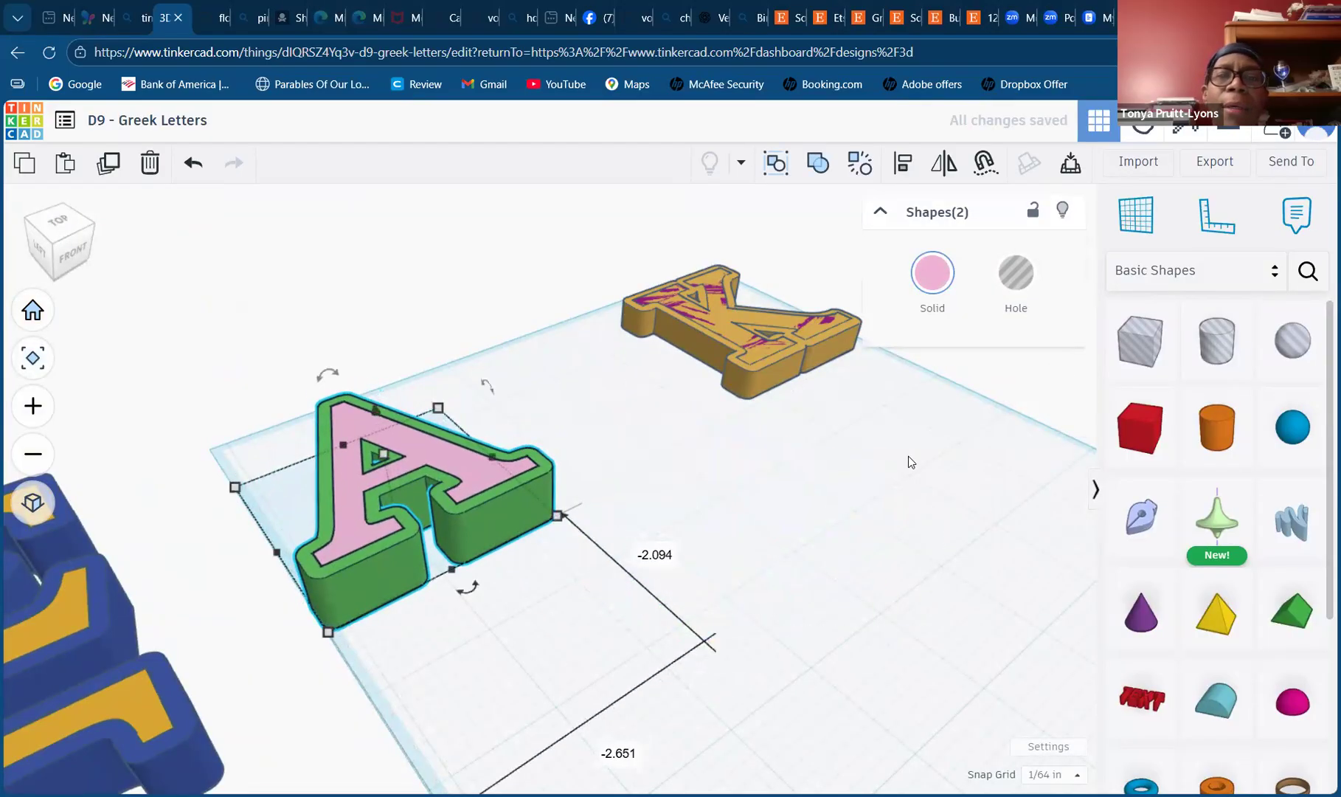
- Move both layers of the tan Kappa together about -2.33 in and 3.09 in across the workplane, closer to the Alpha
{"action": "left_click_drag", "start_coordinate": [608, 243], "coordinate": [842, 422]}
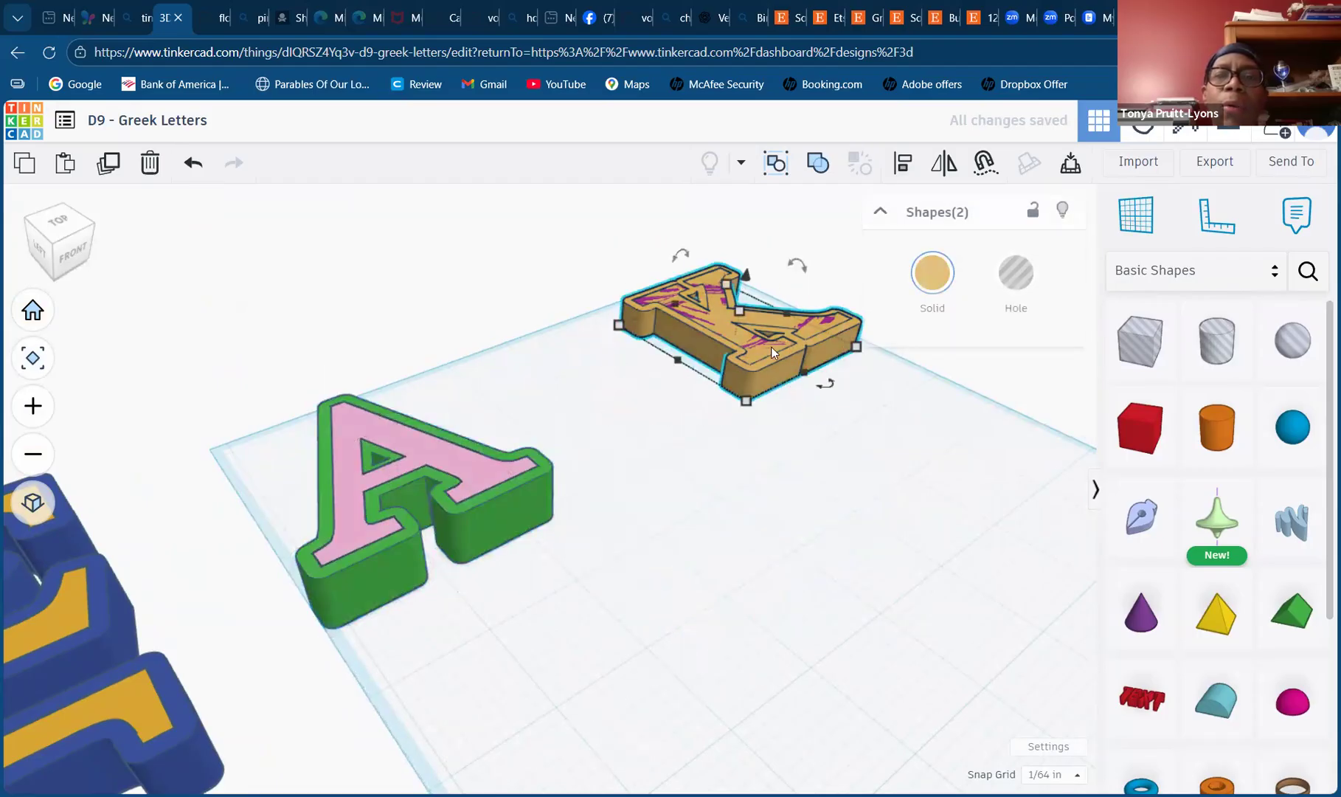
{"action": "left_click_drag", "start_coordinate": [812, 534], "coordinate": [861, 547]}
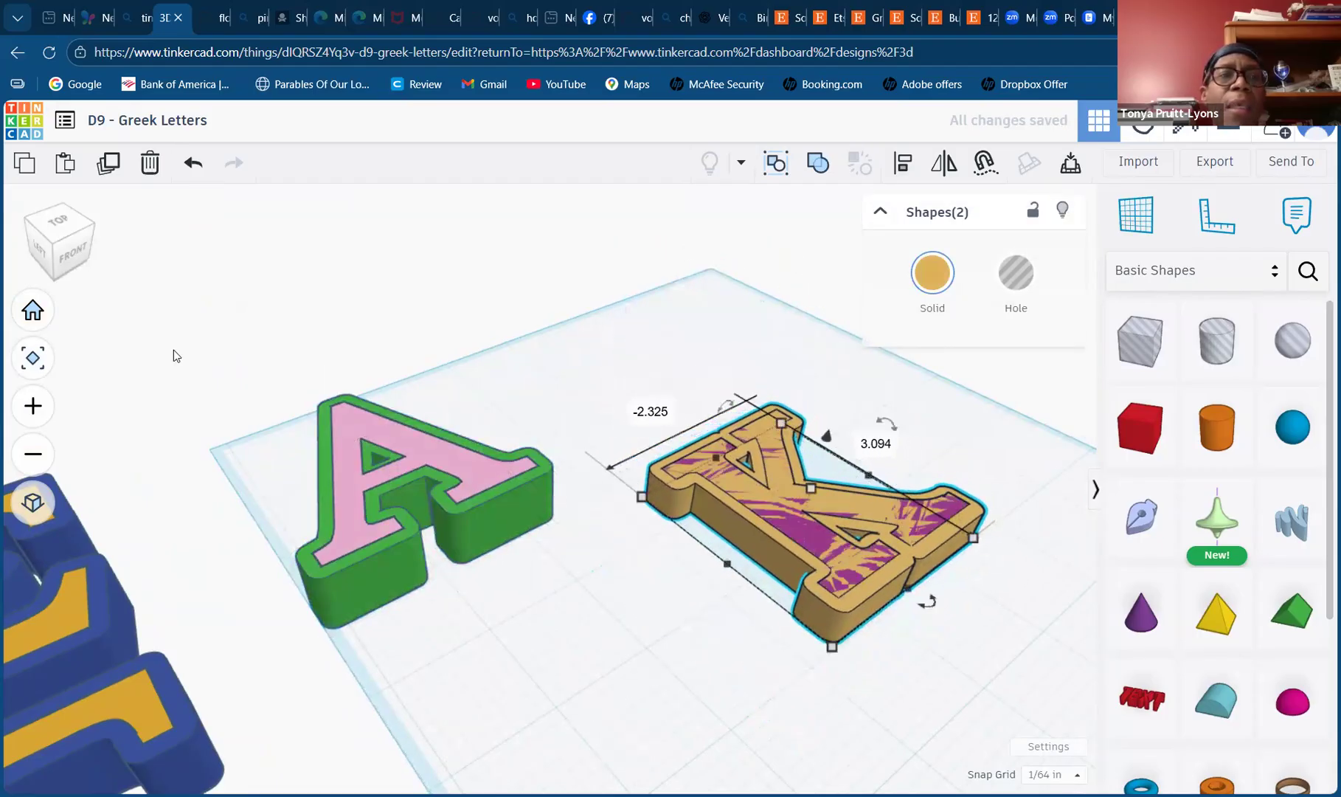
- Recolor both layers of the tan Kappa with the medium green preset used on the Alpha
{"action": "left_click", "coordinate": [47, 243]}
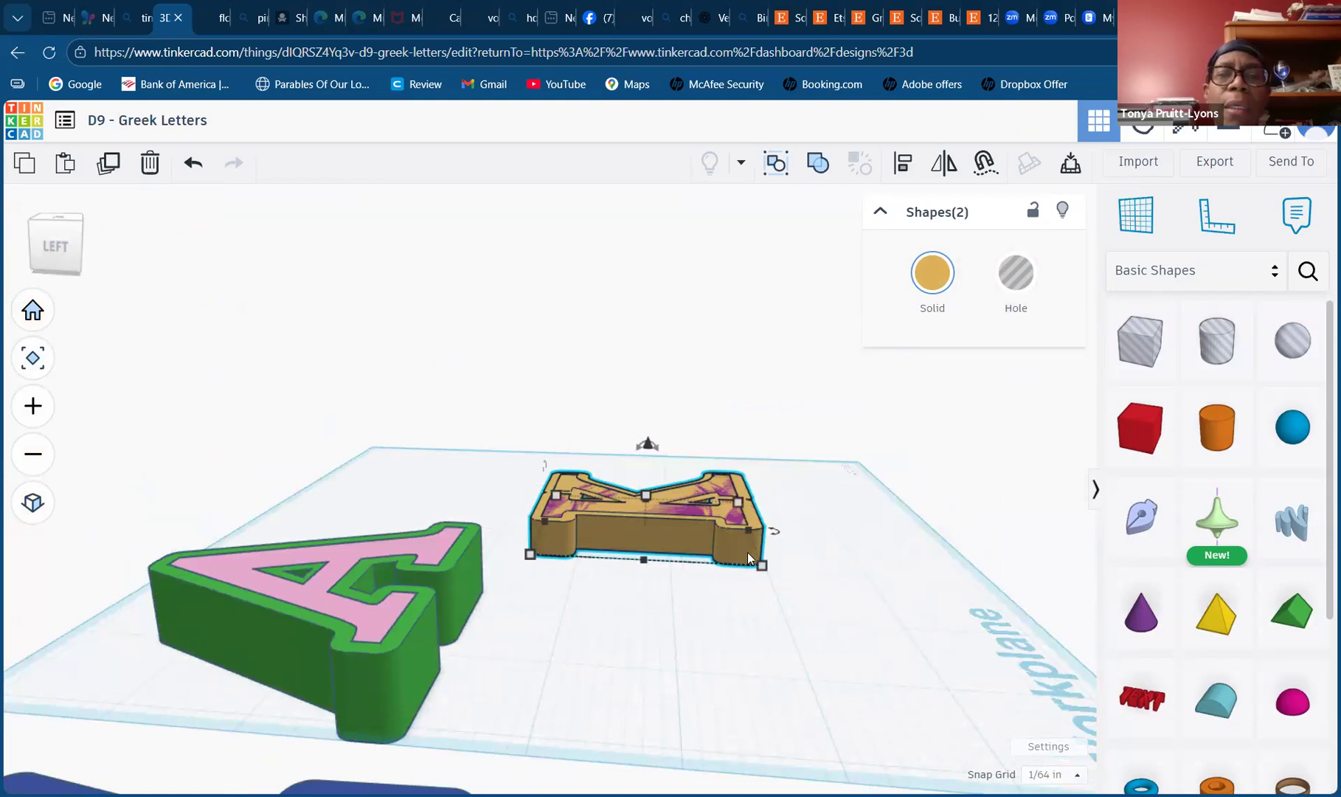
{"action": "left_click", "coordinate": [939, 286]}
{"action": "left_click", "coordinate": [857, 371]}
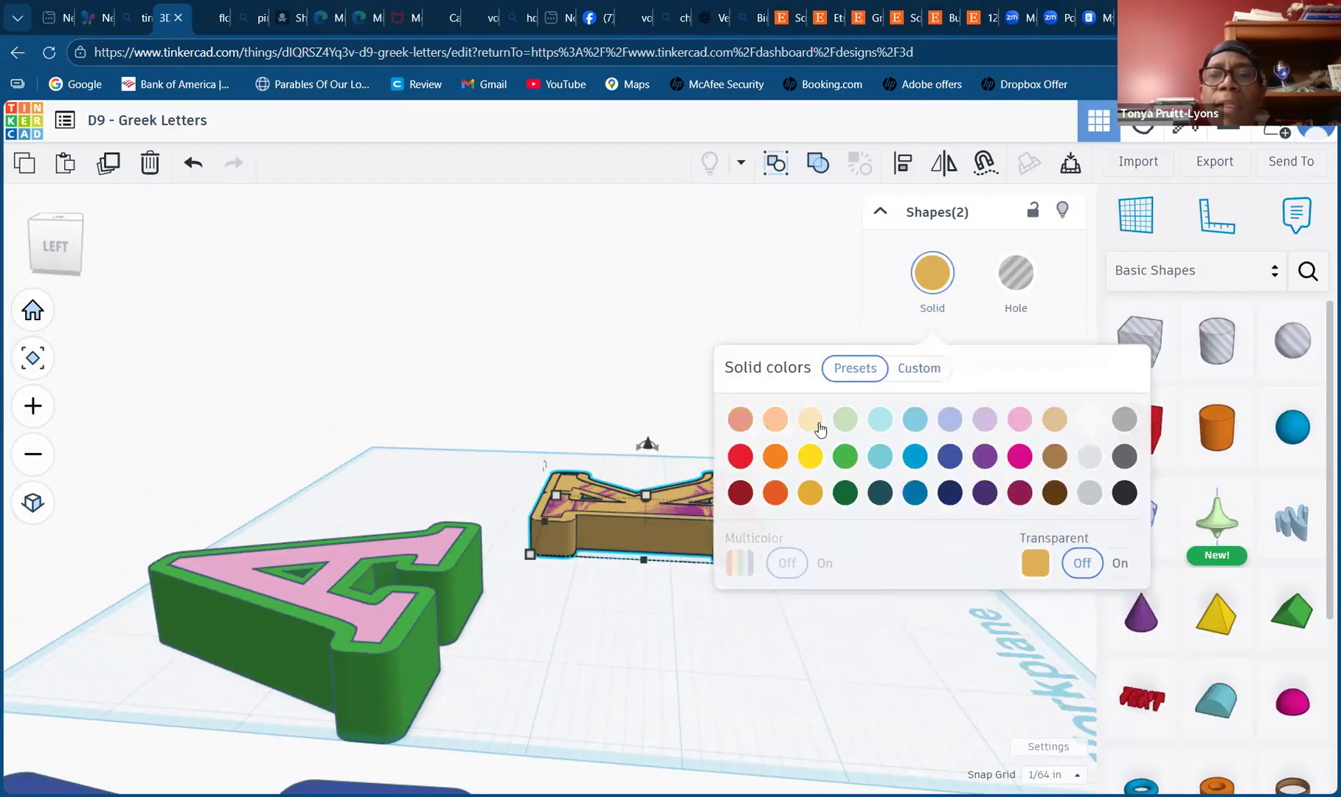
{"action": "left_click", "coordinate": [845, 456]}
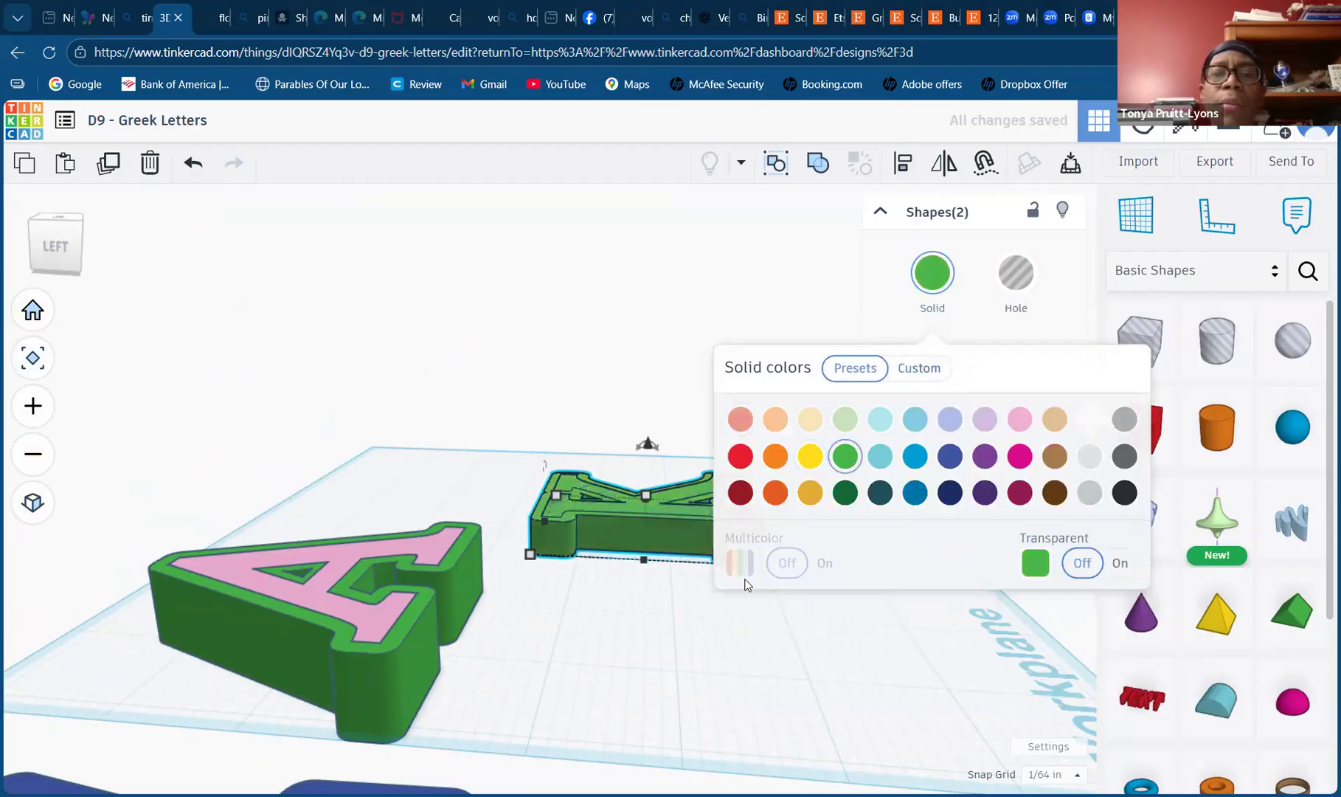
{"action": "left_click", "coordinate": [818, 609]}
- Lift the outer green Kappa clear of the inner one and recolor the inner Kappa light pink
{"action": "left_click", "coordinate": [651, 506]}
{"action": "left_click_drag", "start_coordinate": [646, 445], "coordinate": [672, 297]}
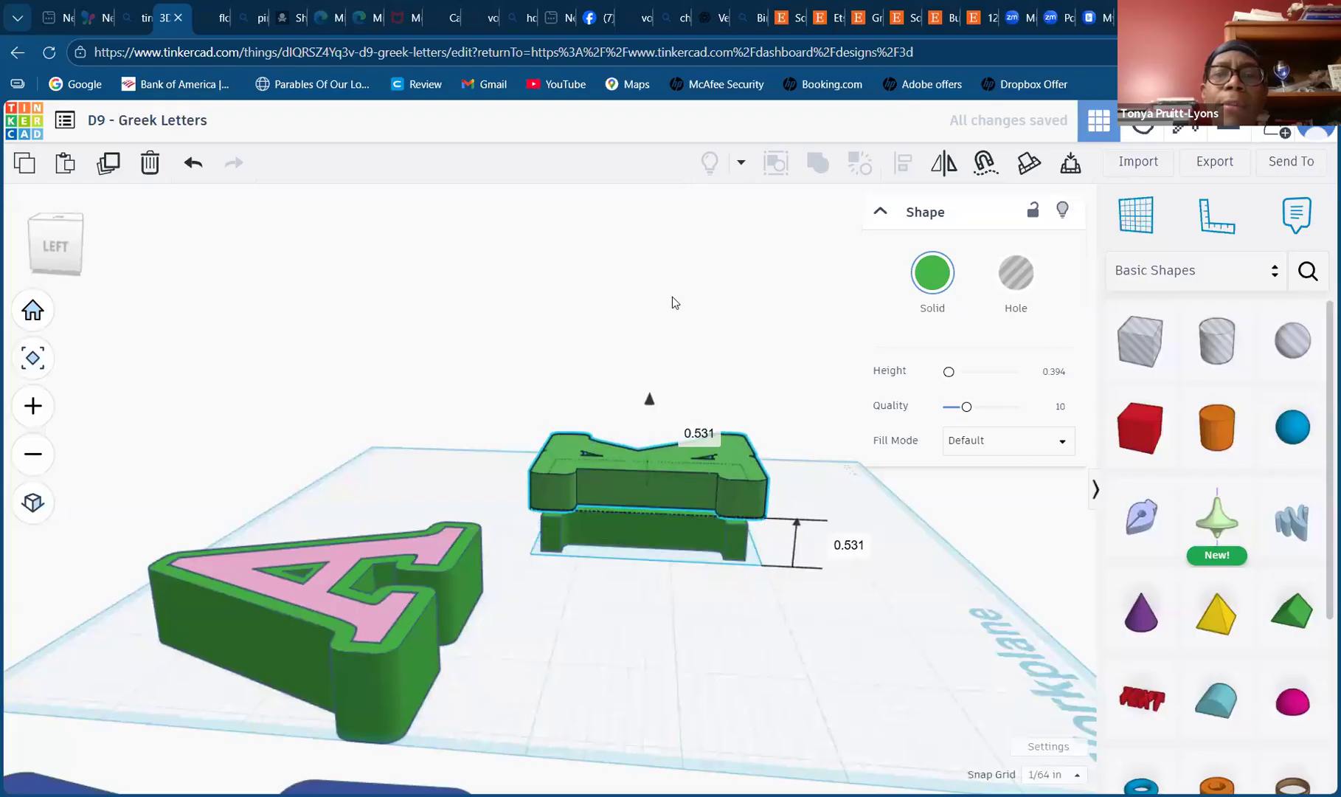
{"action": "left_click", "coordinate": [692, 529]}
{"action": "left_click", "coordinate": [933, 273]}
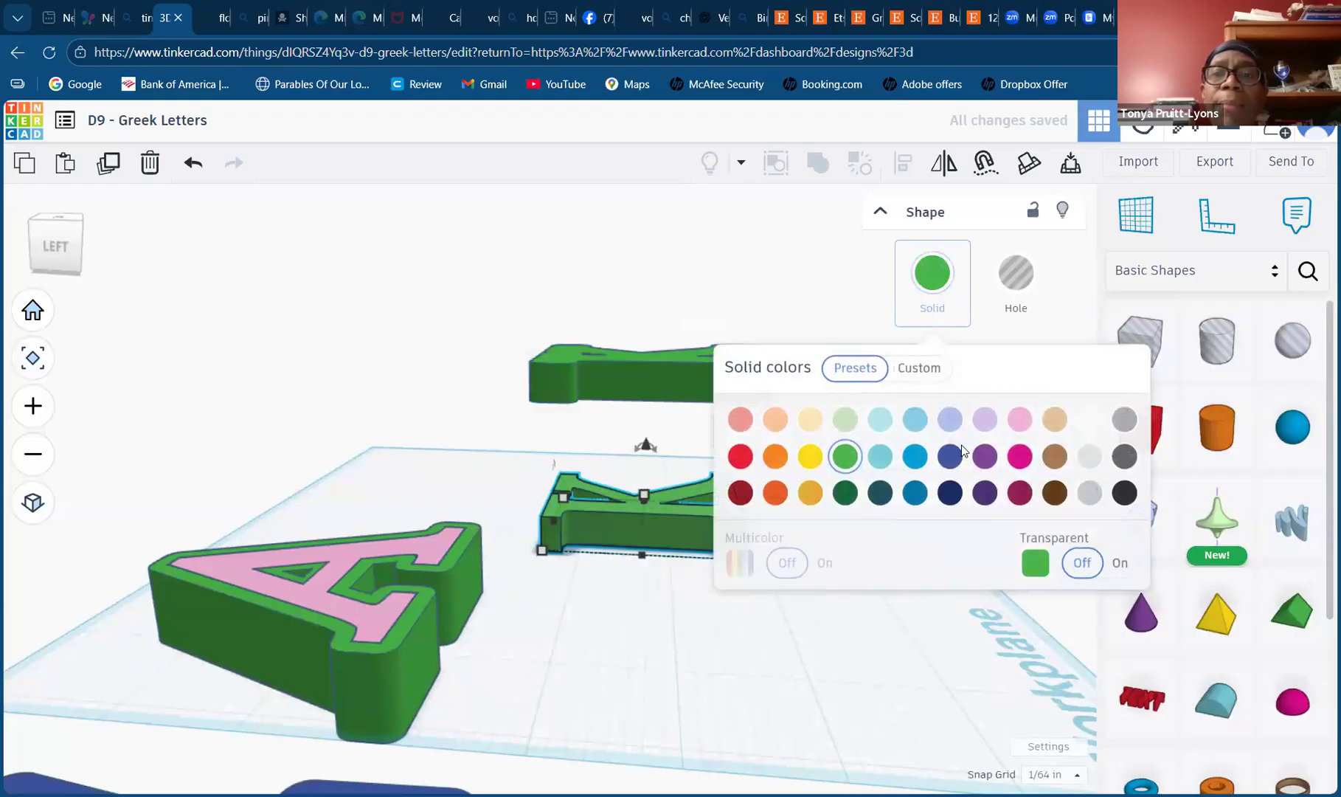
{"action": "left_click", "coordinate": [1019, 419]}
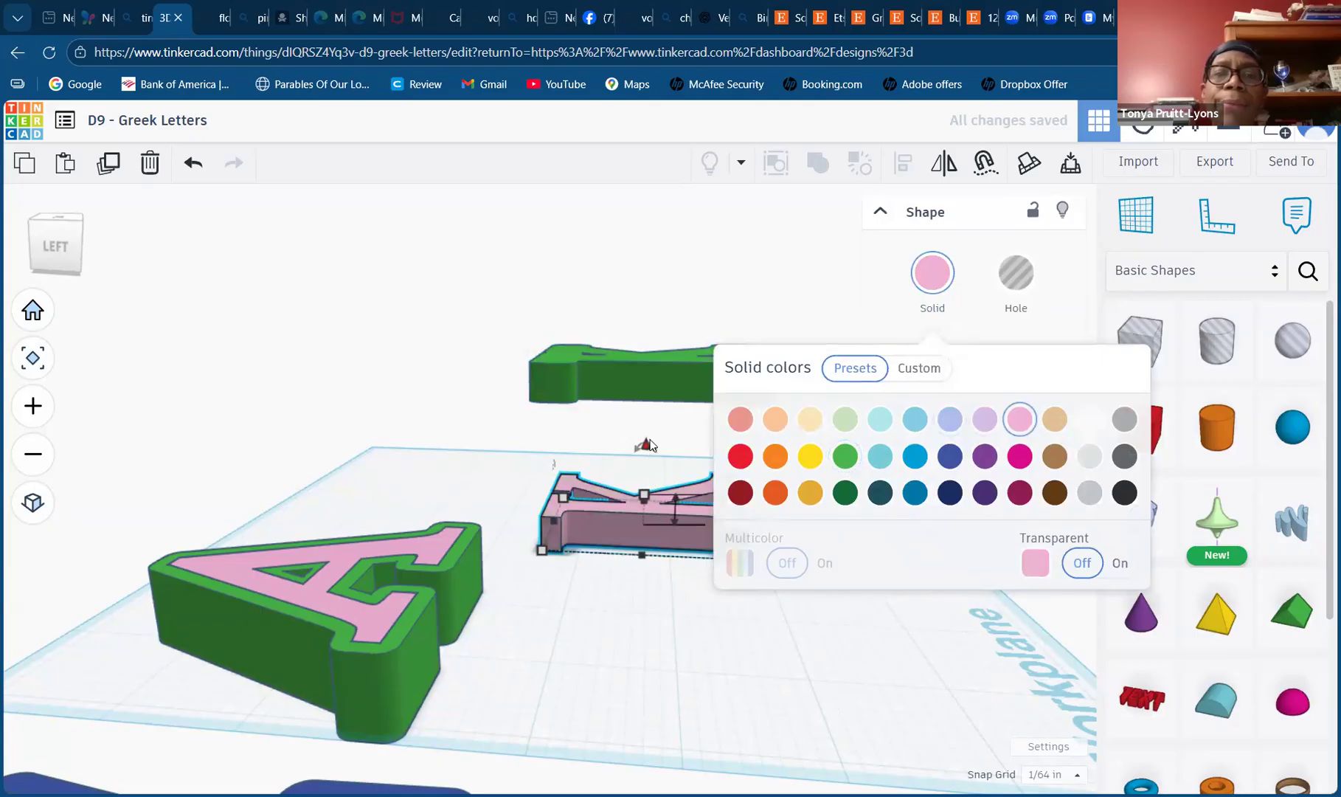
- Raise the pink Kappa about 2.72 in, above the green one, and drop the green Kappa back onto the workplane
{"action": "left_click_drag", "start_coordinate": [649, 444], "coordinate": [654, 203]}
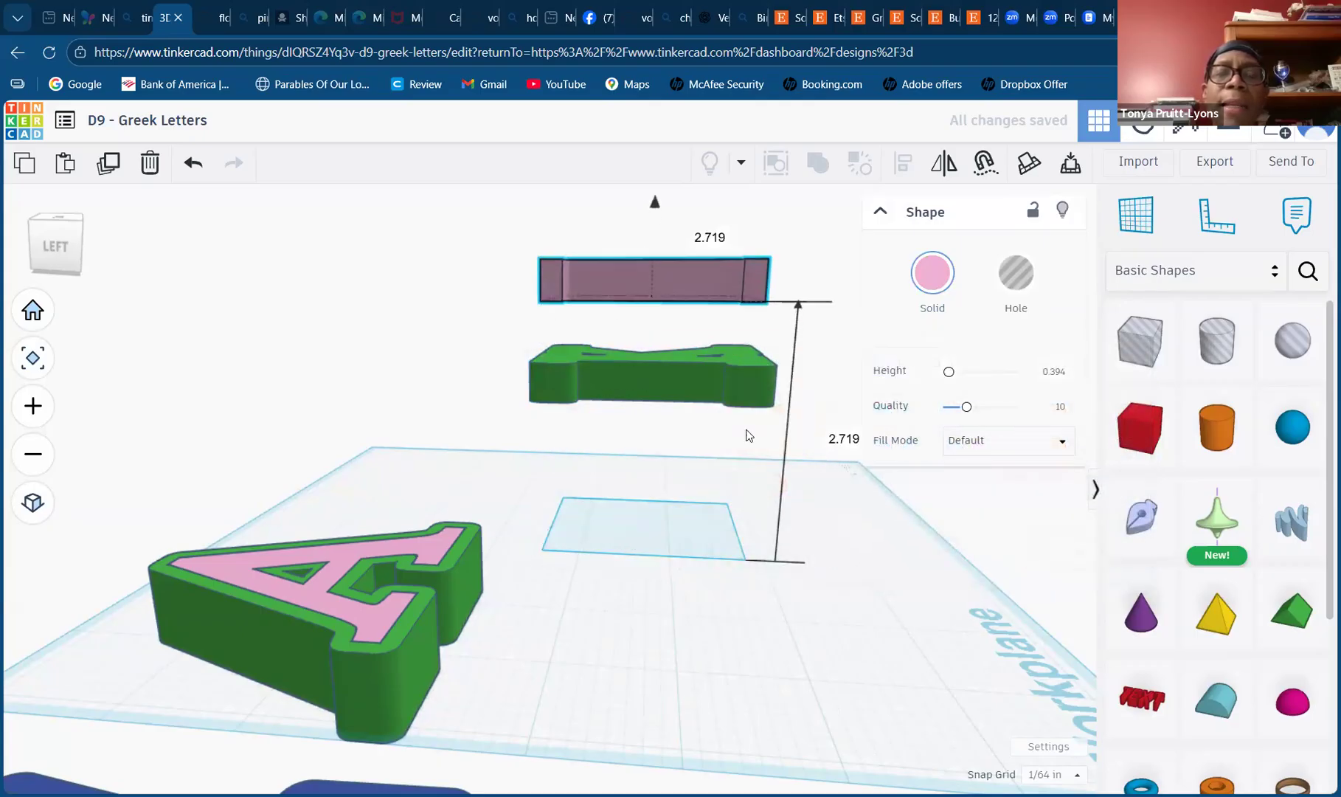
{"action": "left_click", "coordinate": [654, 391]}
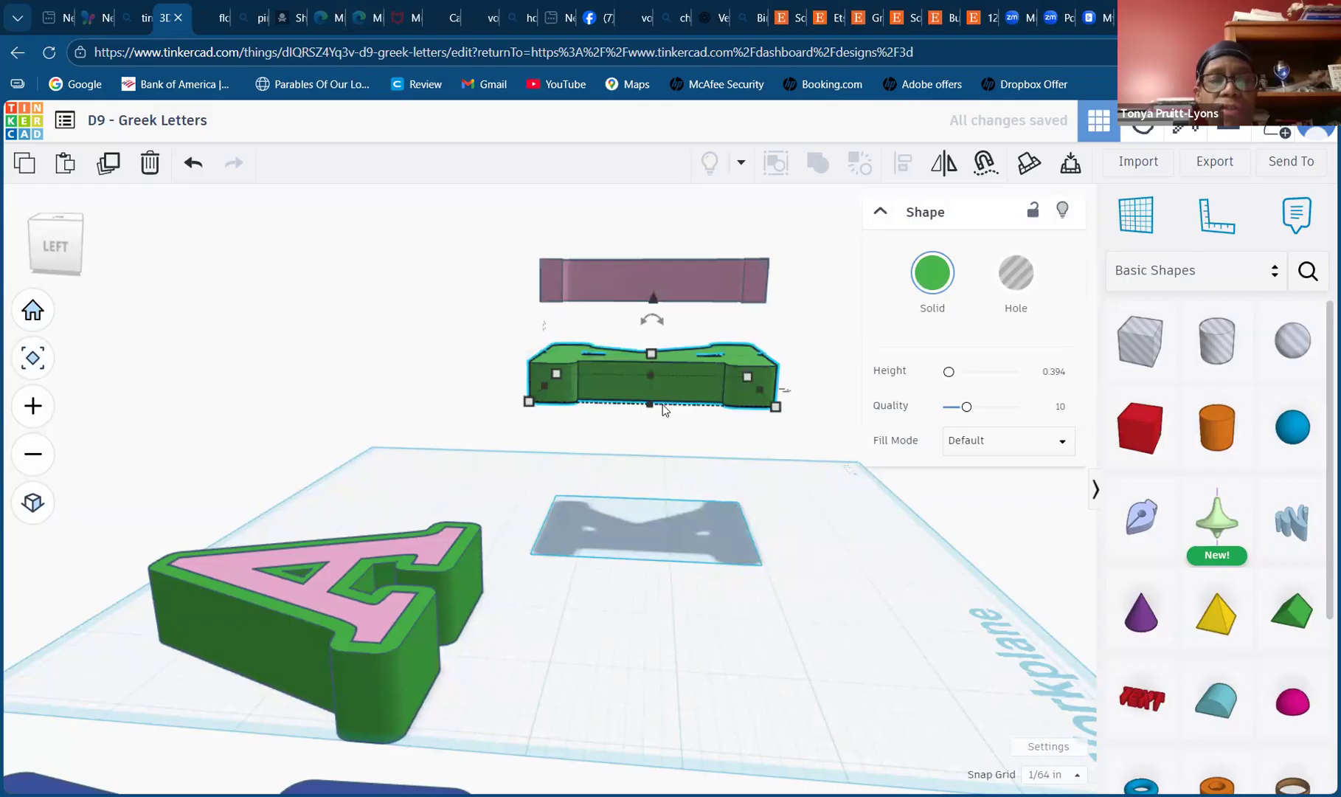
{"action": "key", "text": "d"}
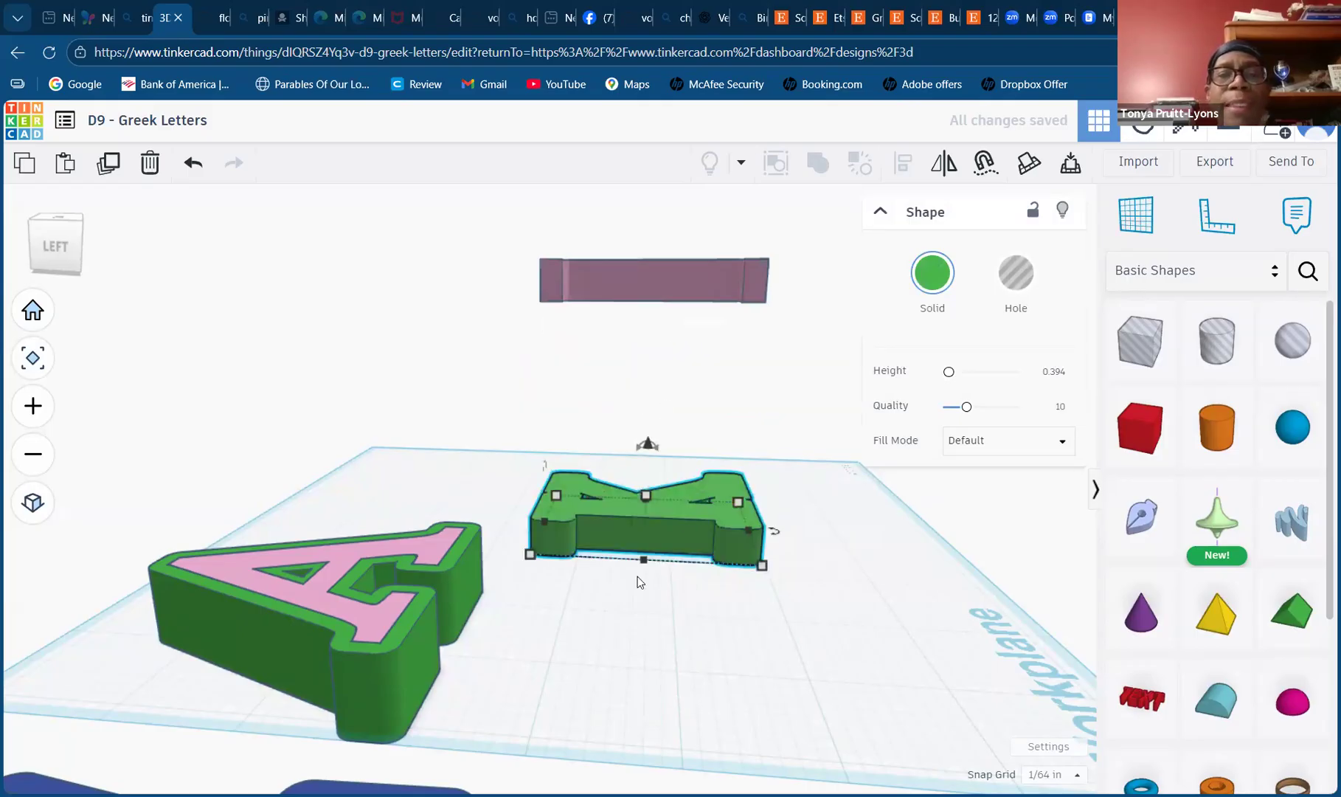
- Set the green Kappa's height to 0.650 in
{"action": "mouse_move", "coordinate": [646, 494]}
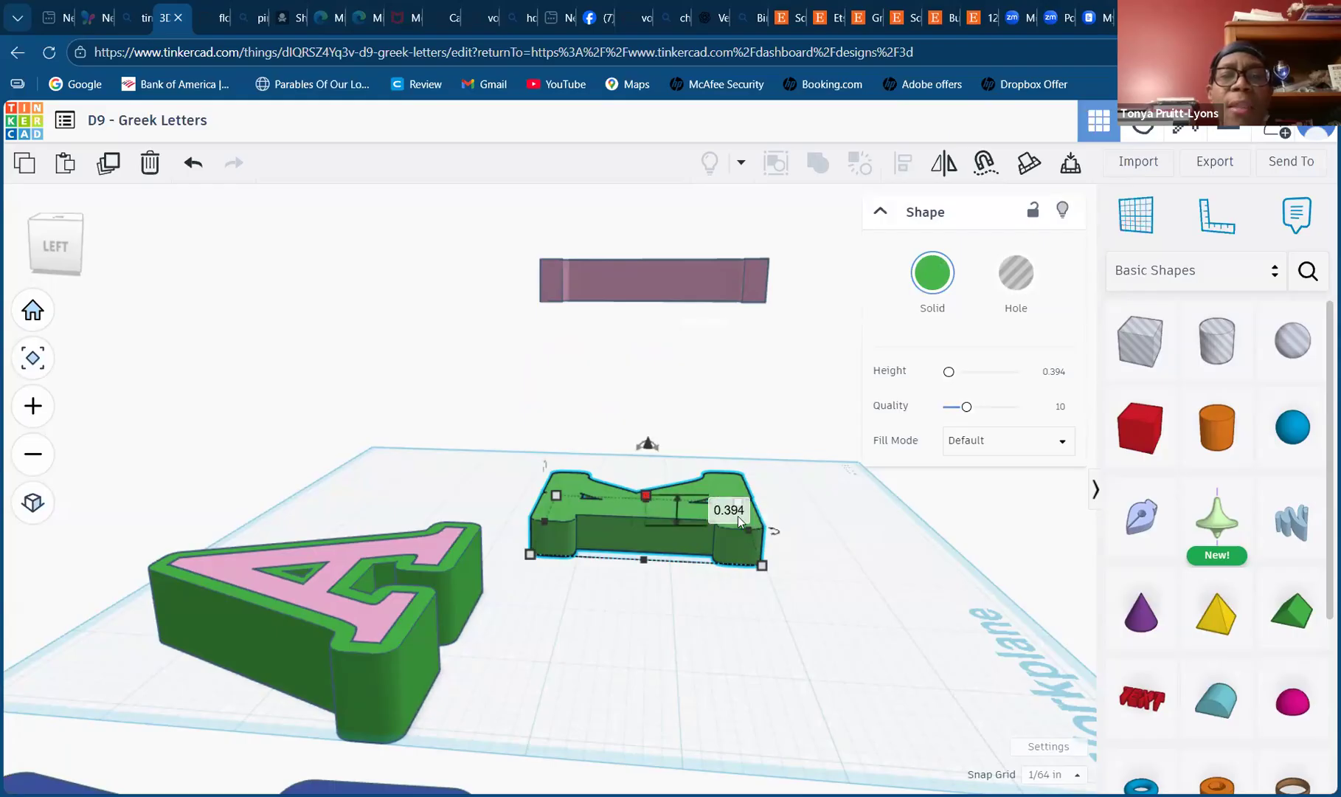
{"action": "left_click", "coordinate": [735, 510]}
{"action": "type", "text": "0.650"}
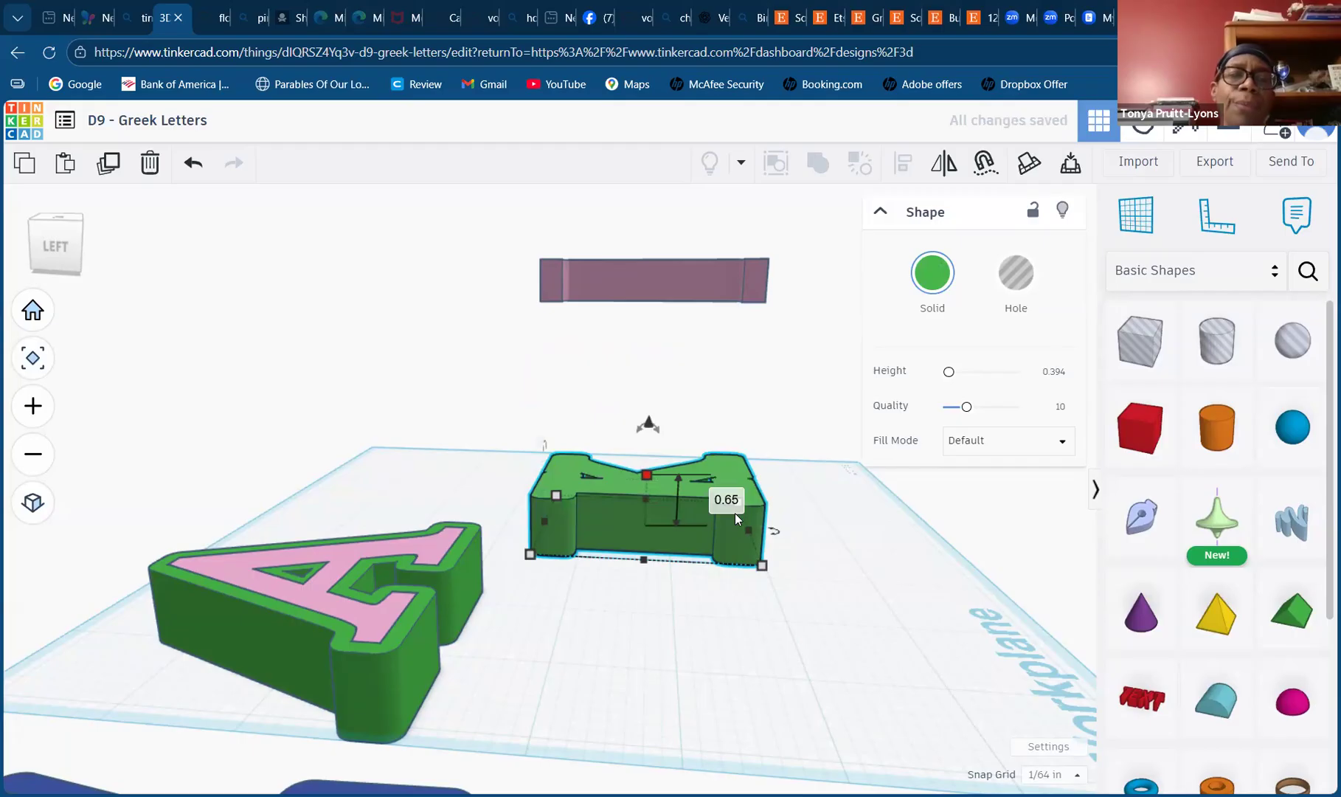
- Duplicate the pink Kappa as a hole and lower the hole about 0.70 in, between the pink and green letters
{"action": "left_click", "coordinate": [675, 281]}
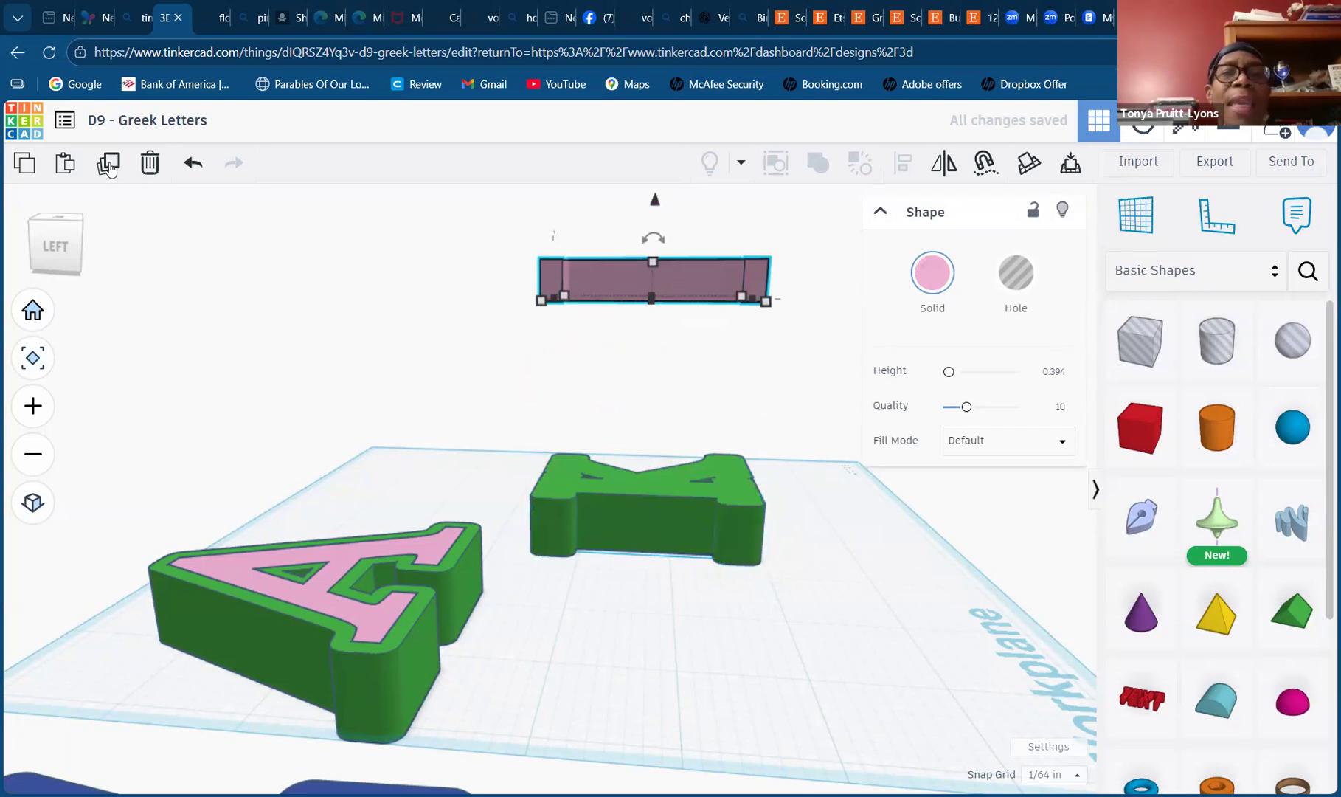
{"action": "left_click", "coordinate": [1019, 289]}
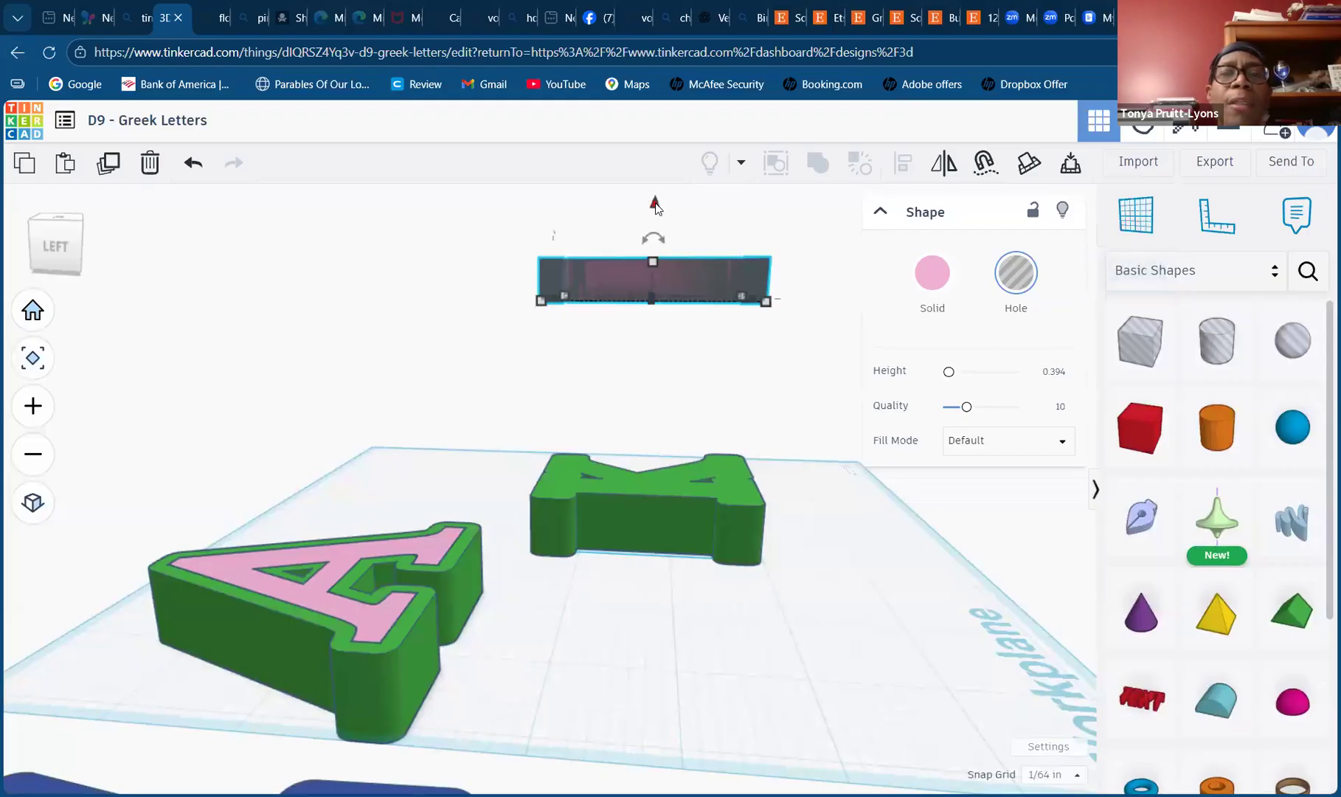
{"action": "left_click_drag", "start_coordinate": [658, 211], "coordinate": [668, 269]}
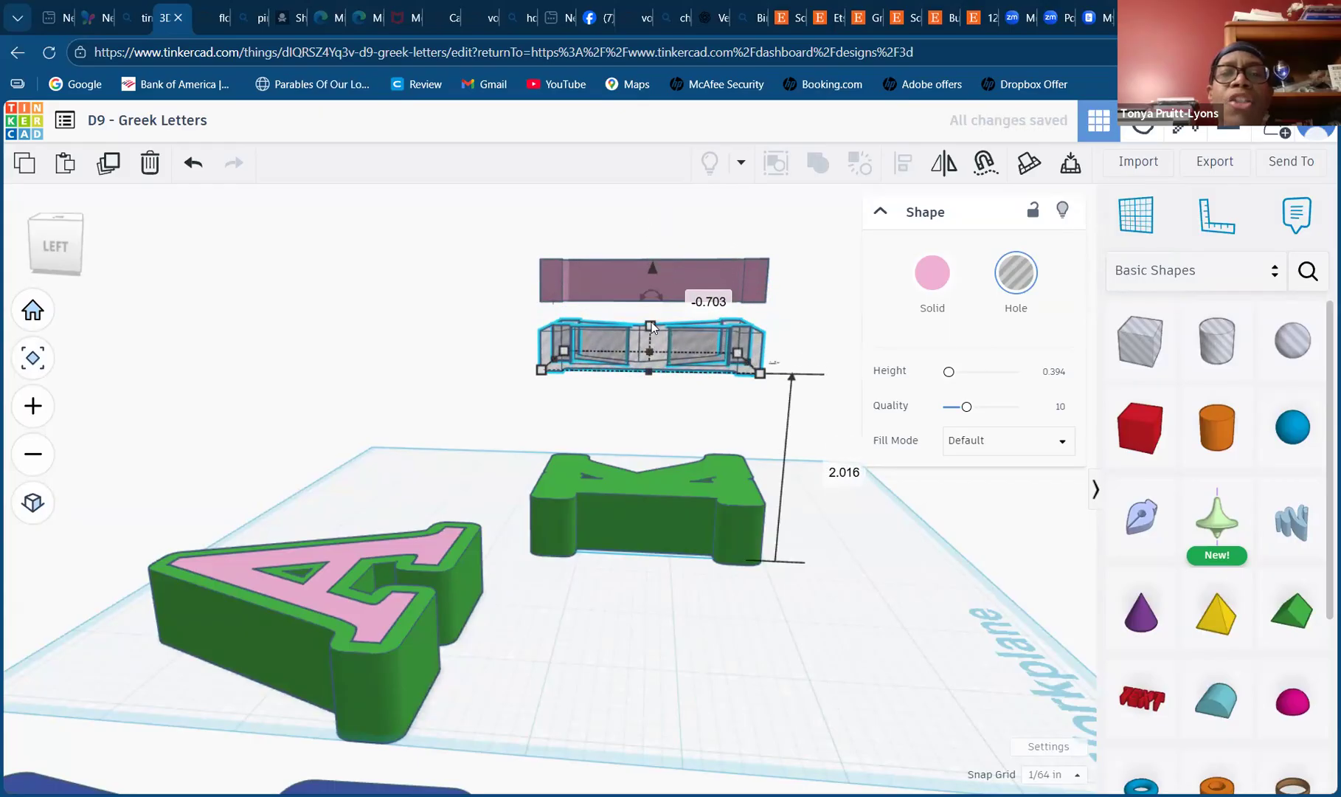
- Set the Kappa hole's height to 0.050 in
{"action": "left_click", "coordinate": [742, 344]}
{"action": "key", "text": "Return"}
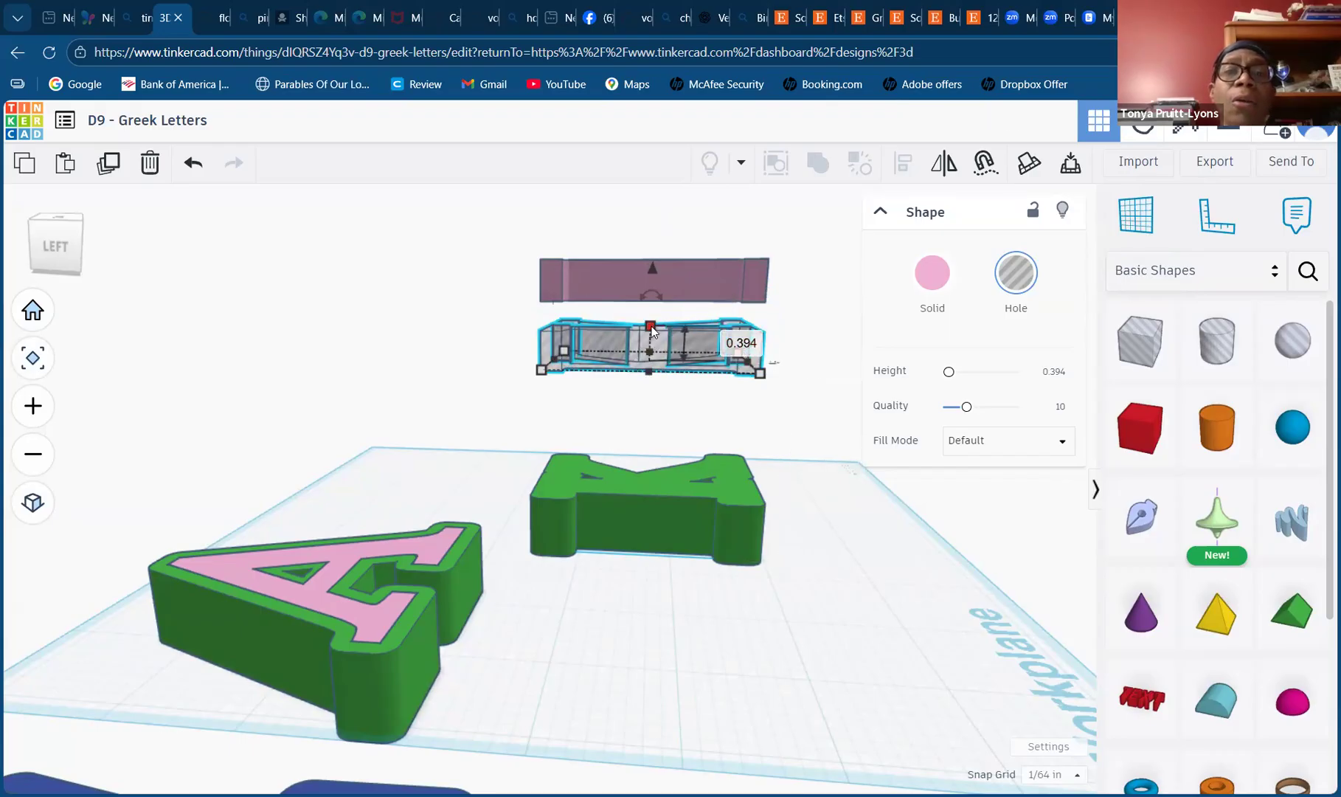
{"action": "left_click", "coordinate": [750, 340]}
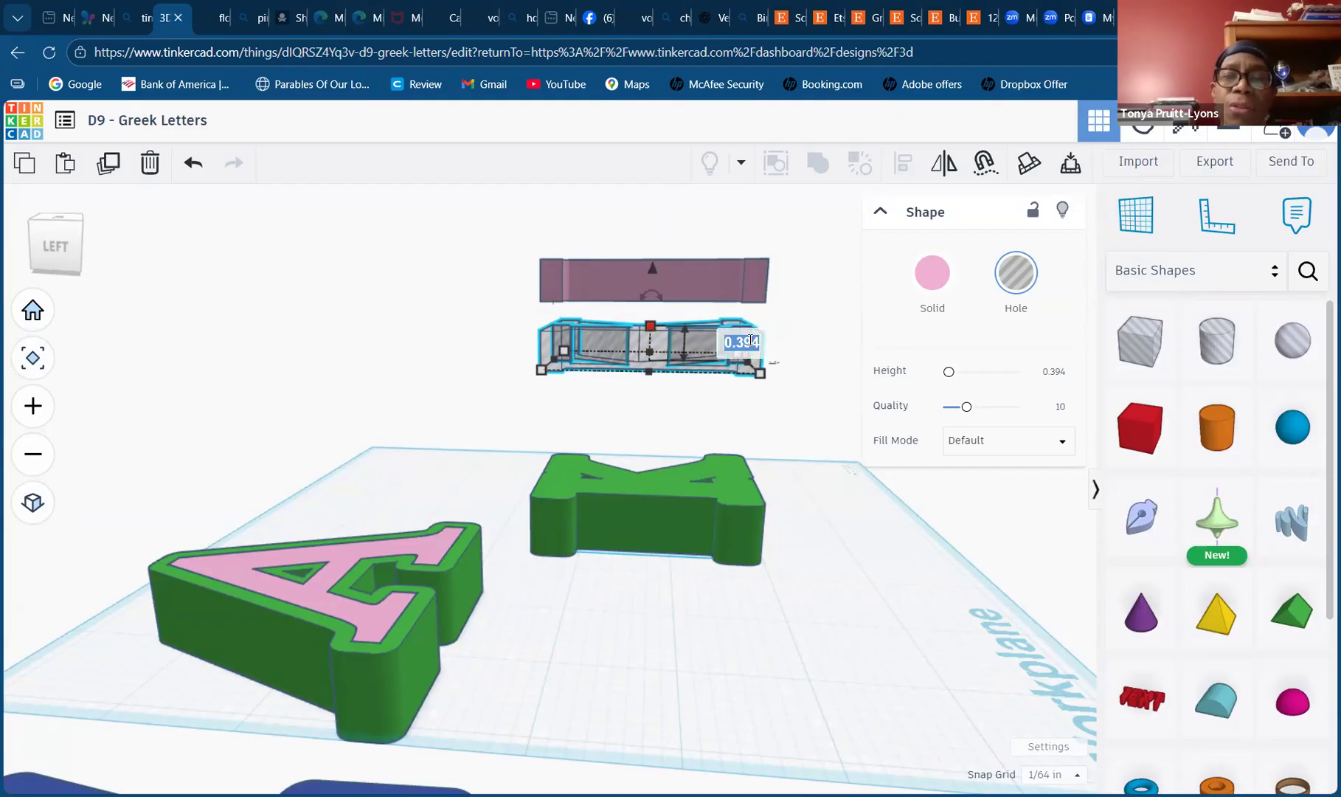
{"action": "type", "text": "0.050"}
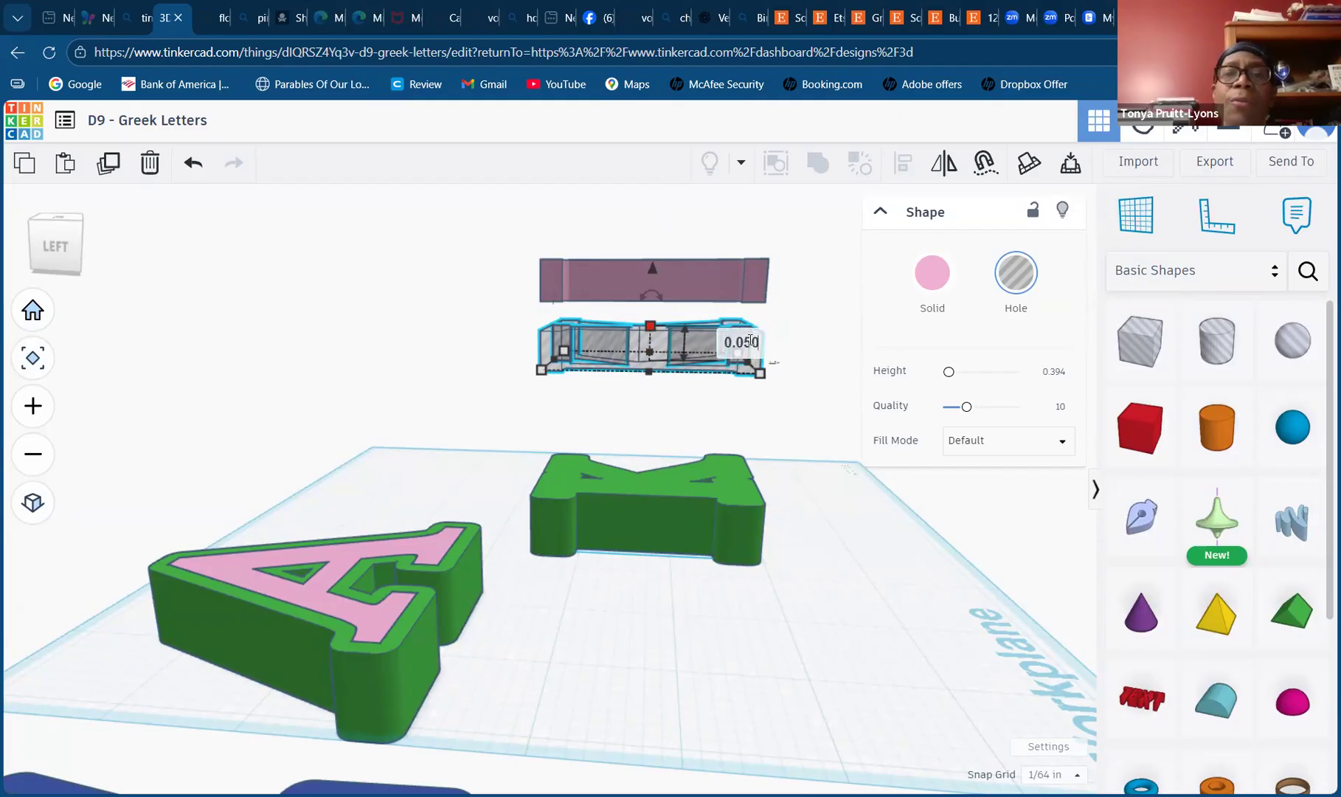
{"action": "key", "text": "Return"}
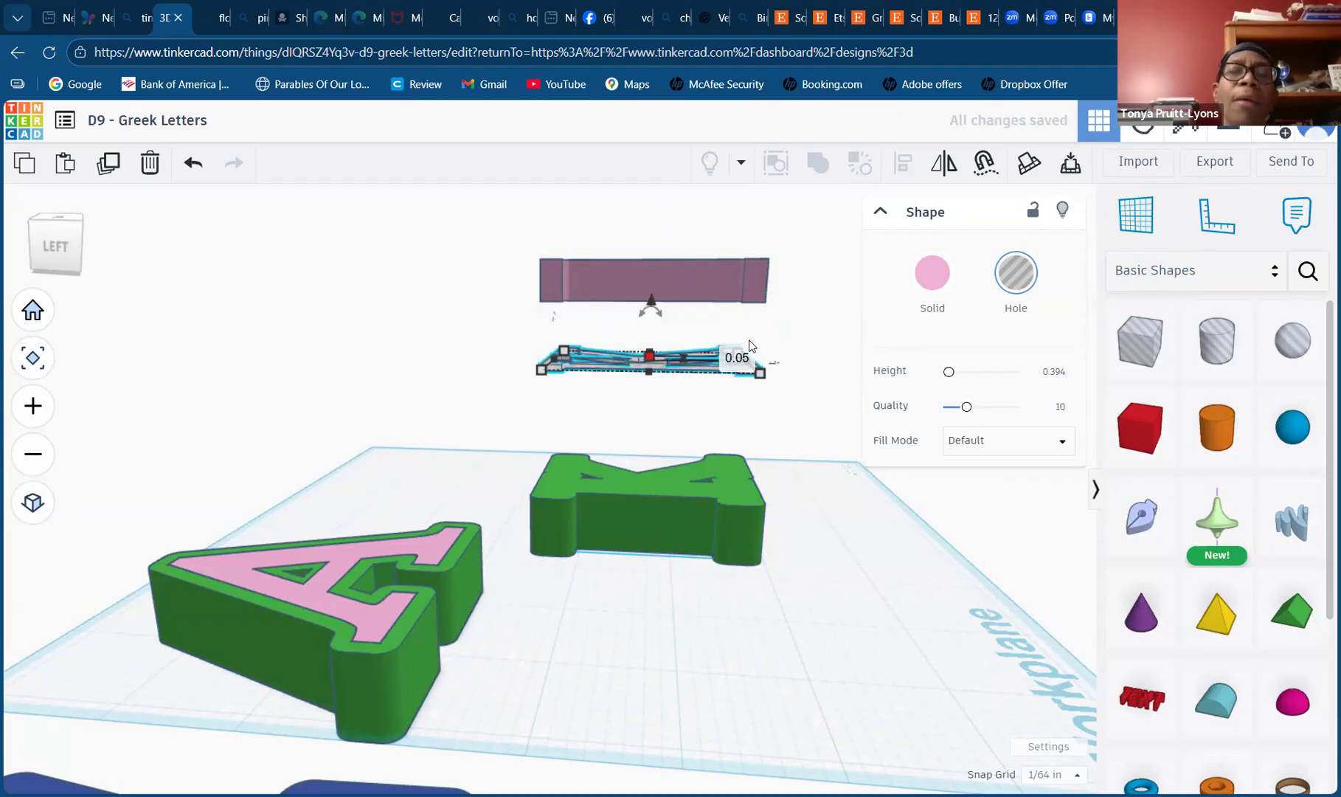
- Set the solid pink Kappa's height to 0.05 in
{"action": "left_click", "coordinate": [685, 283]}
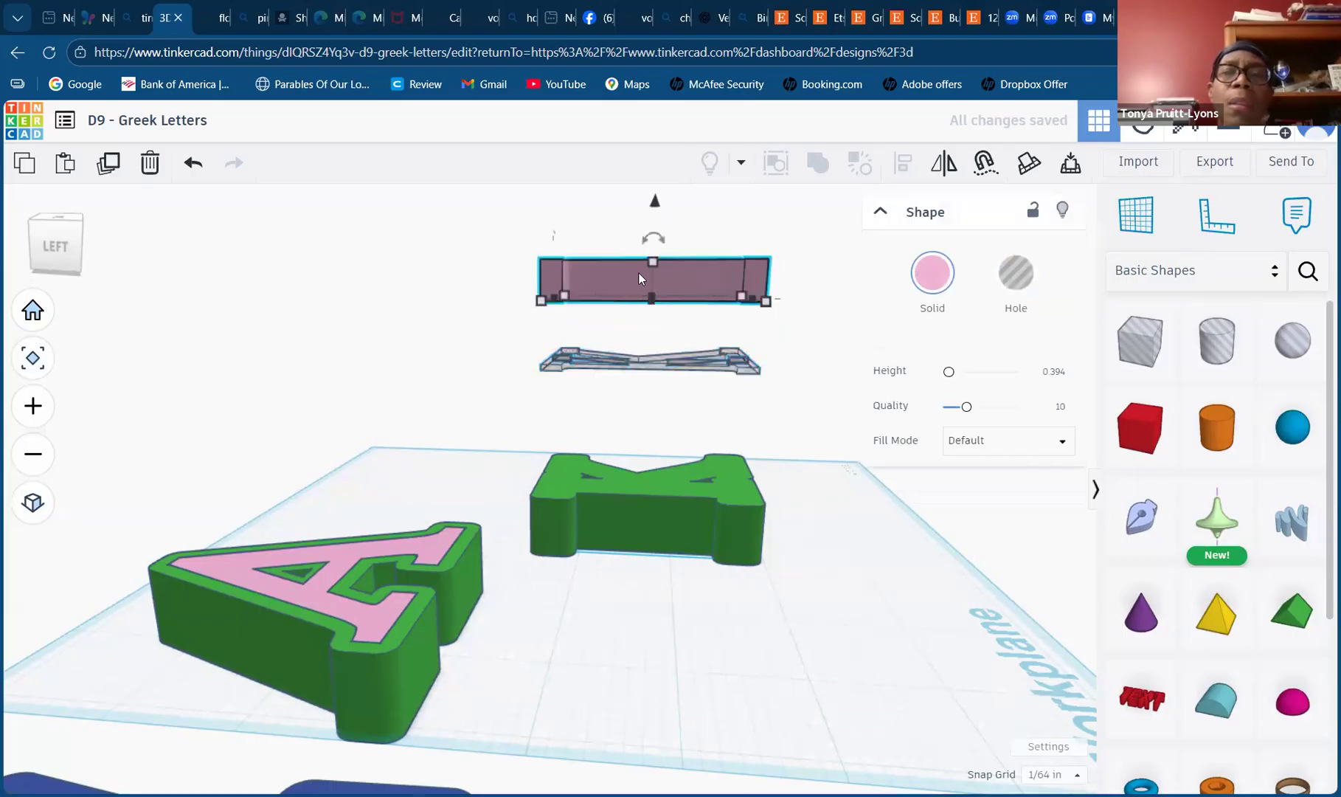
{"action": "left_click", "coordinate": [653, 262]}
{"action": "left_click", "coordinate": [759, 283]}
{"action": "type", "text": "0.05"}
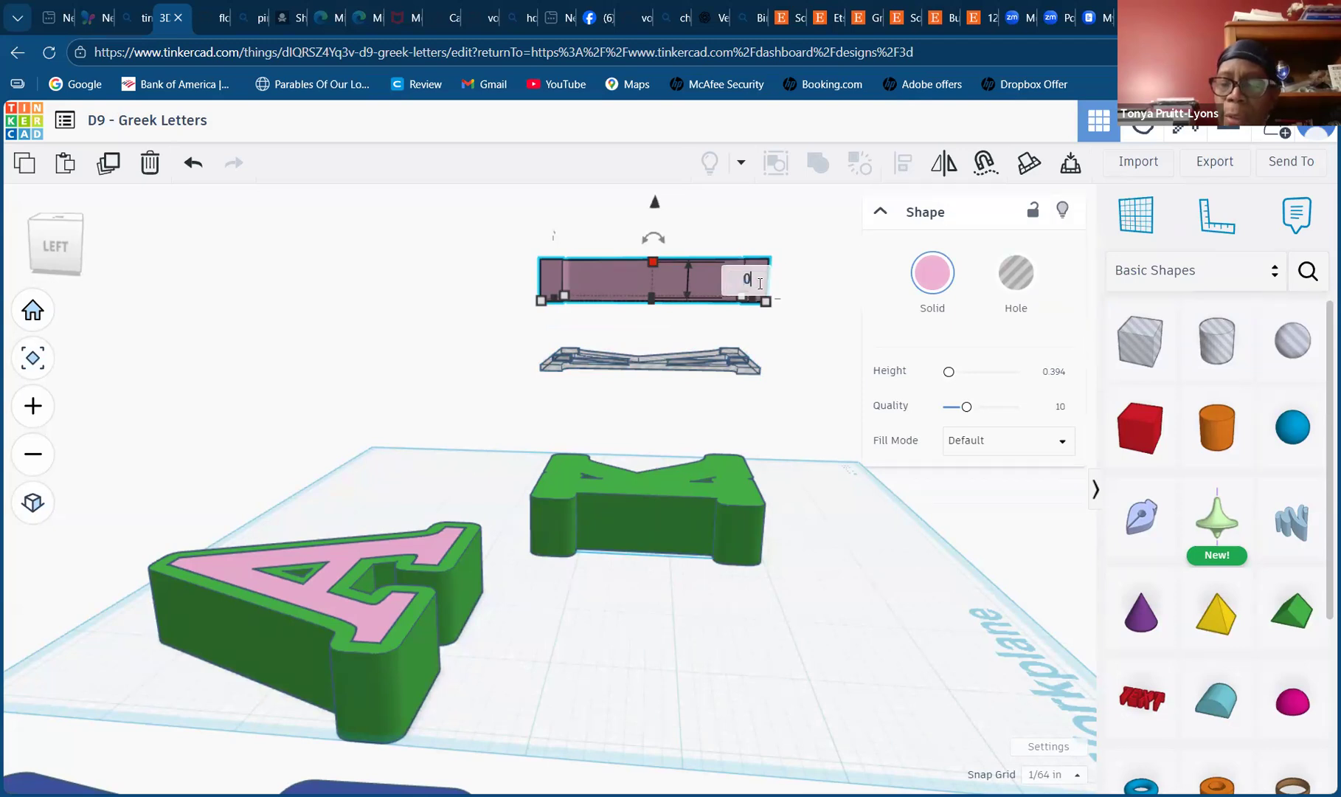
{"action": "key", "text": "Return"}
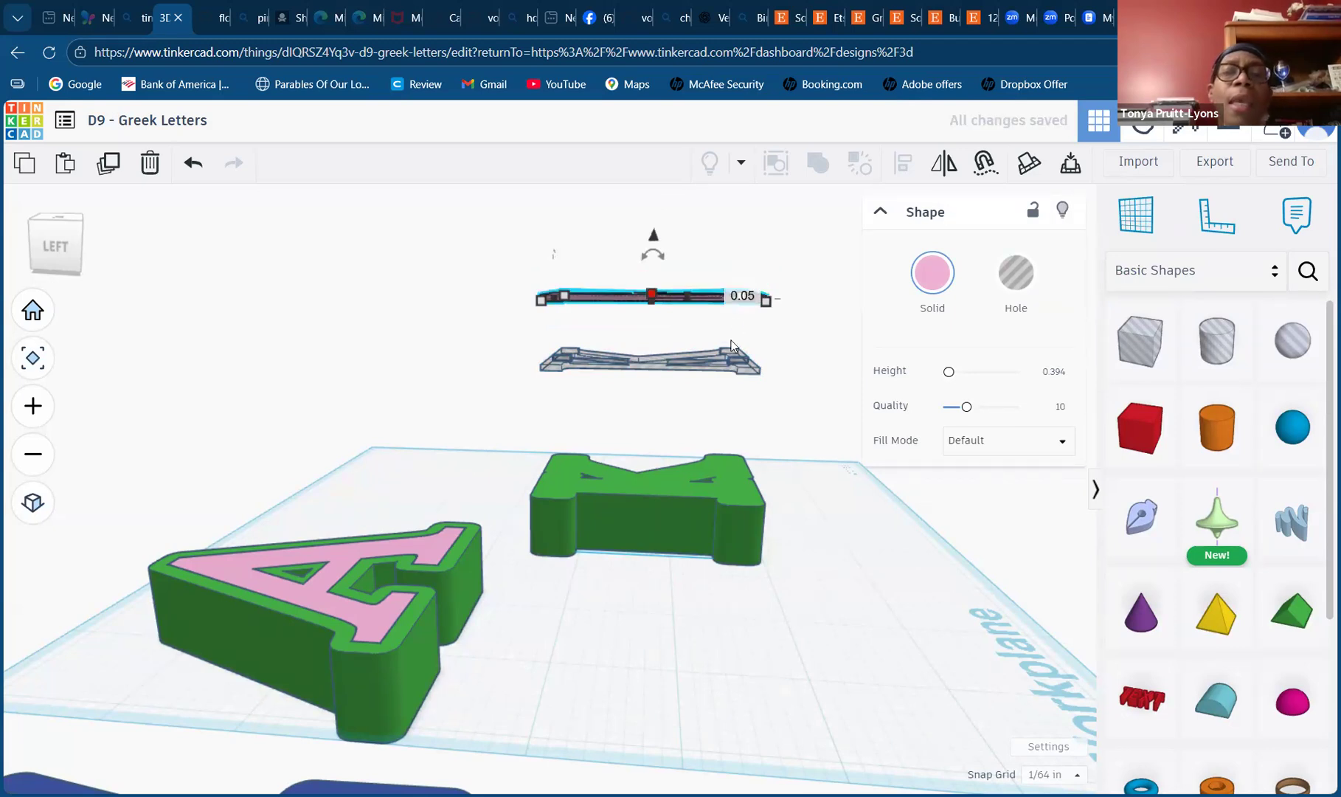
- Place a workplane on the green Kappa's top face and drop the Kappa hole onto it
{"action": "left_click", "coordinate": [1142, 239]}
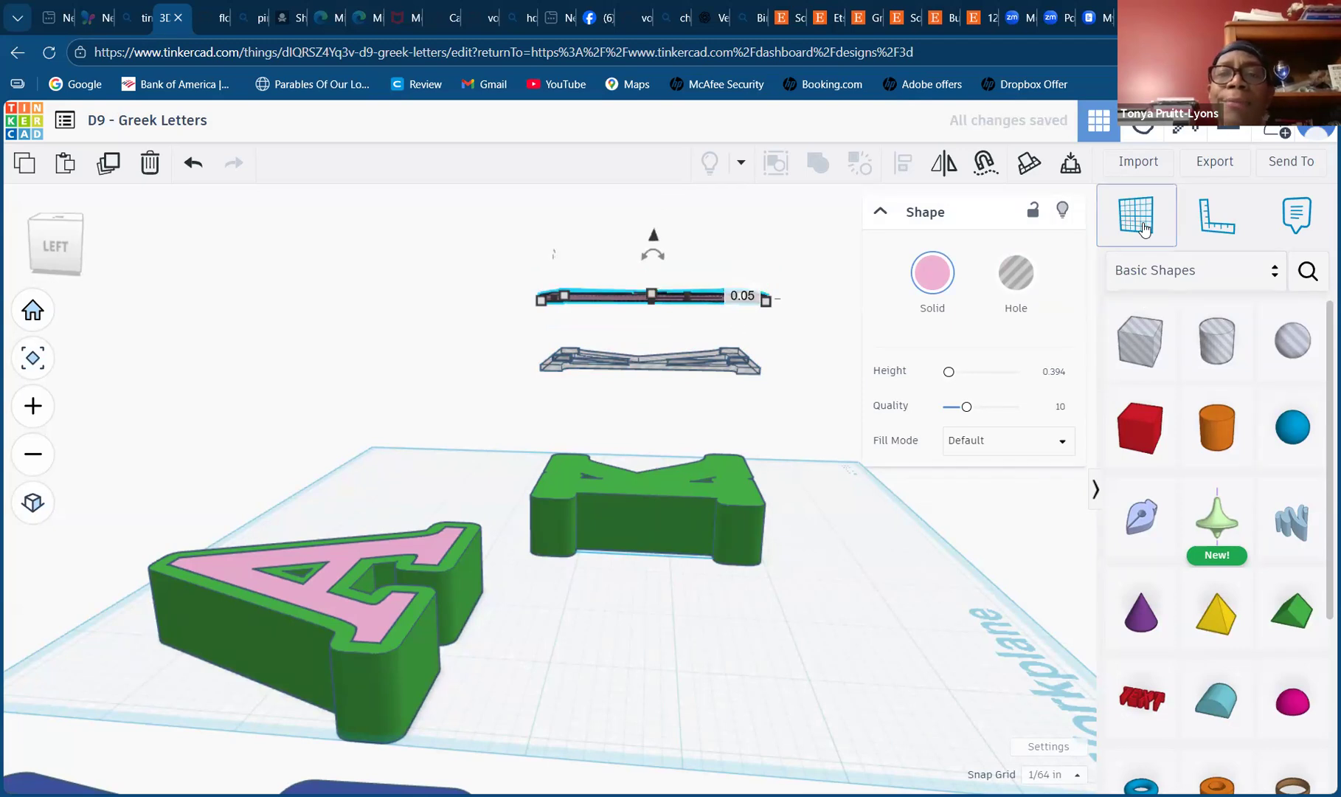
{"action": "left_click", "coordinate": [655, 480]}
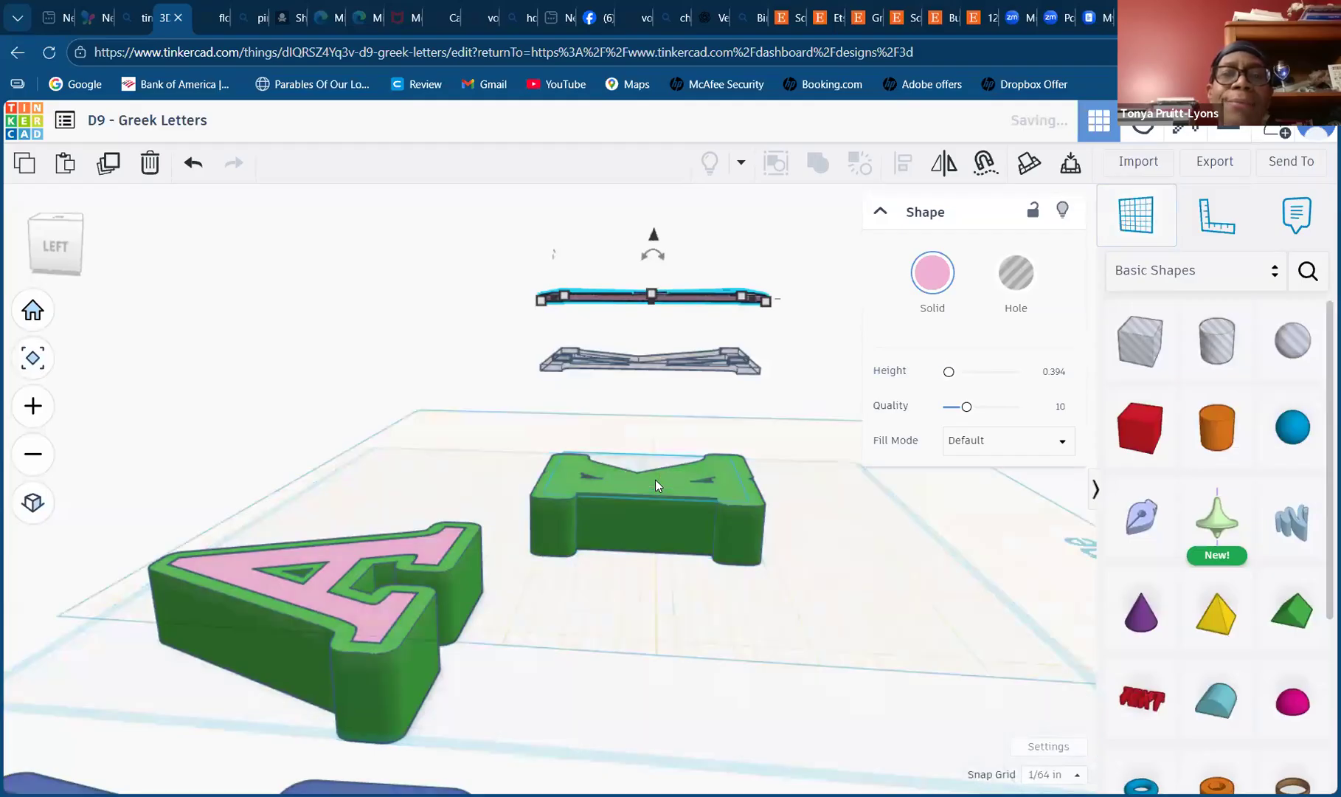
{"action": "left_click", "coordinate": [668, 369]}
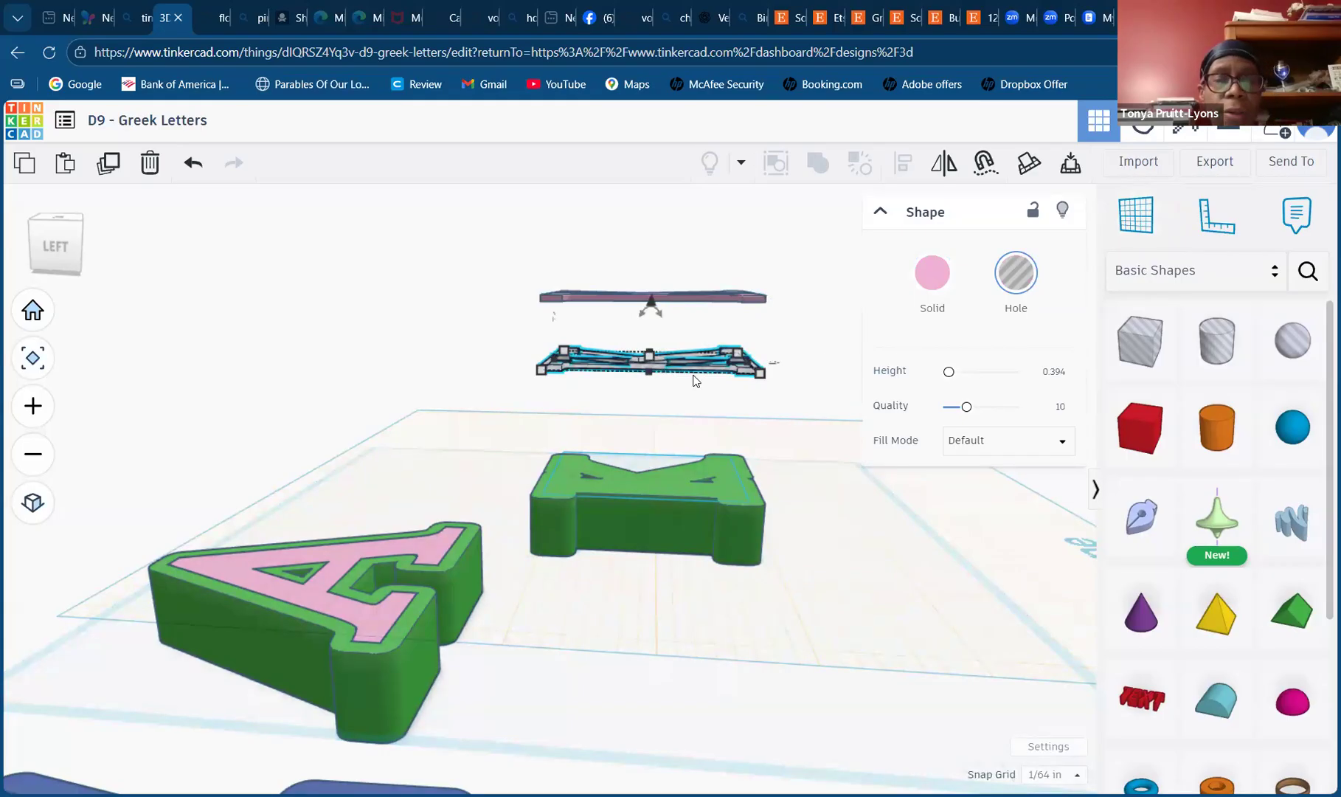
{"action": "key", "text": "d"}
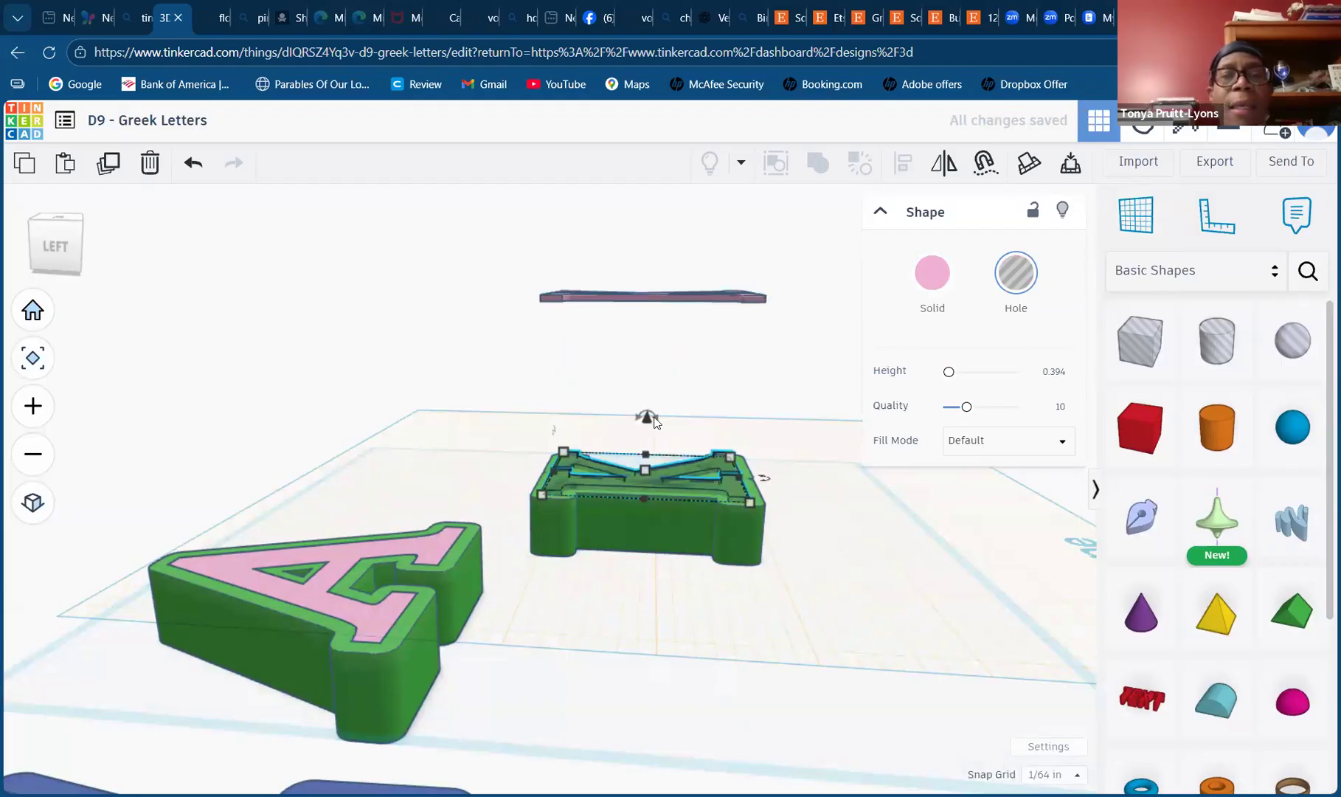
- Sink the Kappa hole 0.05 in below the green Kappa's top face
{"action": "left_click_drag", "start_coordinate": [647, 418], "coordinate": [647, 424]}
{"action": "left_click", "coordinate": [703, 456]}
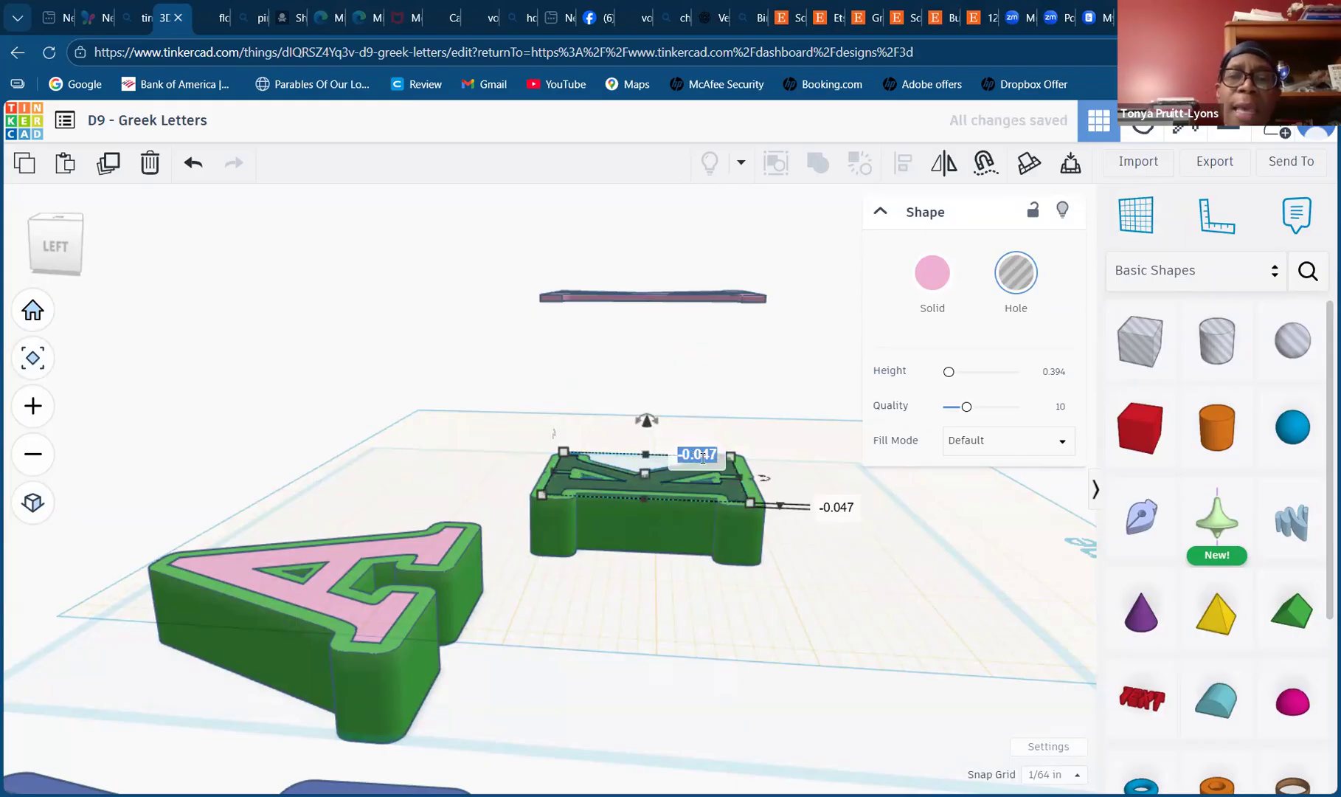
{"action": "type", "text": "-0.05"}
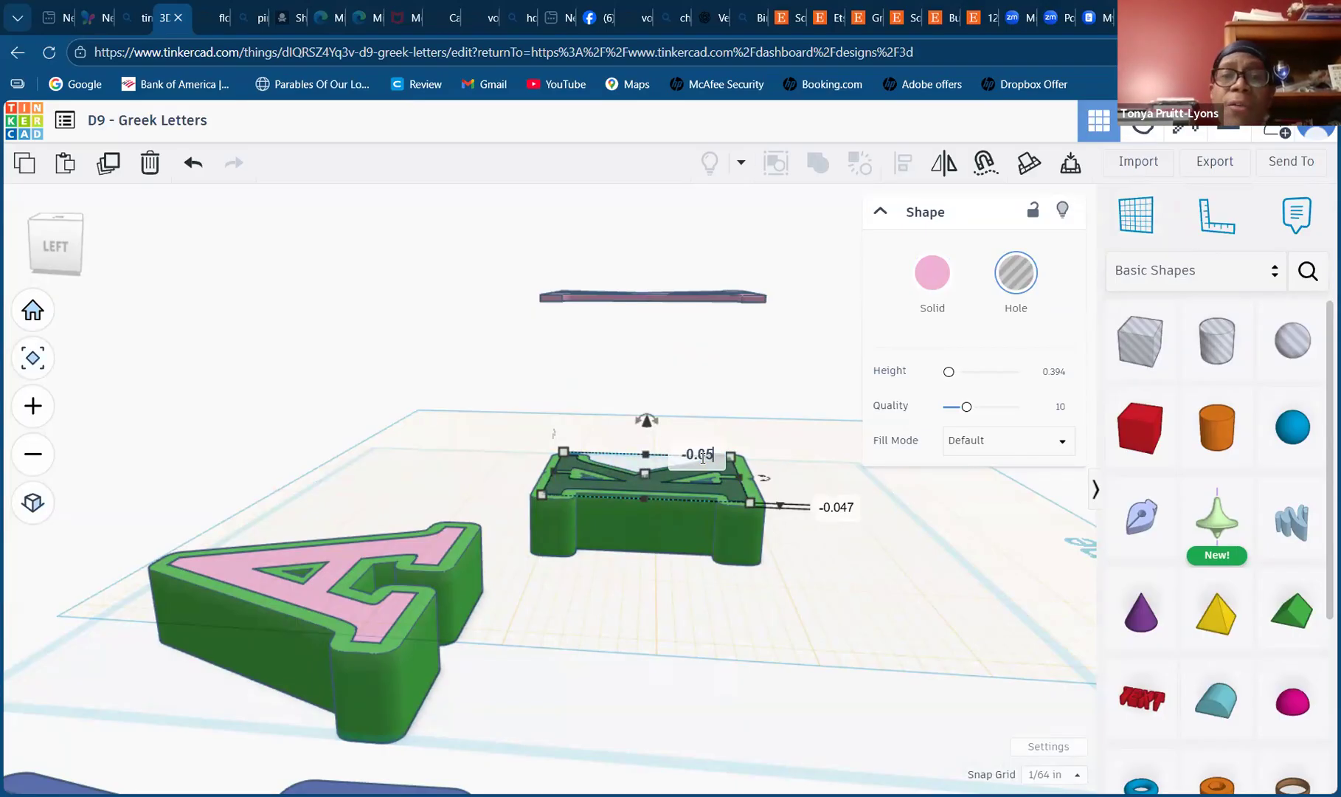
{"action": "key", "text": "Return"}
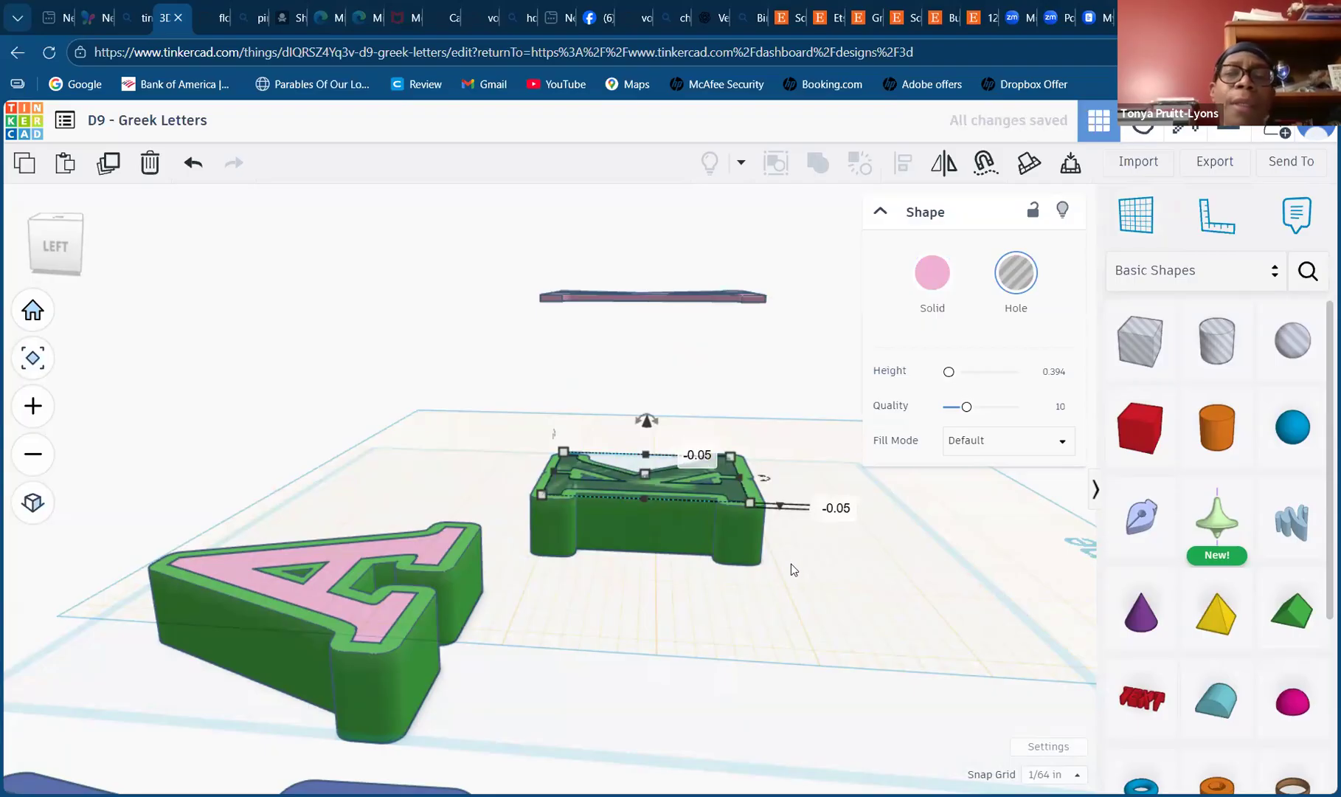
- Union-group the green Kappa with its hole to cut the recess, and reset the workplane to the base grid
{"action": "left_click", "coordinate": [782, 555]}
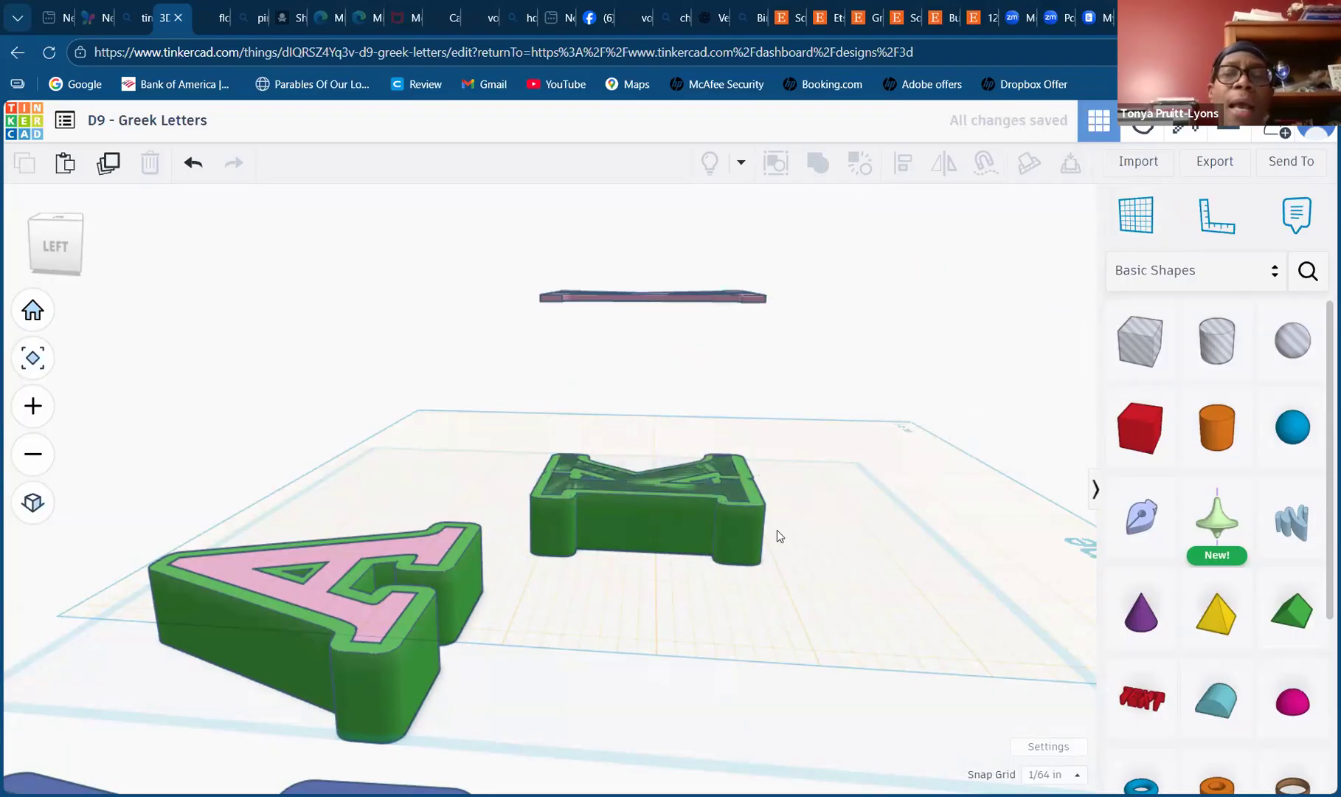
{"action": "left_click_drag", "start_coordinate": [802, 528], "coordinate": [588, 473]}
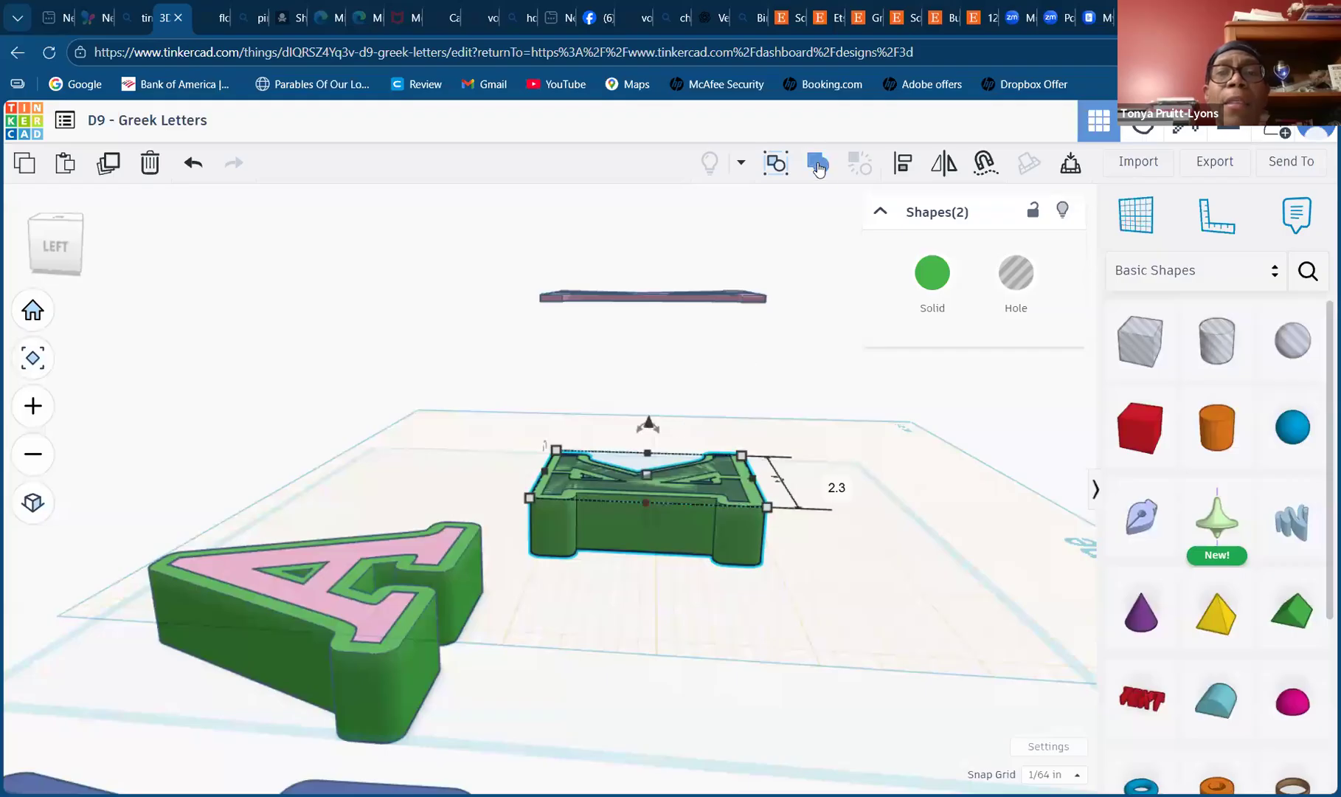
{"action": "left_click", "coordinate": [818, 165]}
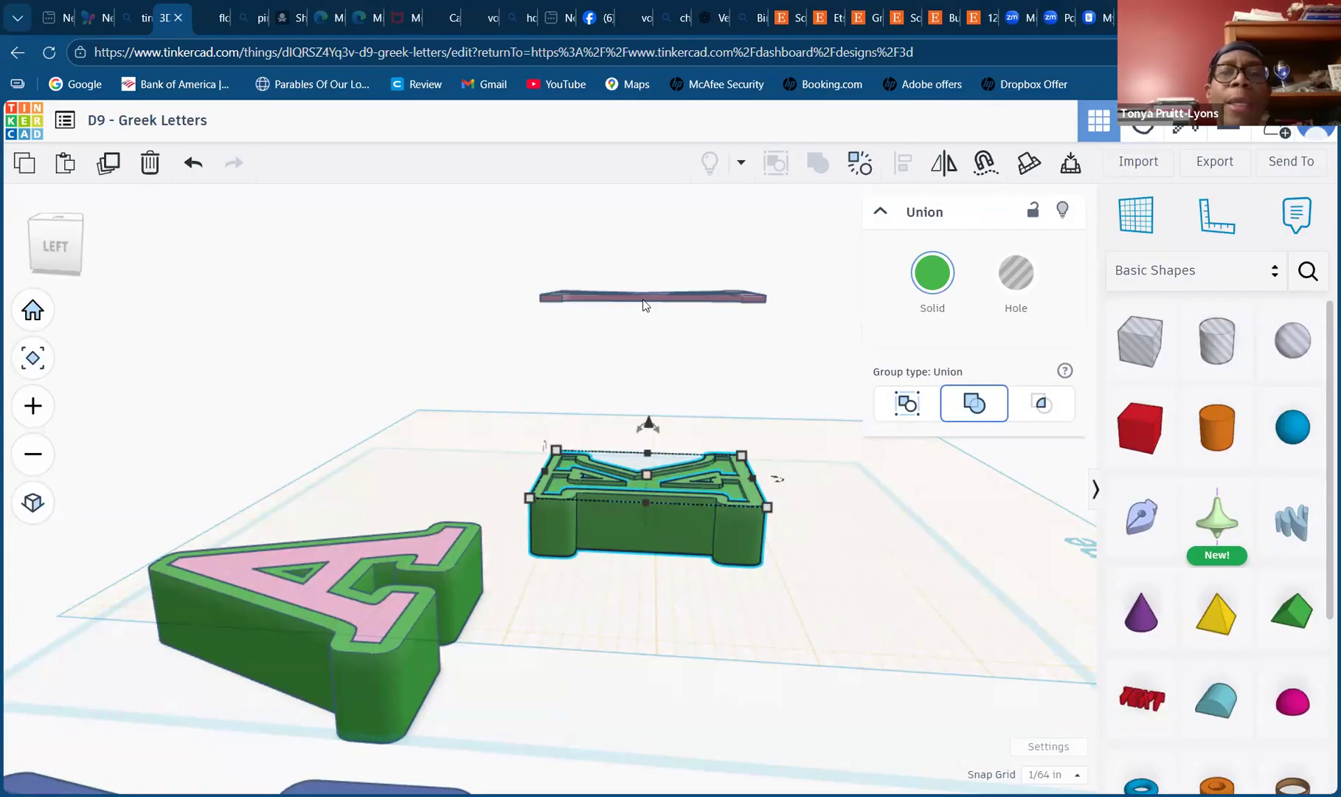
{"action": "left_click", "coordinate": [738, 371]}
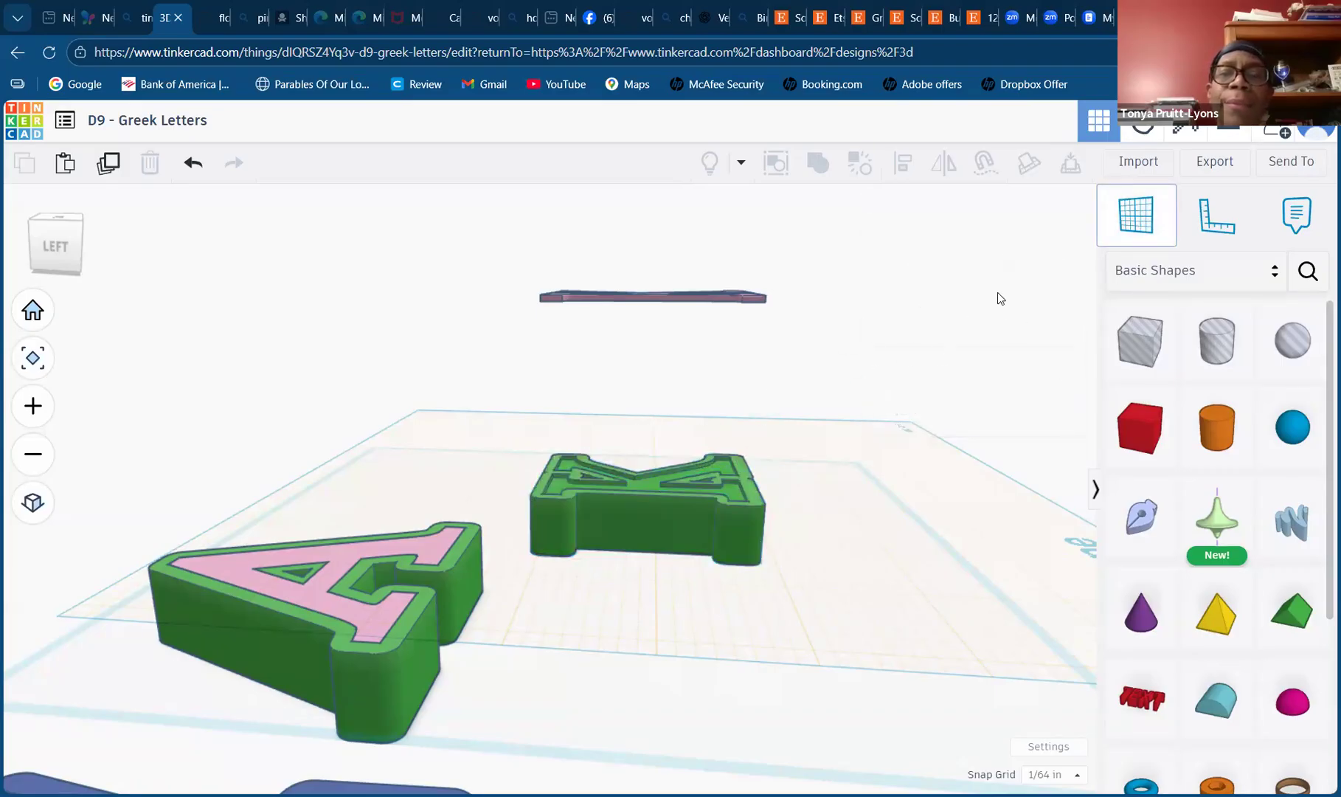
{"action": "left_click", "coordinate": [877, 338]}
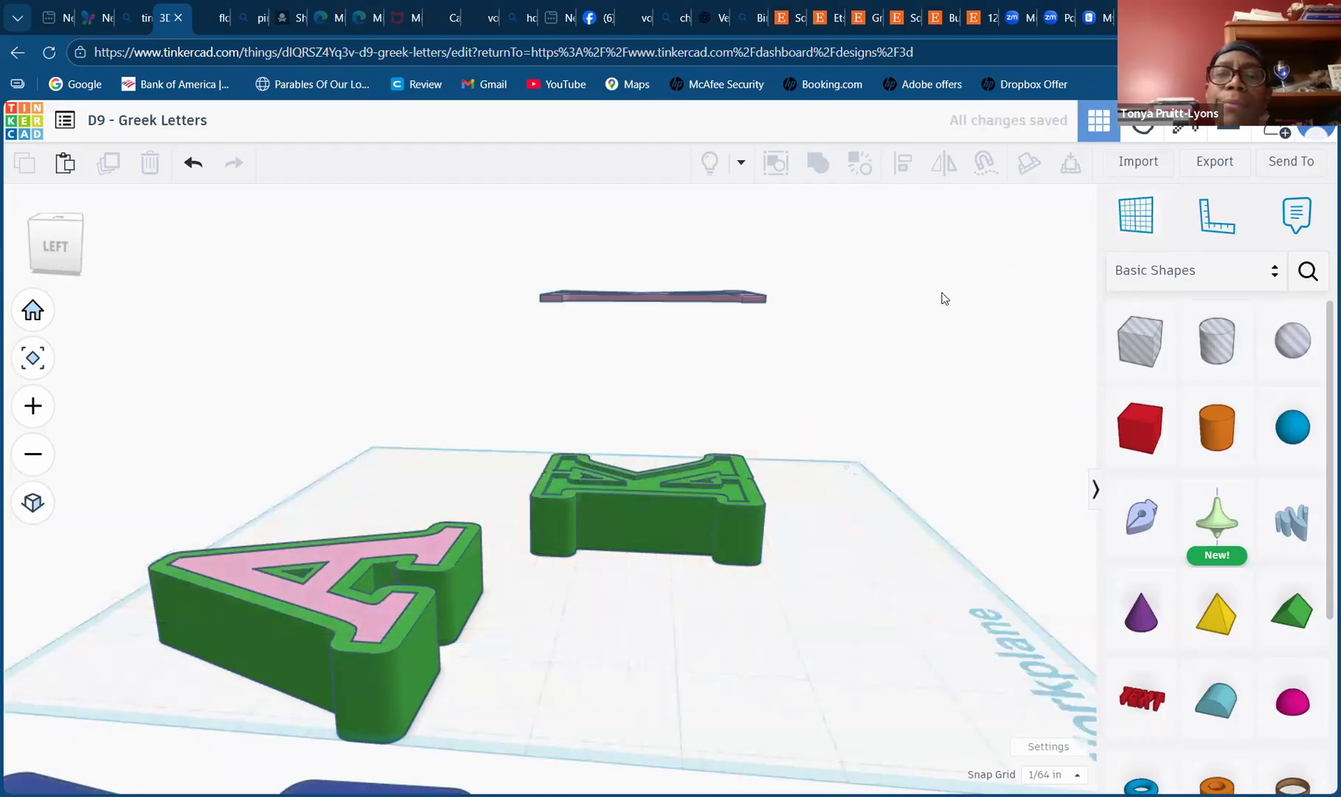
- Place a workplane on the green Kappa's recess floor, drop the pink Kappa onto it, and reset the workplane to the base grid
{"action": "left_click", "coordinate": [1137, 214]}
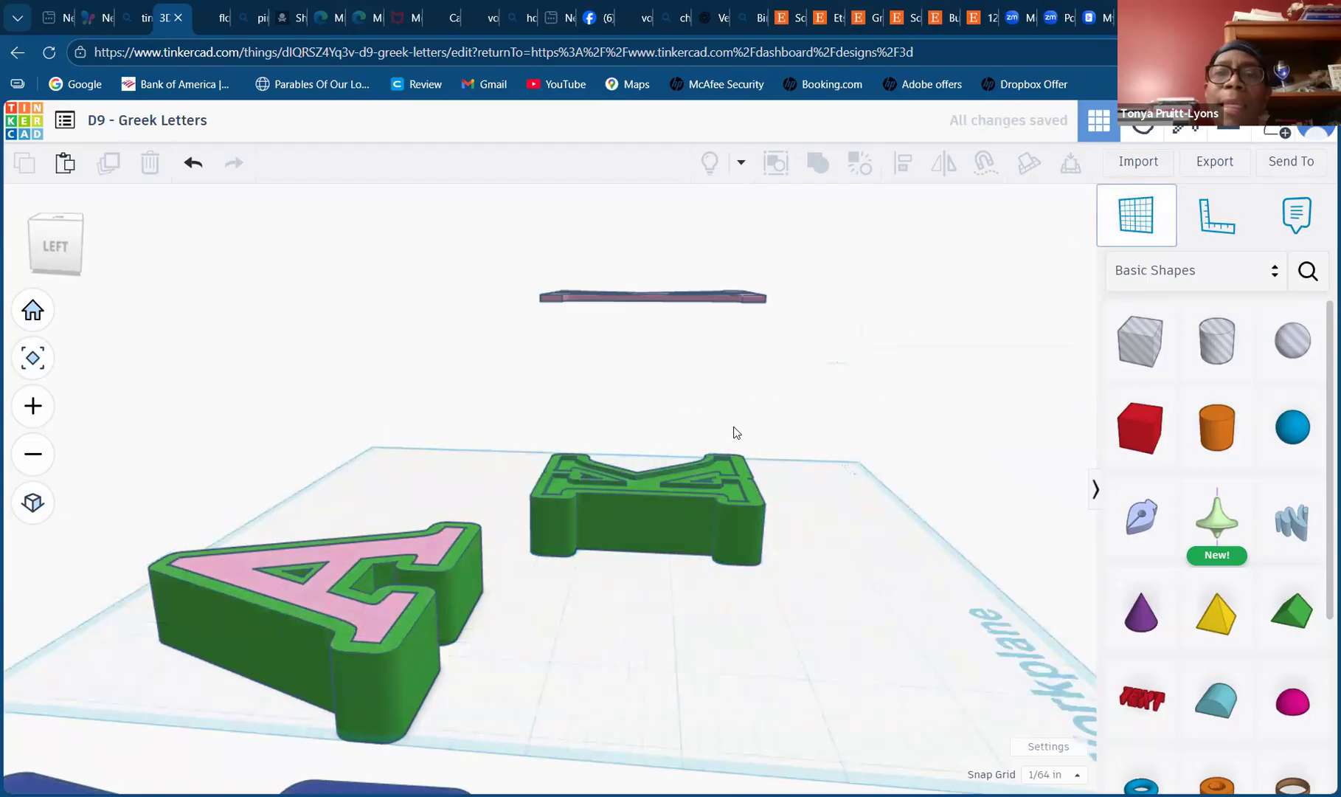
{"action": "left_click", "coordinate": [658, 484]}
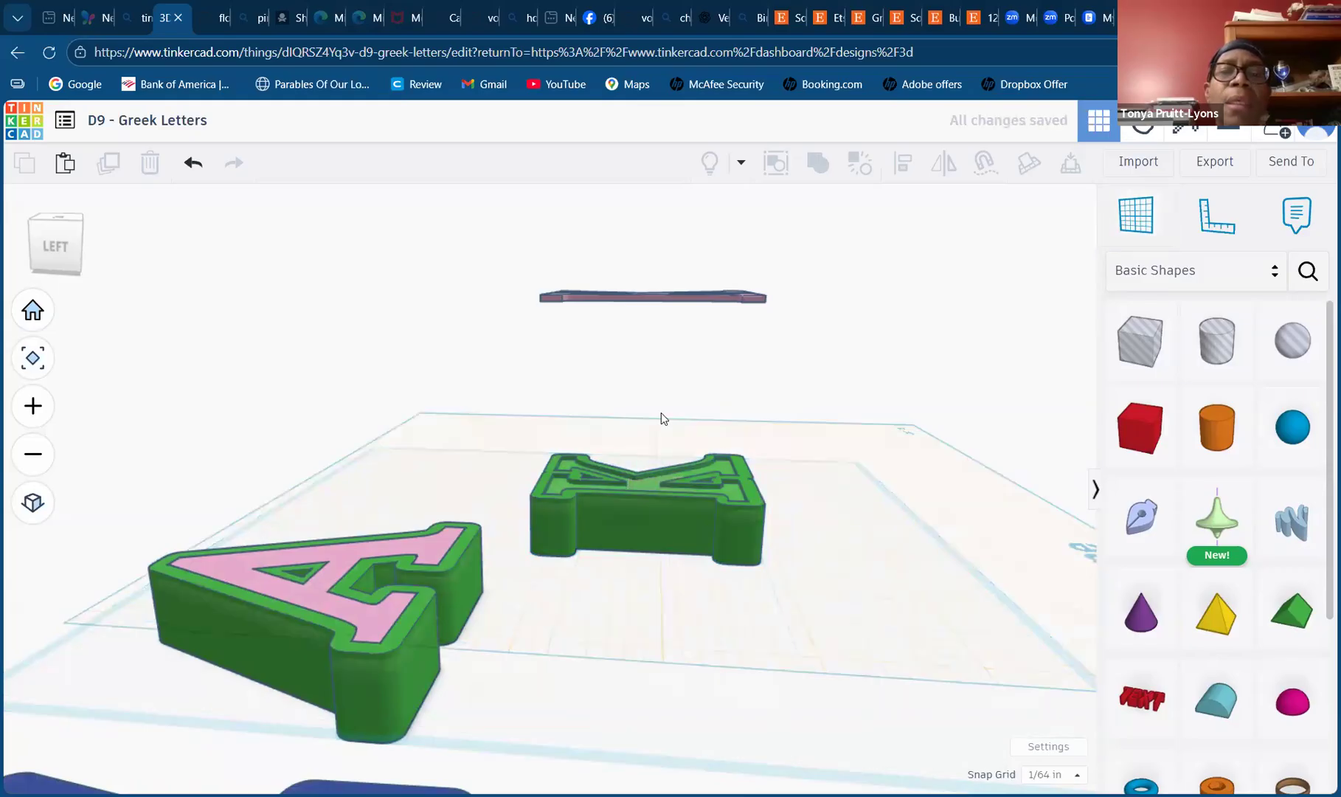
{"action": "left_click", "coordinate": [658, 300]}
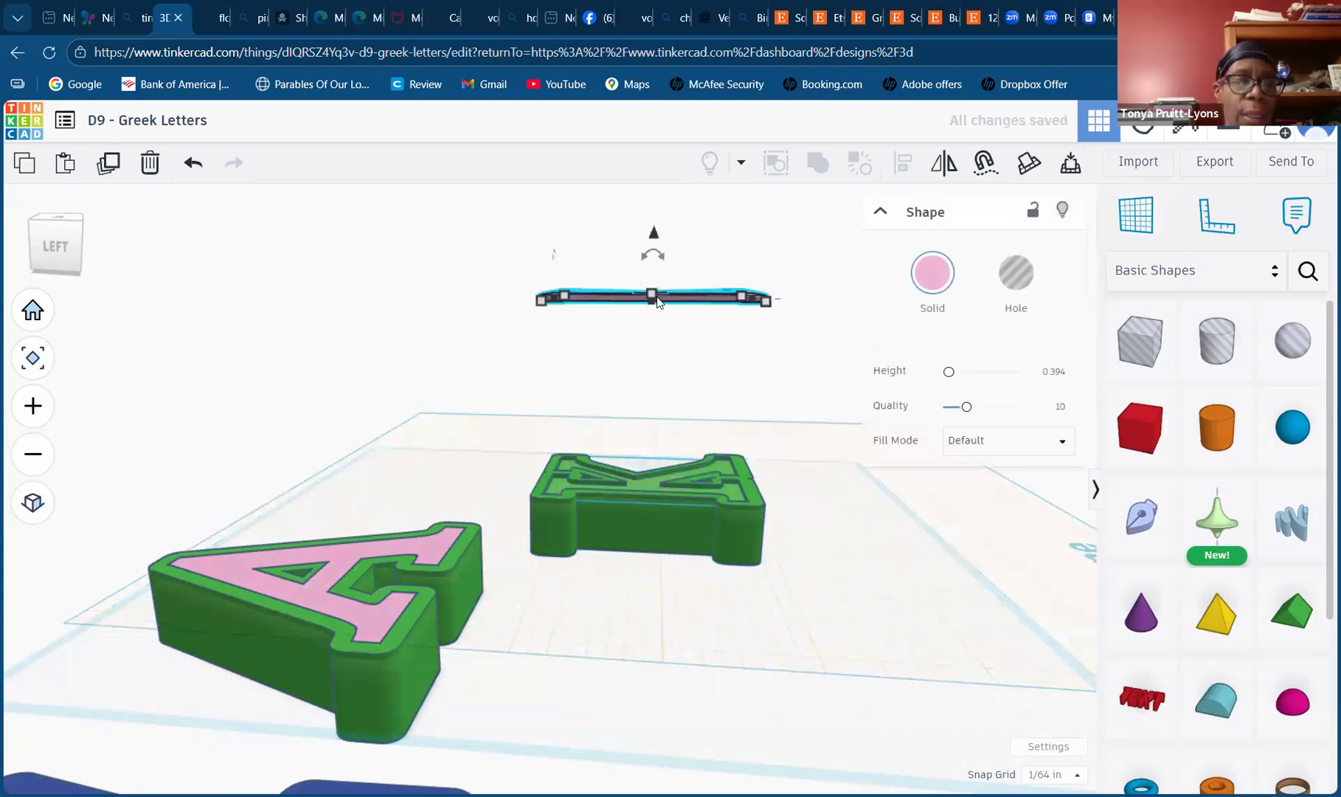
{"action": "key", "text": "d"}
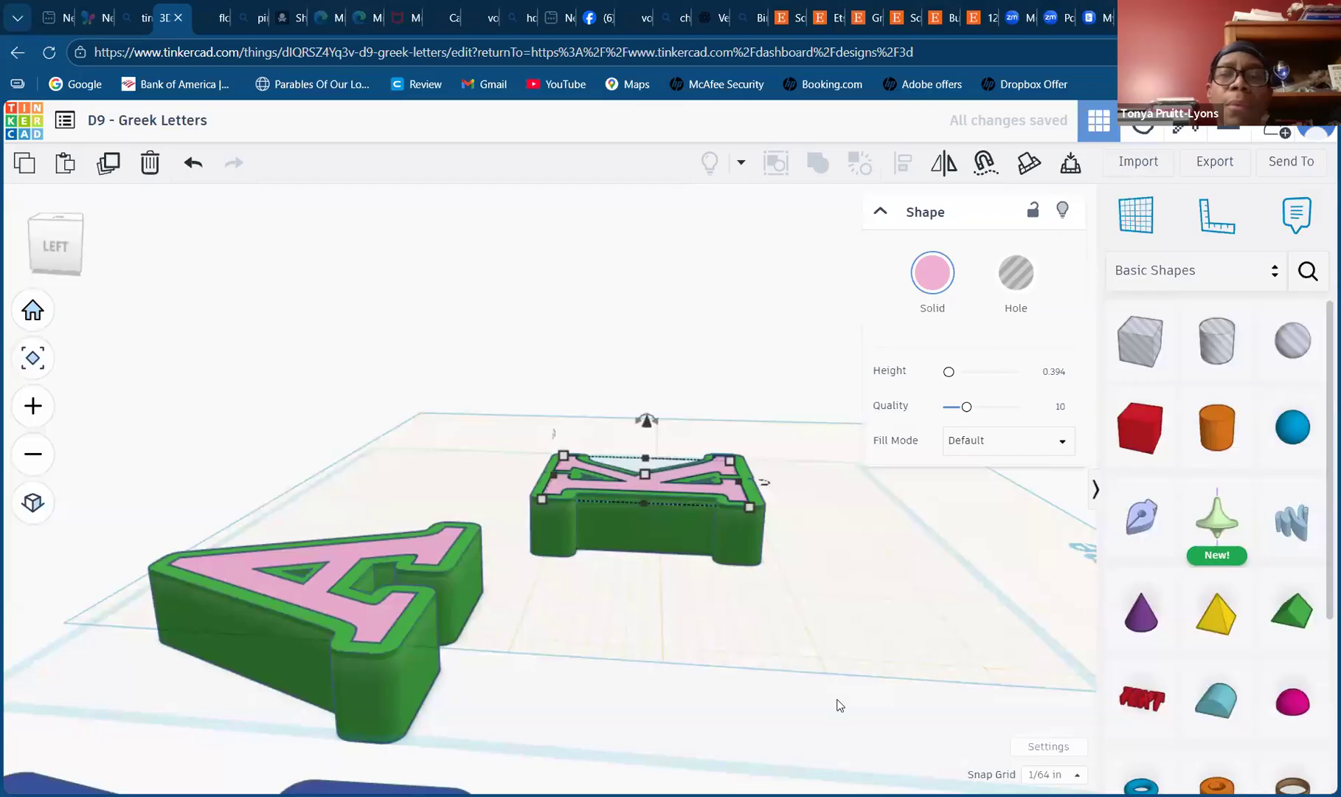
{"action": "left_click", "coordinate": [829, 369]}
{"action": "left_click", "coordinate": [1136, 221]}
{"action": "left_click", "coordinate": [796, 743]}
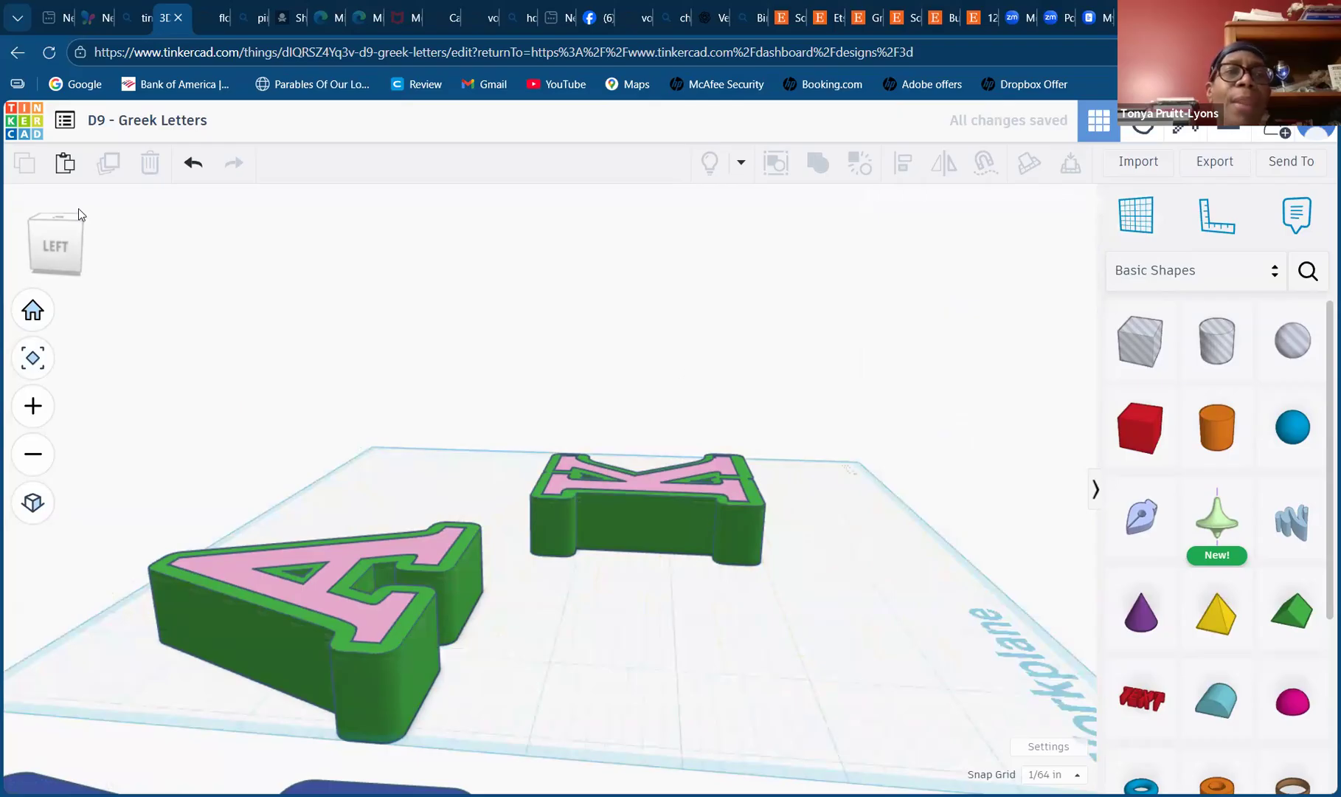
- Move the green and pink Kappa together about 1.23 in away from the Alpha, and shift the two-part Alpha inward from the workplane's edge
{"action": "left_click", "coordinate": [24, 292]}
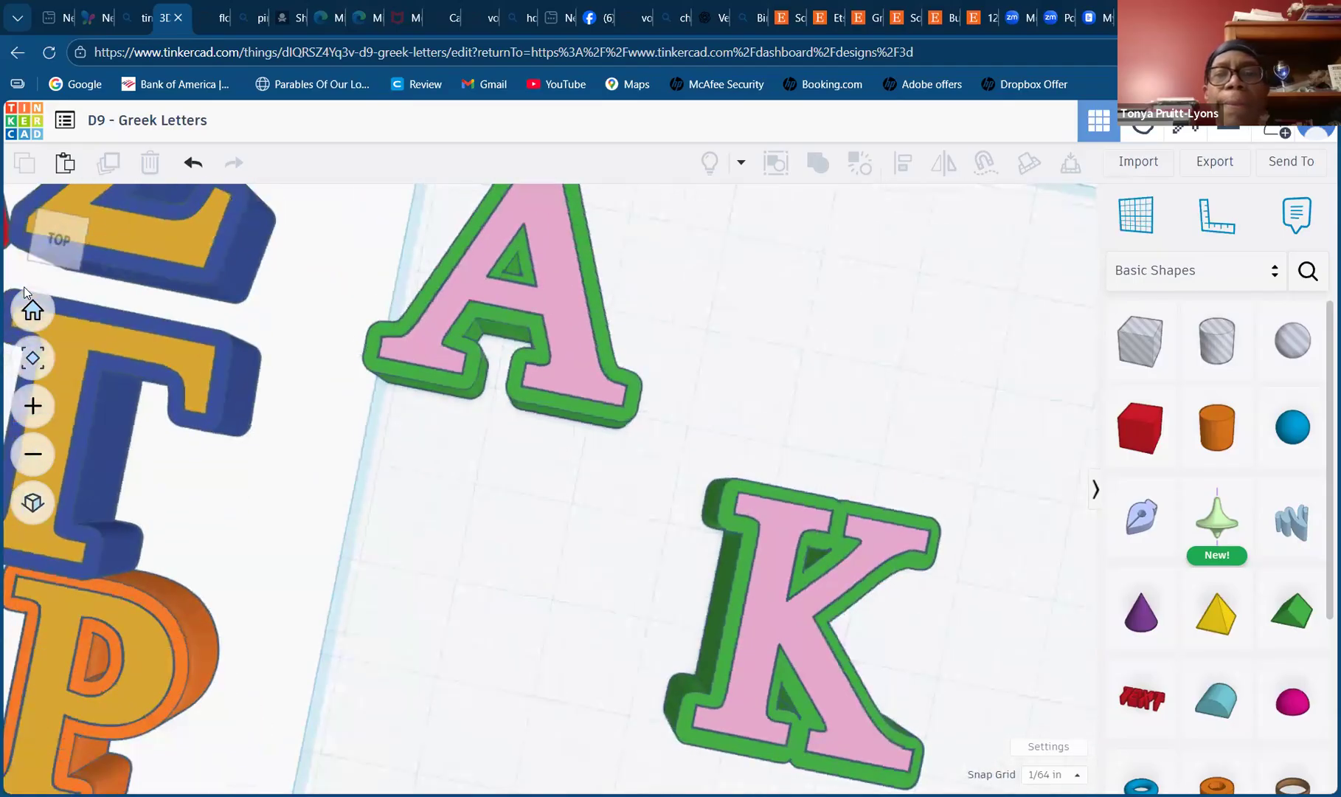
{"action": "left_click_drag", "start_coordinate": [704, 445], "coordinate": [916, 758]}
{"action": "left_click_drag", "start_coordinate": [772, 720], "coordinate": [897, 706]}
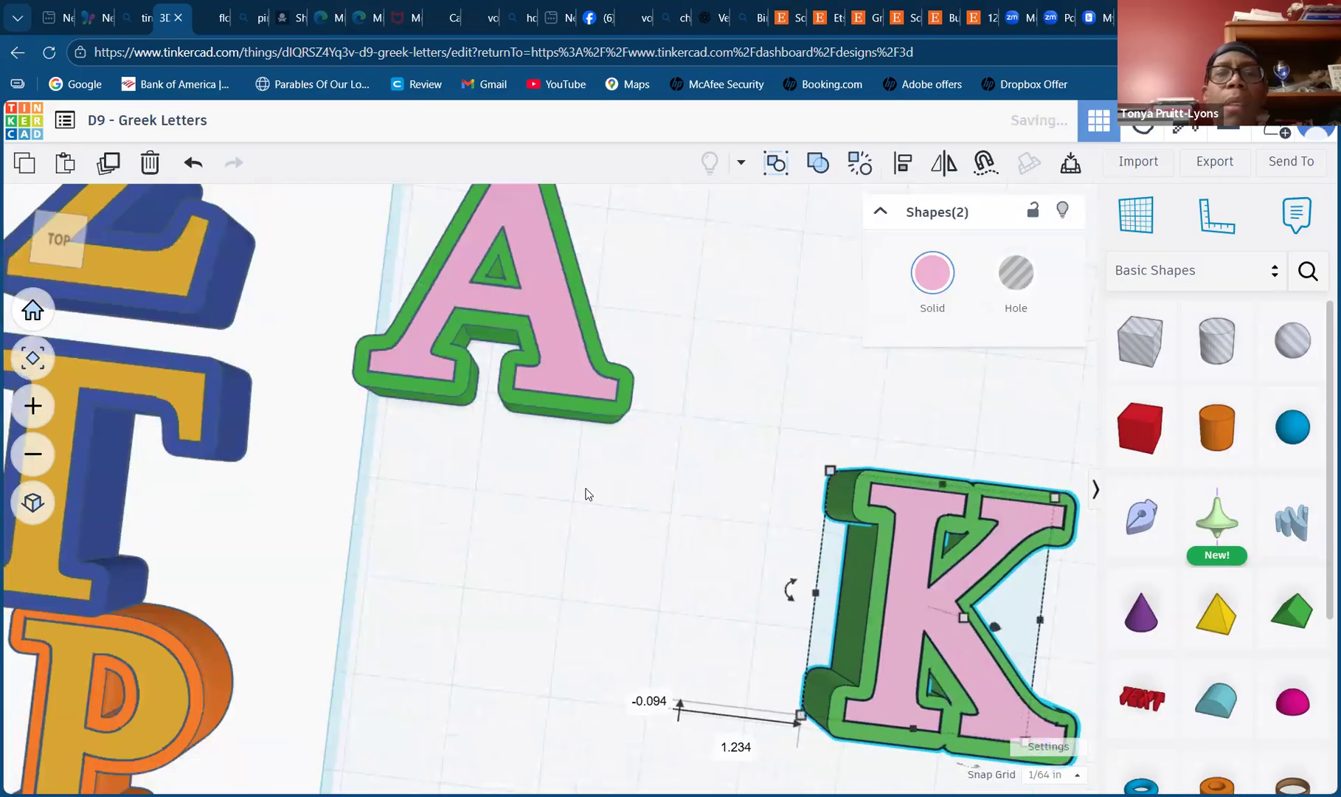
{"action": "left_click_drag", "start_coordinate": [402, 228], "coordinate": [668, 476]}
{"action": "left_click", "coordinate": [415, 539]}
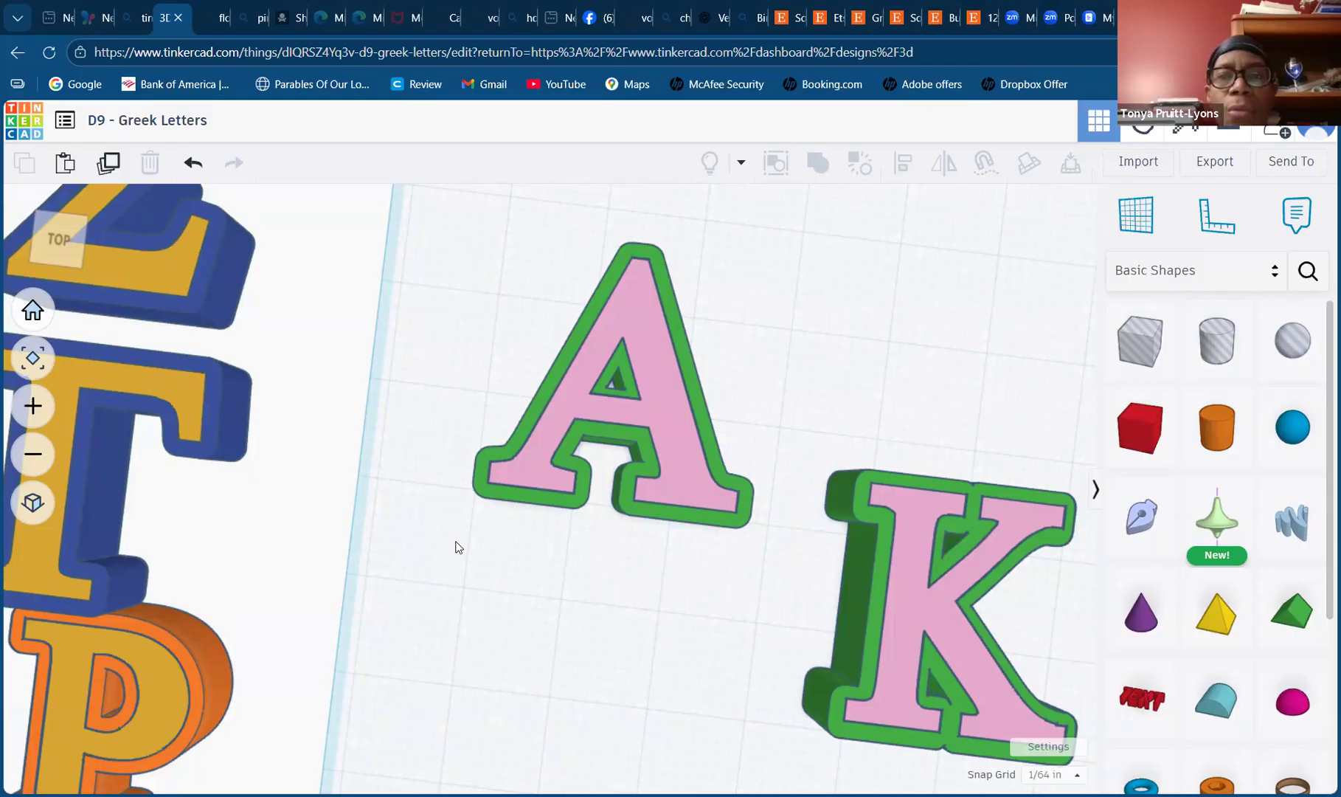
{"action": "left_click_drag", "start_coordinate": [460, 555], "coordinate": [455, 515]}
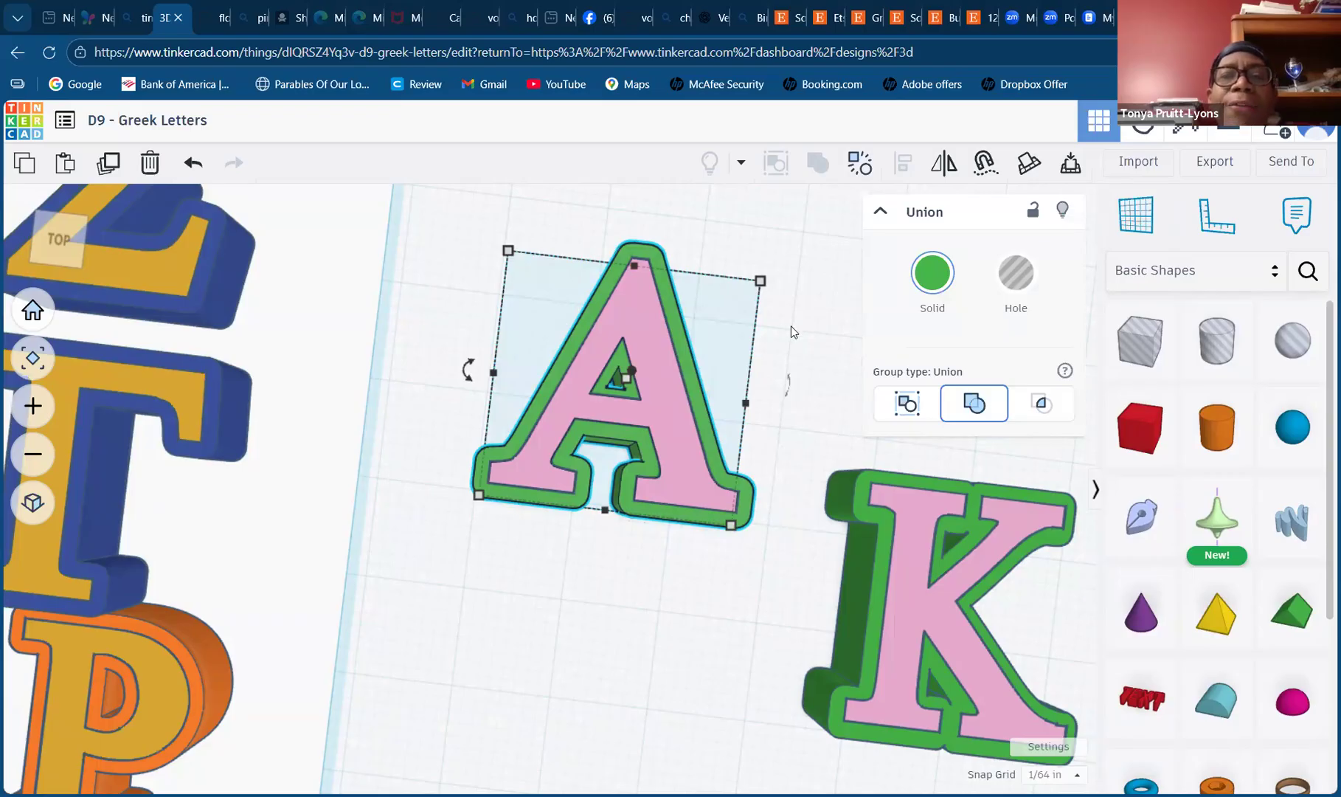
{"action": "left_click", "coordinate": [772, 480]}
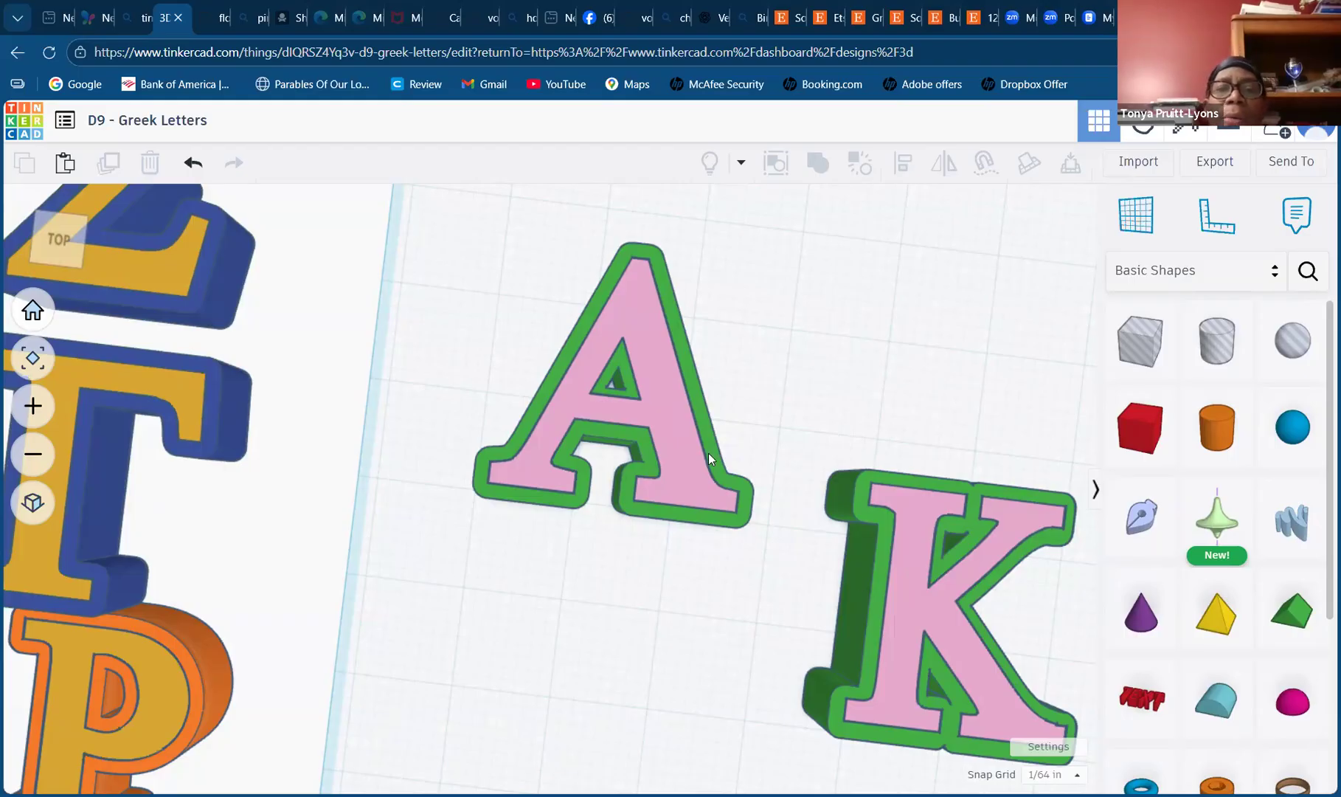
- Set the quality of the pink Alpha and the pink Kappa inlays to 24
{"action": "left_click", "coordinate": [671, 456]}
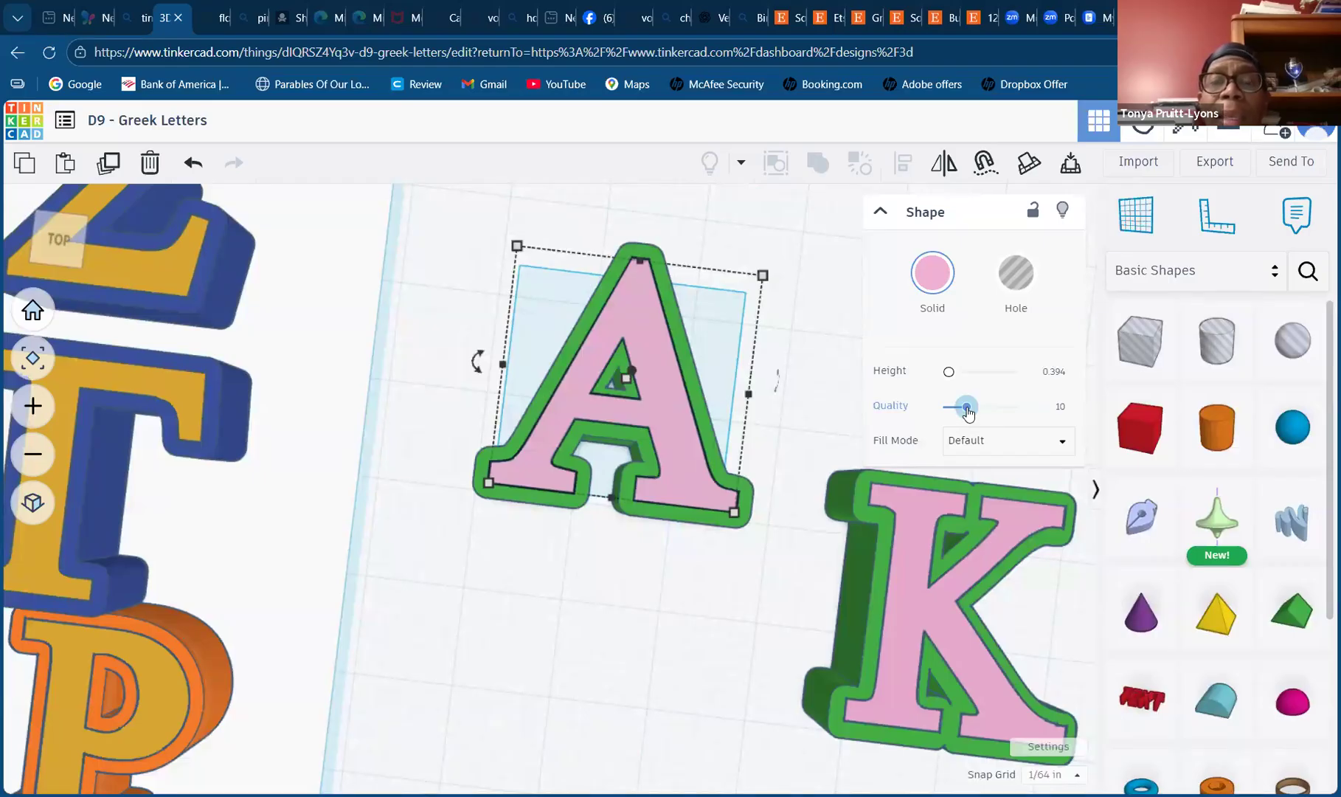
{"action": "left_click_drag", "start_coordinate": [968, 412], "coordinate": [1072, 422]}
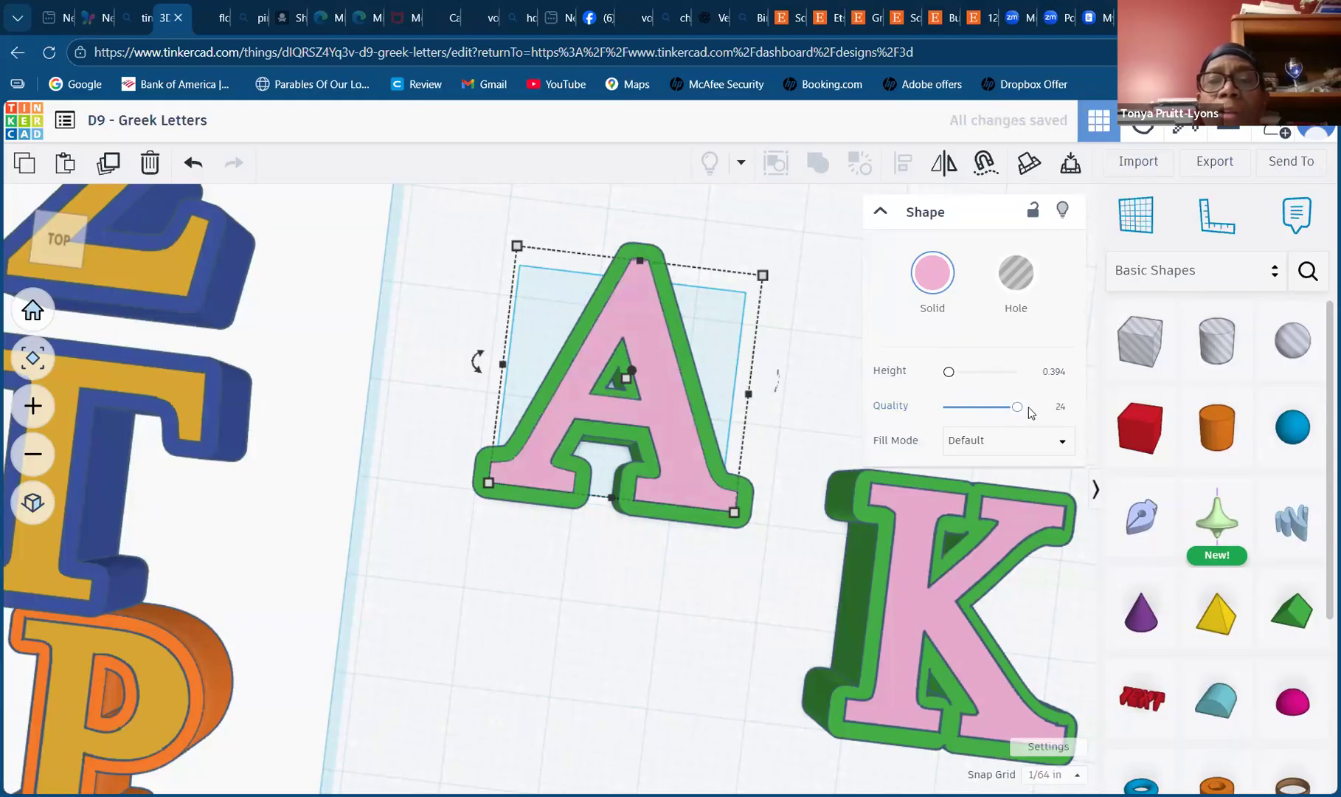
{"action": "left_click", "coordinate": [930, 542]}
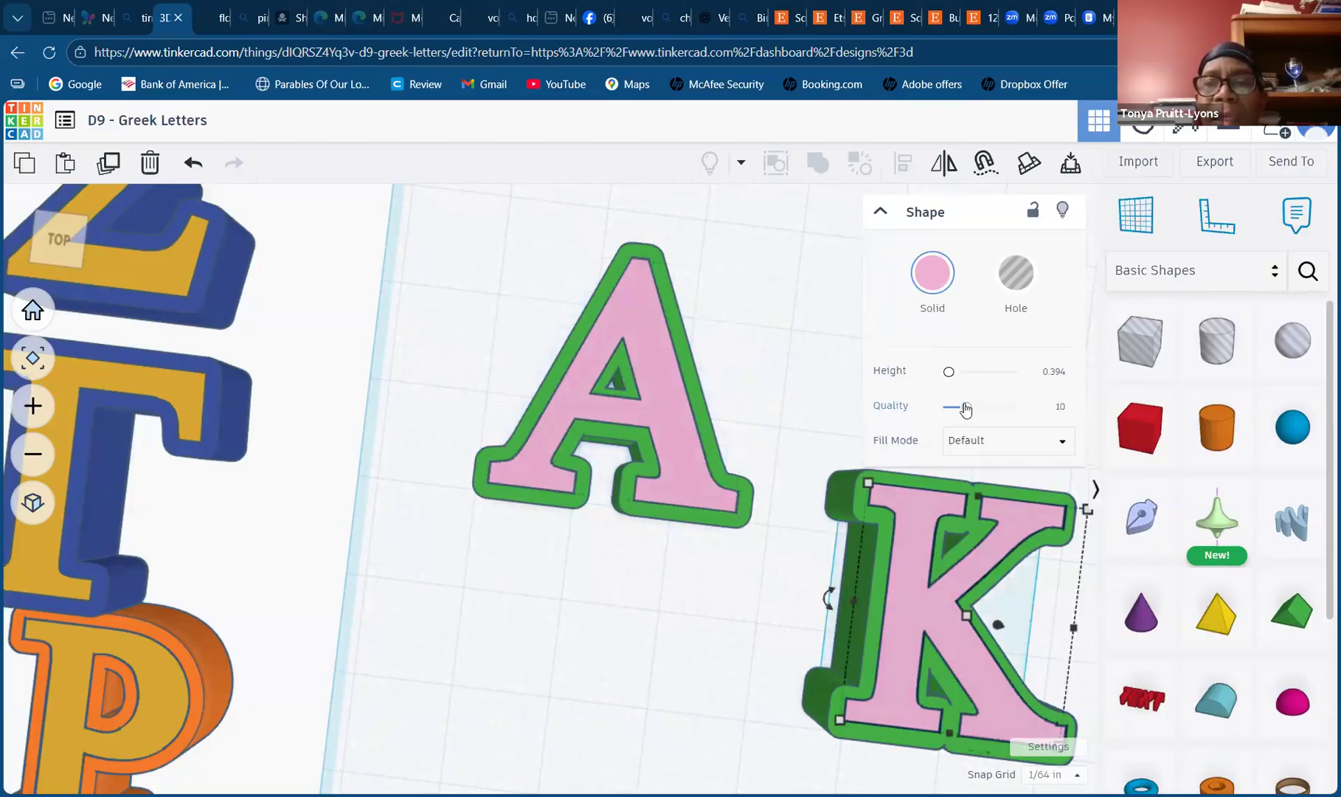
{"action": "left_click_drag", "start_coordinate": [968, 408], "coordinate": [1077, 414]}
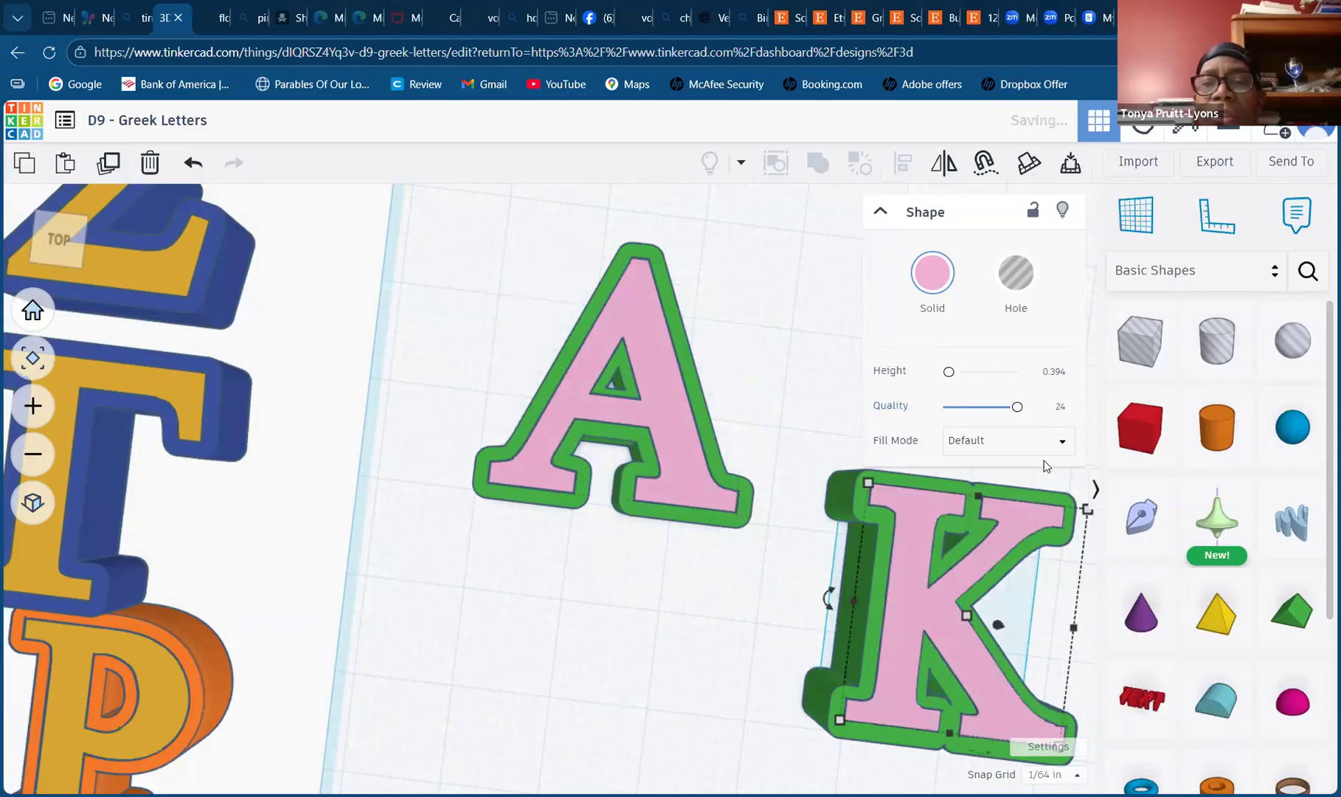
{"action": "left_click", "coordinate": [739, 715]}
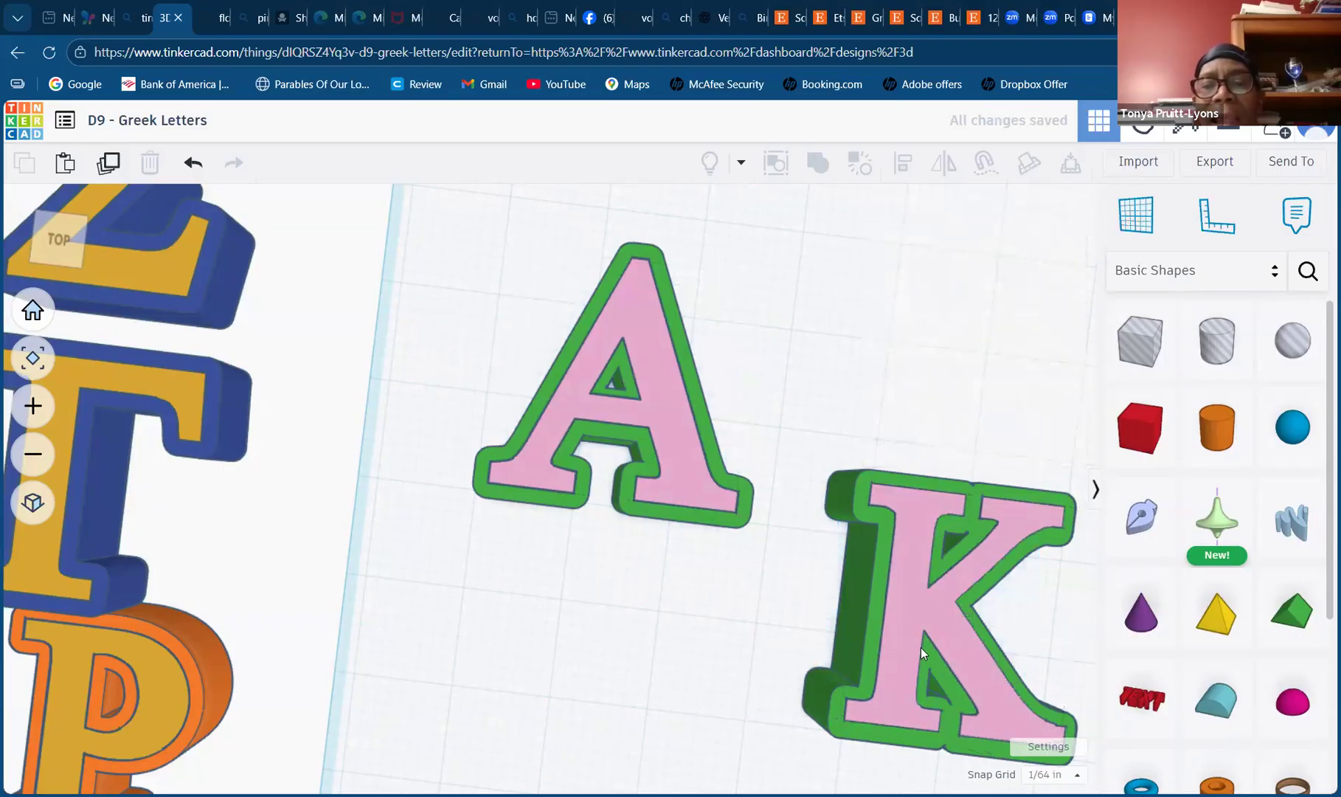
- Ungroup the green Kappa from its hole and raise the green solid's quality to the maximum
{"action": "left_click", "coordinate": [880, 563]}
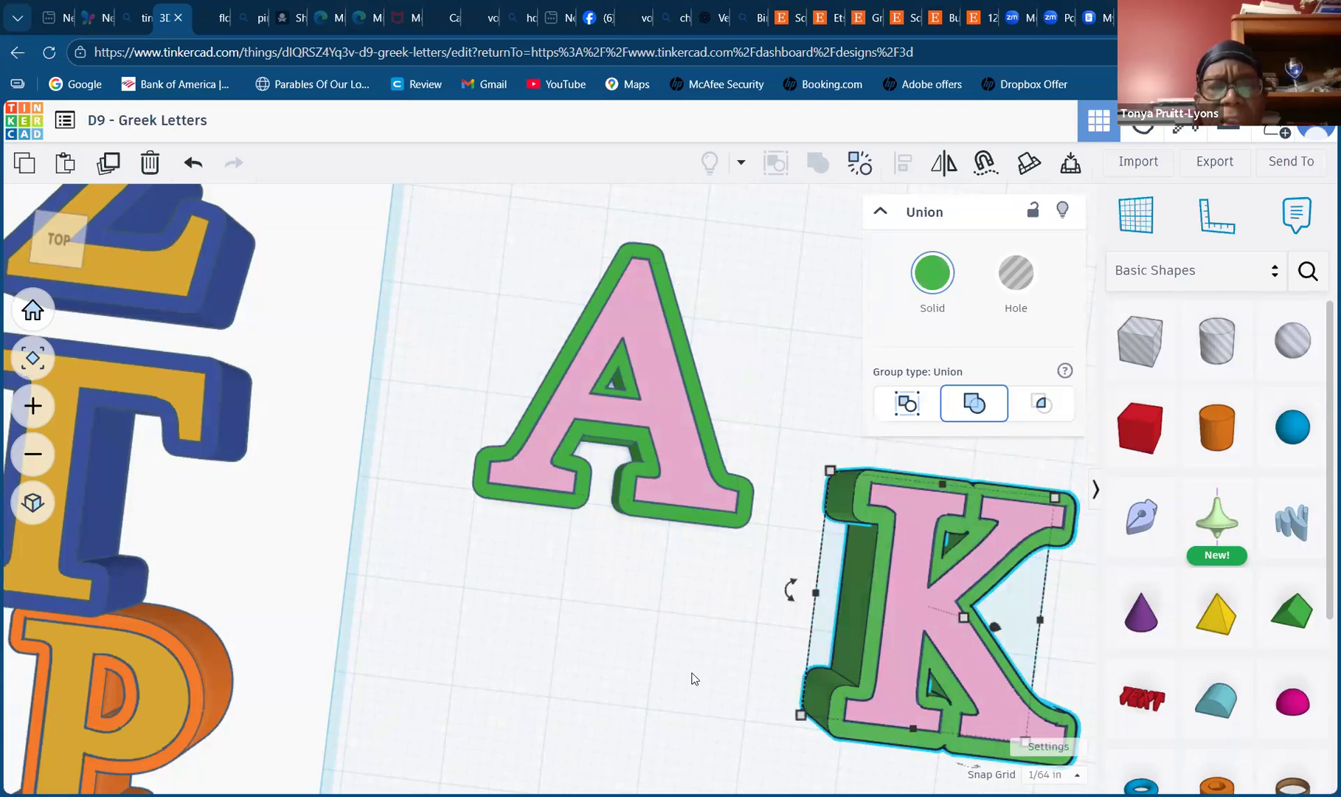
{"action": "left_click", "coordinate": [796, 630]}
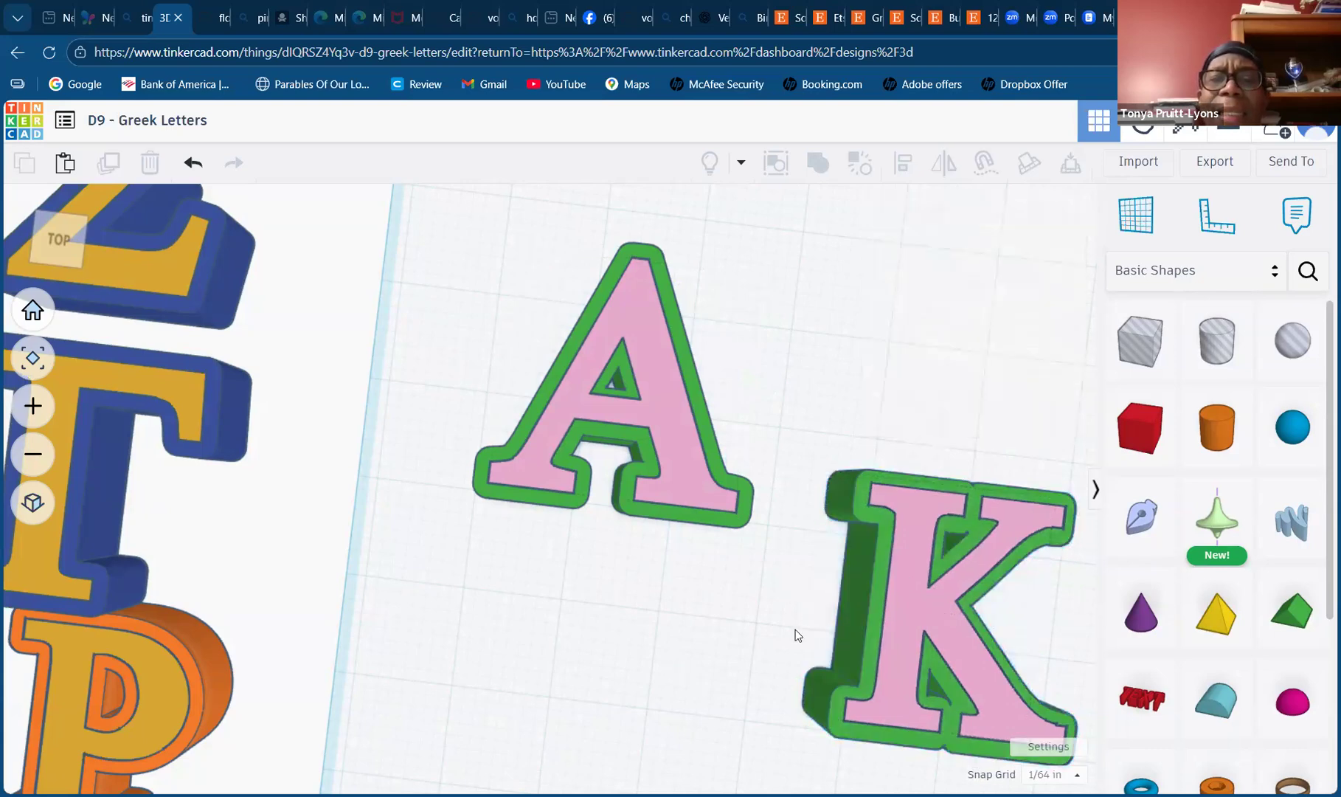
{"action": "left_click", "coordinate": [878, 572]}
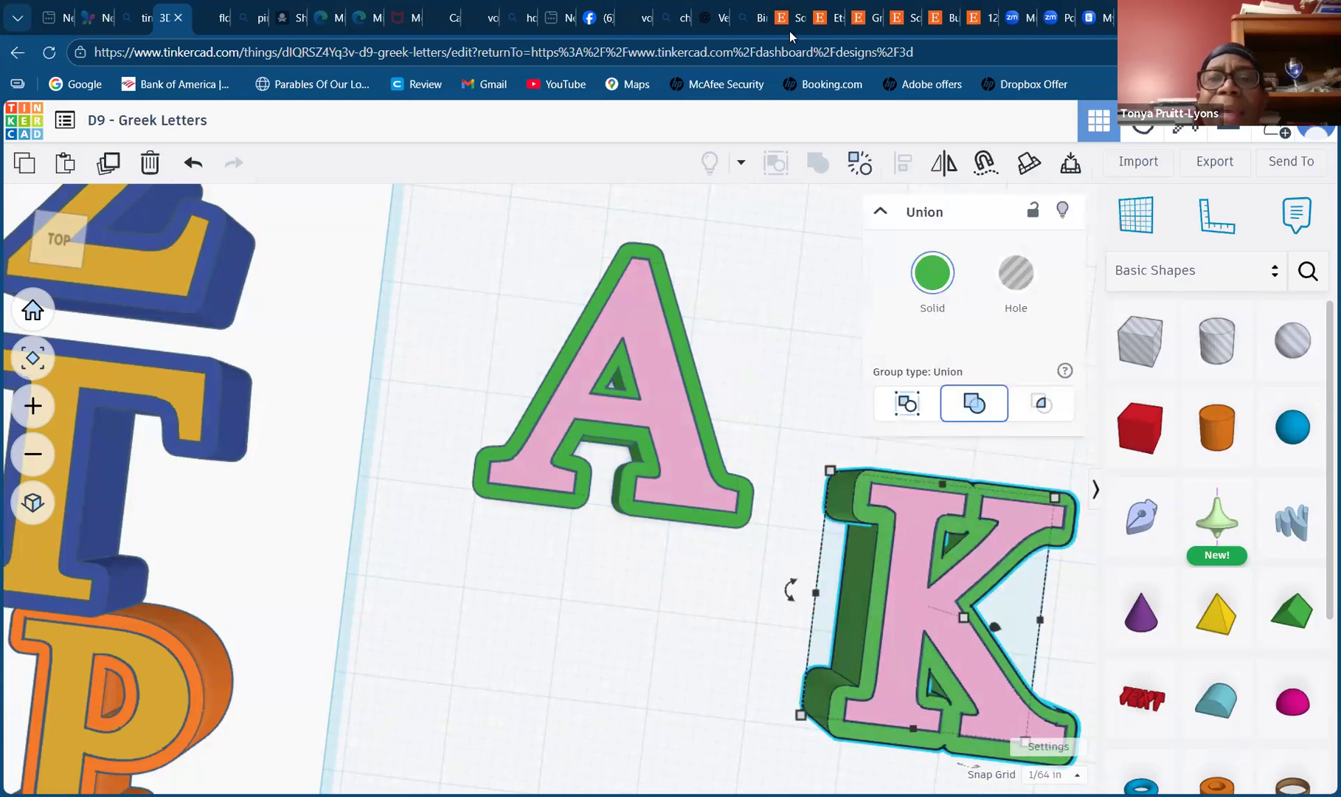
{"action": "left_click", "coordinate": [860, 162]}
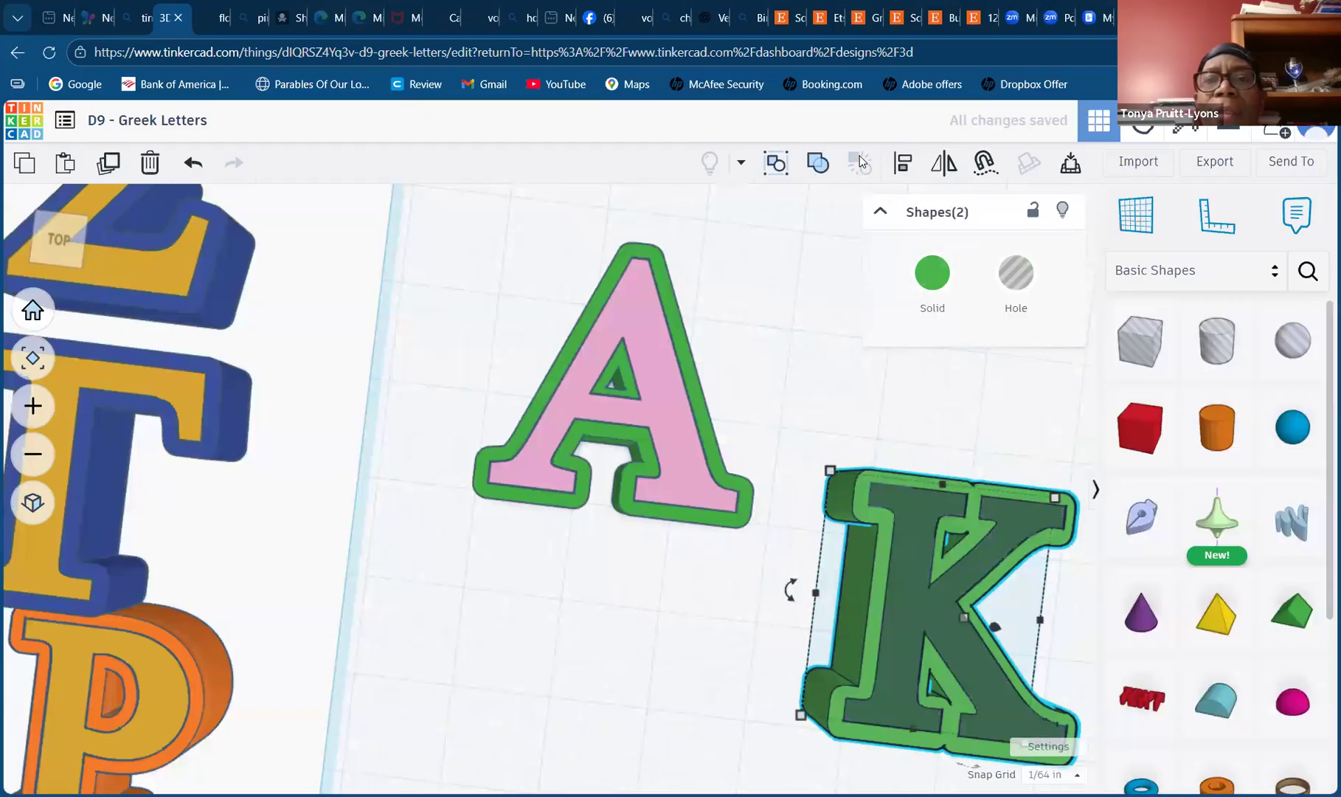
{"action": "left_click", "coordinate": [893, 474]}
{"action": "left_click", "coordinate": [861, 491]}
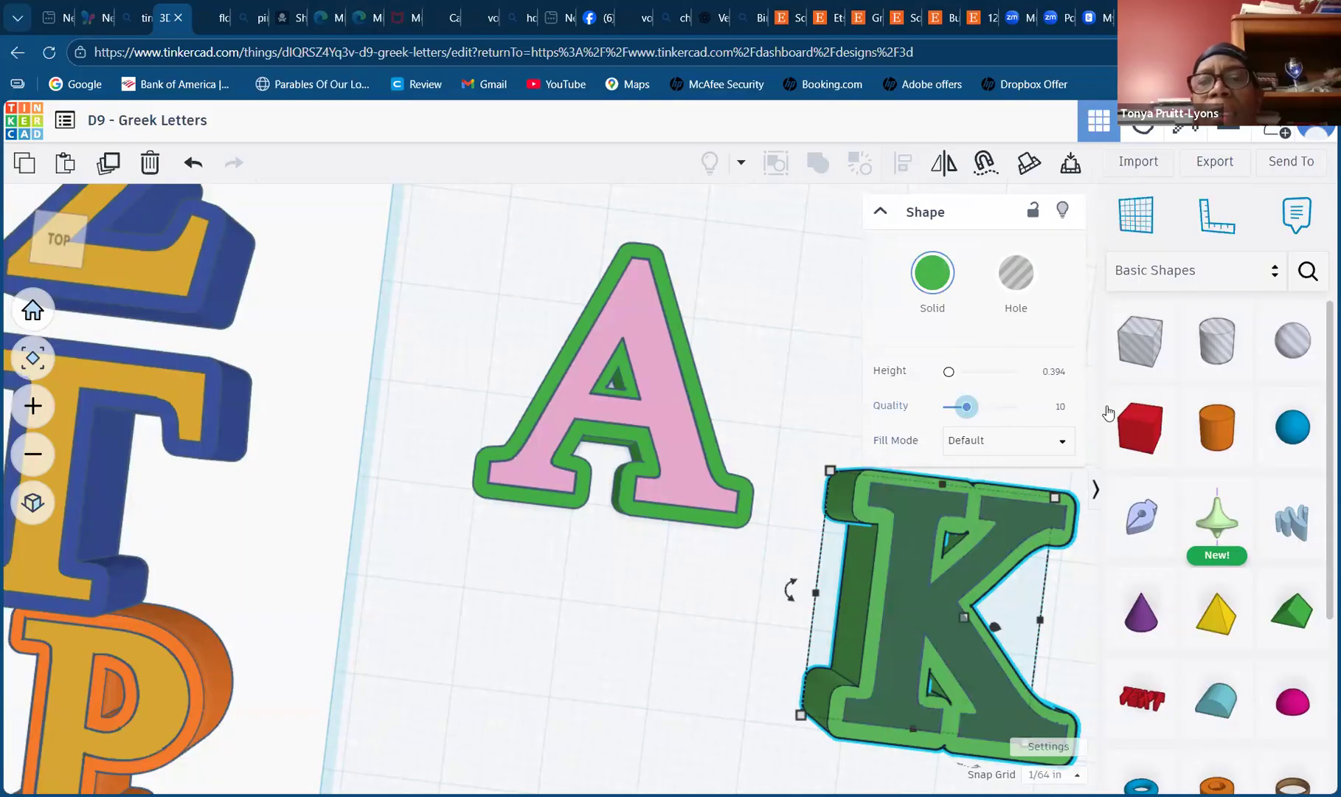
{"action": "left_click_drag", "start_coordinate": [967, 407], "coordinate": [1017, 407]}
{"action": "left_click", "coordinate": [867, 765]}
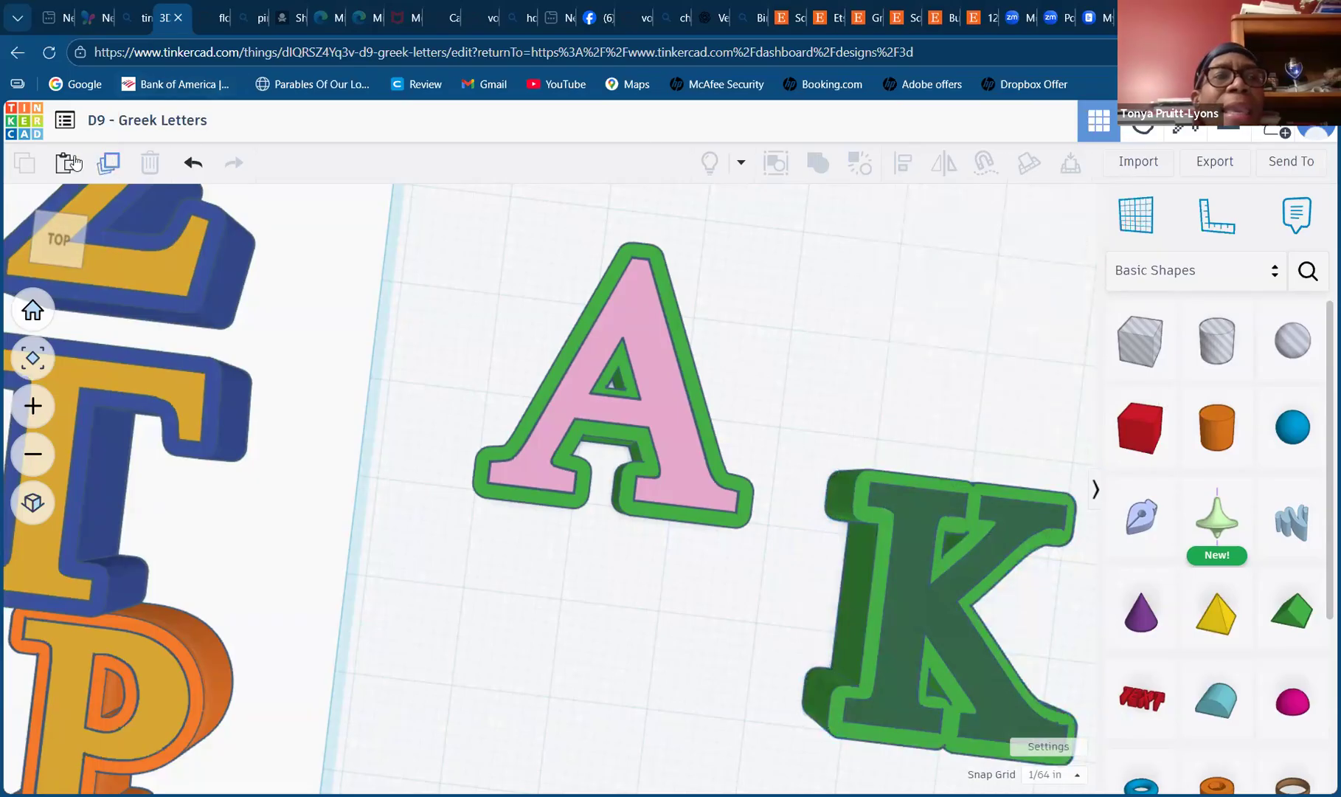
- Lift the pink Kappa about 1 in out of the green letter and union-group the green Kappa with its hole
{"action": "left_click", "coordinate": [73, 233]}
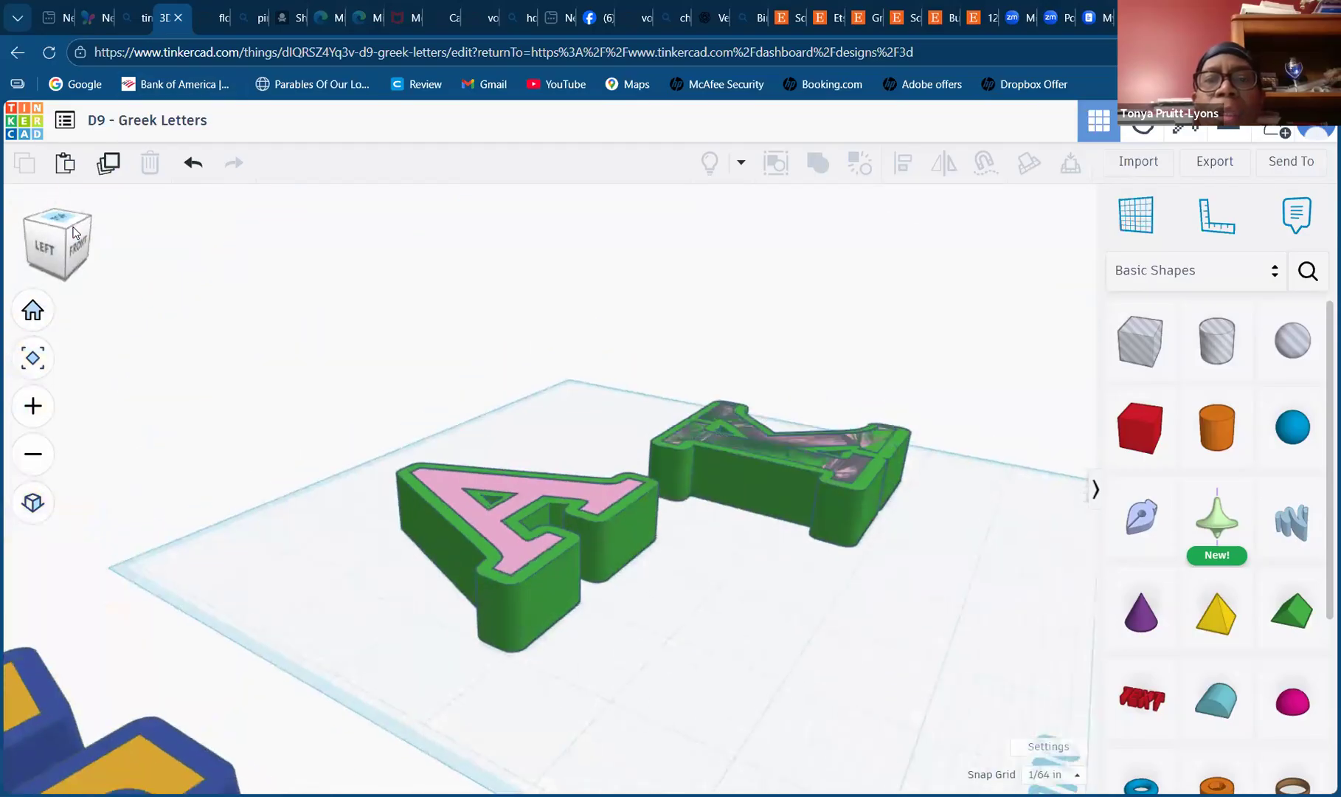
{"action": "left_click", "coordinate": [74, 232]}
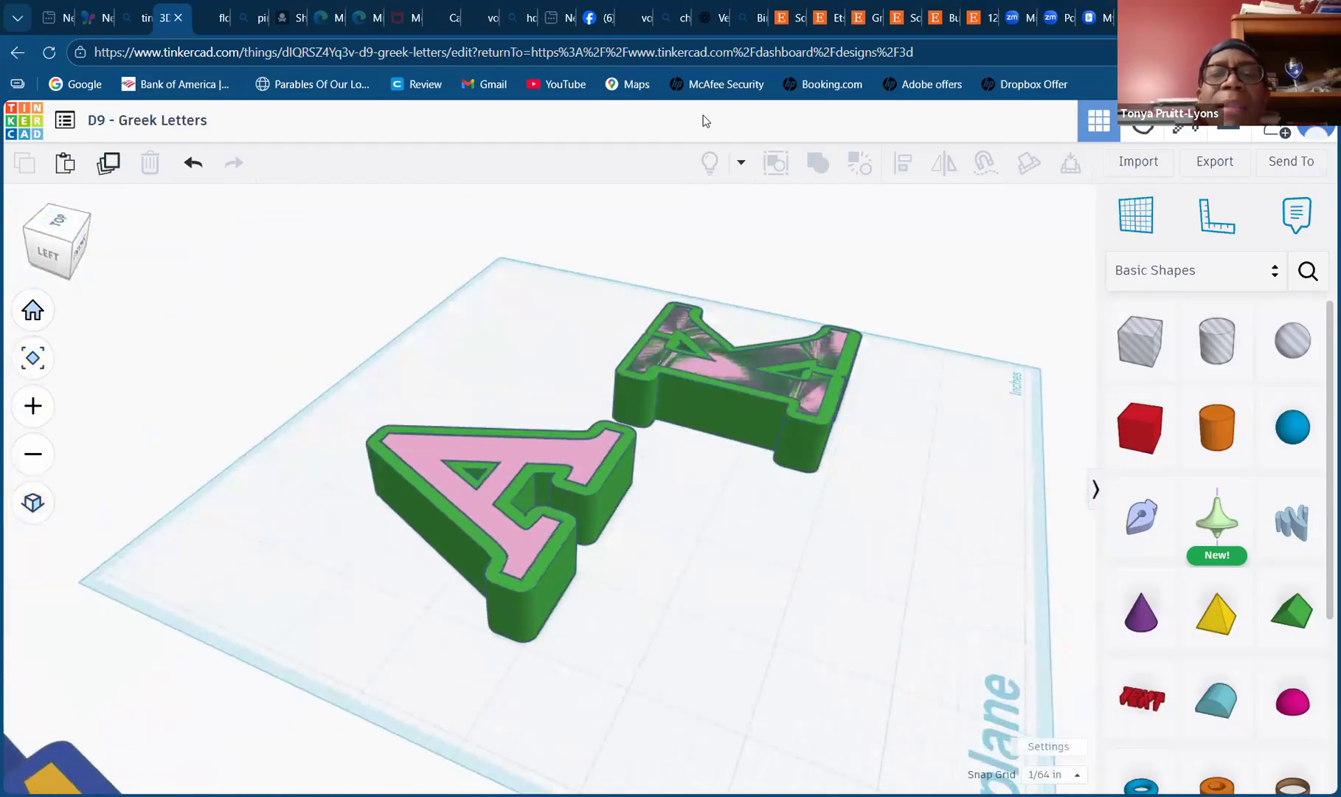
{"action": "left_click", "coordinate": [719, 370]}
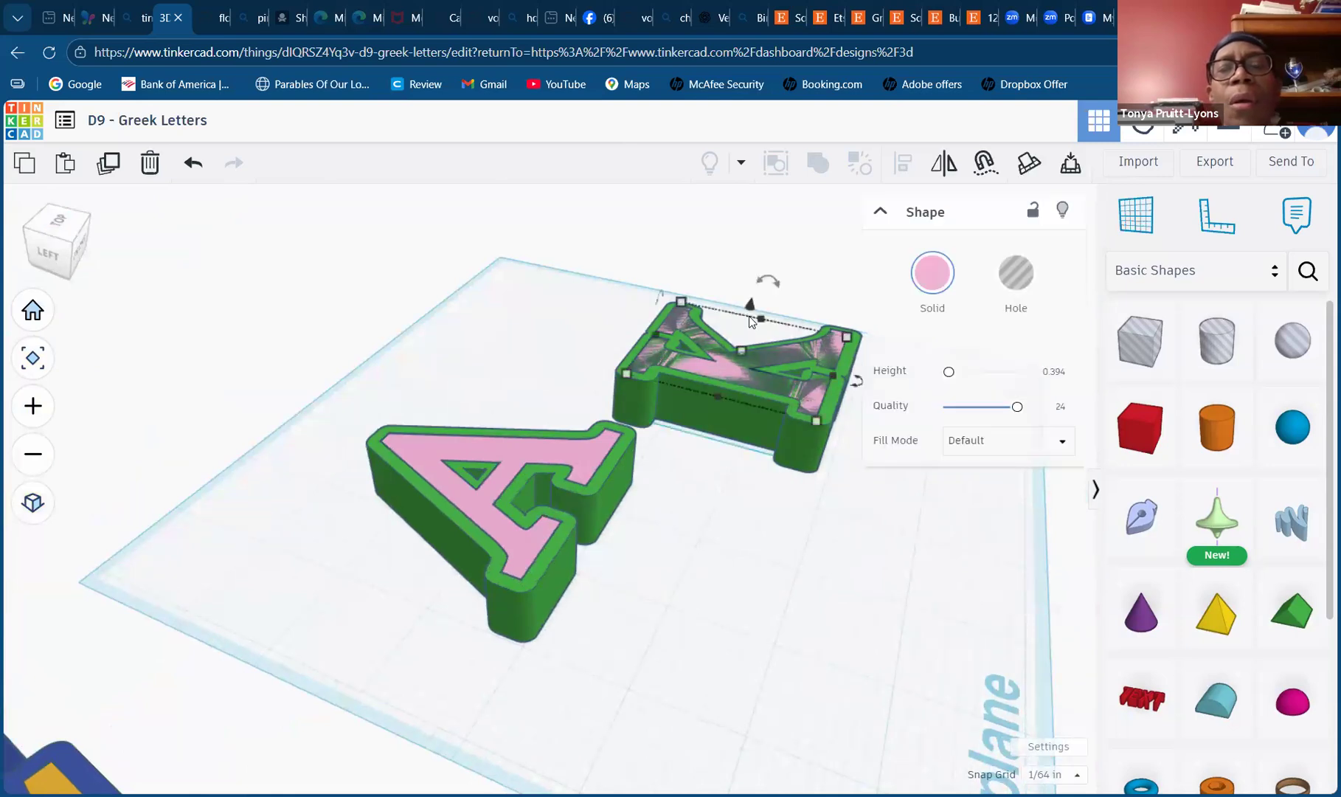
{"action": "left_click_drag", "start_coordinate": [750, 308], "coordinate": [750, 221]}
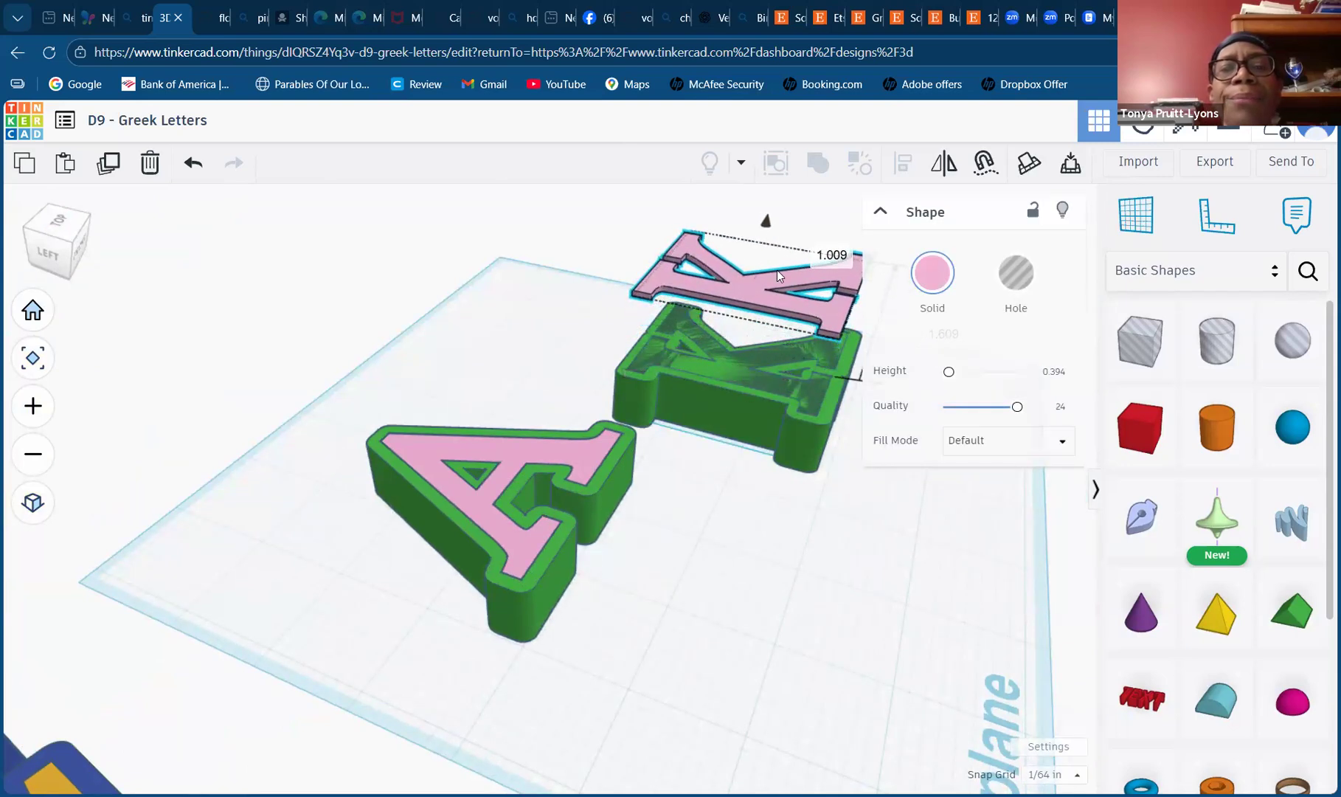
{"action": "left_click", "coordinate": [780, 366]}
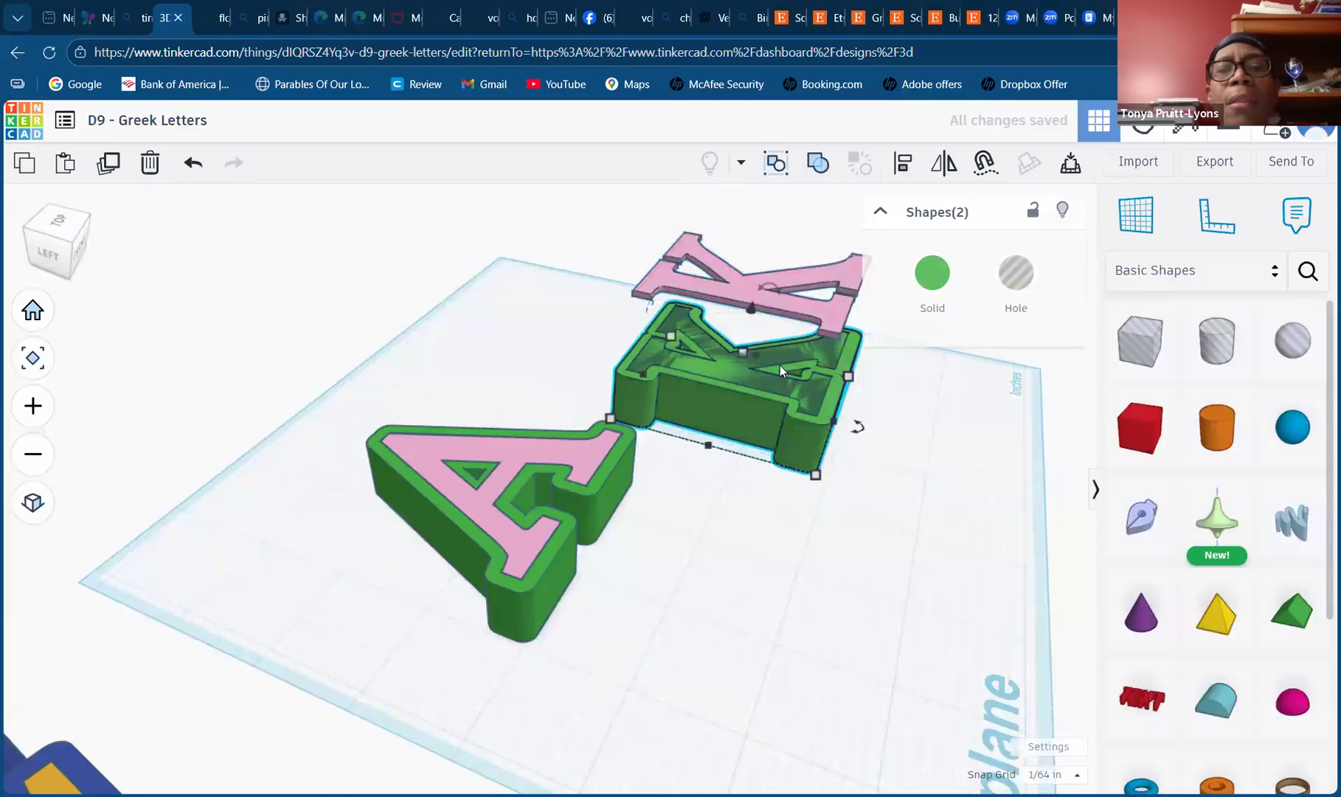
{"action": "left_click", "coordinate": [823, 170]}
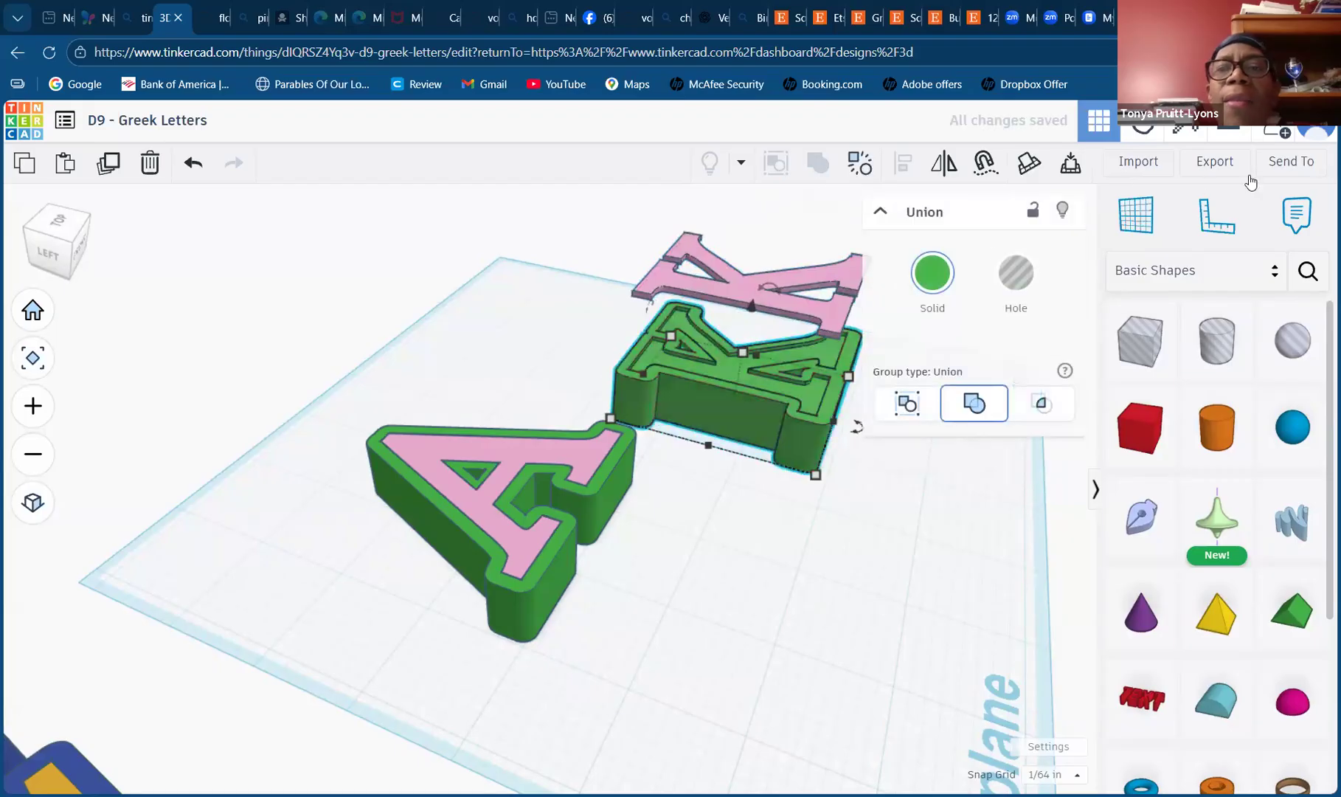
- Seat the pink Kappa back on a workplane set on the recess floor, and return the workplane to the base grid
{"action": "left_click", "coordinate": [1142, 220]}
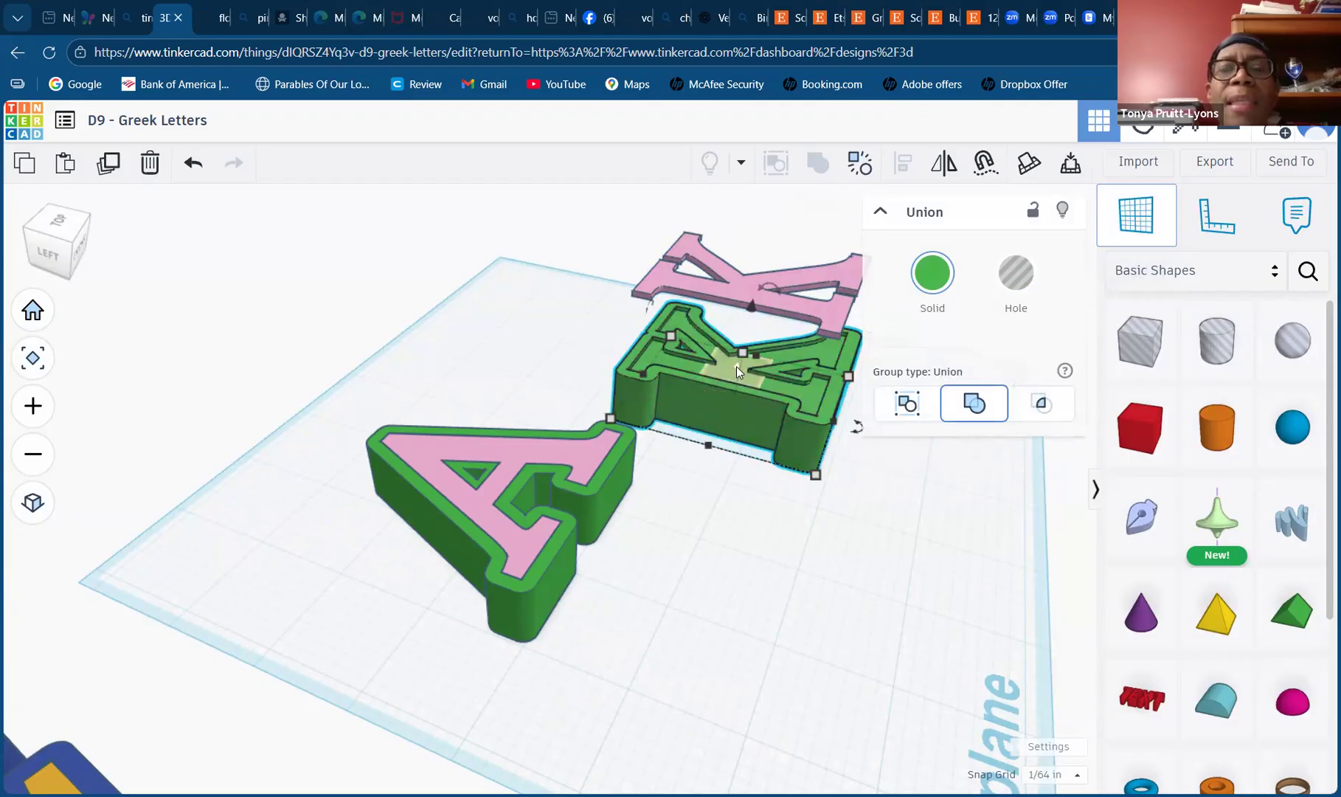
{"action": "left_click", "coordinate": [736, 366]}
{"action": "left_click", "coordinate": [733, 302]}
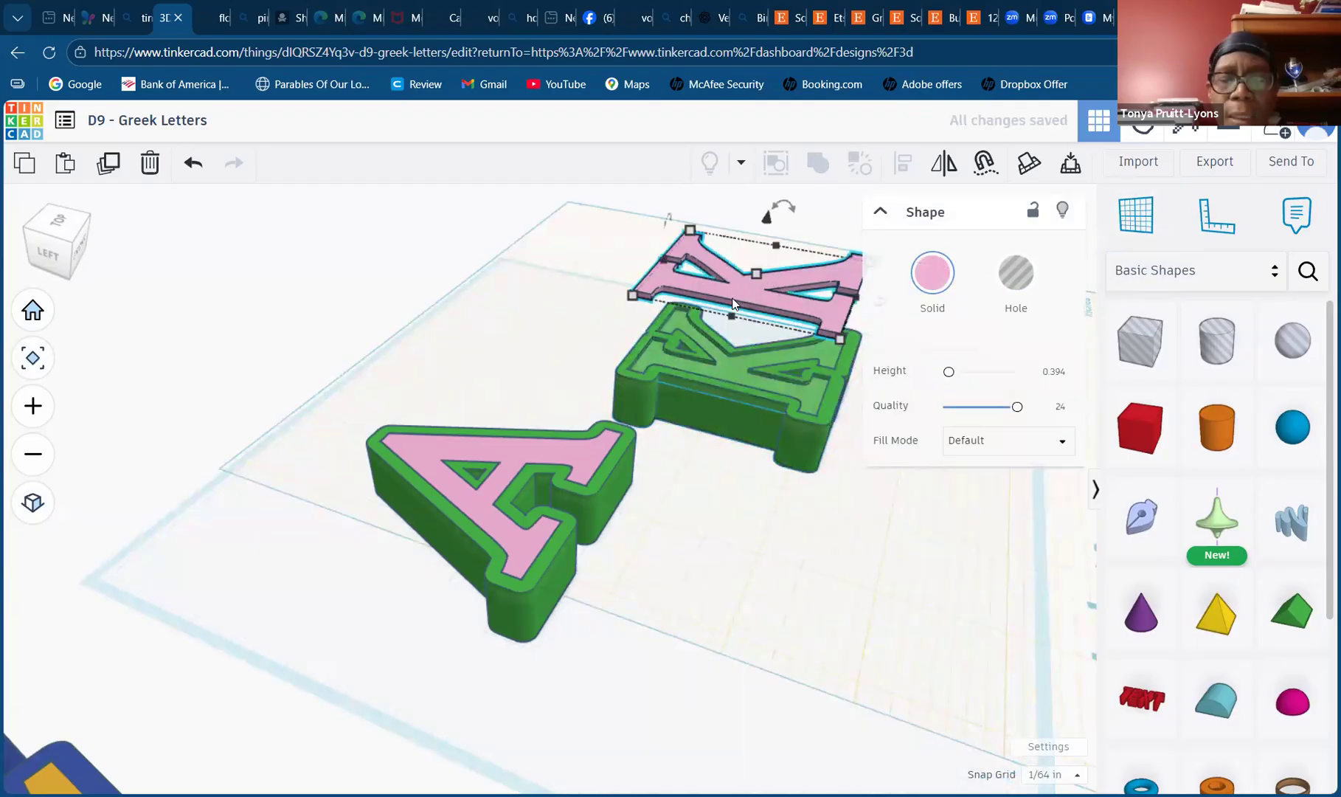
{"action": "key", "text": "d"}
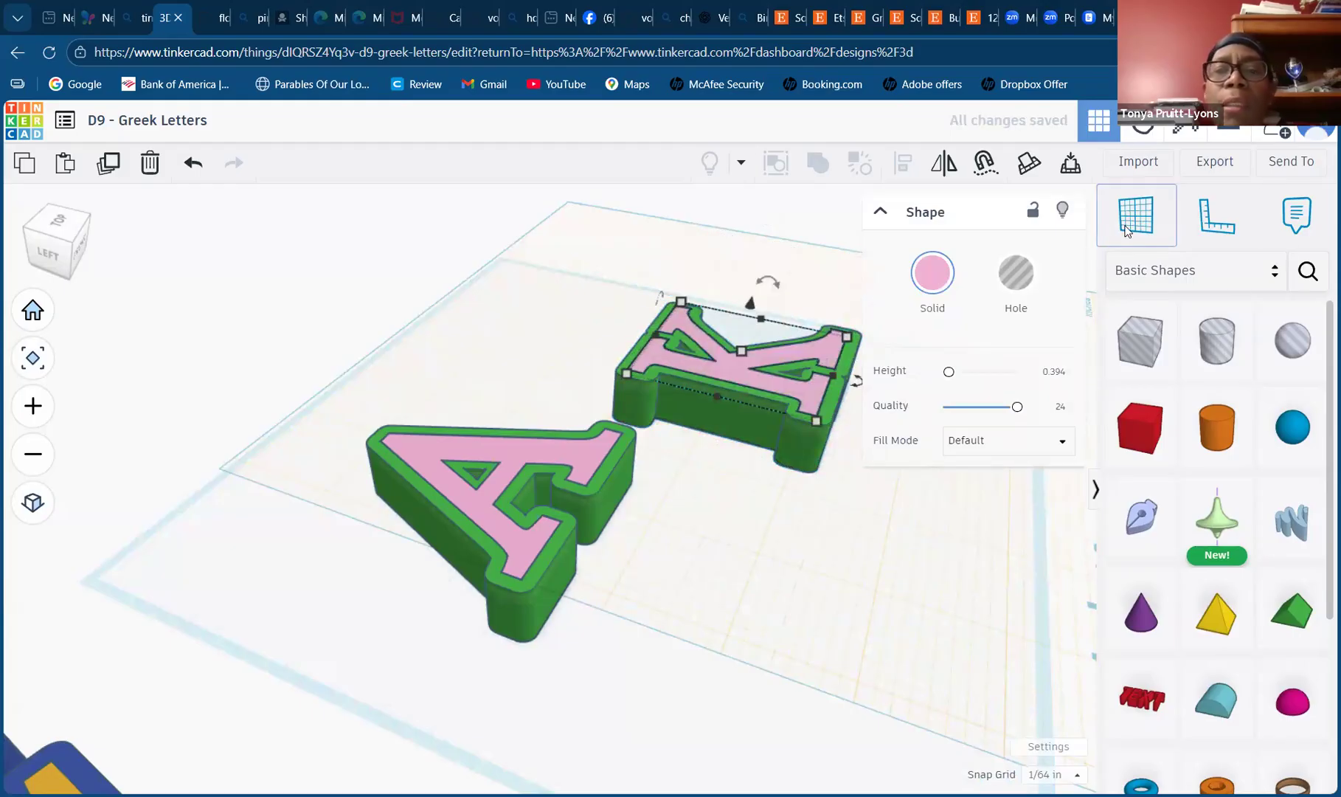
{"action": "left_click", "coordinate": [324, 583]}
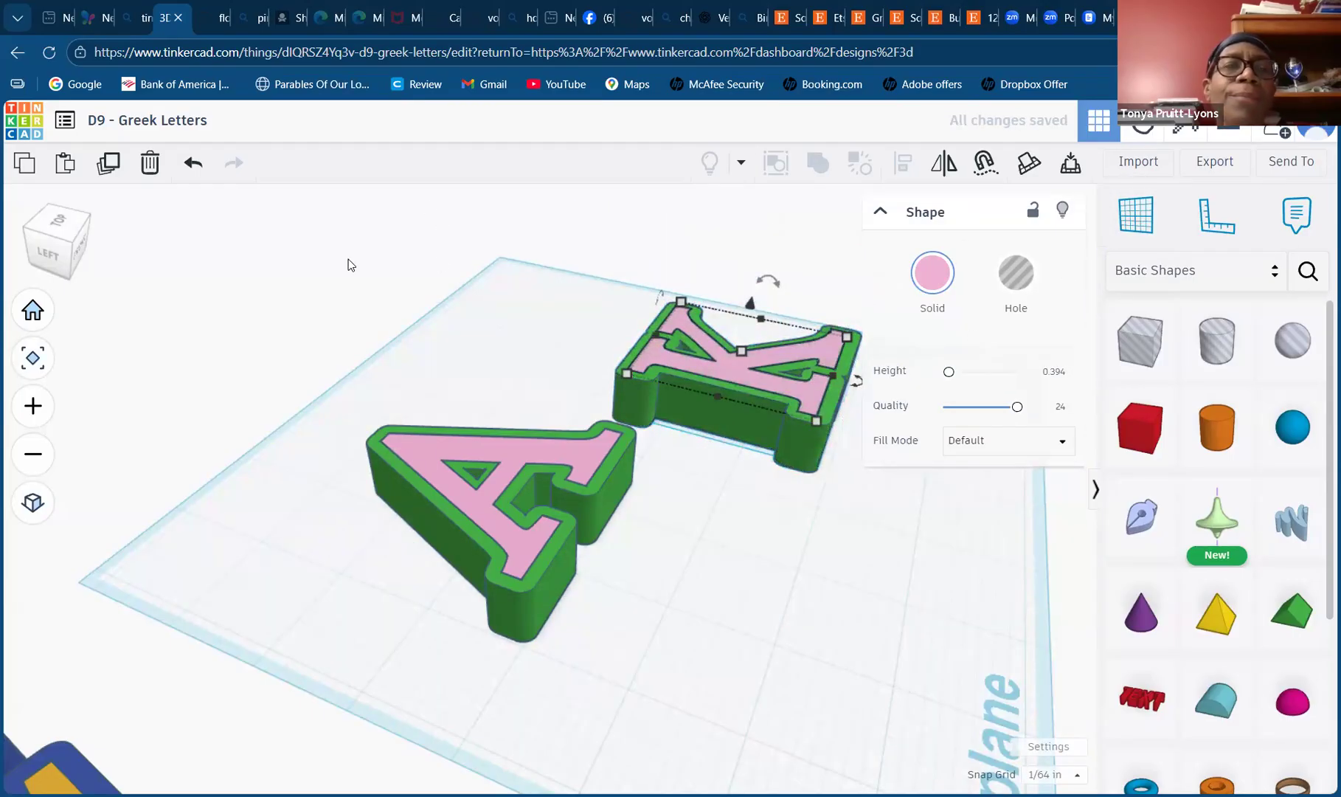
{"action": "left_click", "coordinate": [1051, 475]}
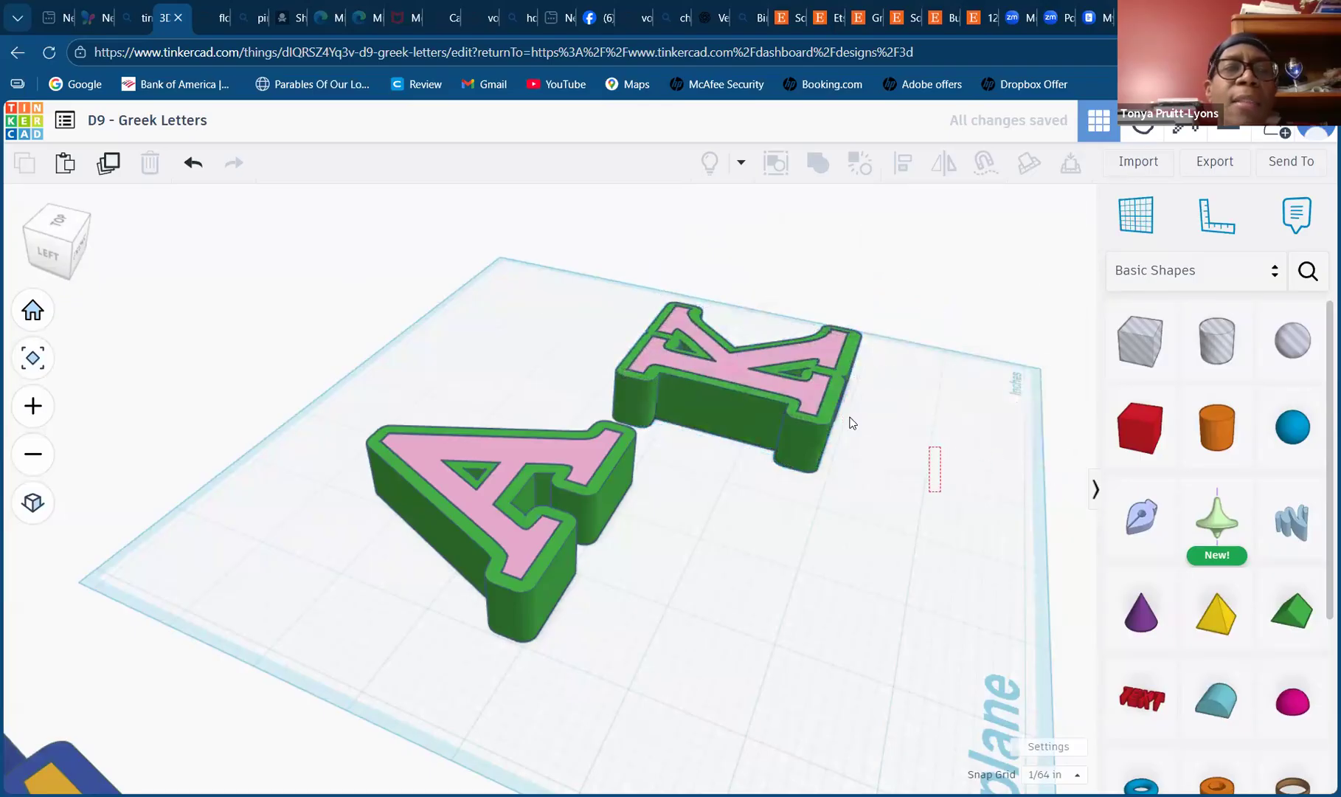
- Export only the green Alpha letter as an STL file for 3D printing
{"action": "left_click", "coordinate": [56, 221]}
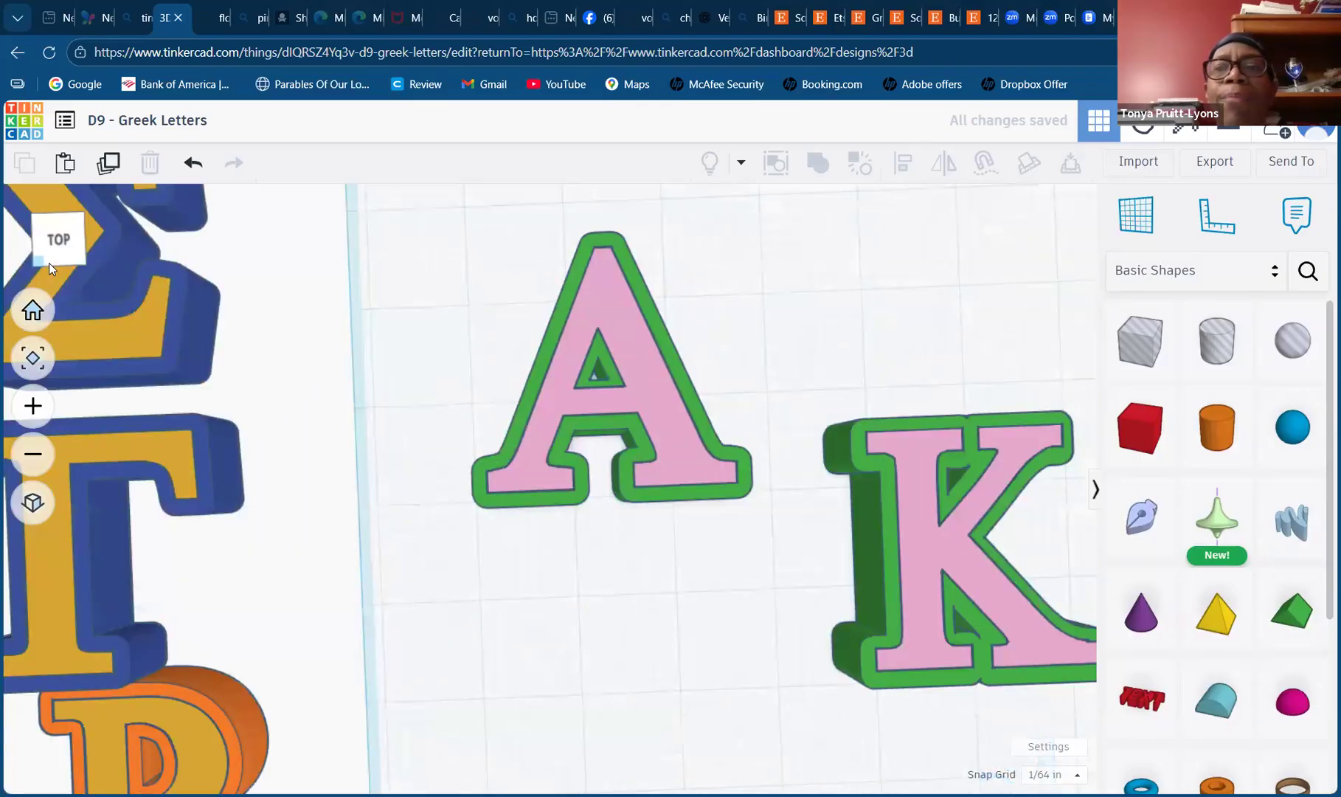
{"action": "left_click_drag", "start_coordinate": [45, 258], "coordinate": [91, 284]}
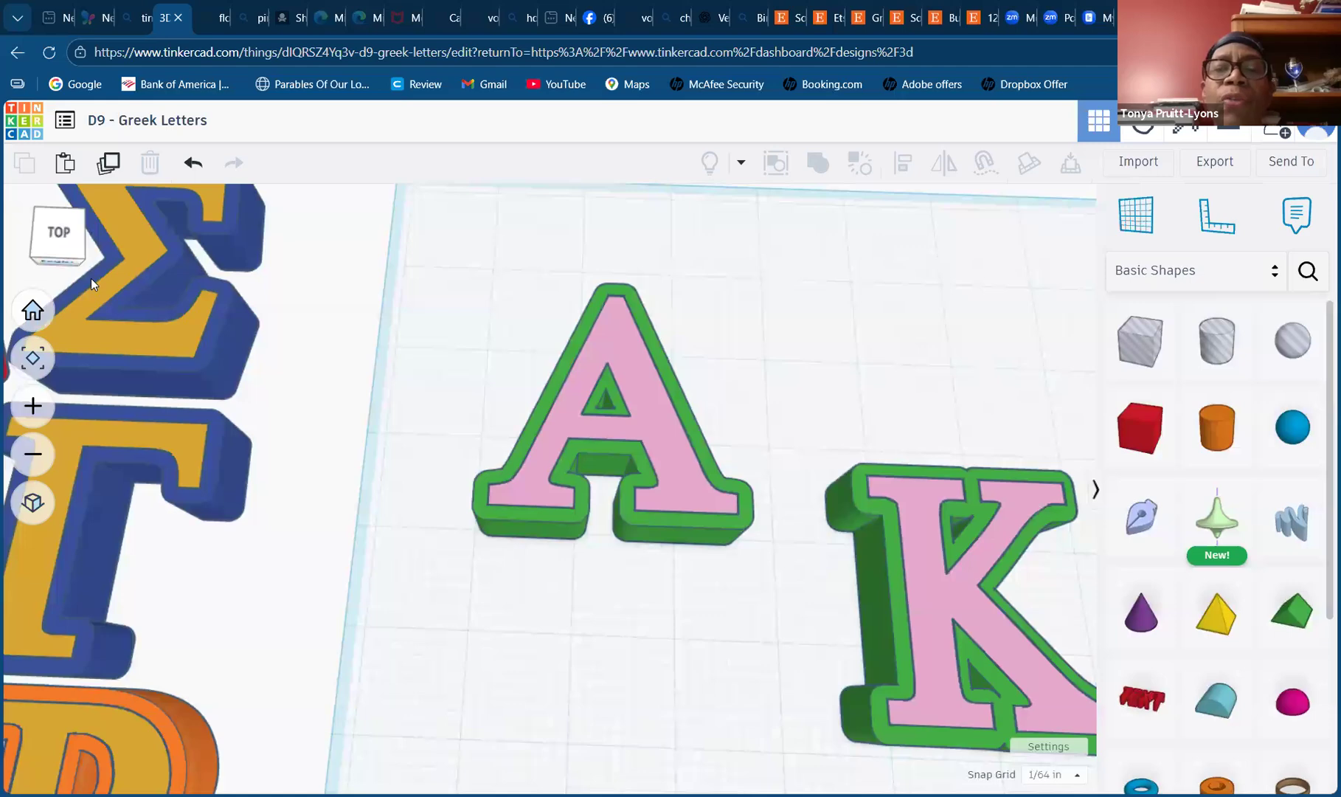
{"action": "left_click", "coordinate": [751, 511]}
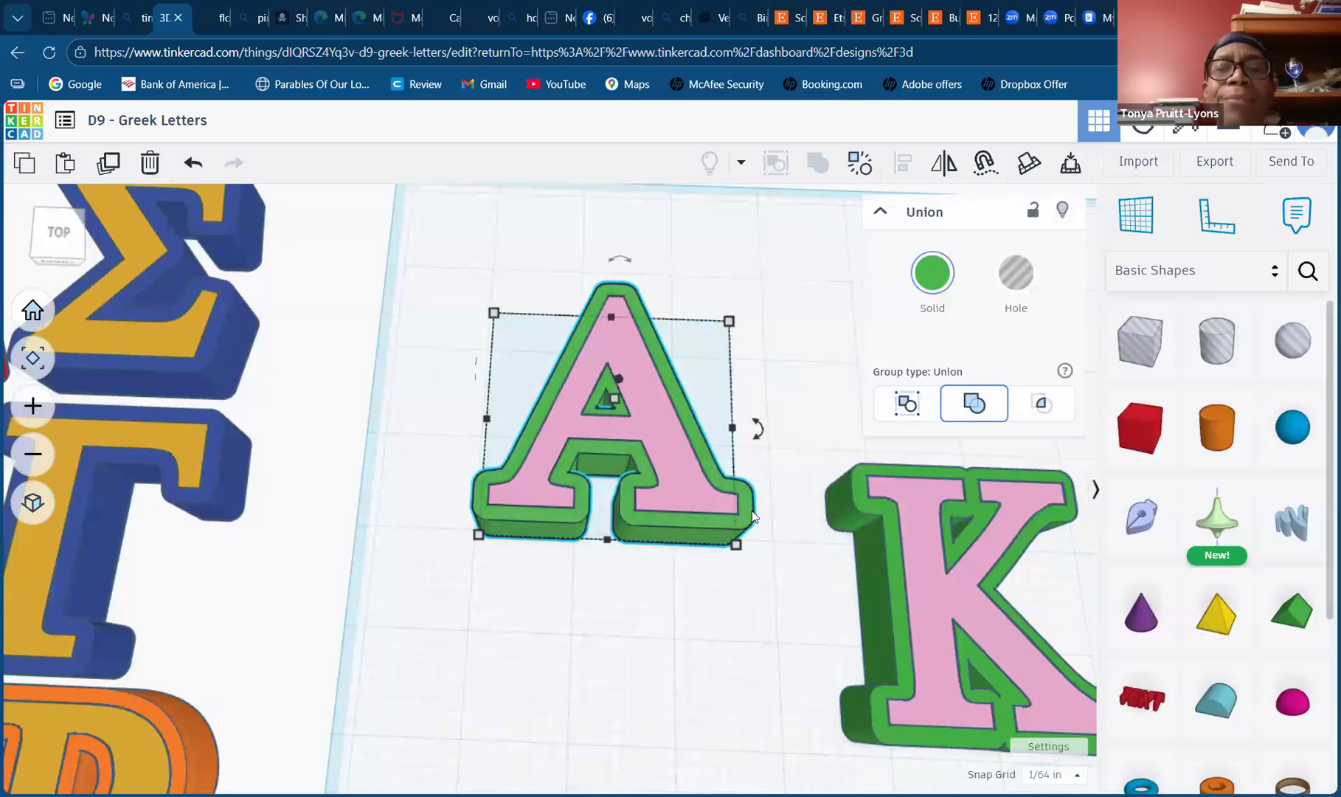
{"action": "left_click", "coordinate": [1225, 167]}
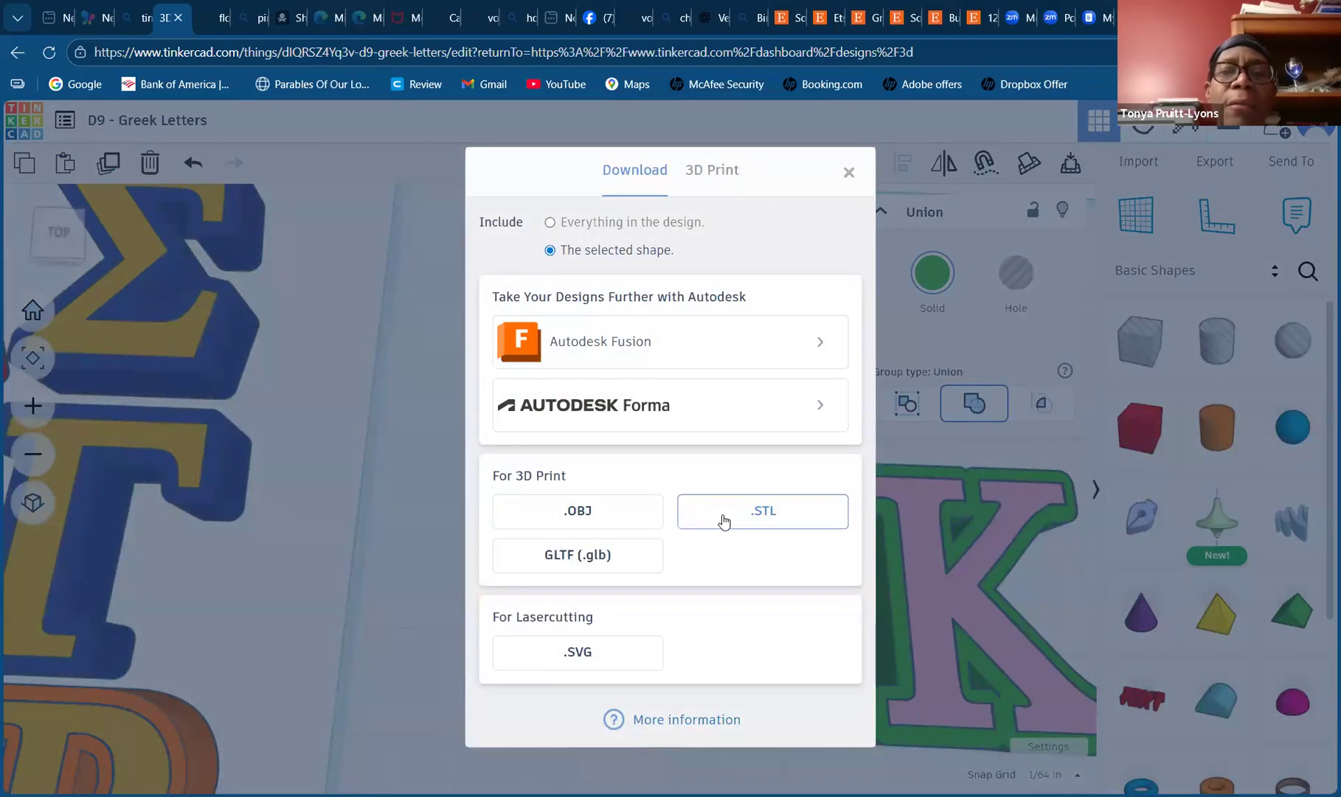
{"action": "left_click", "coordinate": [724, 521]}
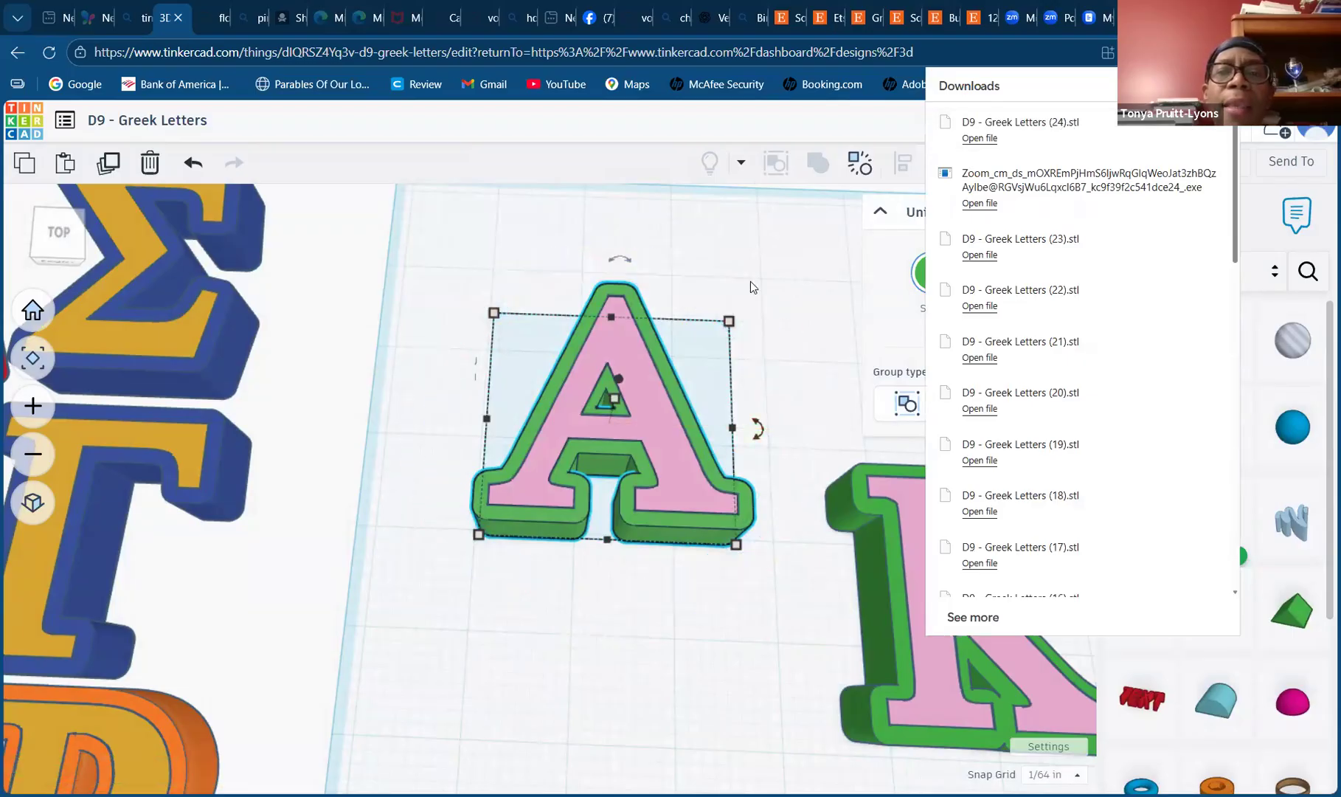
- Export only the pink Alpha inlay as an STL file and clear the selection
{"action": "double_click", "coordinate": [683, 487]}
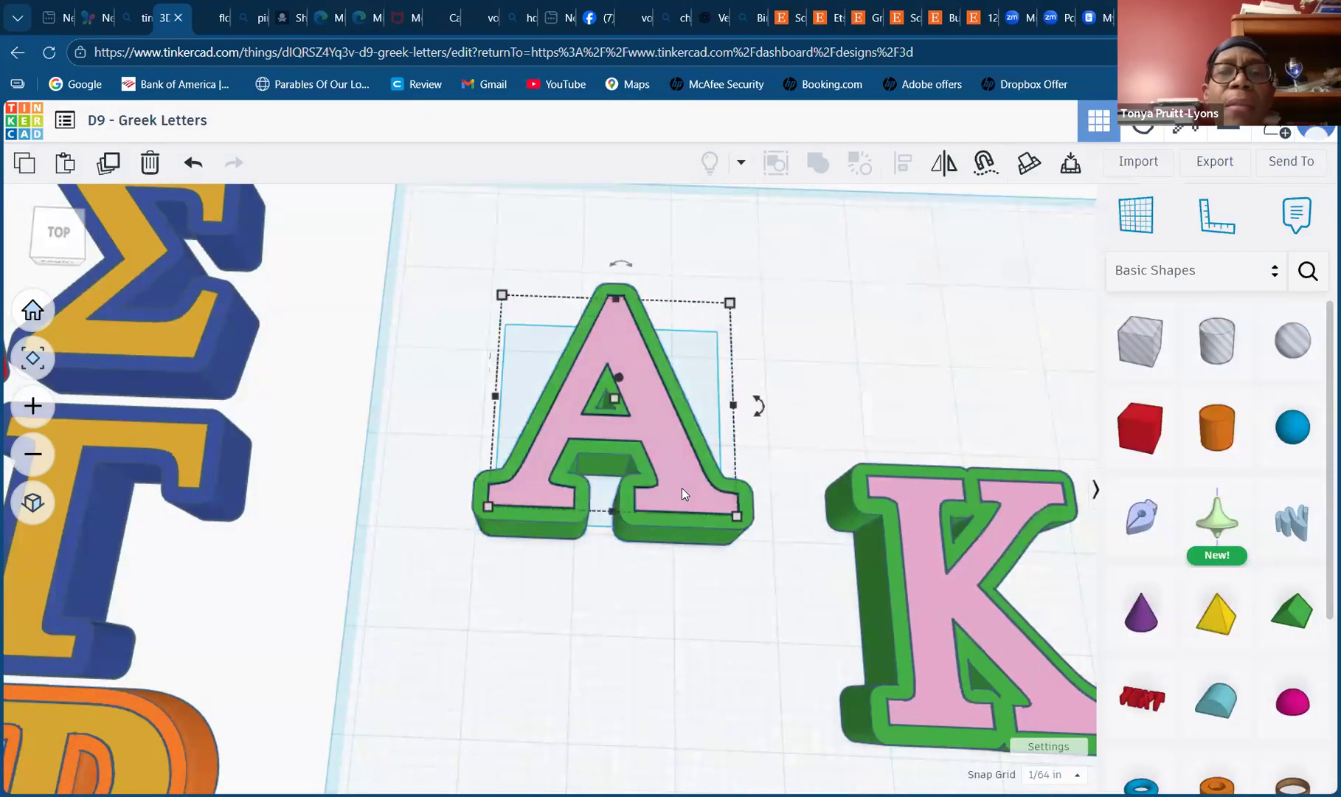
{"action": "left_click", "coordinate": [1214, 164]}
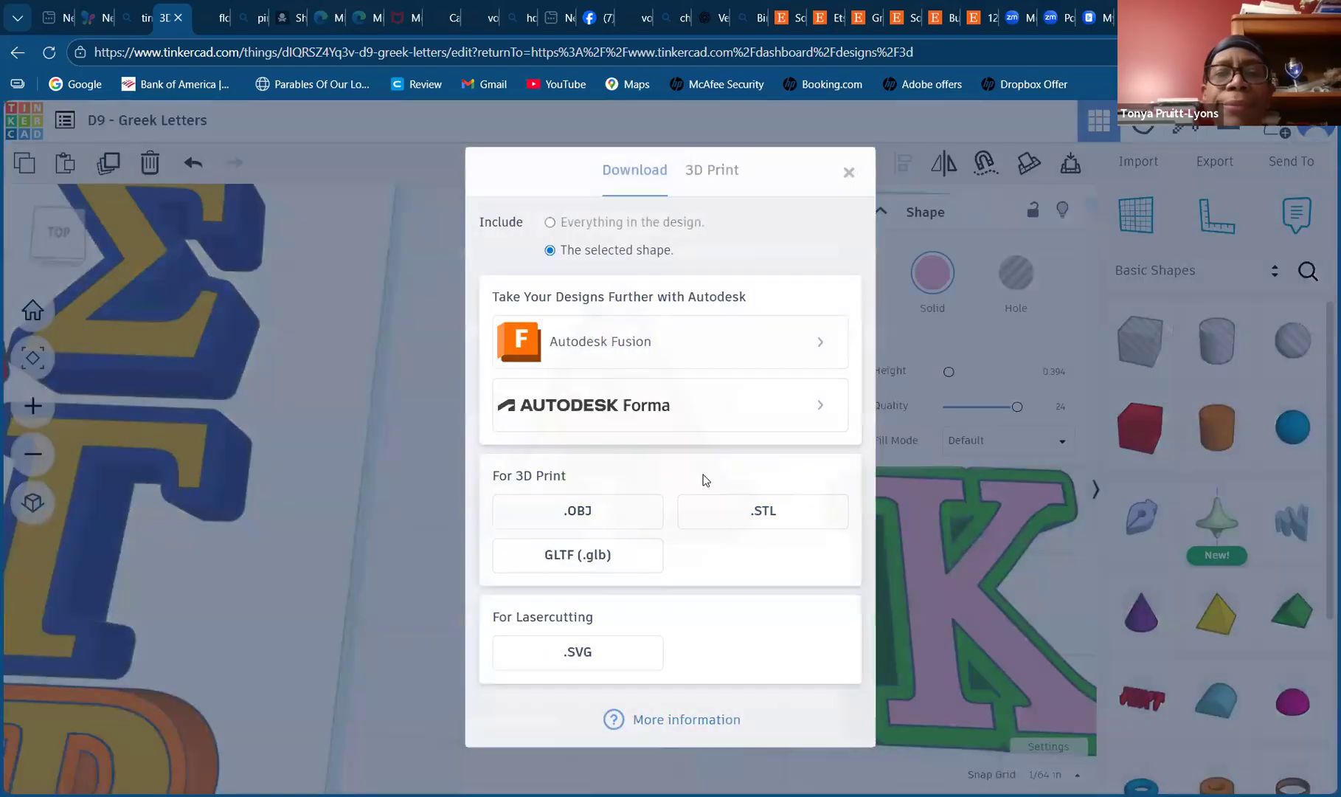
{"action": "left_click", "coordinate": [709, 521]}
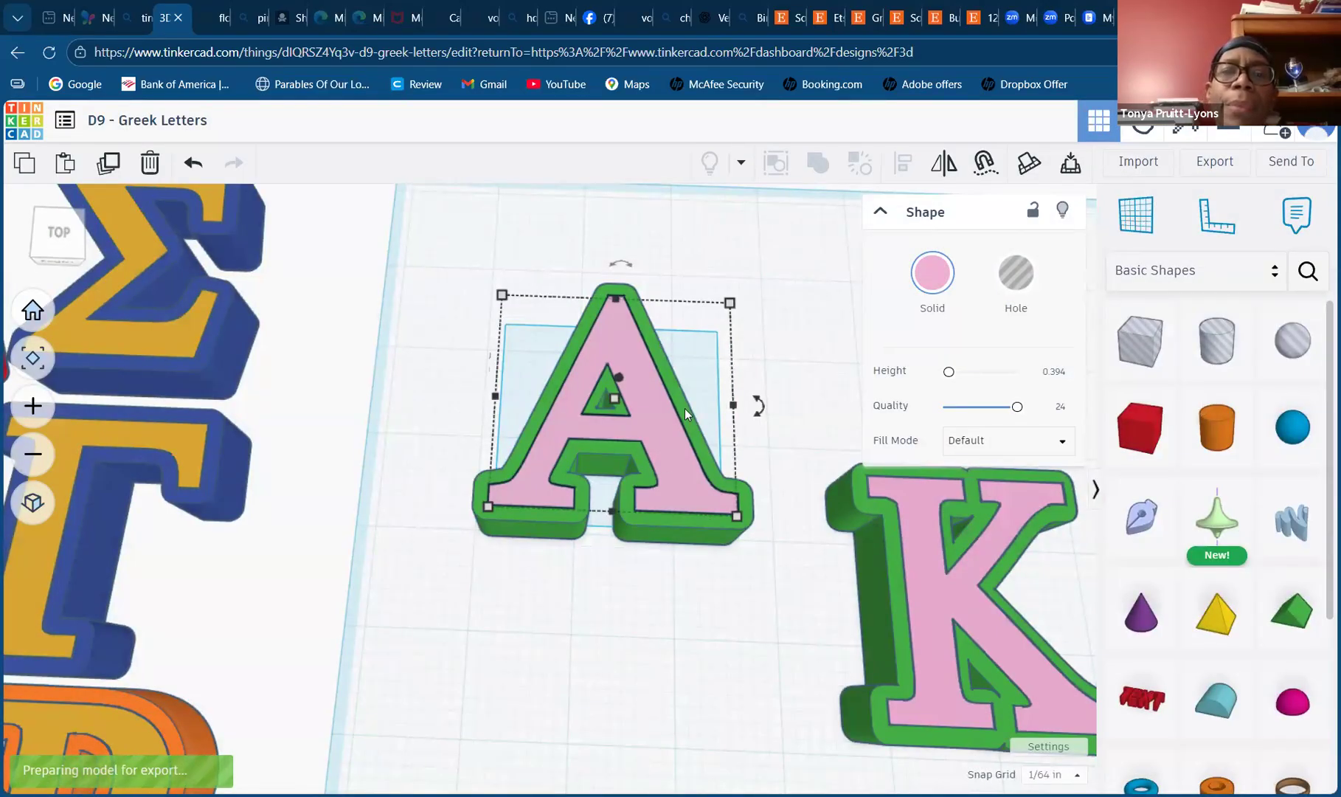
{"action": "left_click", "coordinate": [774, 581]}
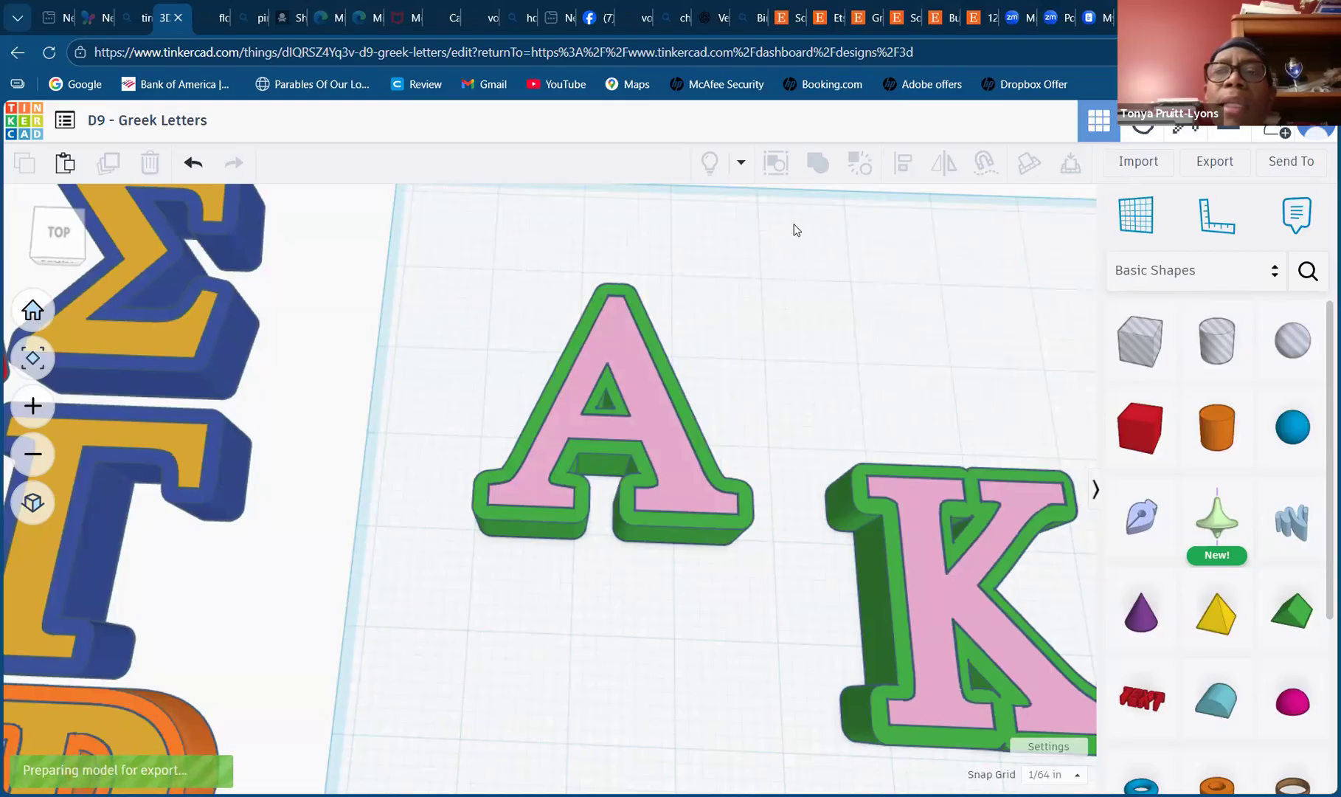
{"action": "left_click", "coordinate": [754, 518]}
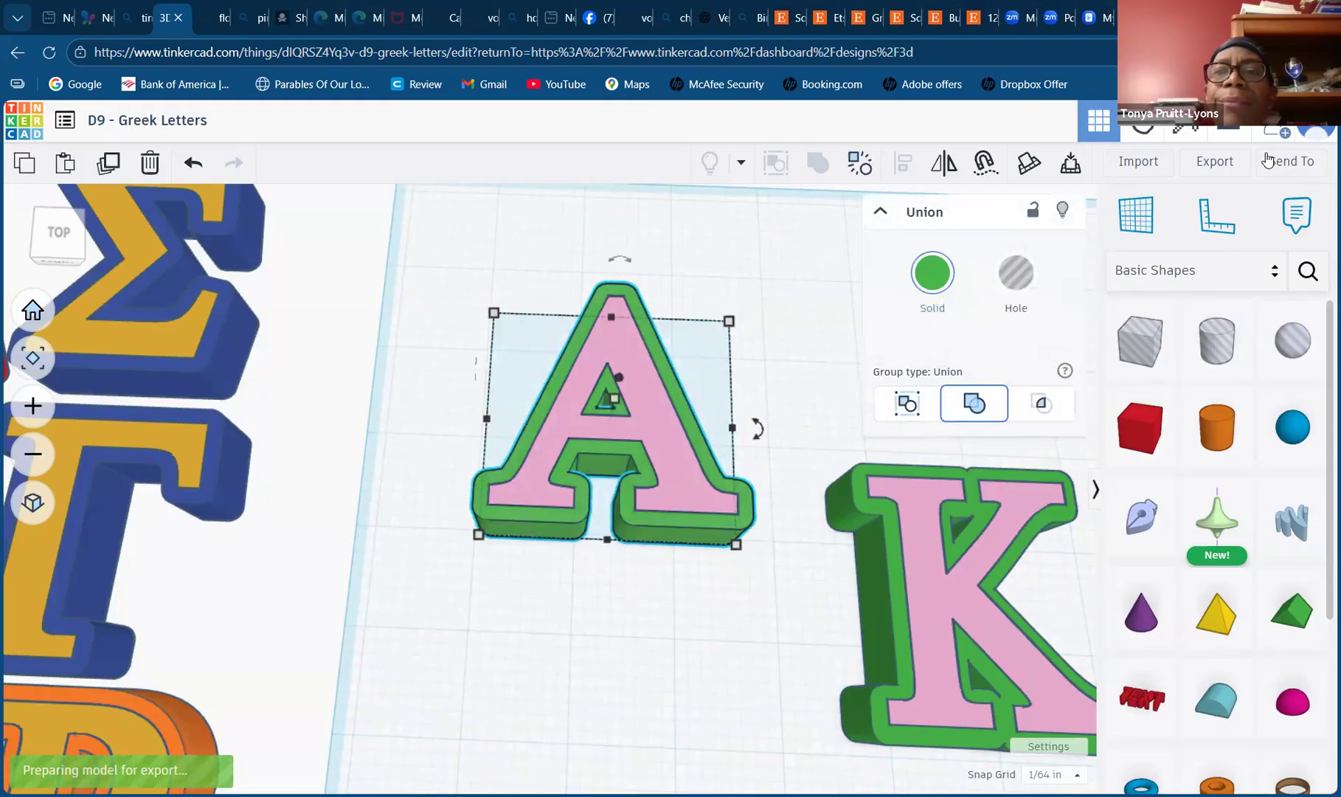
{"action": "left_click", "coordinate": [1215, 163]}
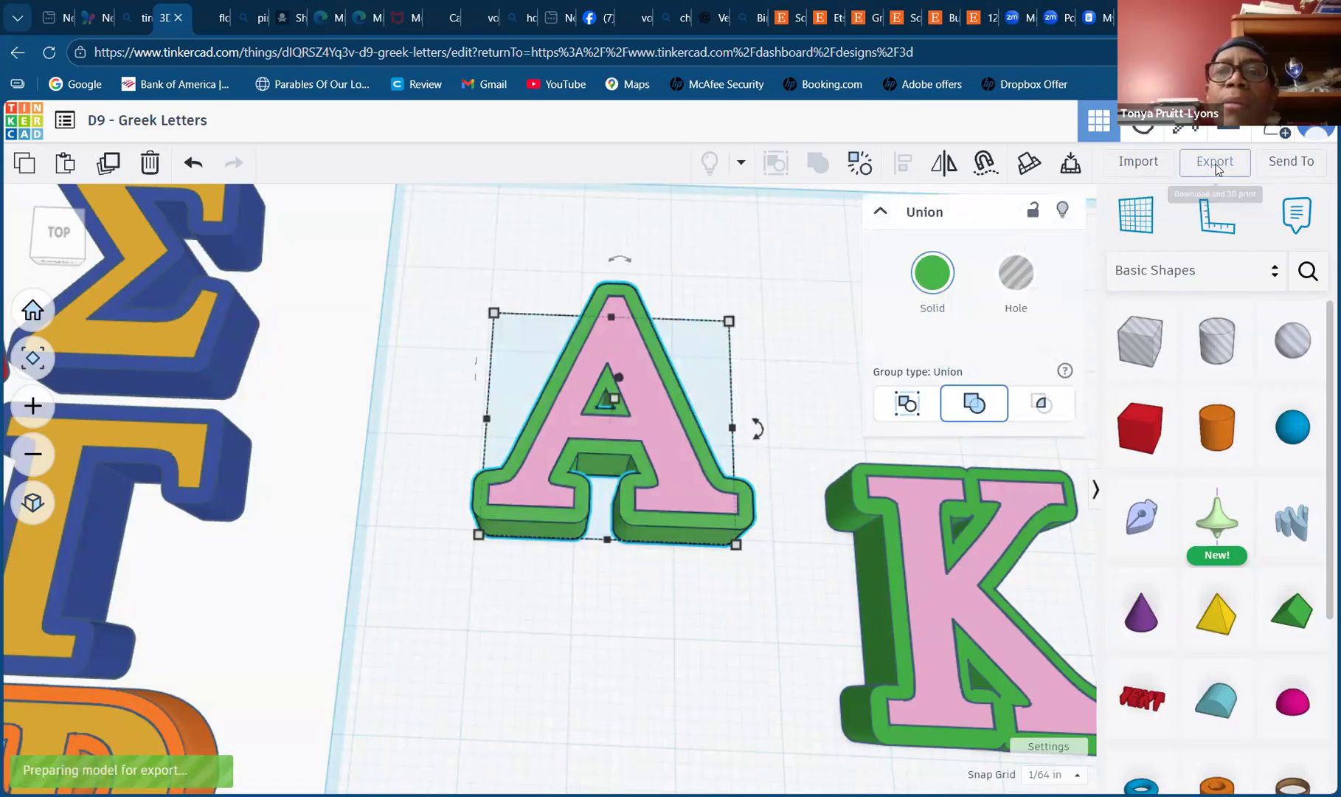
{"action": "left_click", "coordinate": [728, 520]}
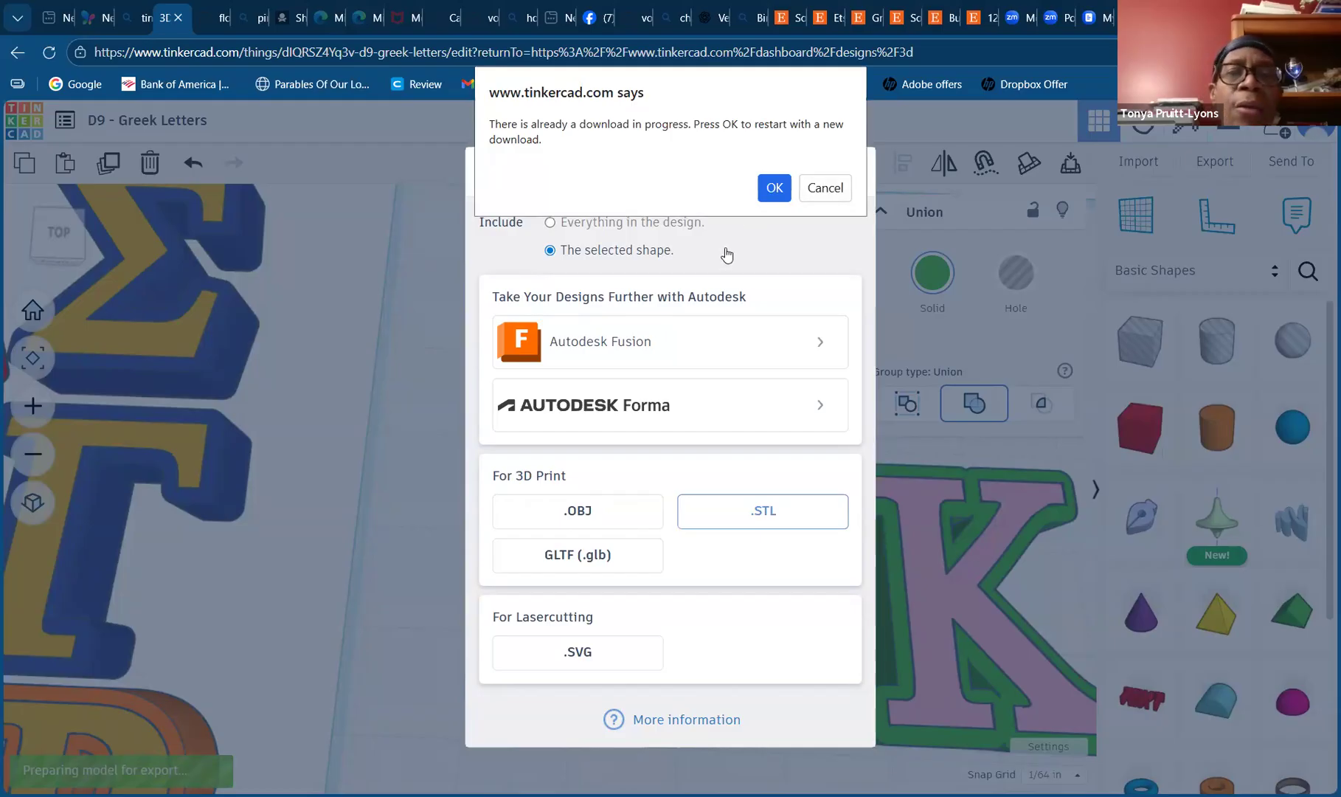
{"action": "left_click", "coordinate": [828, 190]}
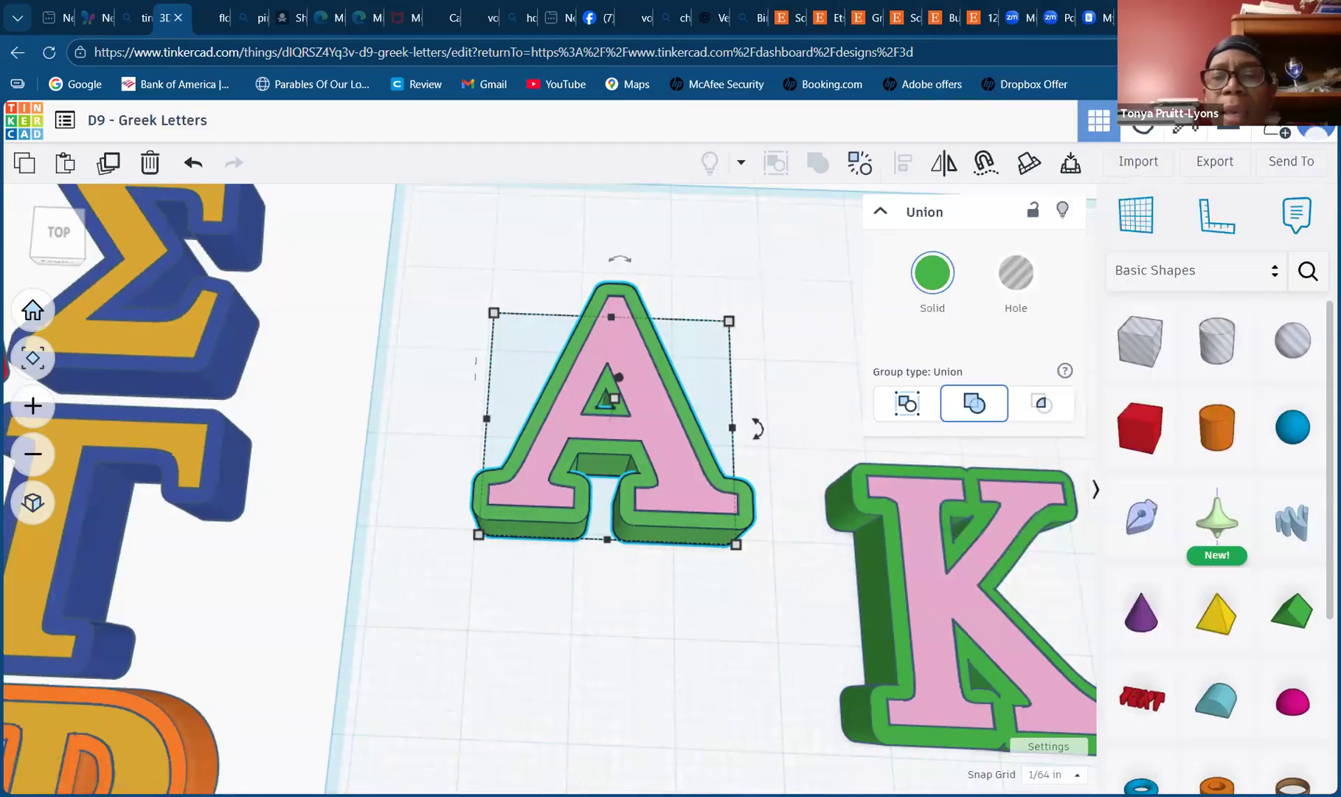
{"action": "left_click", "coordinate": [739, 697]}
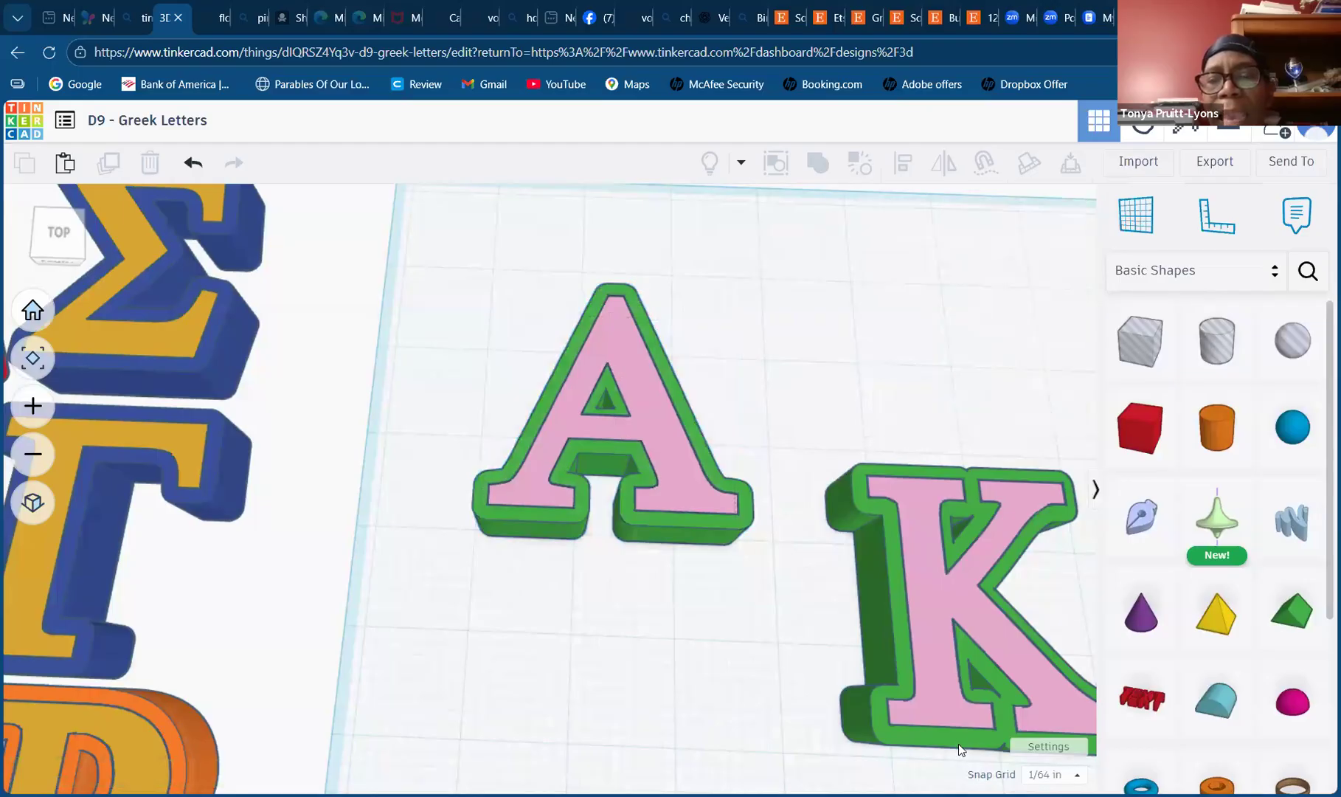
- Export only the green Kappa letter as an STL file for 3D printing
{"action": "left_click", "coordinate": [959, 744]}
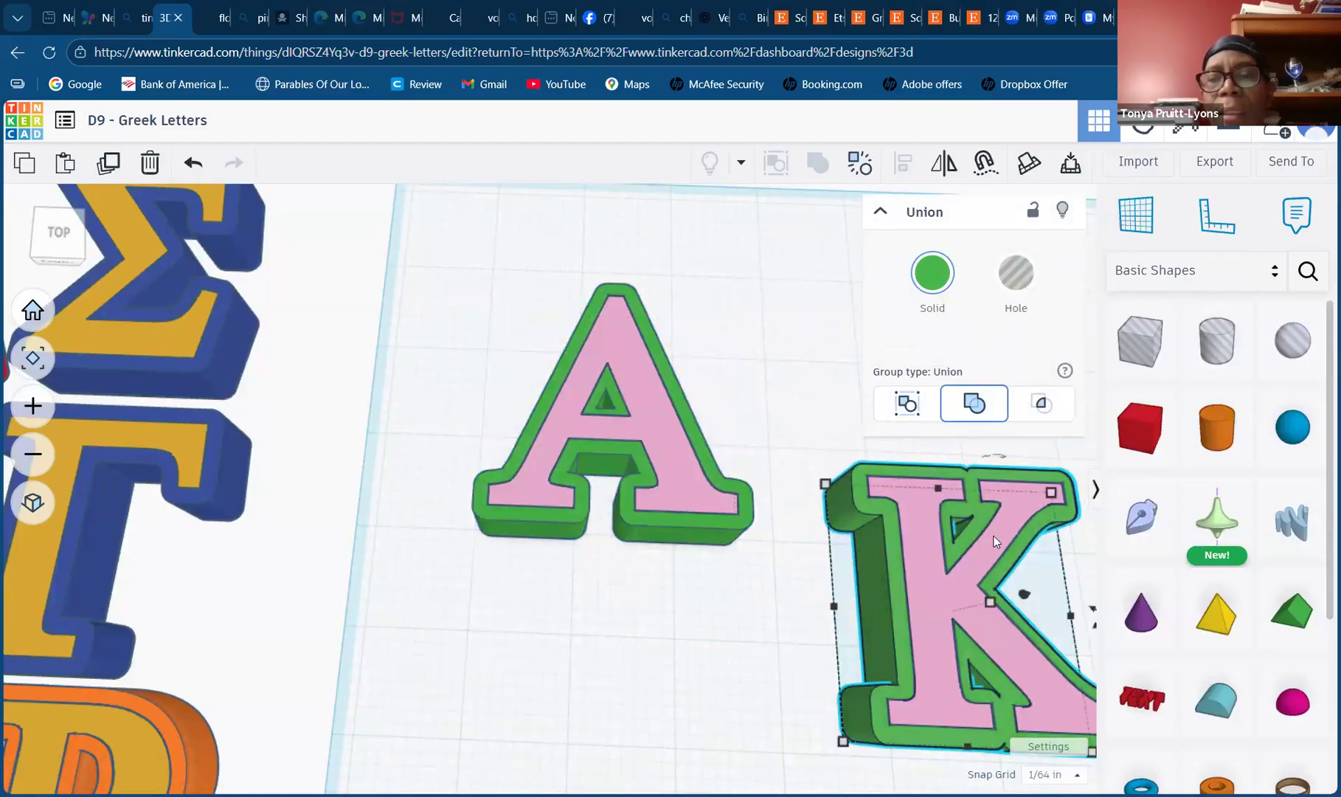
{"action": "left_click", "coordinate": [1215, 163]}
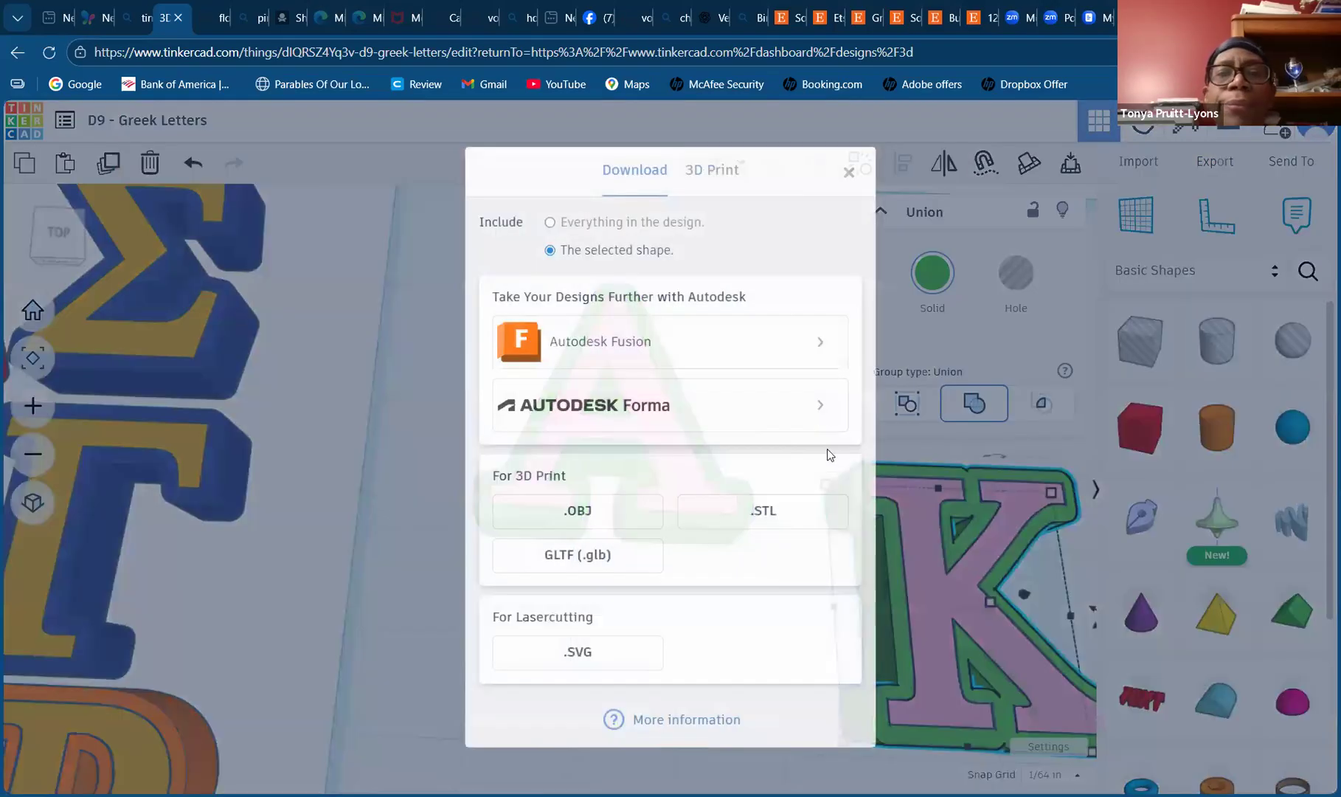
{"action": "left_click", "coordinate": [800, 526]}
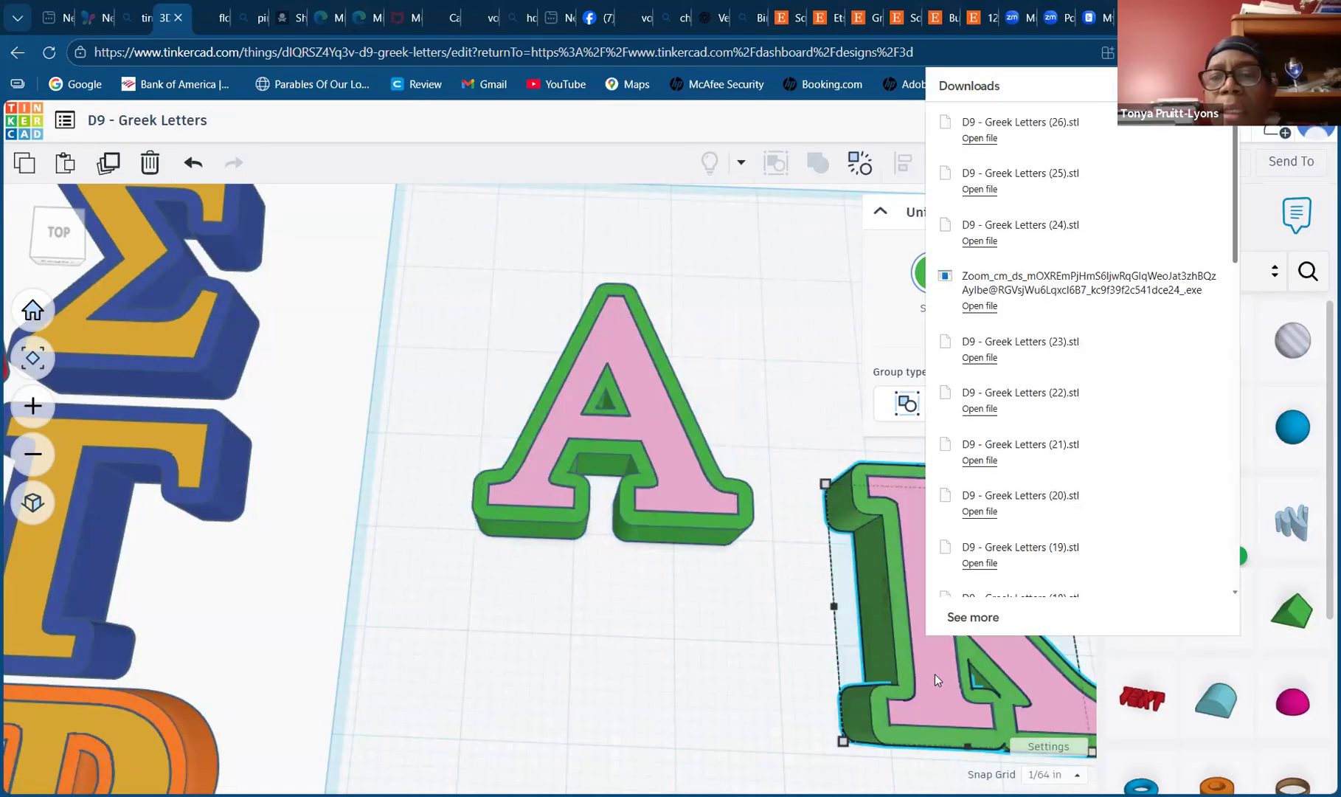
- Export only the pink Kappa inlay as an STL file and clear the selection
{"action": "left_click", "coordinate": [933, 674]}
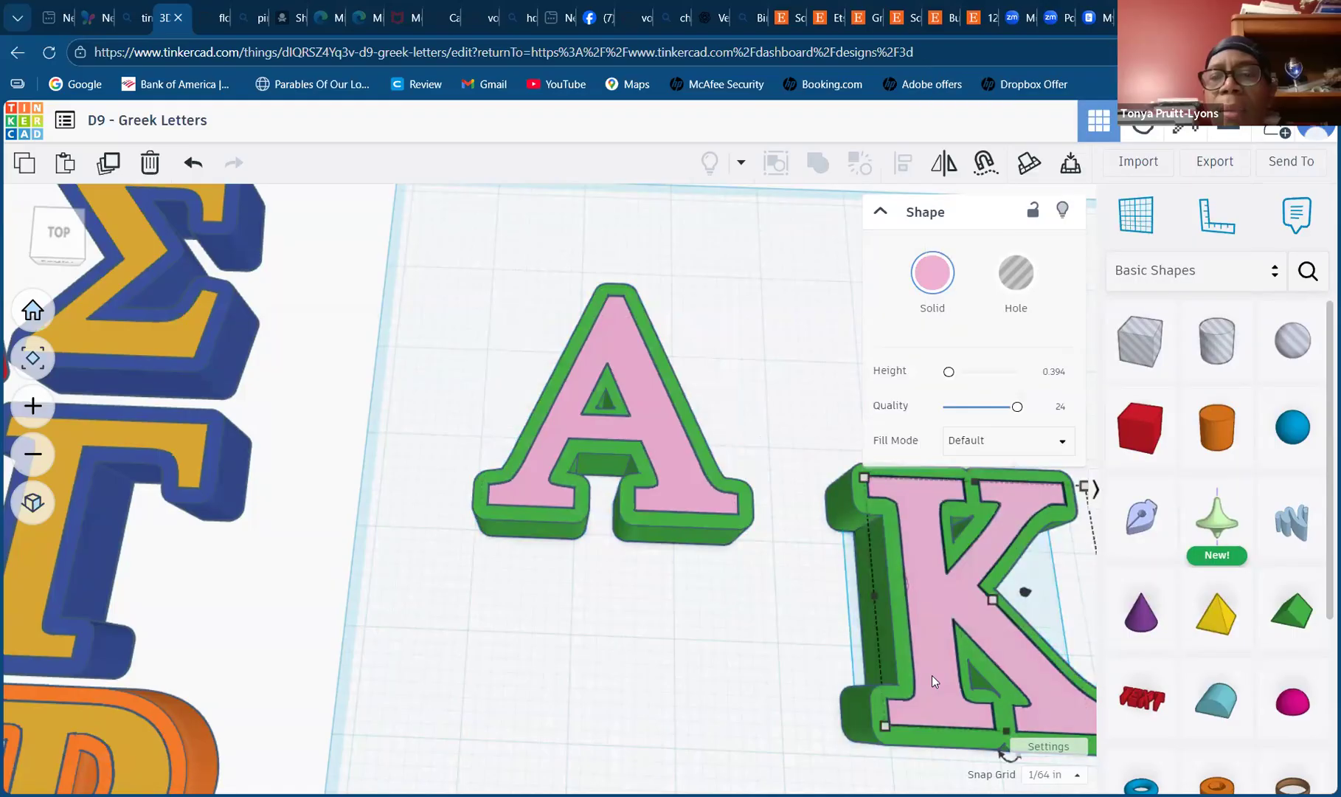
{"action": "left_click", "coordinate": [1217, 163]}
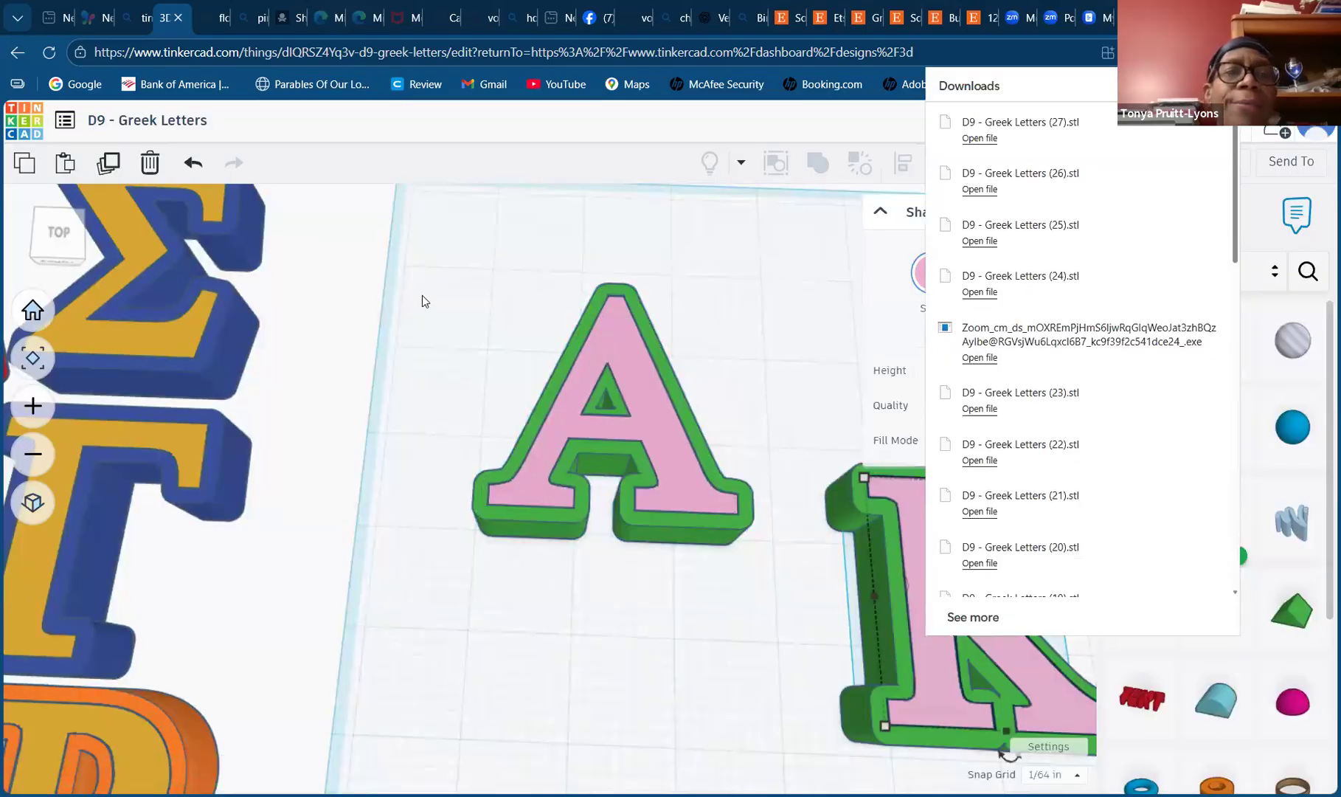
{"action": "left_click", "coordinate": [782, 572]}
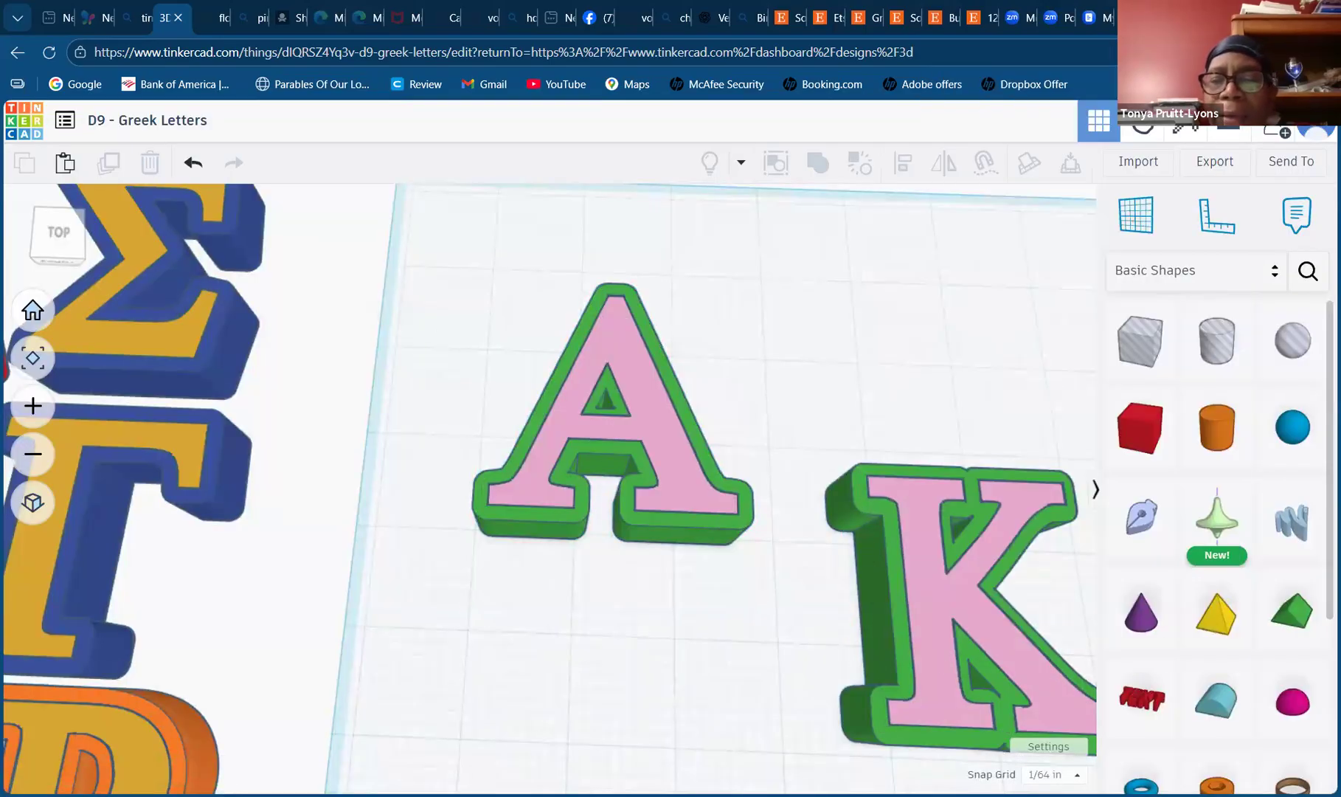